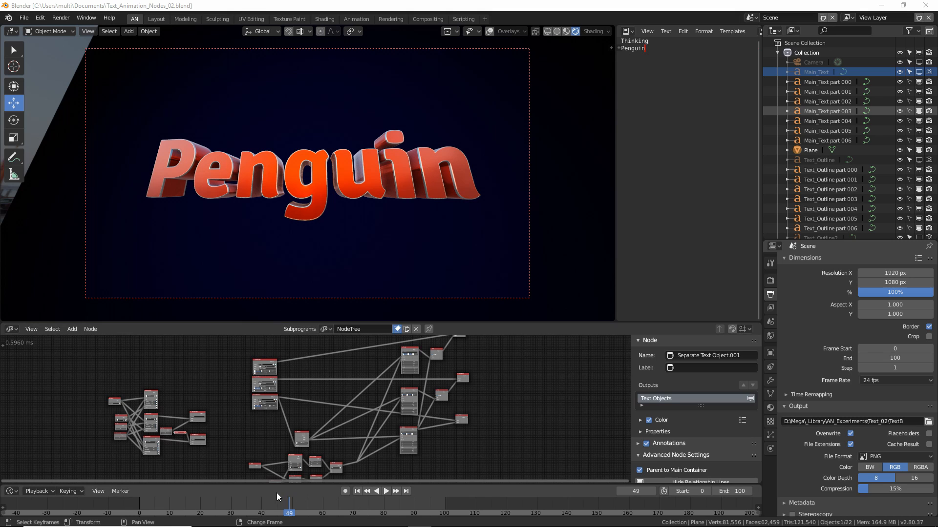
Scrub the timeline to frame 53 and play back the Penguin text animation
right_click_drag(276, 499, 301, 513)
key("space")
key("space")
key("space")
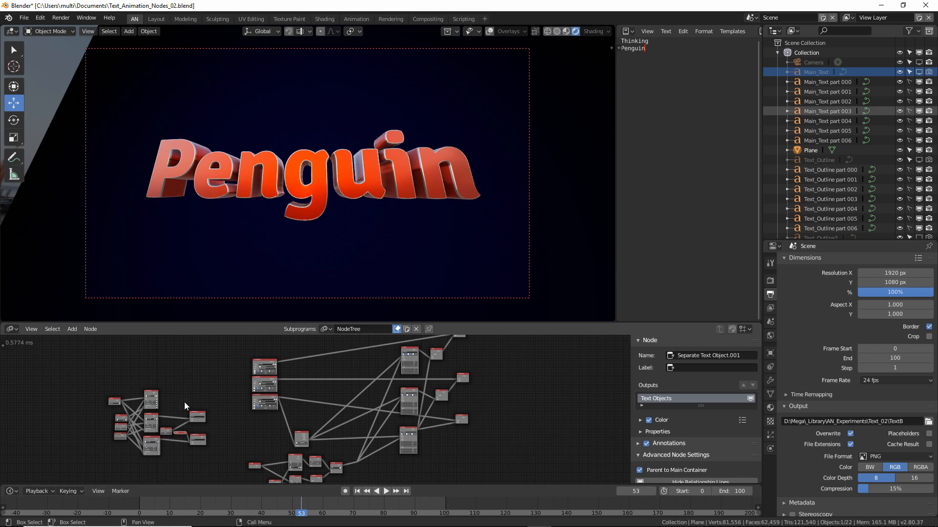
Change the text in the Text Input node to "Blender" and shift the node slightly
left_click_drag(521, 345, 69, 473)
left_click(311, 384)
scroll(234, 369, "up", 5)
middle_click_drag(279, 367, 397, 434)
scroll(327, 392, "up", 11)
middle_click_drag(303, 384, 530, 408)
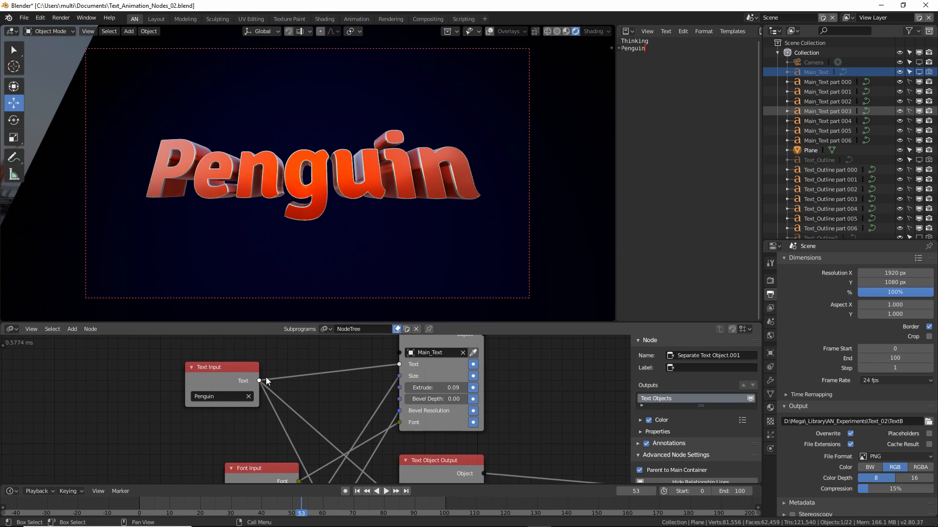
left_click_drag(220, 376, 212, 369)
left_click(208, 389)
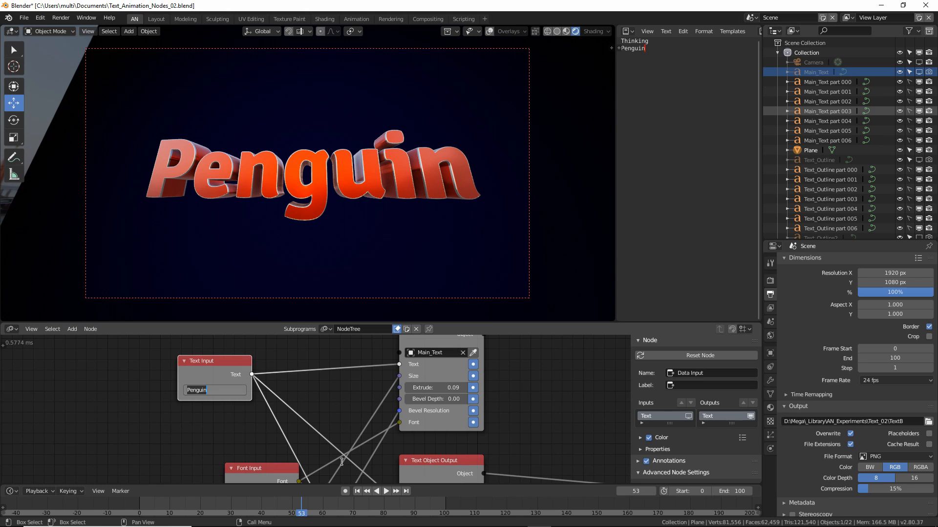
type("Blender")
key("Return")
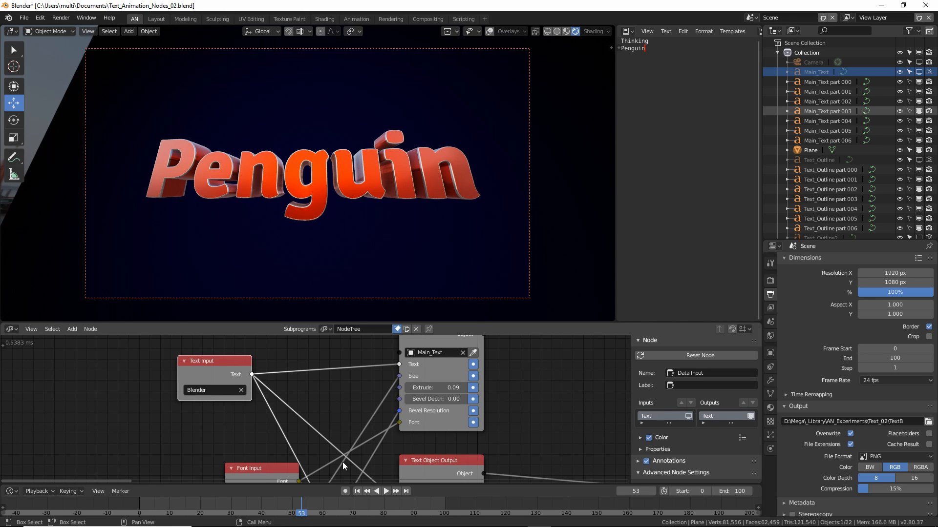
Update the three Separate Text Object nodes for Main_Text, Text_Outline and Text_Outline2, and scrub the timeline to frame 38
scroll(312, 408, "down", 3)
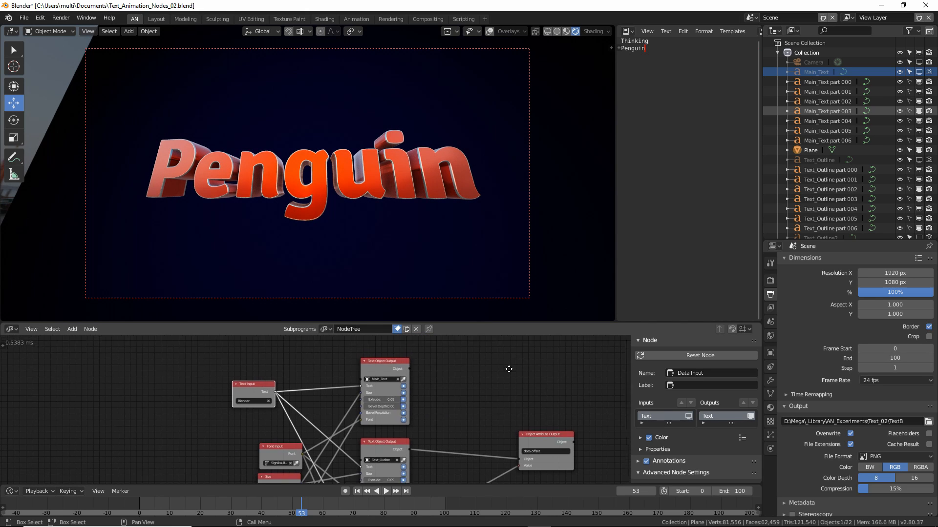
middle_click_drag(509, 369, 232, 411)
middle_click_drag(425, 399, 322, 425)
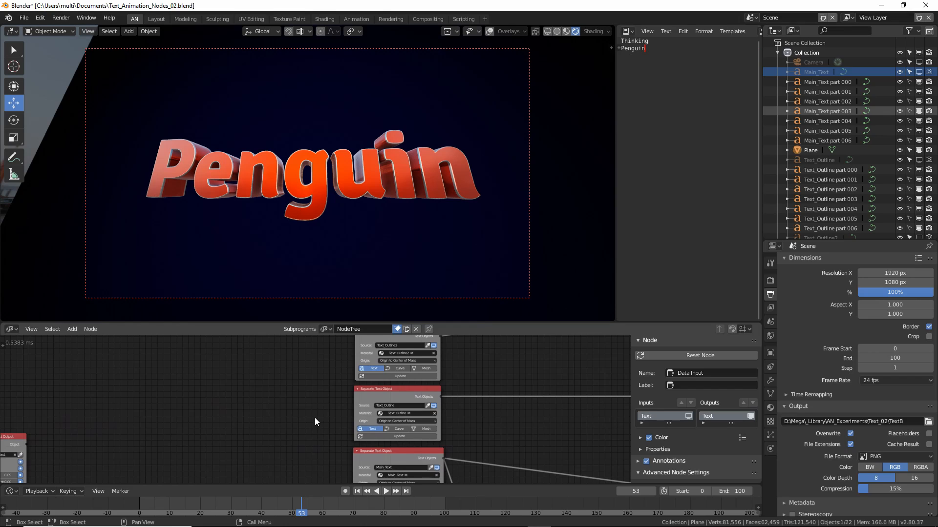
scroll(314, 417, "down", 3)
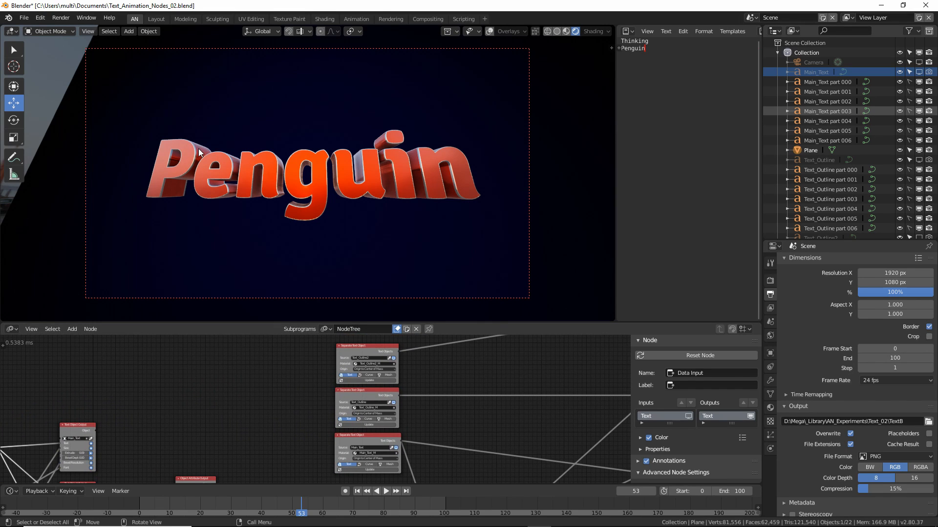
left_click(370, 470)
left_click(373, 424)
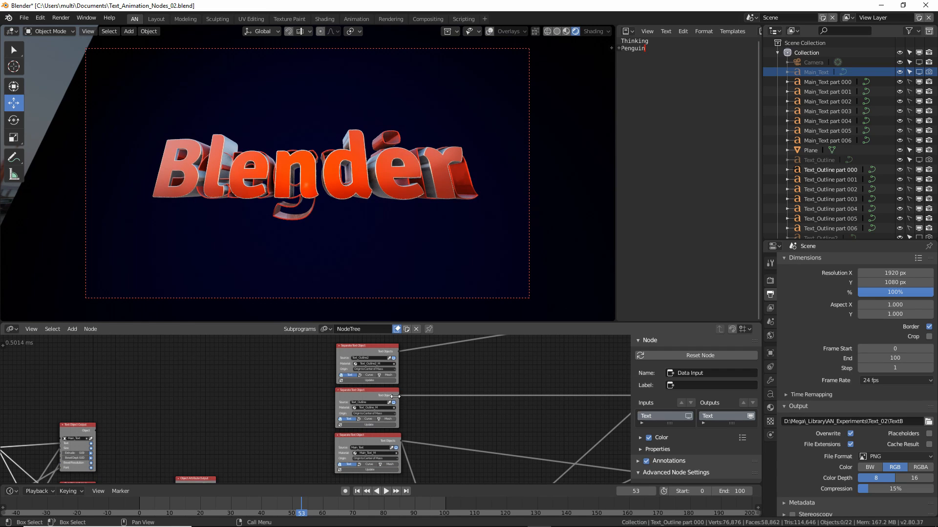
left_click(367, 380)
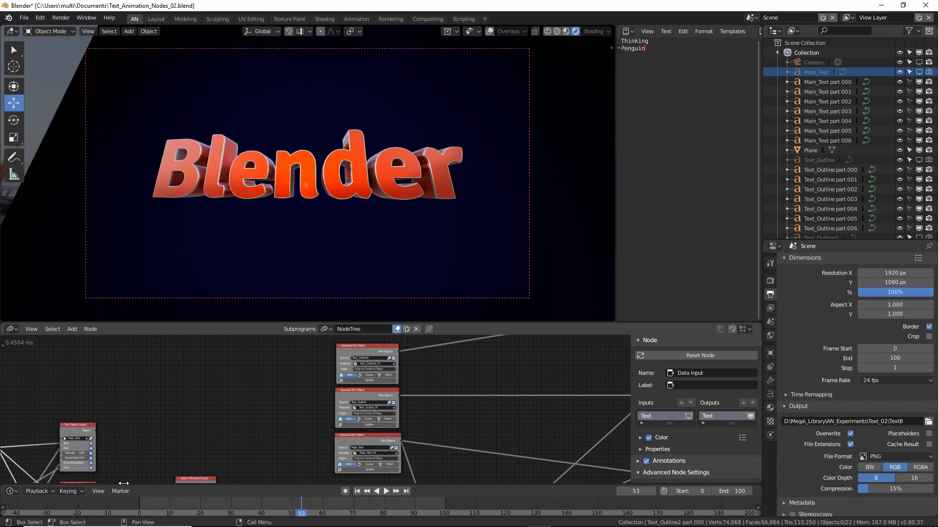
mouse_move(261, 506)
left_mouse_down()
mouse_move(152, 508)
mouse_move(237, 502)
mouse_move(215, 500)
mouse_move(225, 500)
mouse_move(188, 503)
mouse_move(257, 516)
left_mouse_up()
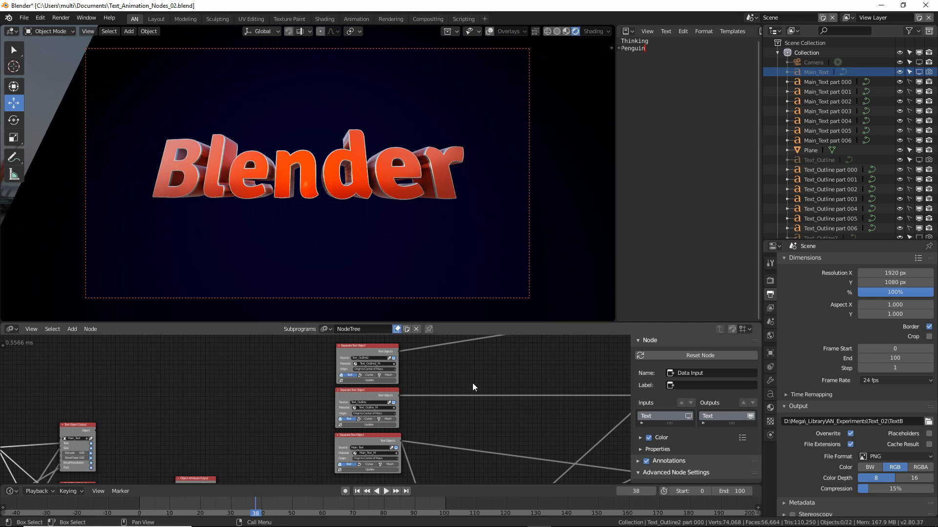
Toggle the Condition option on the upper Switch node between its Offset Matrix and Object Matrix Output nodes
middle_click_drag(472, 383, 427, 399)
scroll(426, 398, "down", 2)
scroll(522, 420, "up", 3)
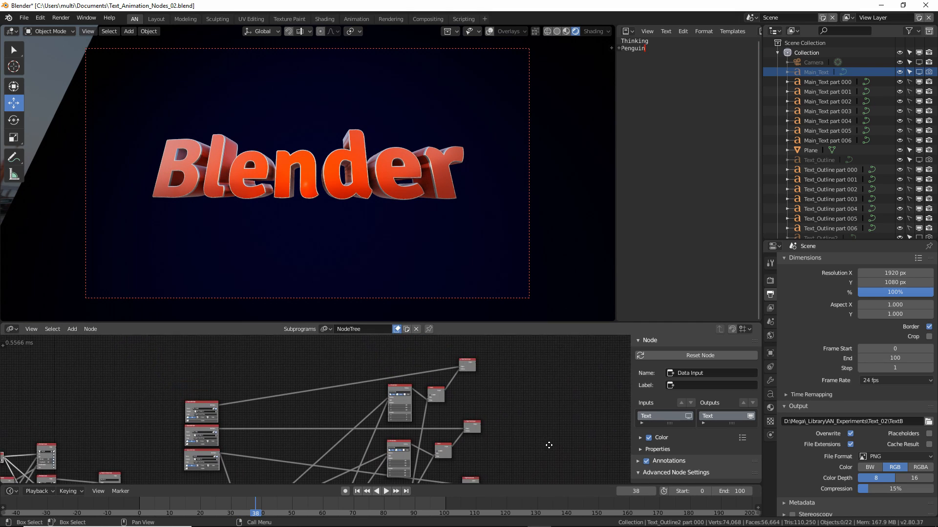
middle_click_drag(528, 403, 403, 390)
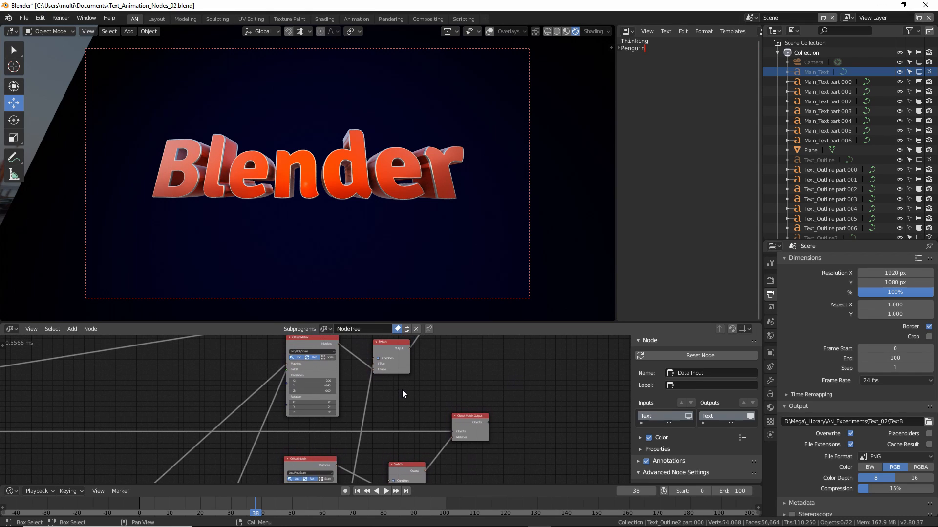
left_click(383, 357)
scroll(403, 399, "down", 4, "shift")
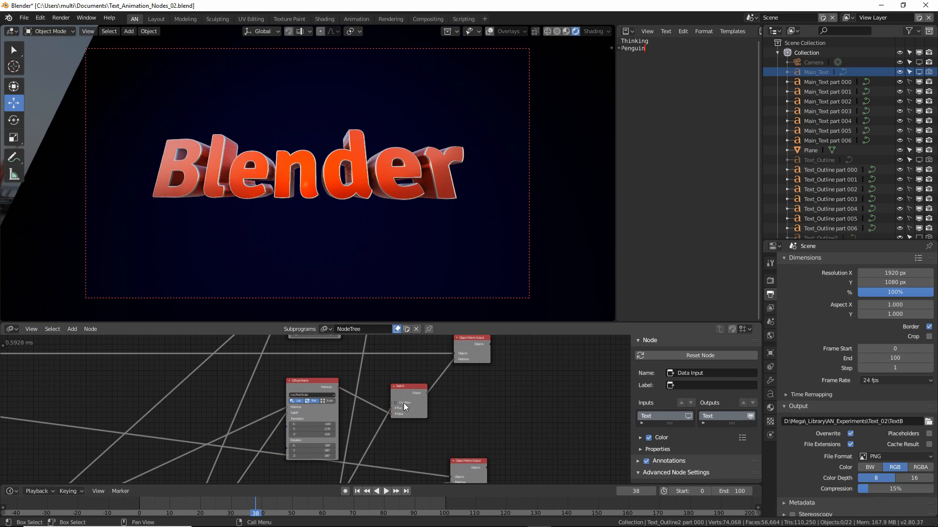
Play the animation, scrub to frame 19 and examine the layered letters from several angles in the 3D view
key("space")
left_click_drag(219, 503, 199, 506)
middle_click_drag(330, 170, 281, 165)
scroll(327, 184, "down", 5)
scroll(289, 165, "up", 5)
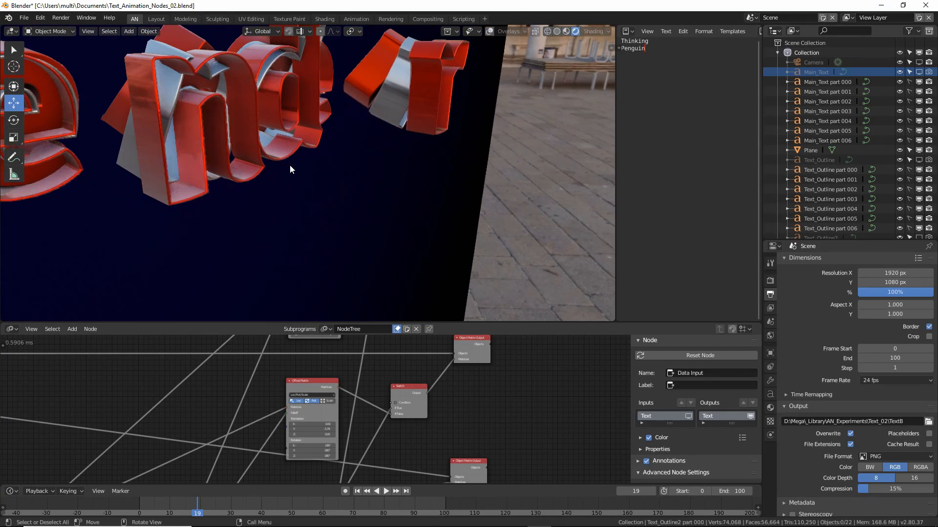
middle_click_drag(234, 120, 370, 201)
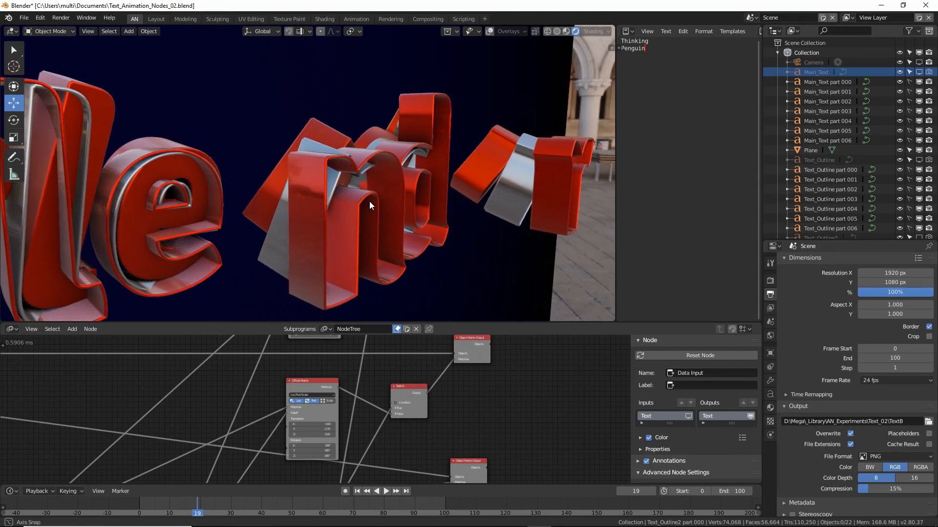
scroll(369, 201, "down", 3)
scroll(369, 201, "up", 8)
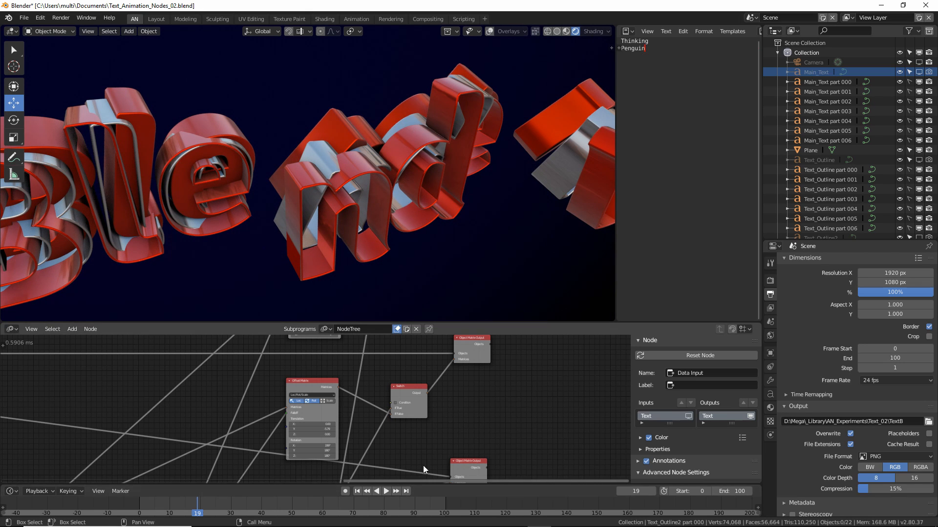
scroll(280, 200, "down", 8)
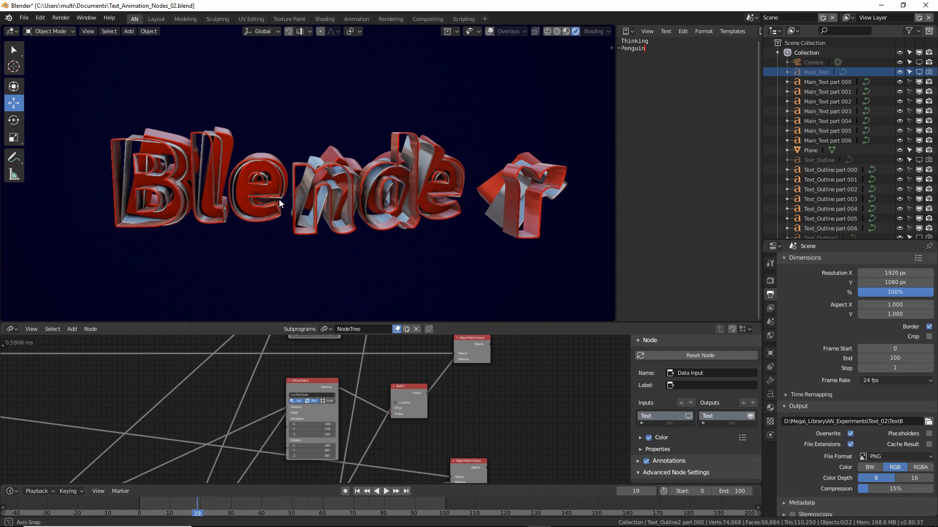
Return to the camera view and play the letter animation through, stopping at frame 44
key("KP_0")
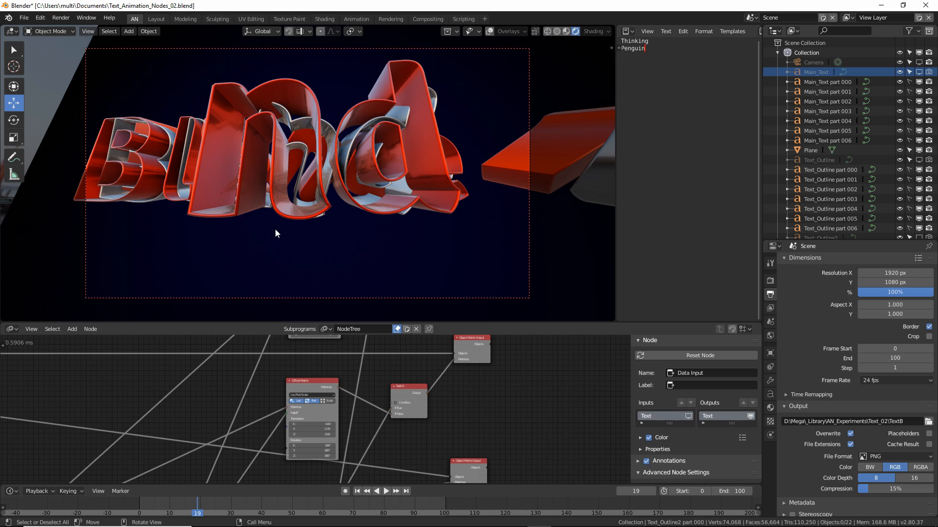
key("space")
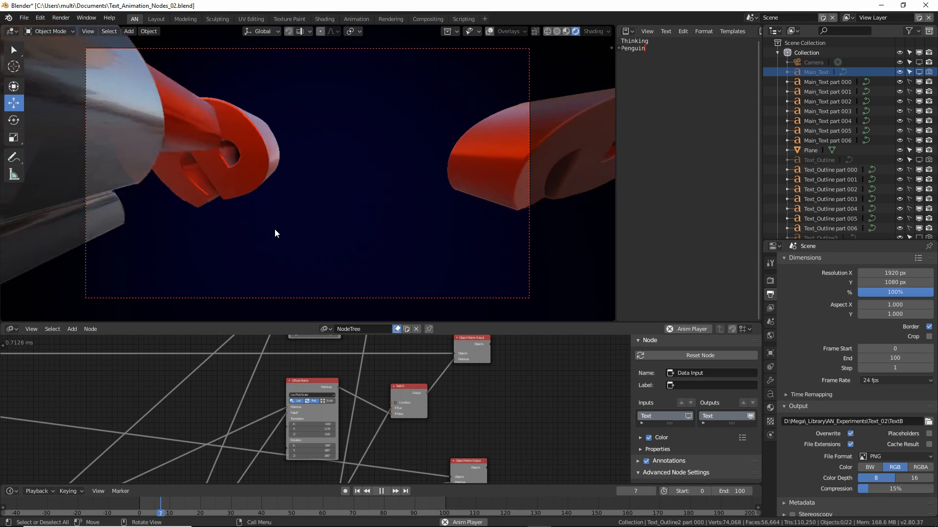
key("space")
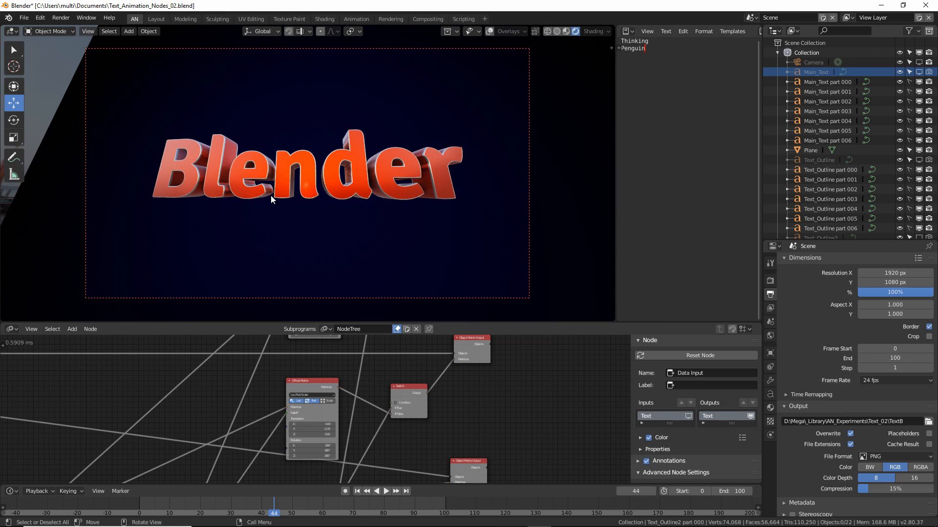
Examine the Switch and Offset Matrix nodes, replay the animation briefly and fit the whole node tree in view
middle_click_drag(403, 430, 459, 427)
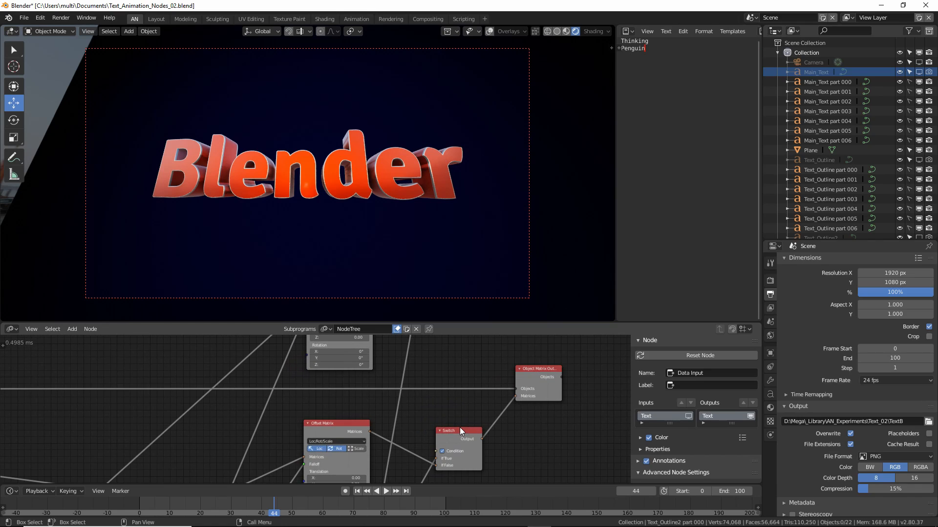
scroll(431, 364, "up", 2)
scroll(484, 430, "down", 5, "shift")
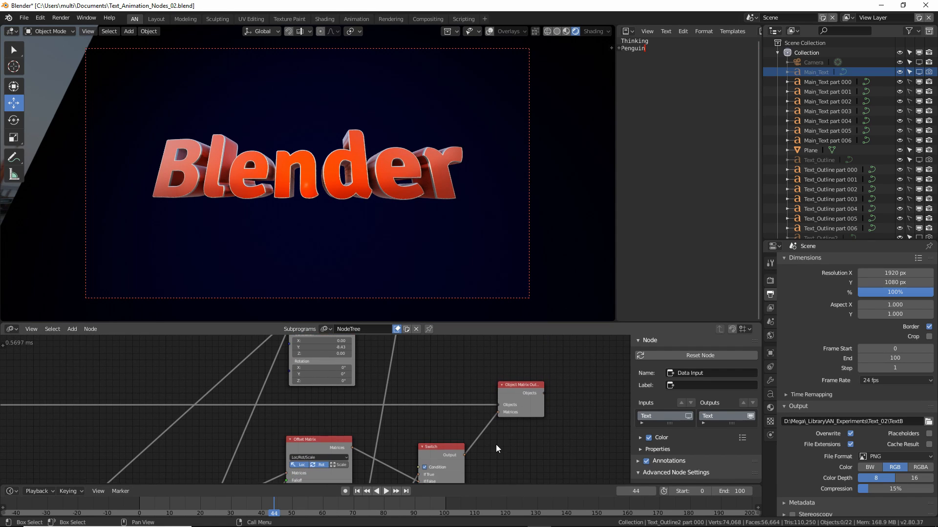
mouse_move(256, 496)
right_mouse_down()
mouse_move(157, 510)
mouse_move(260, 505)
right_mouse_up()
key("space")
key("Escape")
key("Home")
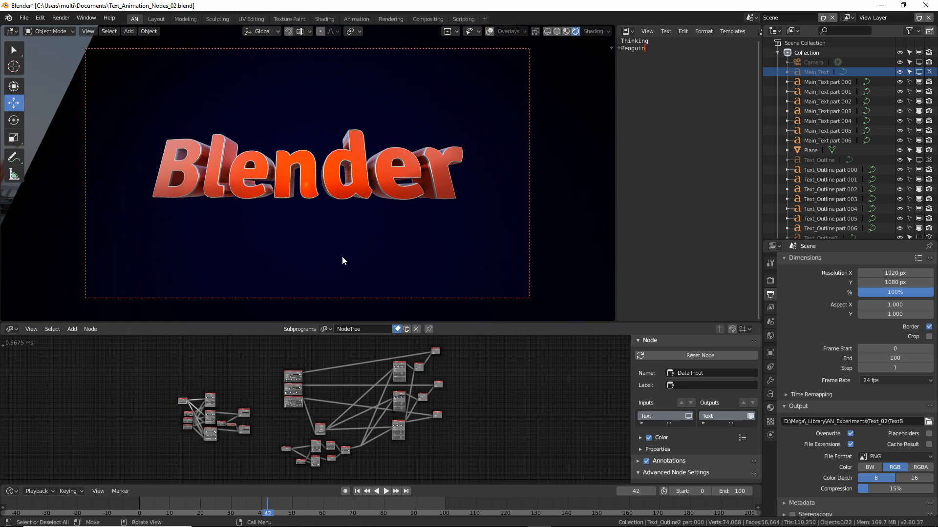
Start a new General file and delete the default cube
left_click(23, 17)
mouse_move(23, 29)
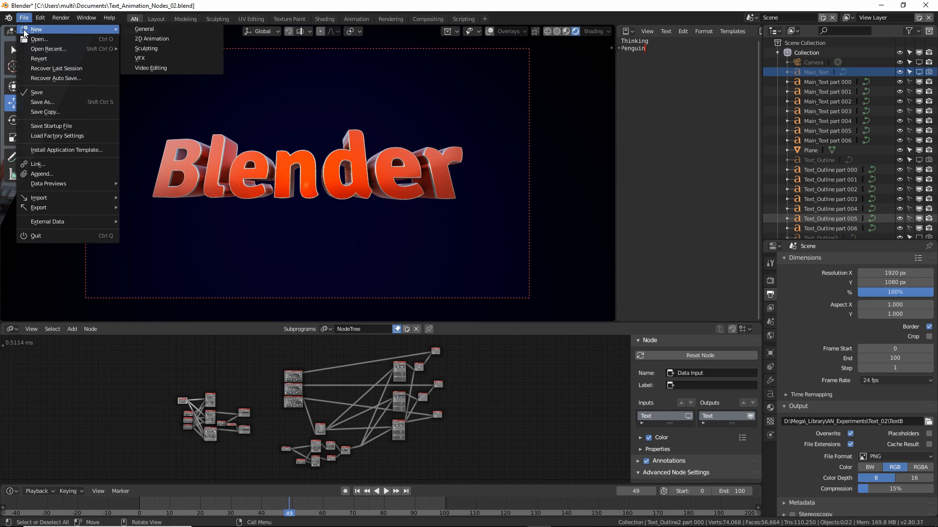
left_click(186, 29)
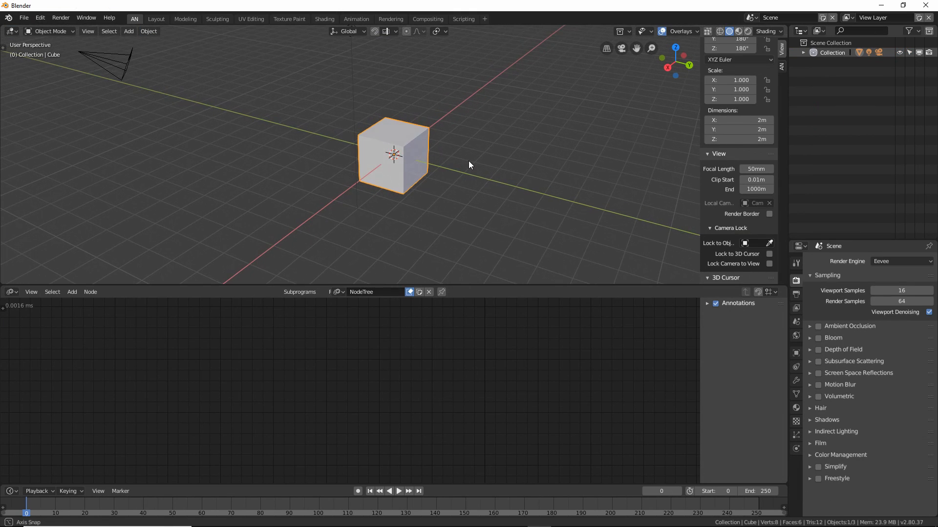
key("Delete")
middle_click_drag(468, 160, 440, 191)
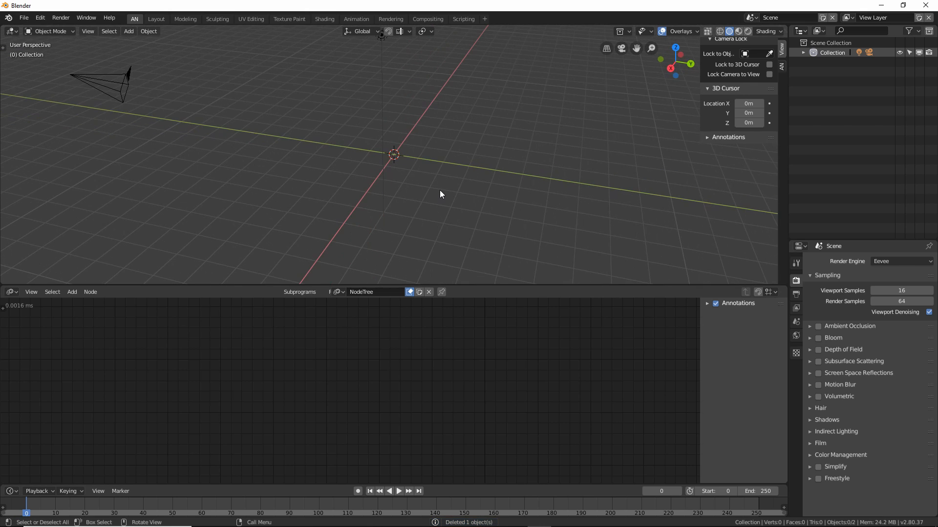
Add a text object to the scene and view it up close
key("shift+a")
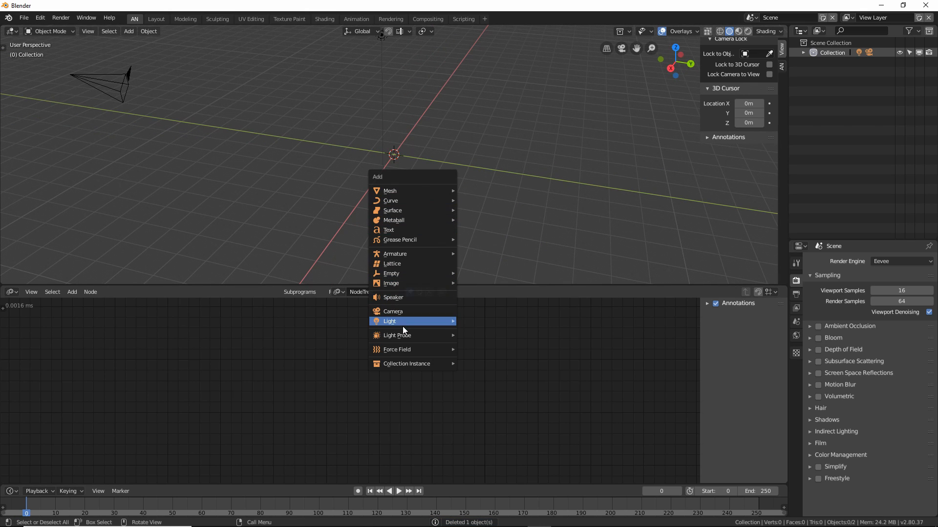
left_click(411, 232)
middle_click_drag(360, 174, 455, 186)
scroll(476, 160, "up", 4)
Open the text object's font settings and browse to C:\Windows\fonts for its Regular font
left_click_drag(840, 240, 836, 163)
left_click(794, 316)
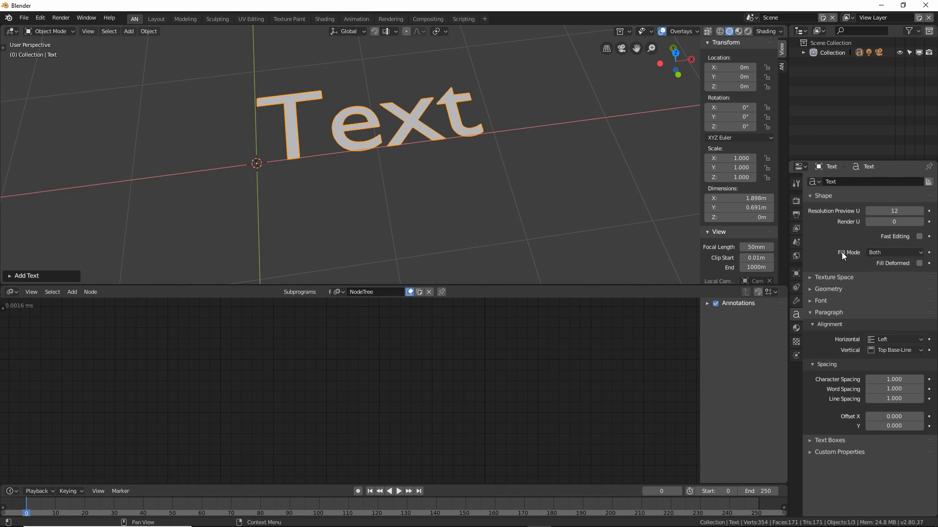
left_click(824, 301)
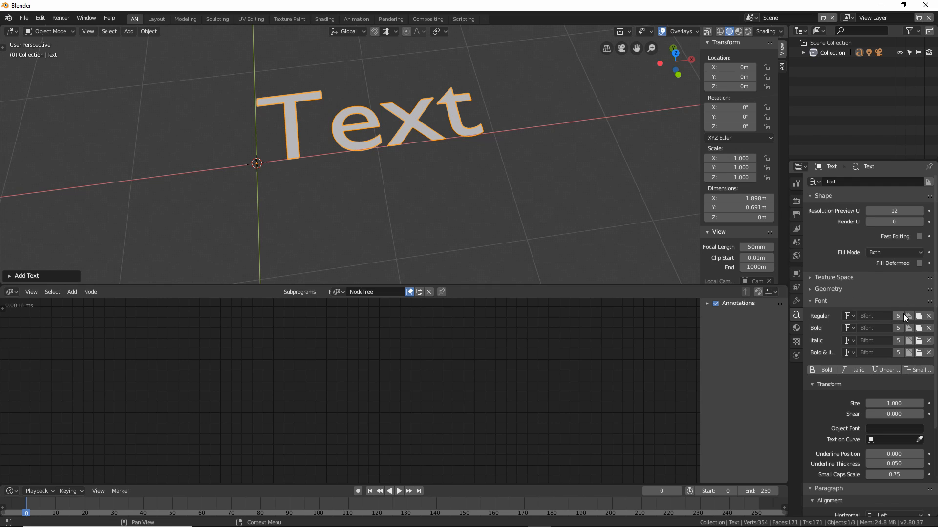
left_click(918, 316)
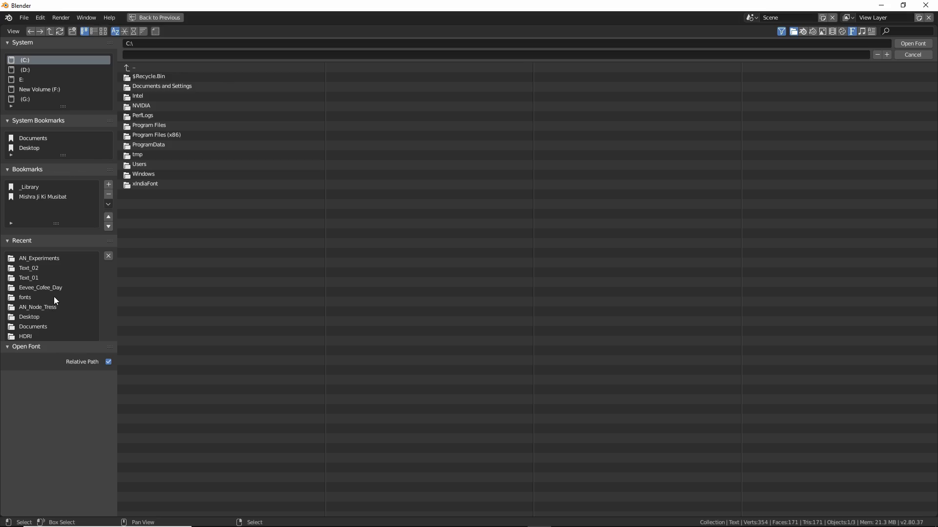
scroll(54, 297, "down", 2)
left_click(26, 277)
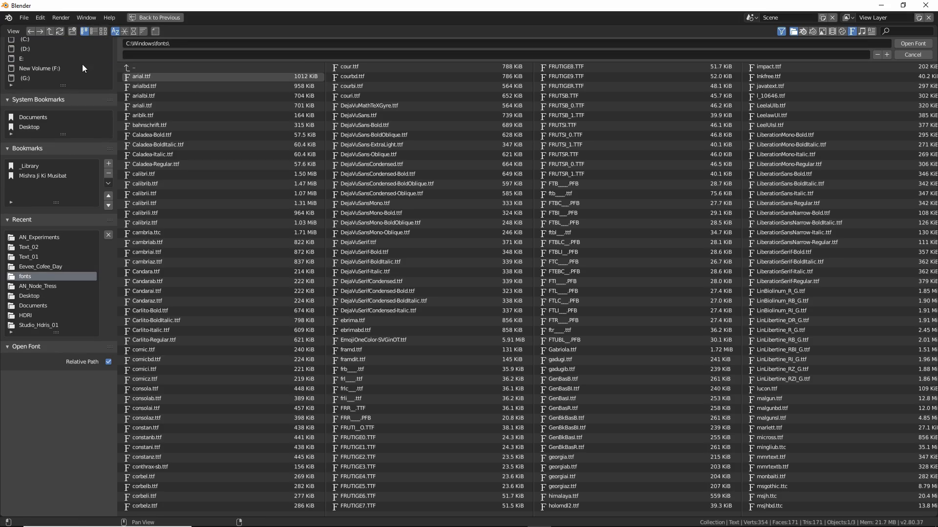
Preview the fonts as thumbnails, switch to the detailed list and load Signika-Bold.ttf as the Regular font
left_click(103, 31)
scroll(461, 244, "down", 10)
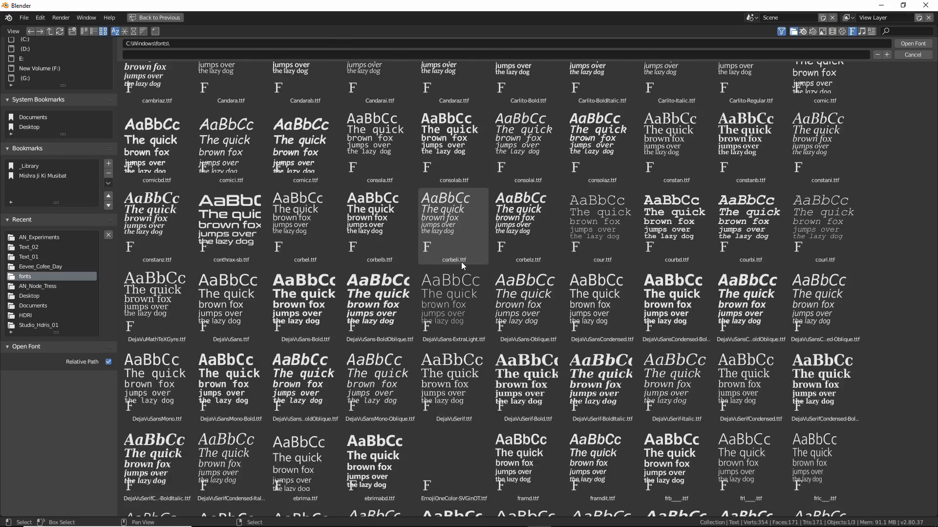
scroll(461, 262, "down", 2)
left_click(95, 31)
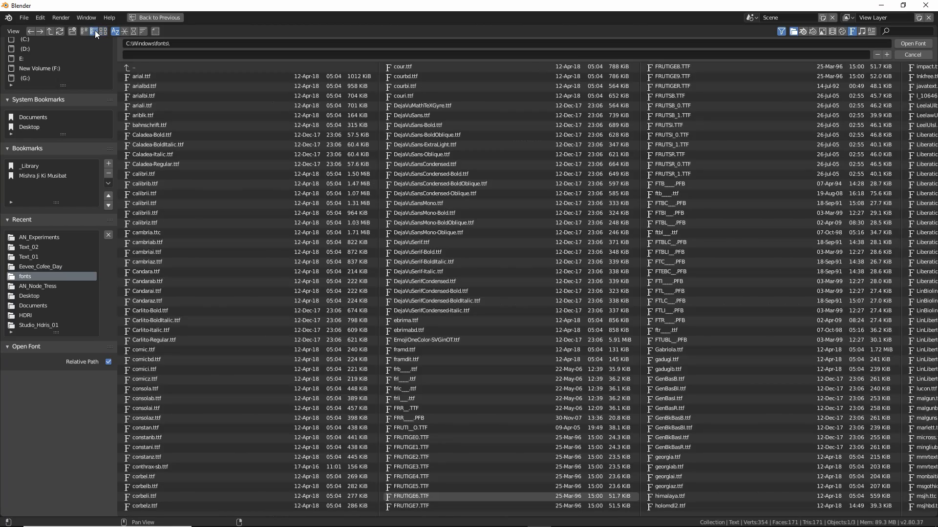
scroll(523, 332, "down", 2)
scroll(524, 329, "down", 5)
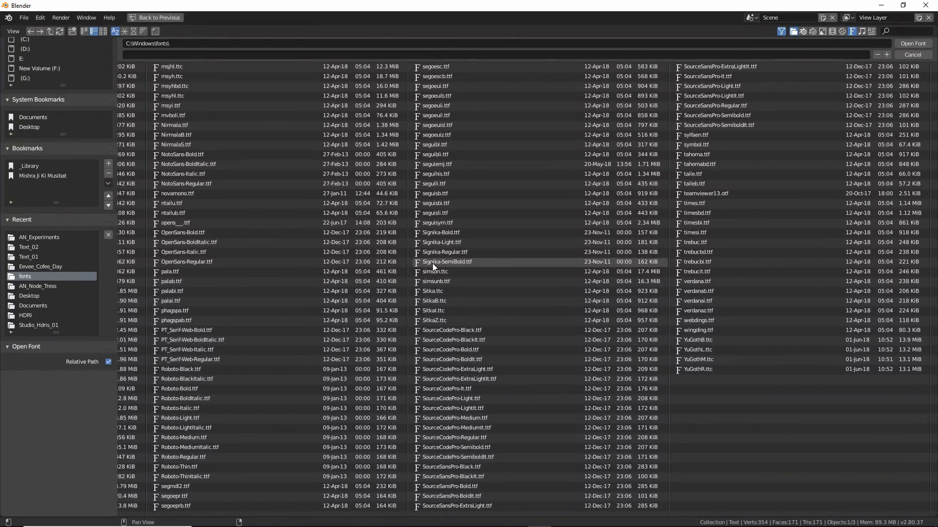
double_click(437, 235)
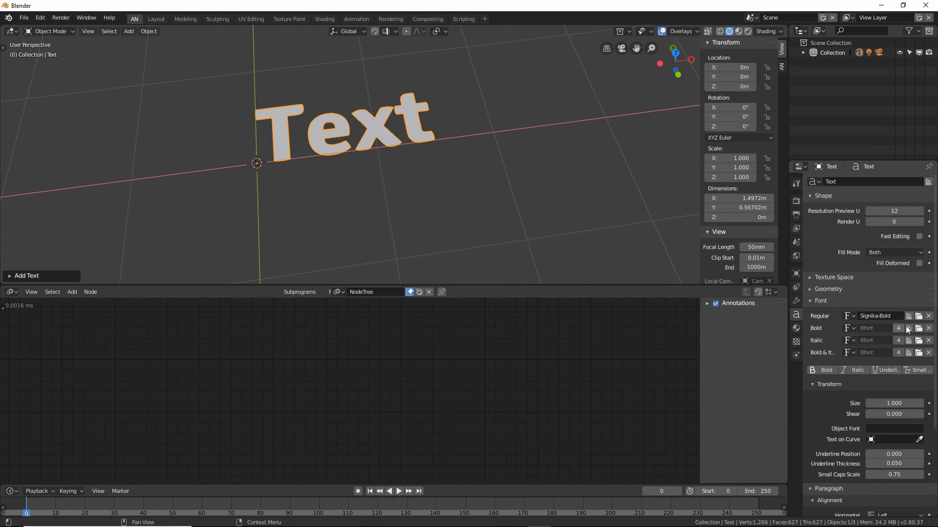
Replace the text object's Regular font with Signika-Regular.ttf from the Windows fonts folder
left_click(919, 316)
scroll(675, 253, "down", 10)
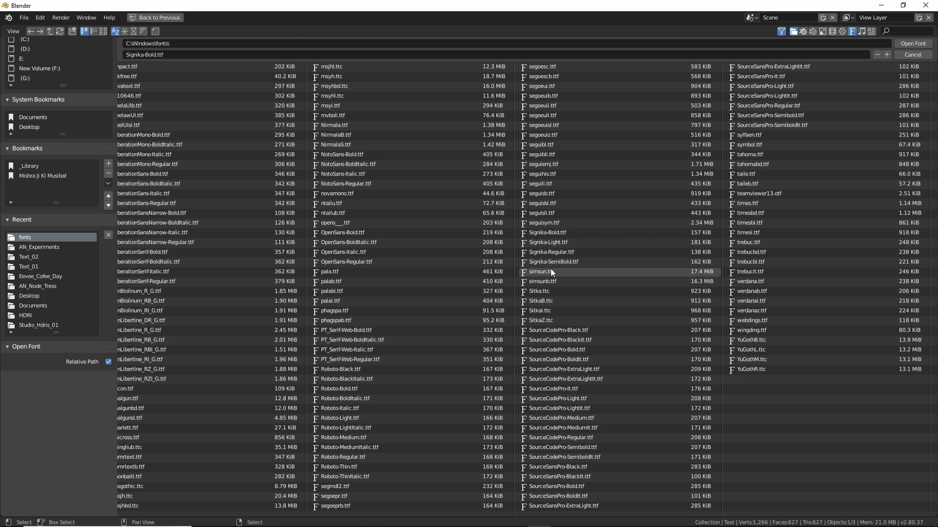
double_click(564, 253)
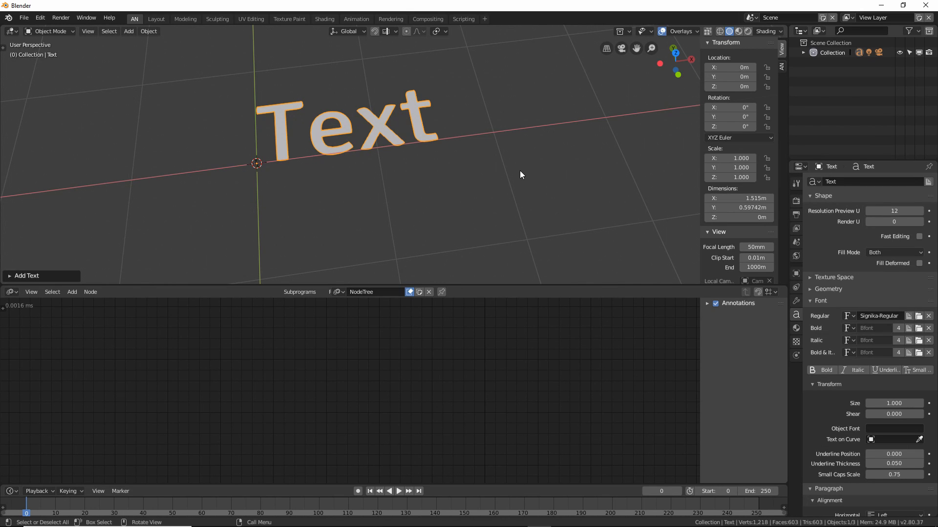
Set the text object's horizontal paragraph alignment to Center
middle_click_drag(519, 174, 358, 174)
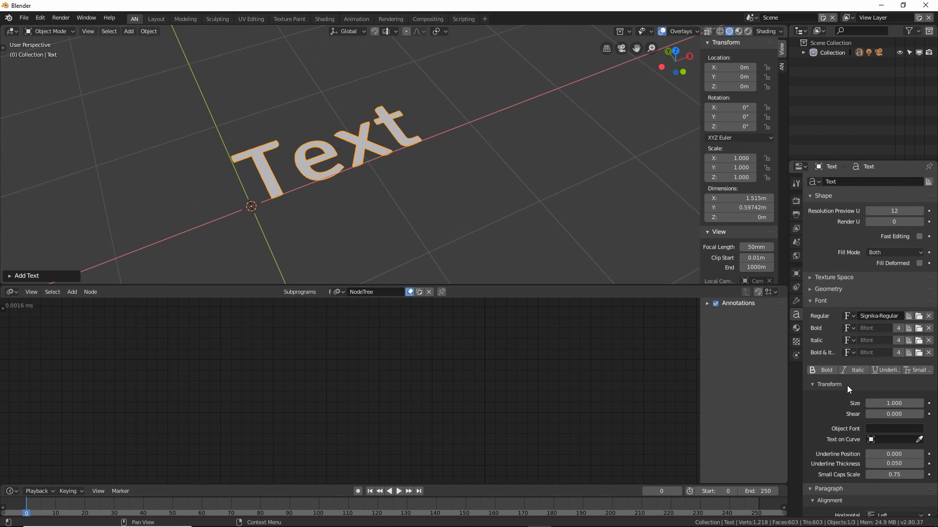
scroll(846, 386, "down", 6)
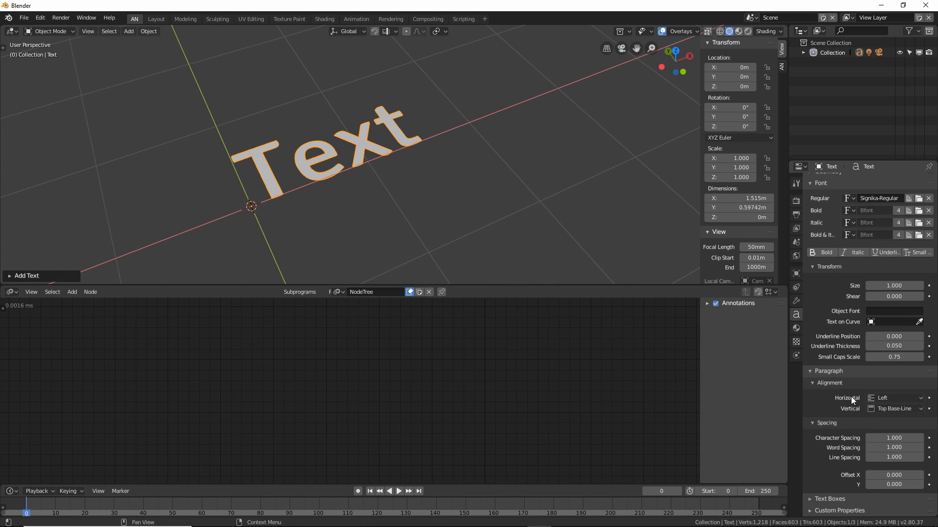
left_click(889, 399)
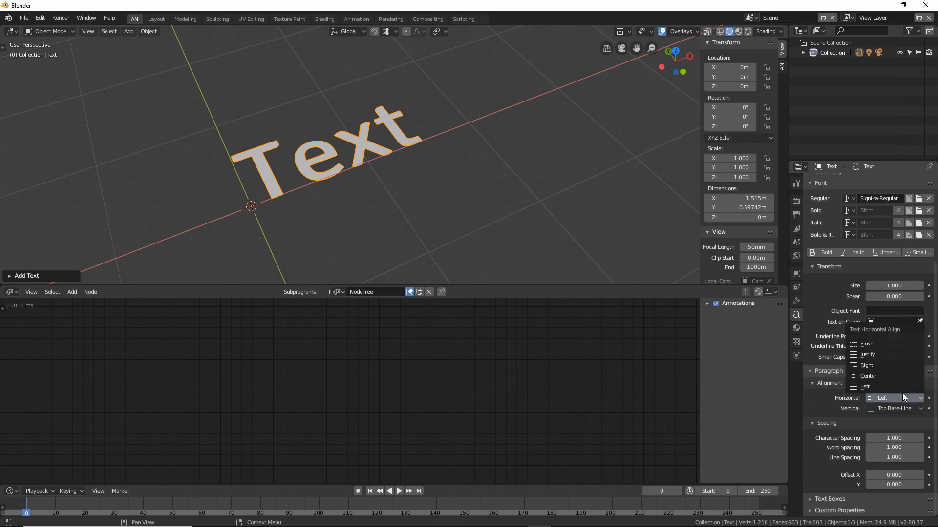
left_click(872, 375)
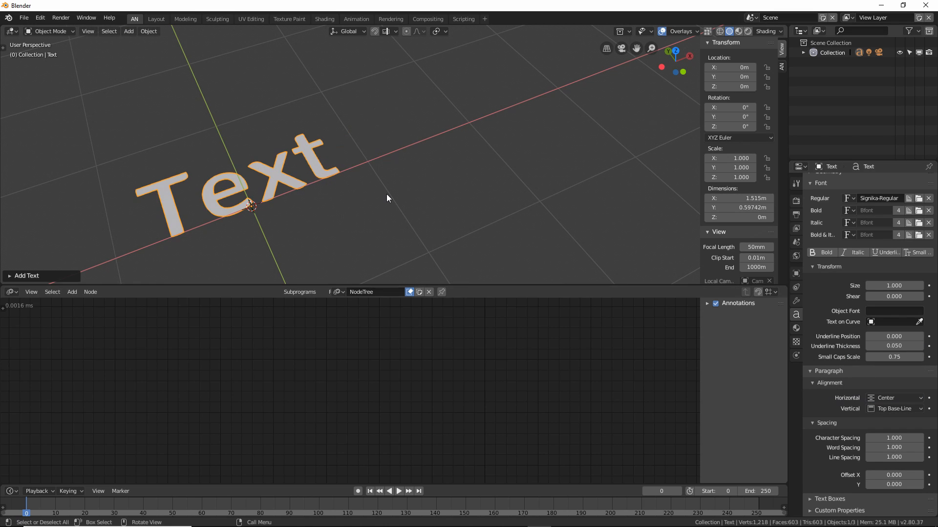
middle_click_drag(386, 195, 392, 171)
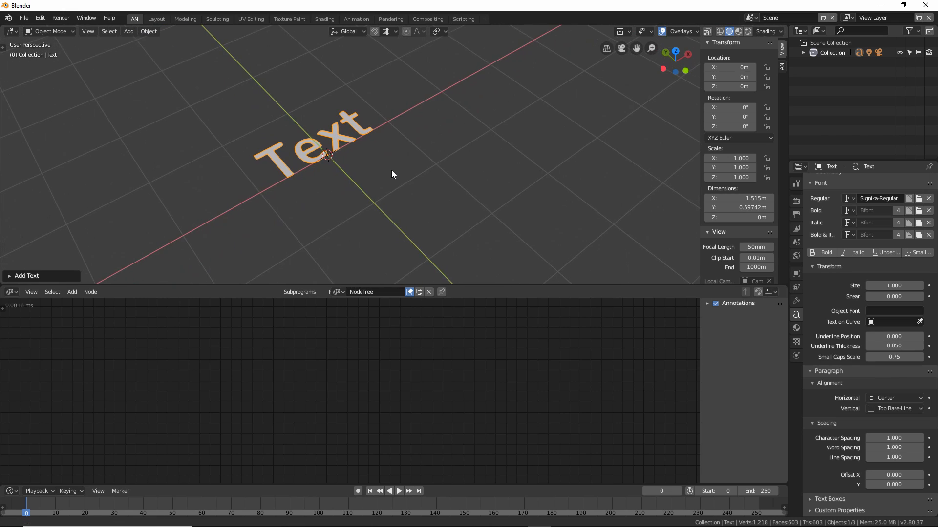
scroll(391, 171, "up", 2)
scroll(374, 162, "down", 1)
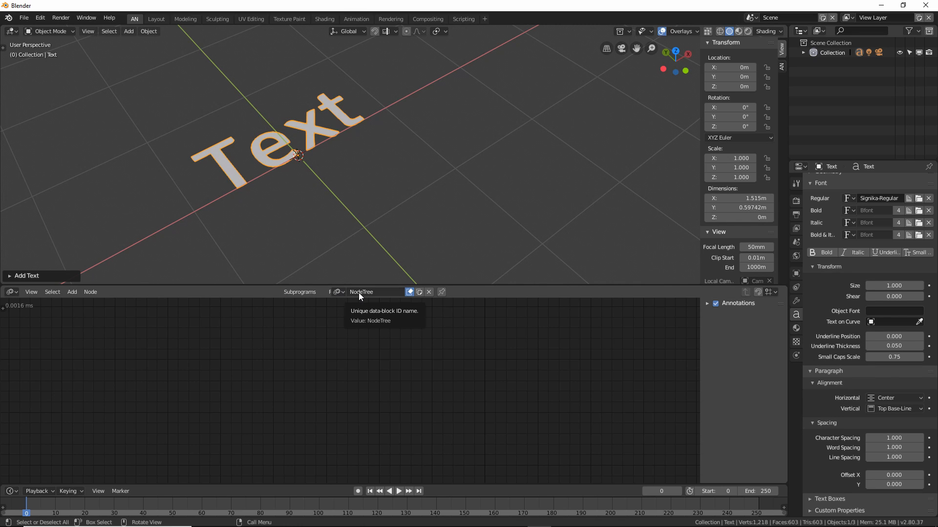
Search the nodes for "text obj" and place a Text Object Output node in the node tree
key("ctrl+a")
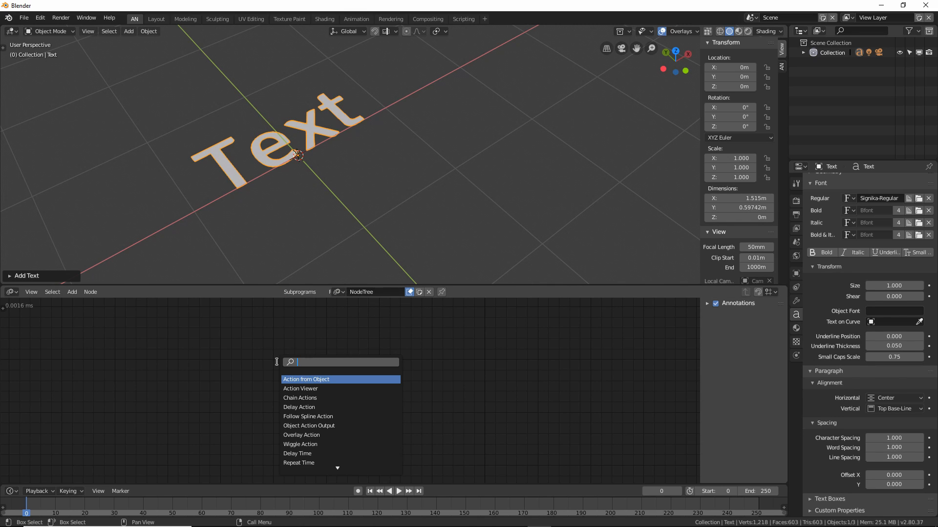
type("text")
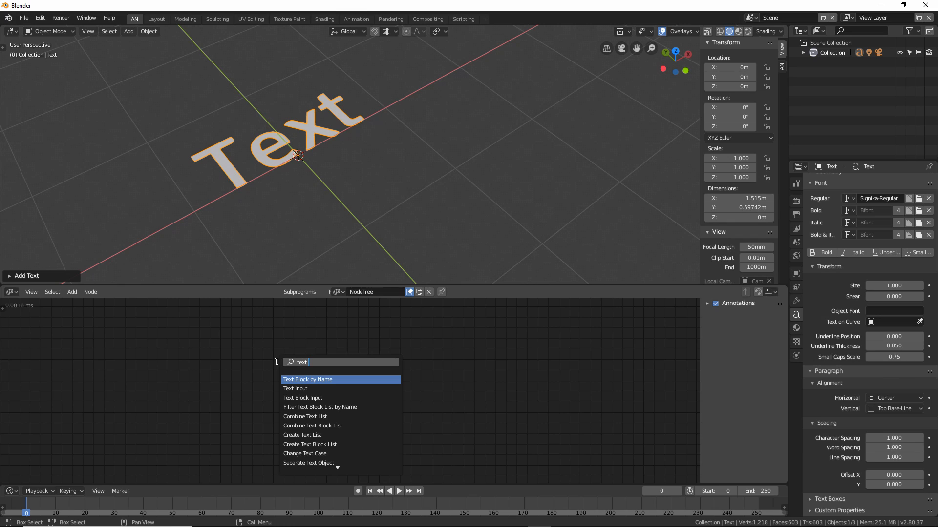
type(" ou")
key("BackSpace")
type("bj")
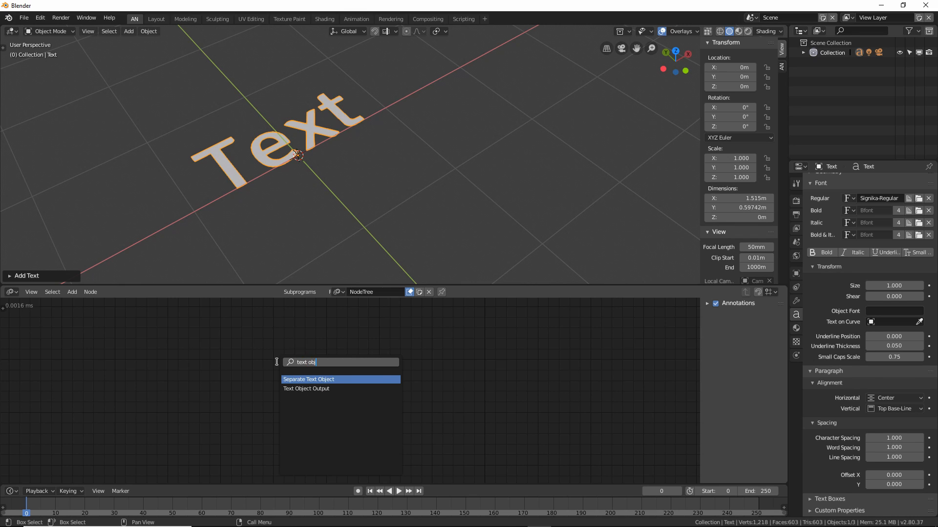
key("Down")
key("Return")
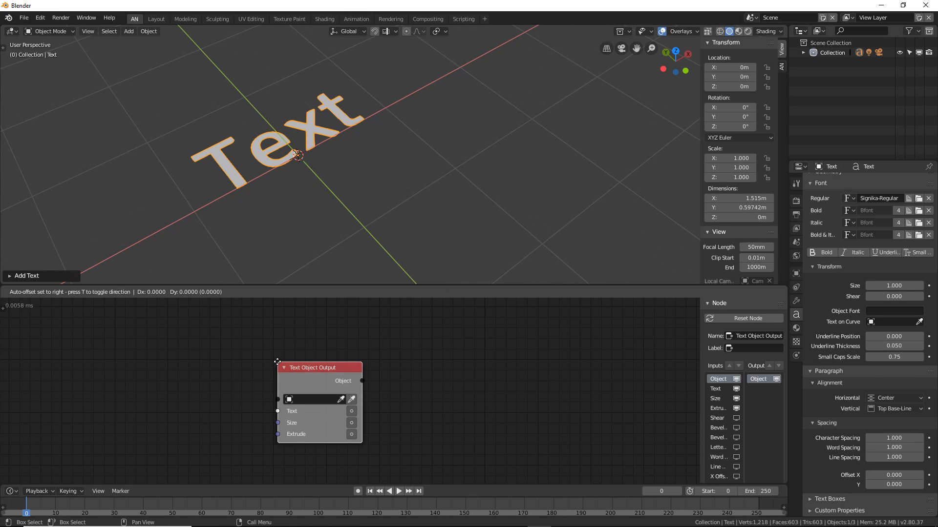
left_click(295, 348)
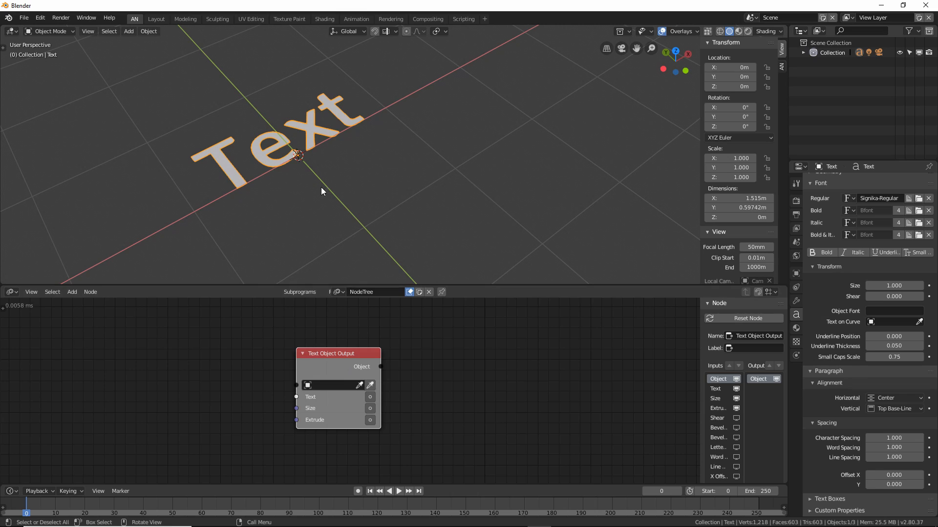
Assign the selected Text object to the Text Object Output node, and widen and reposition the node
left_click(371, 385)
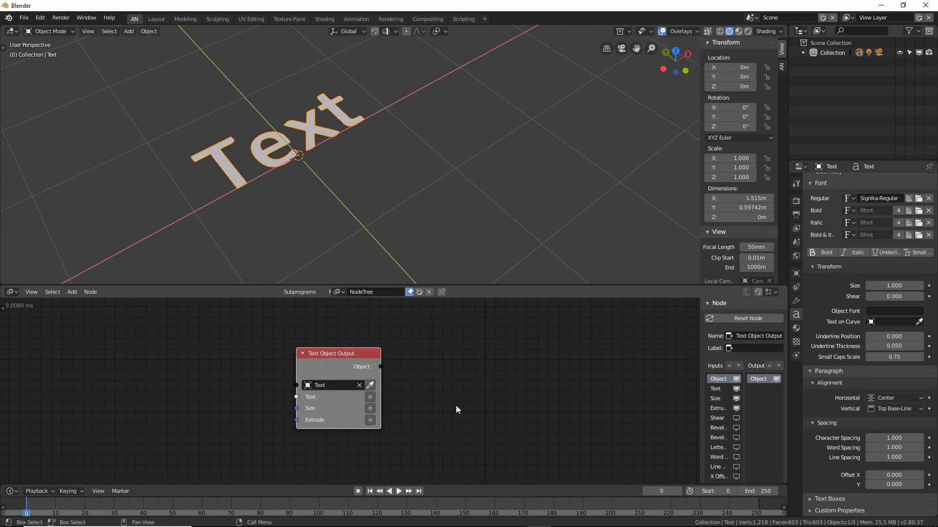
left_click_drag(379, 385, 406, 385)
left_click(341, 385)
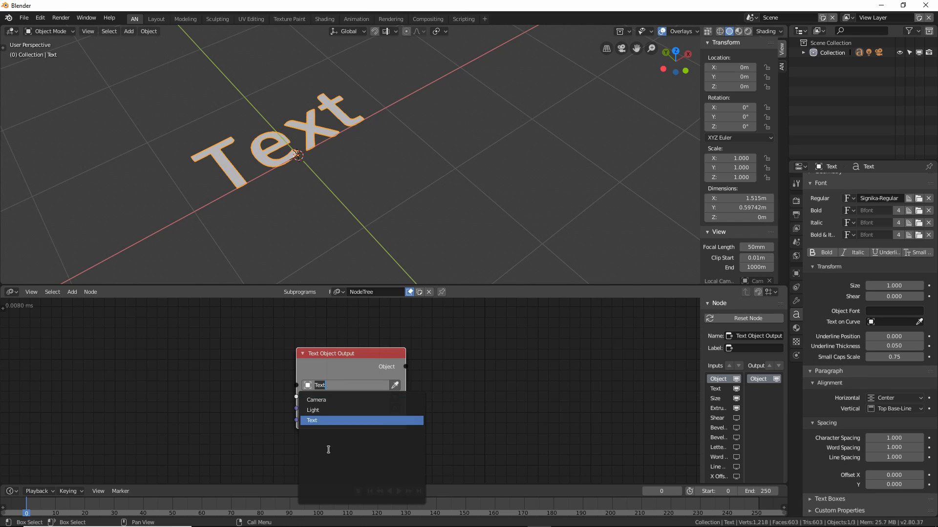
left_click(464, 380)
middle_click_drag(461, 383, 475, 377)
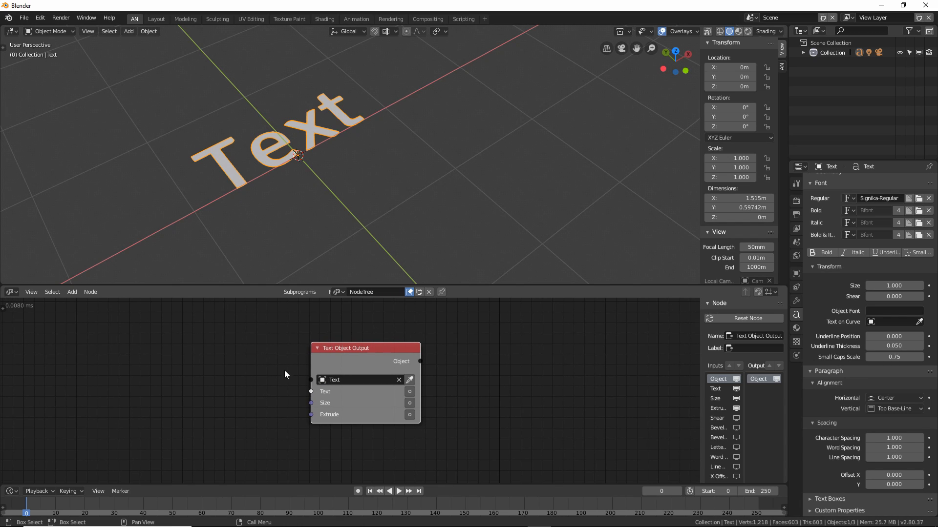
left_click_drag(354, 350, 336, 347)
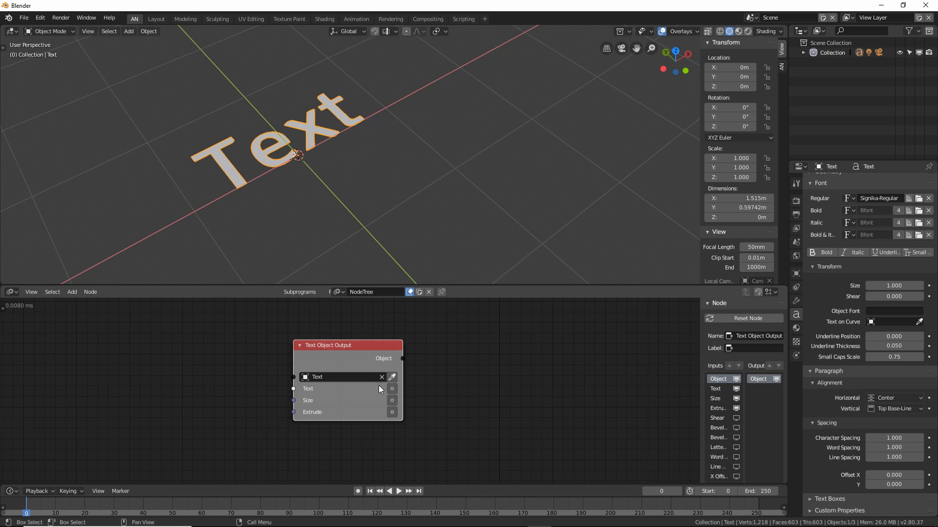
Enable the Text input on the Text Object Output node and shift the node slightly
left_click(392, 388)
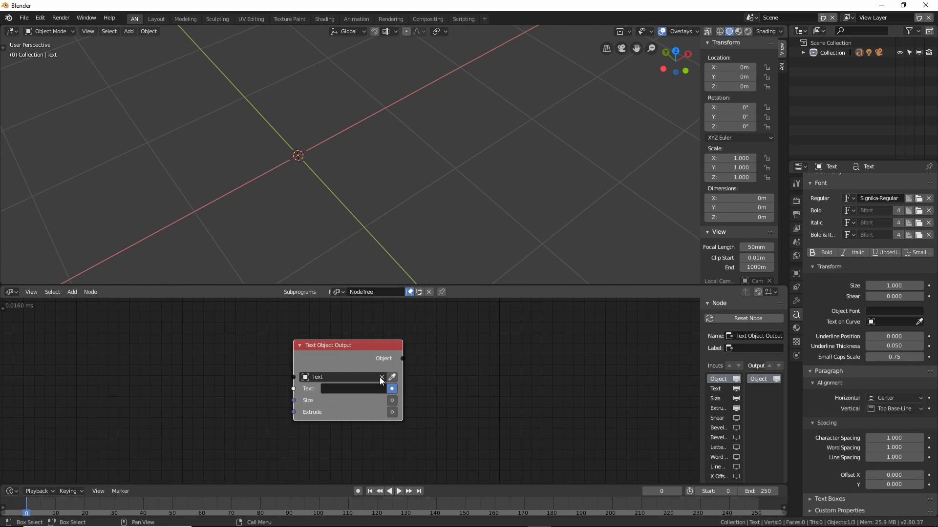
left_click_drag(359, 345, 368, 345)
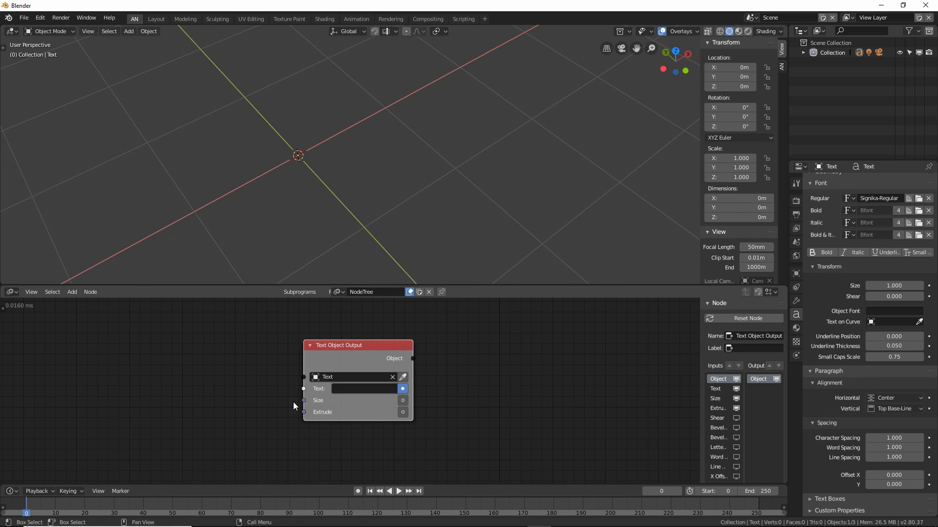
left_click(339, 388)
left_click(484, 381)
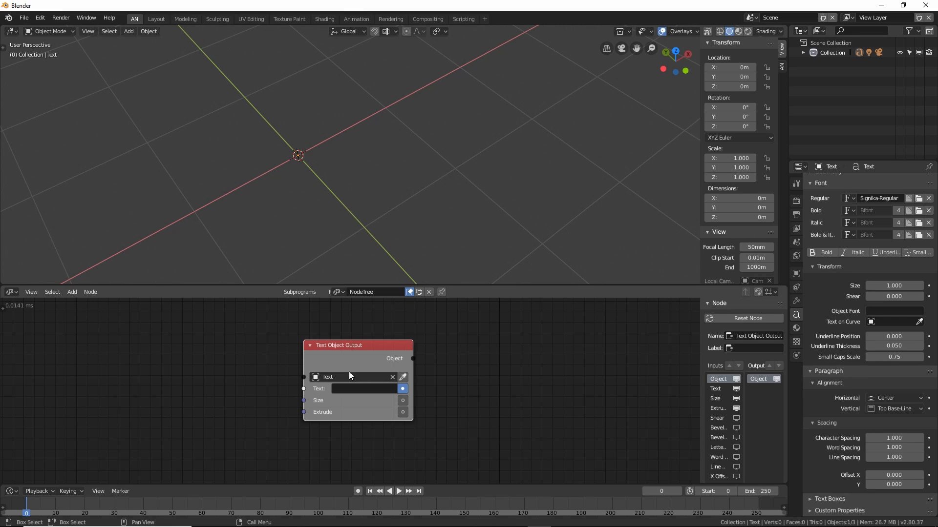
left_click_drag(348, 349, 358, 349)
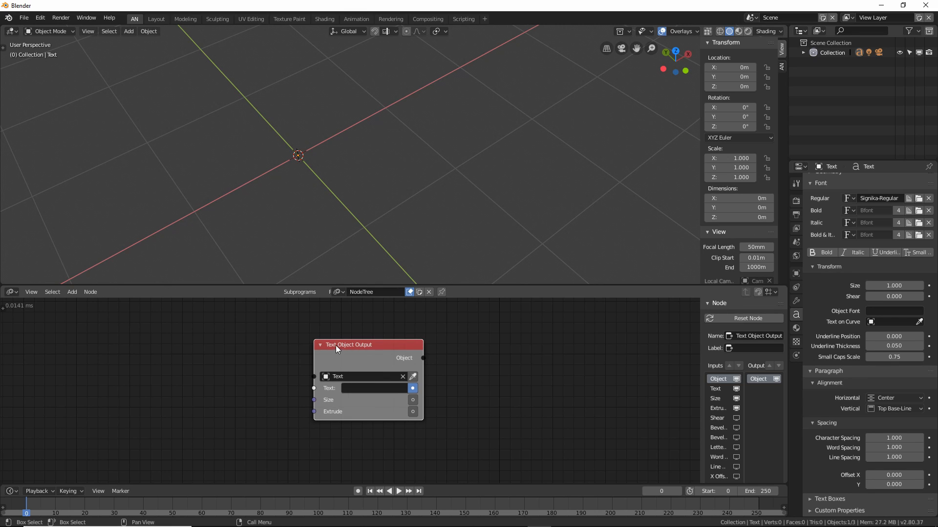
Create a Text Input node already linked to the Text socket of the Text Object Output node
key("w")
left_click(253, 345)
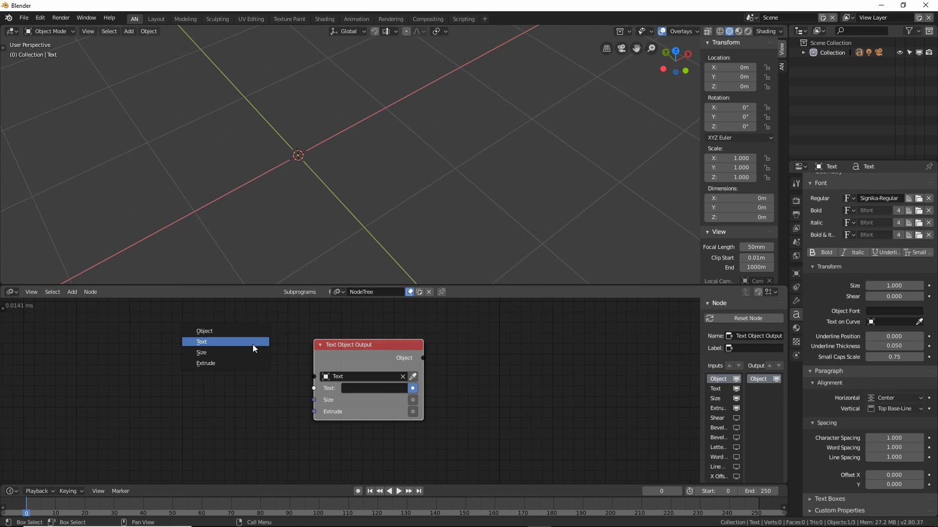
left_click(209, 341)
left_click(300, 371)
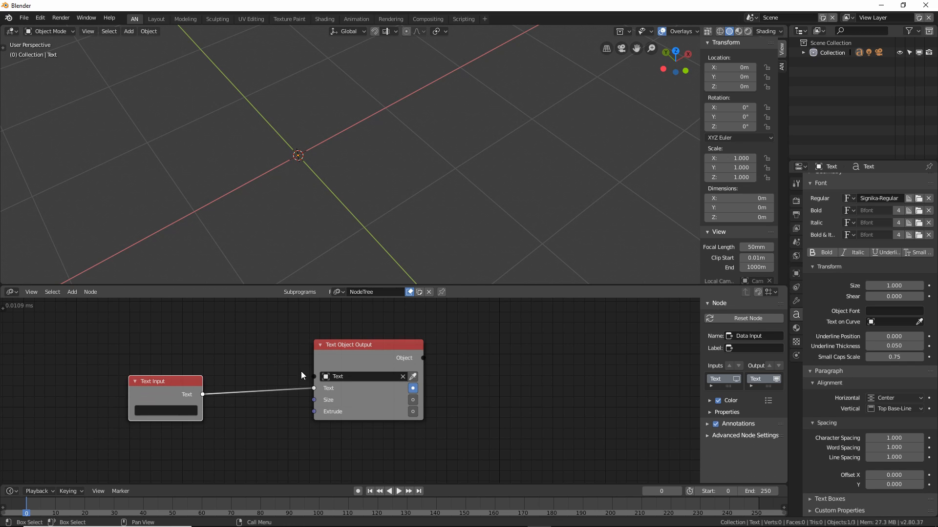
Enter "Penguin" in the Text Input node and adjust the Text Object Output node's position
left_click_drag(332, 354, 311, 328)
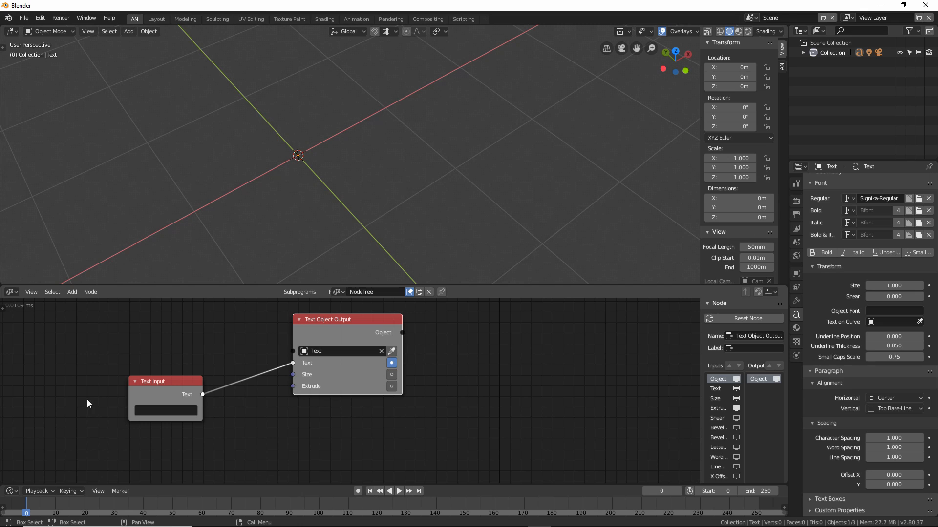
type("Penguin")
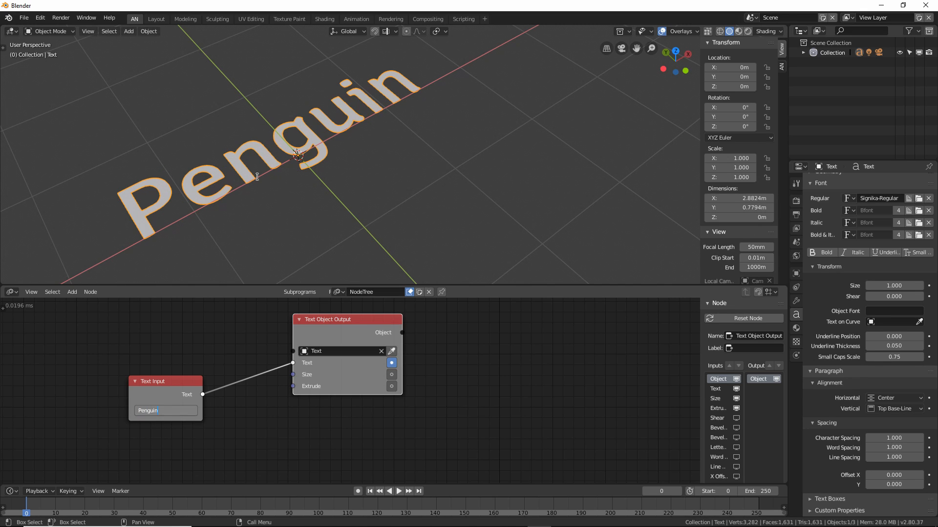
key("Return")
middle_click_drag(362, 168, 452, 146)
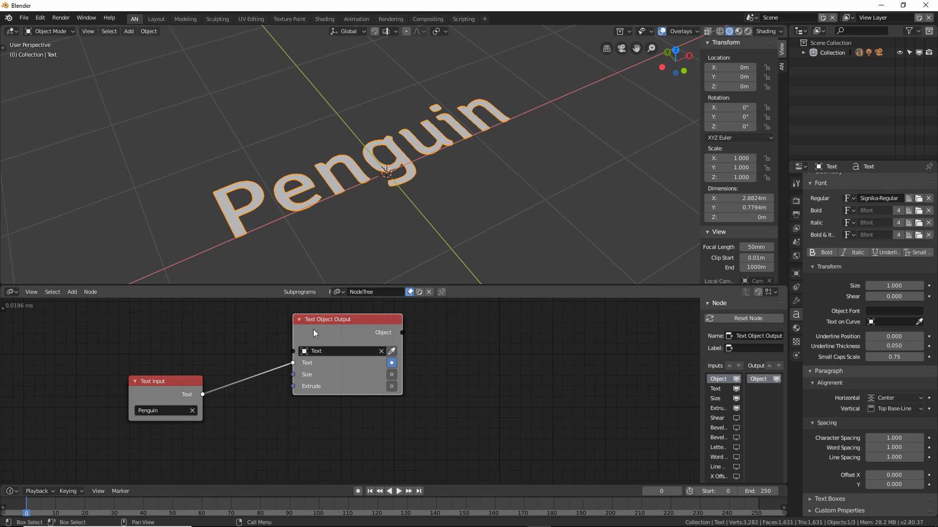
left_click_drag(312, 329, 307, 339)
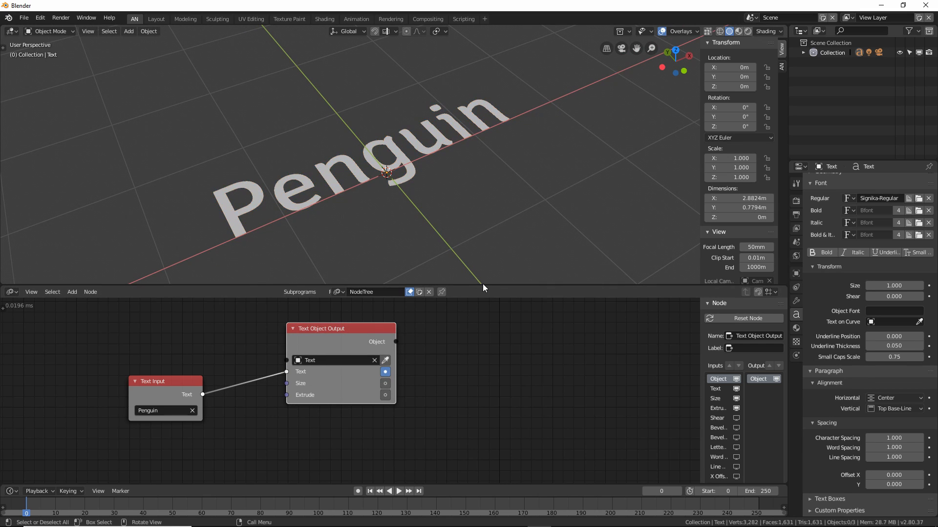
Enlarge the node editor upward and widen its sidebar so the full input names are readable
left_click_drag(482, 285, 483, 226)
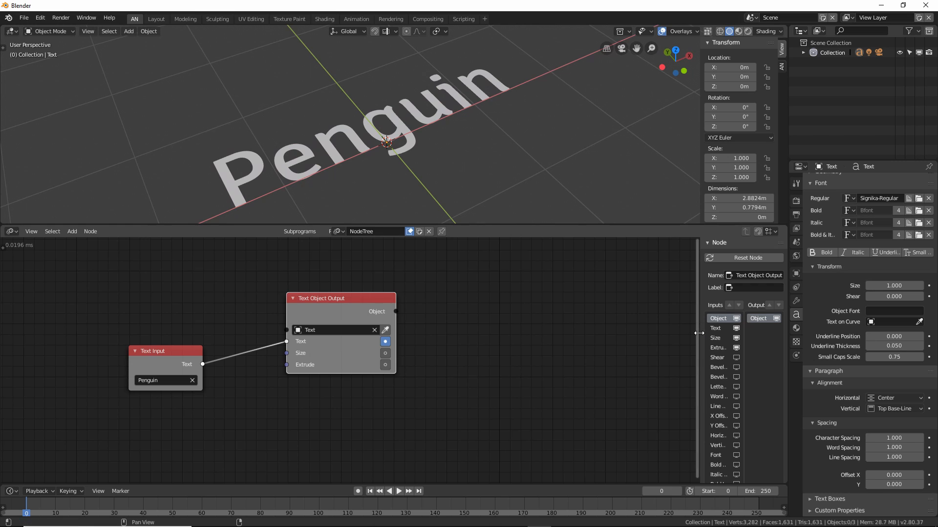
left_click_drag(700, 342, 716, 376)
key("n")
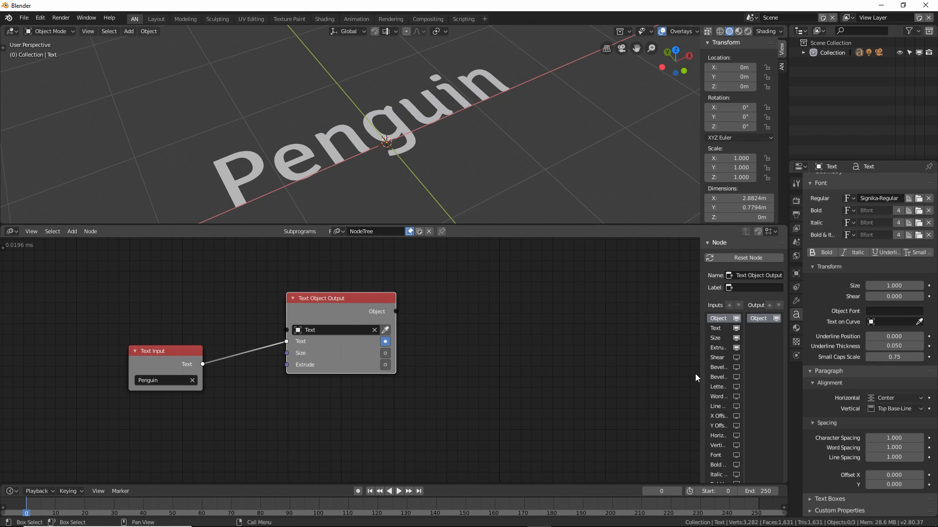
left_click_drag(698, 321, 635, 327)
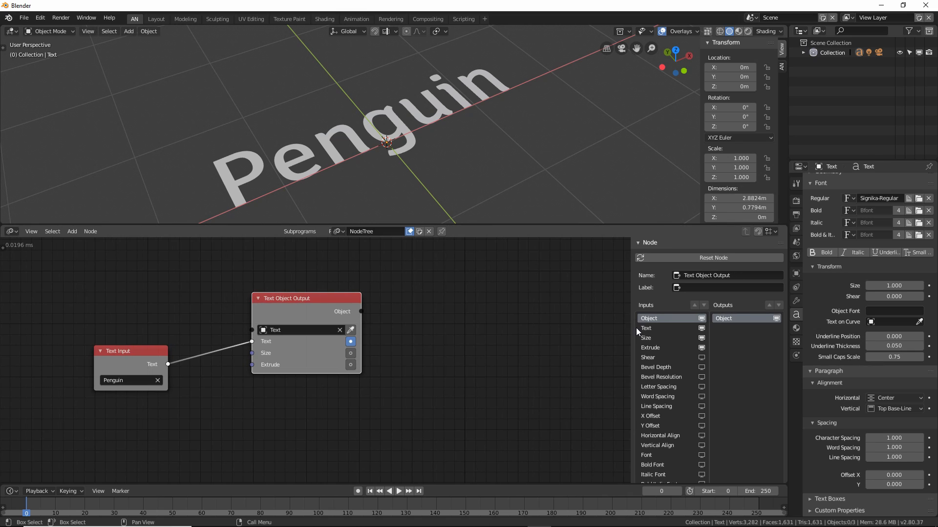
Expose the Bevel Depth and Bevel Resolution inputs on the Text Object Output node
scroll(665, 381, "down", 2)
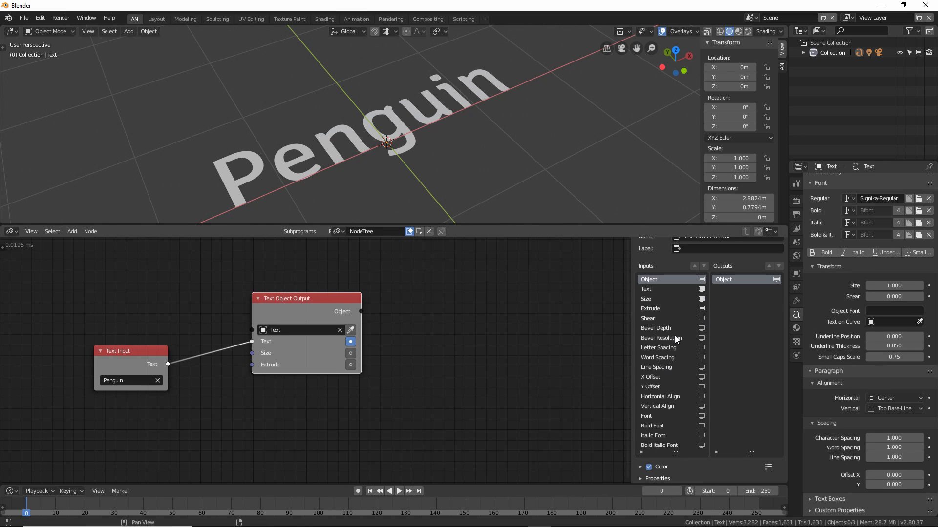
left_click(701, 328)
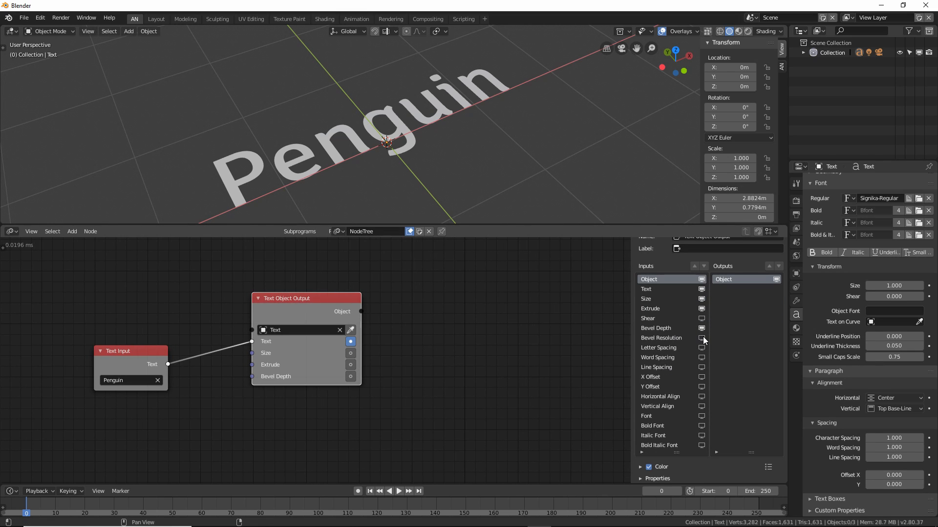
left_click(702, 337)
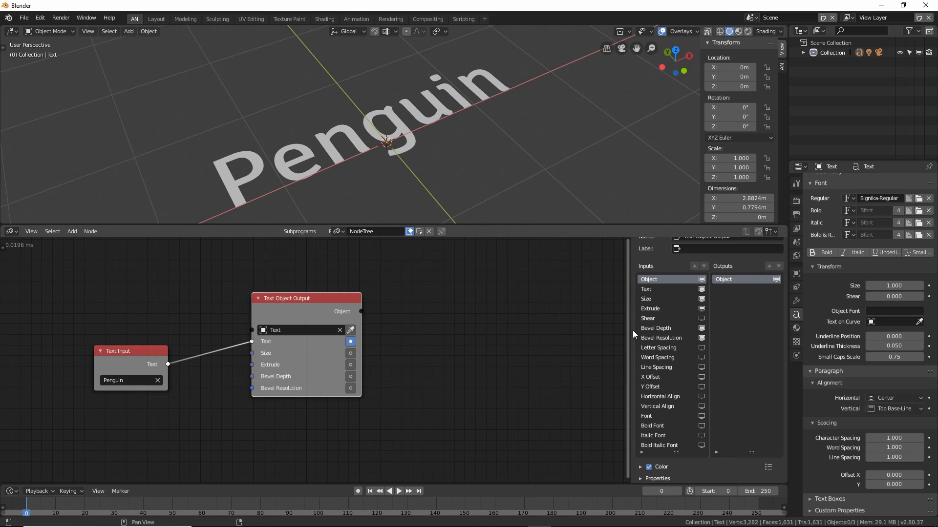
Hide the node editor's sidebar and move both nodes toward the editor's upper-left area
key("n")
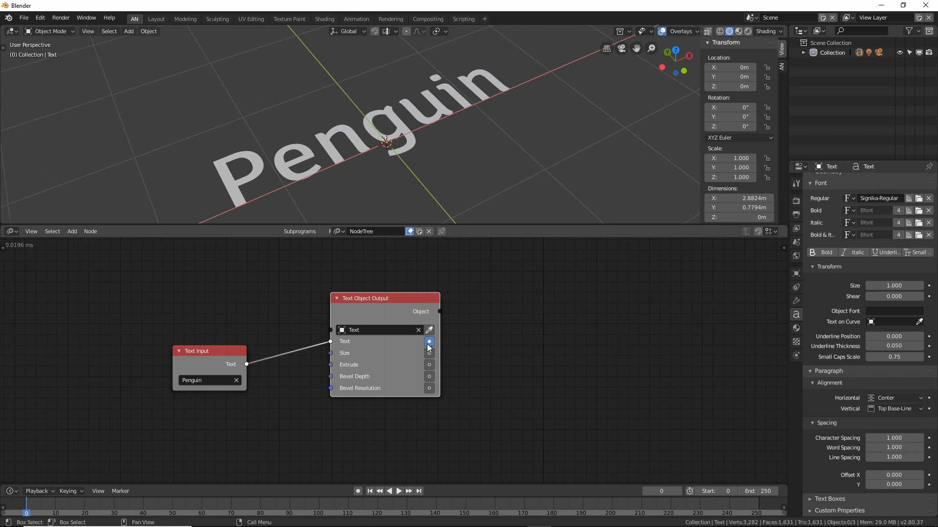
left_click_drag(205, 351, 160, 324)
left_click_drag(357, 297, 287, 280)
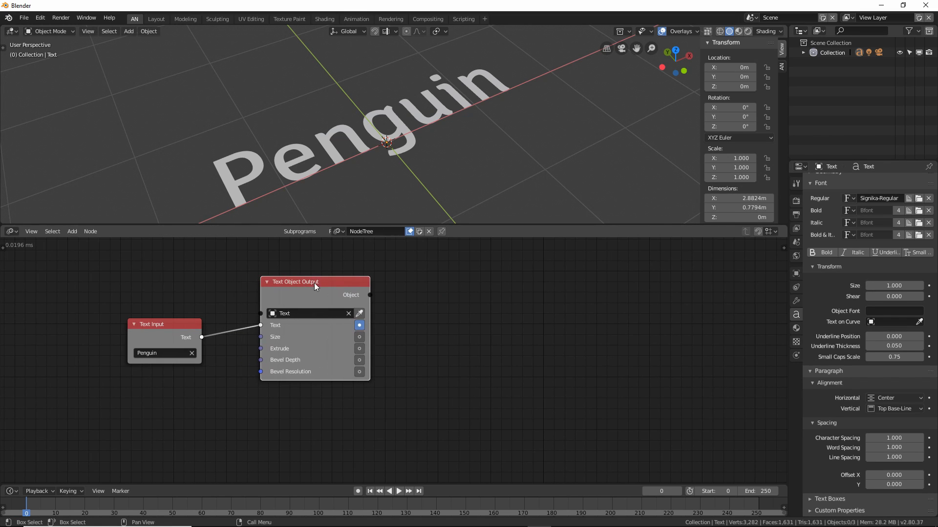
Enable the Extrude input on the Text Object Output node and spread the two nodes further apart
middle_click_drag(446, 317, 416, 326)
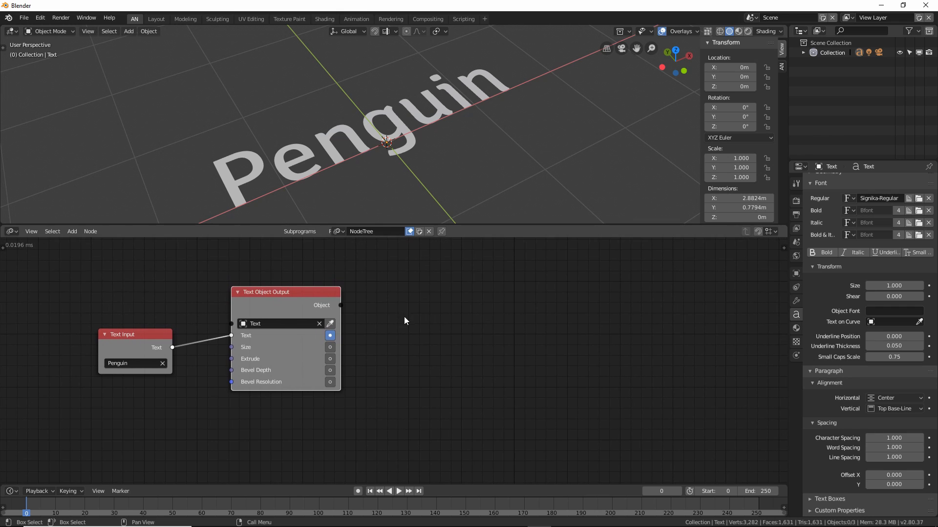
middle_click_drag(449, 154, 359, 147)
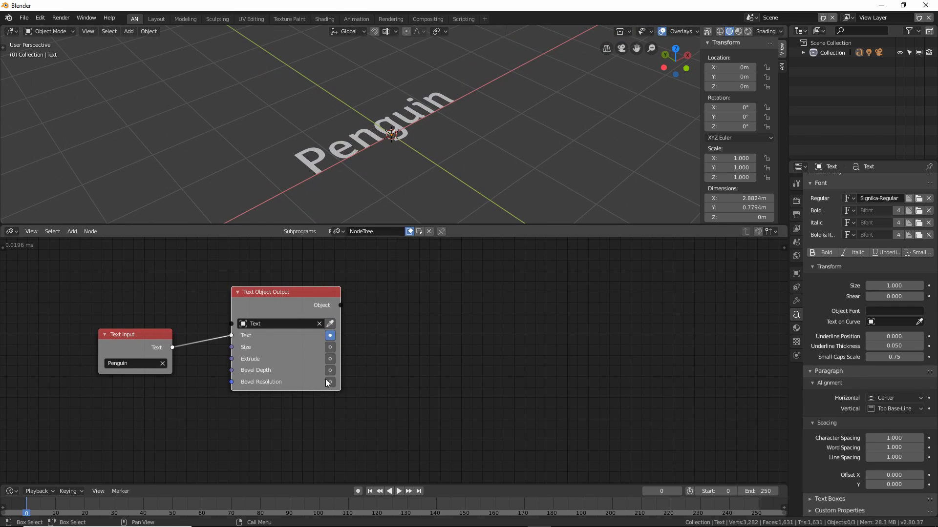
left_click_drag(294, 292, 332, 294)
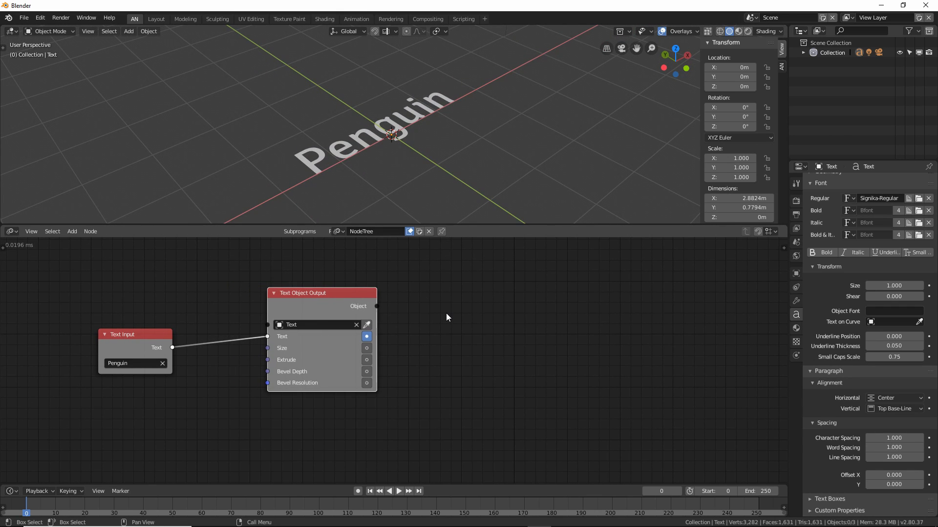
left_click(367, 360)
scroll(354, 184, "up", 3)
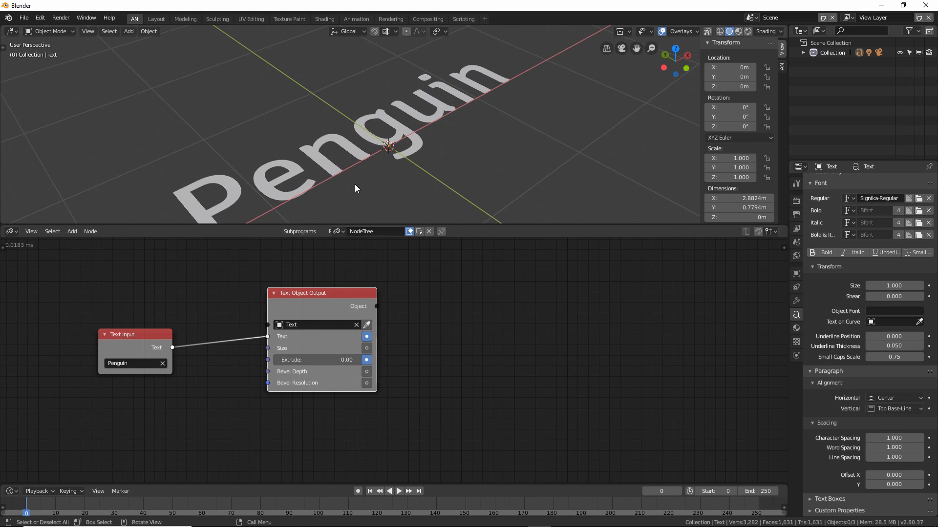
middle_click_drag(355, 184, 413, 169)
left_click_drag(163, 333, 156, 283)
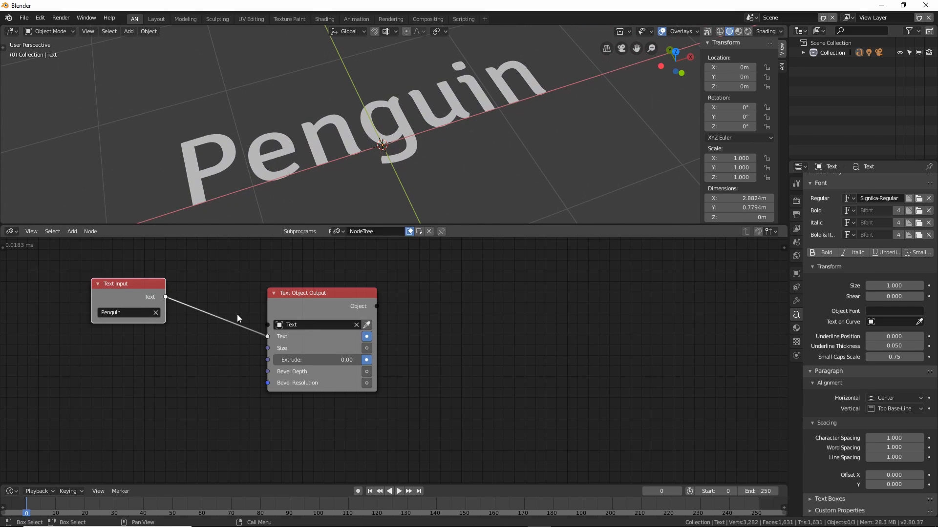
left_click_drag(358, 365, 386, 358)
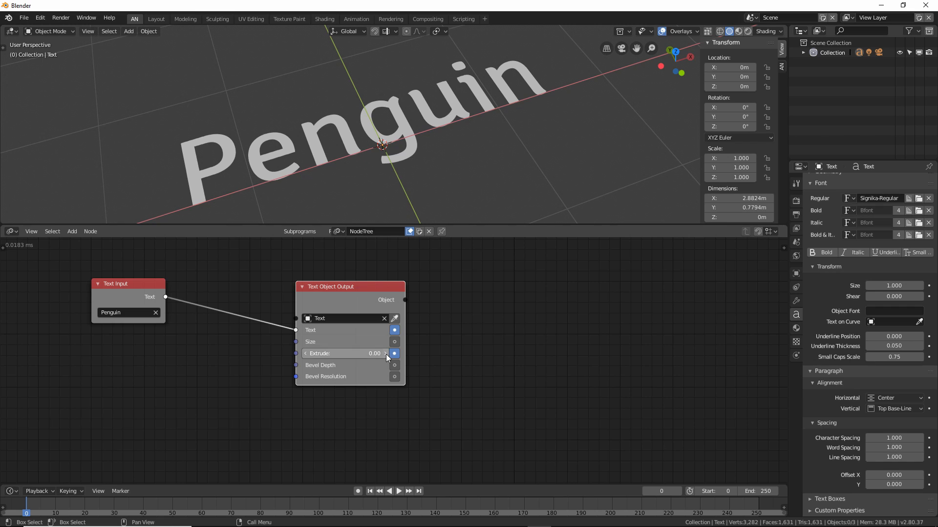
Set the Text Object Output node's Extrude value to 0.06 and check the thickness of the letters
left_click(385, 353)
left_click(386, 353)
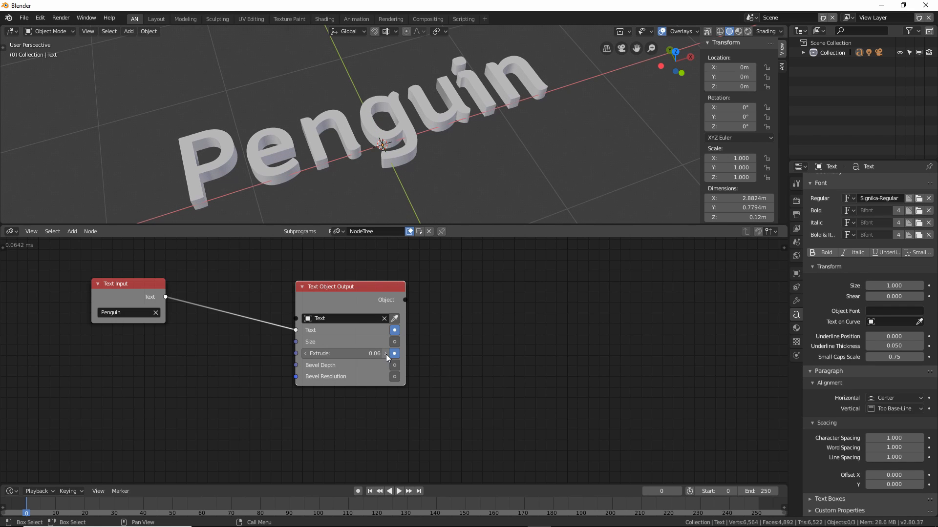
left_click(386, 354)
middle_click_drag(342, 210, 342, 160)
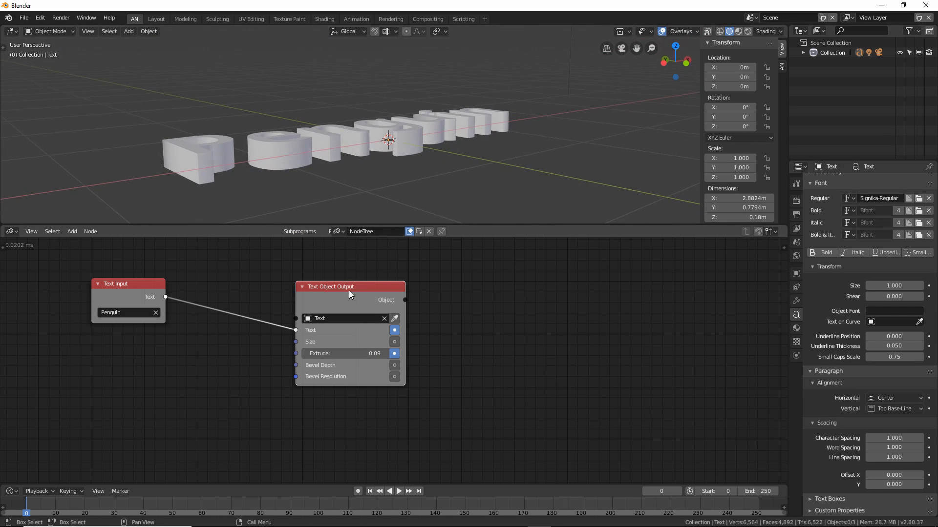
left_click(305, 354)
middle_click_drag(386, 220, 455, 149)
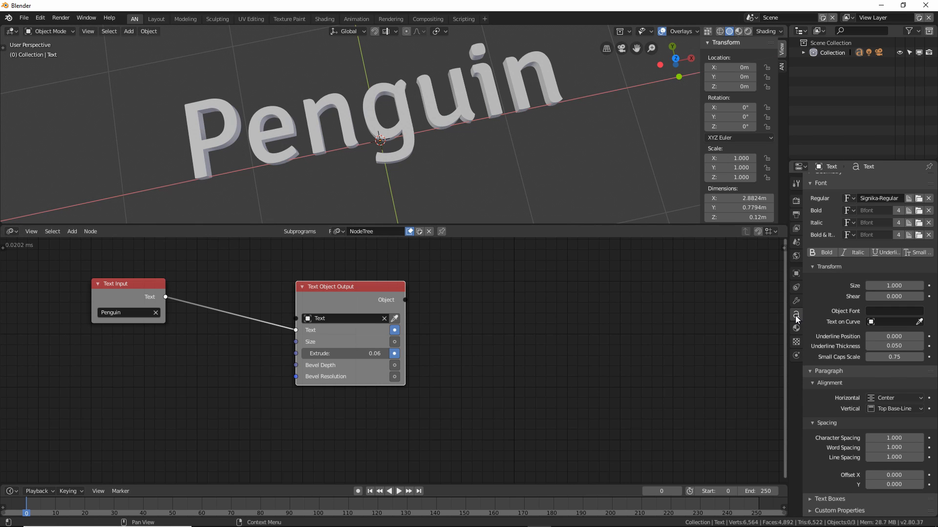
Load Signika-Bold from the Windows fonts folder as the text object's regular font
scroll(831, 321, "up", 5)
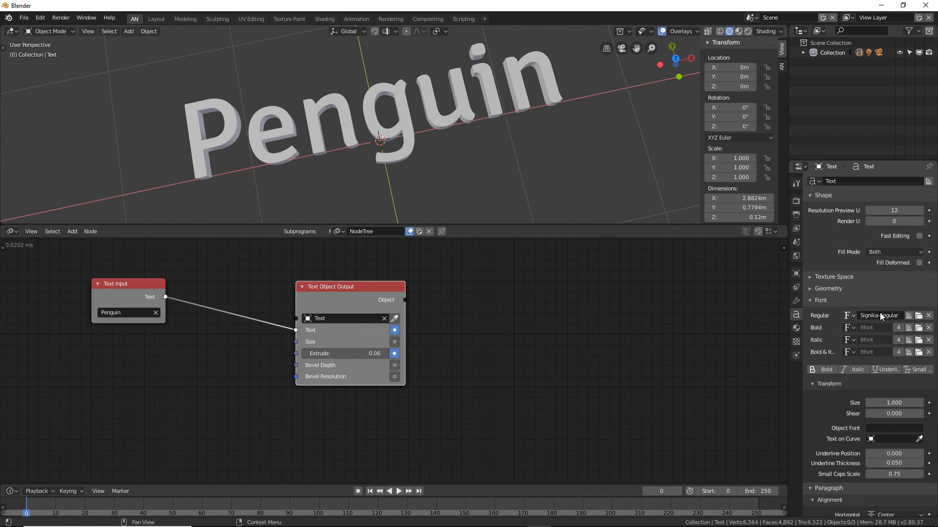
left_click(917, 316)
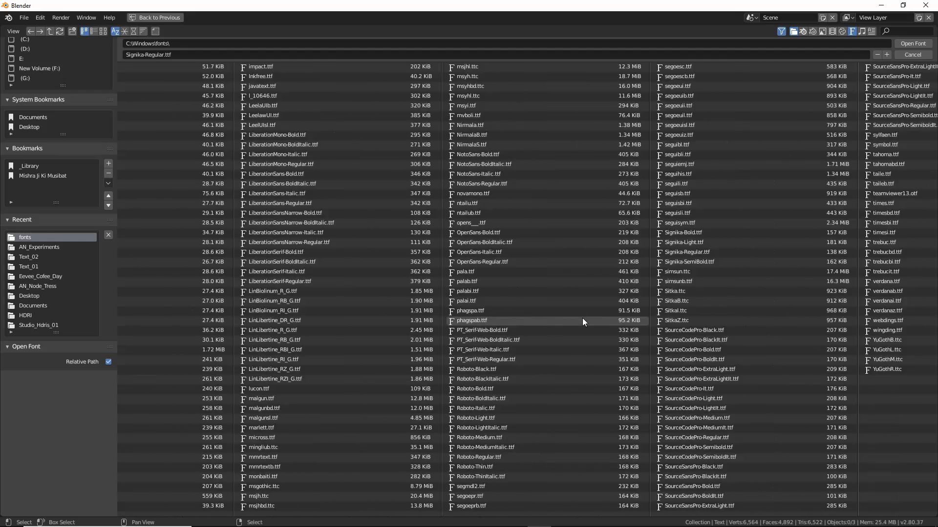
double_click(554, 230)
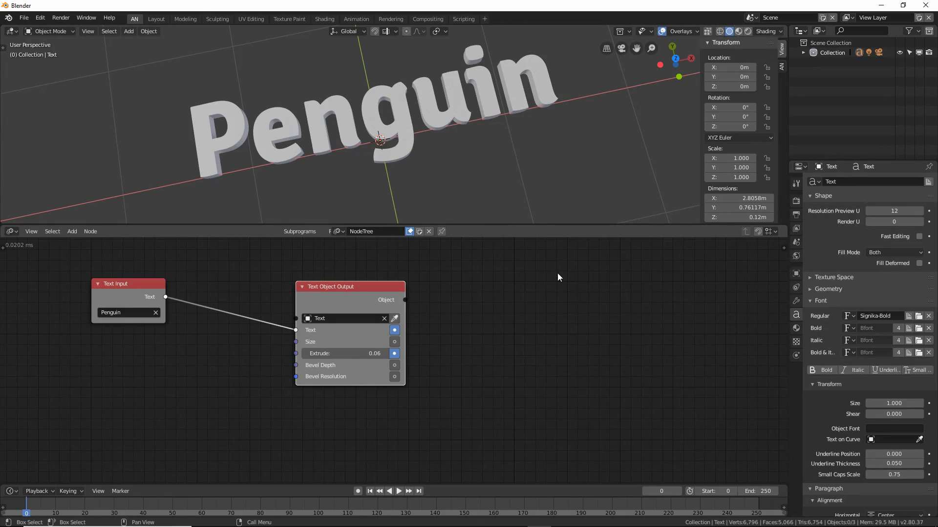
middle_click_drag(478, 148, 454, 205)
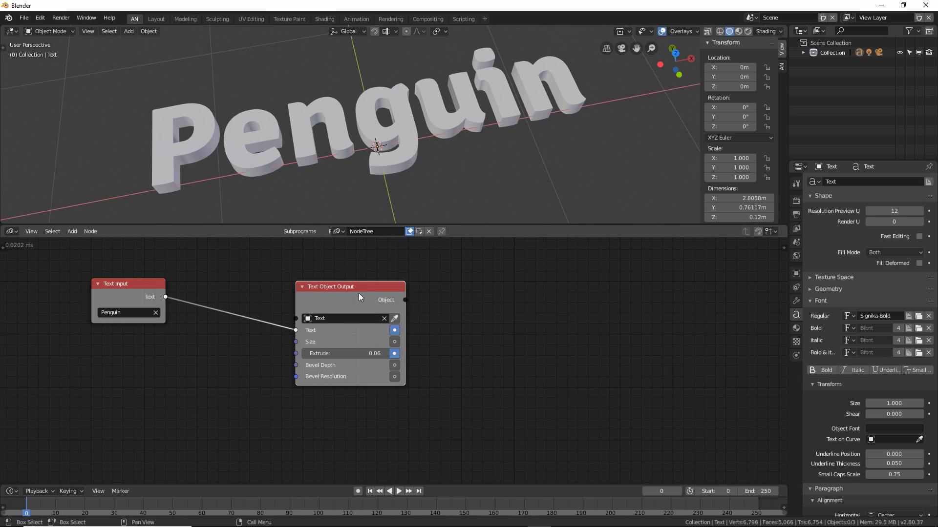
Expose the Font input on the Text Object Output node, leaving the node editor's sidebar hidden
left_click_drag(358, 296, 349, 281)
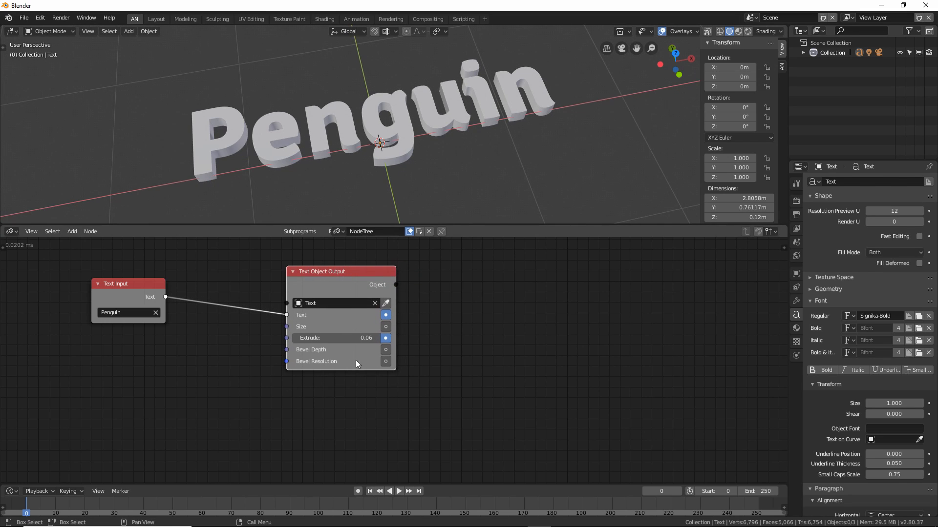
left_click(782, 248)
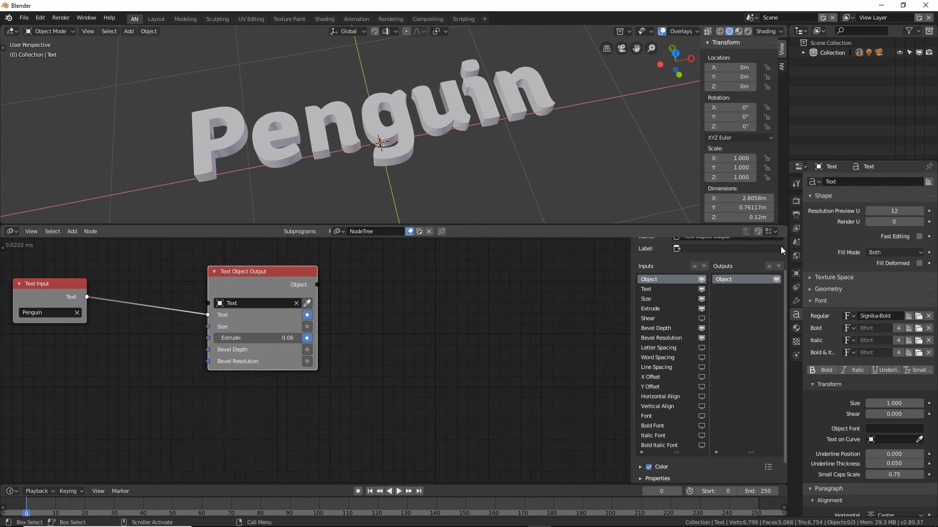
scroll(682, 409, "down", 2)
left_click(701, 391)
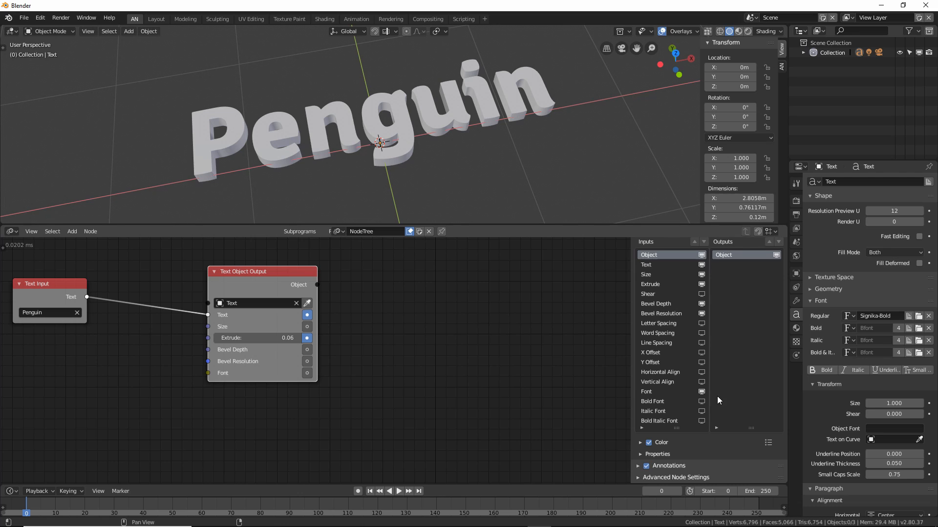
key("n")
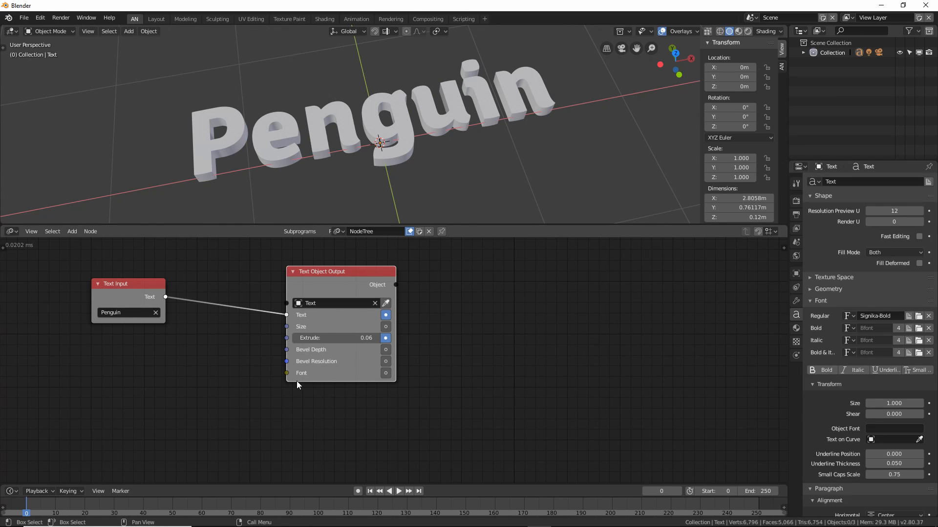
Enable the Font input and connect a new Font Input node set to Signika-Bold
left_click(385, 373)
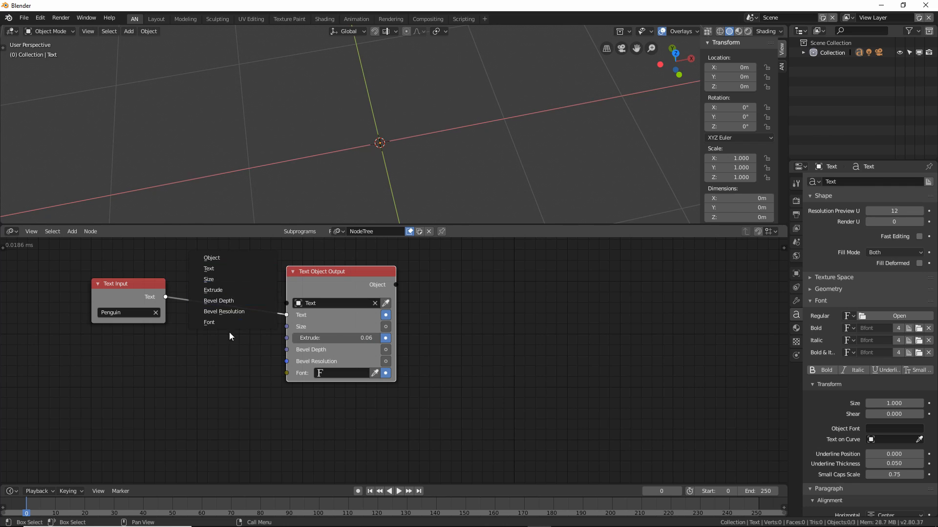
right_click_drag(302, 281, 230, 275)
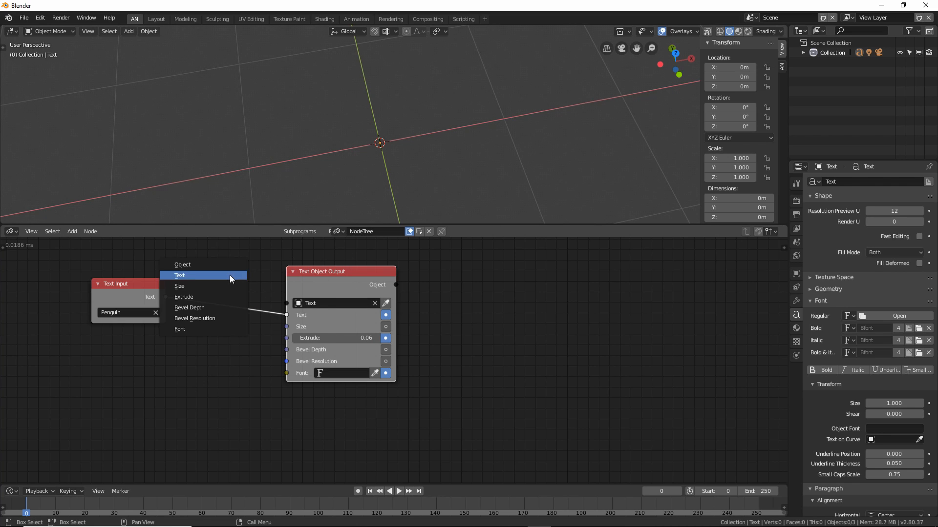
left_click(186, 328)
left_click(95, 344)
left_click(149, 384)
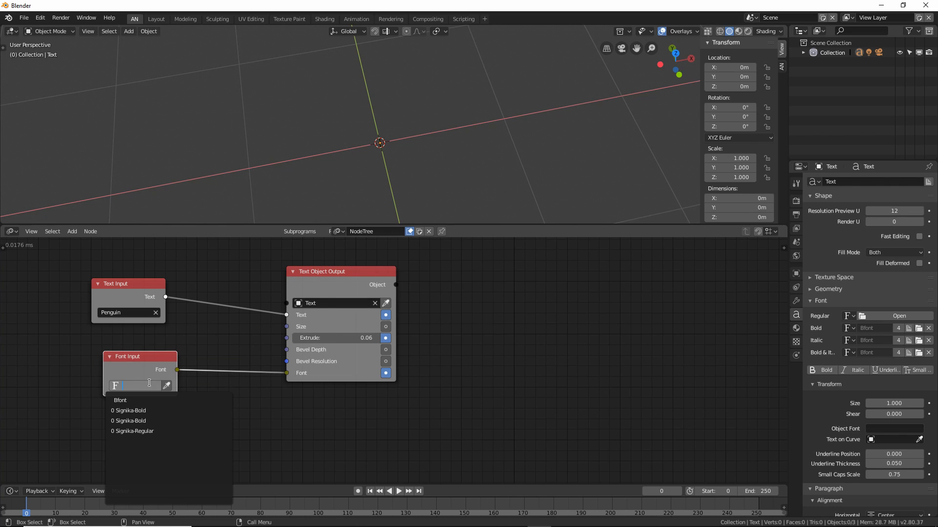
left_click(129, 411)
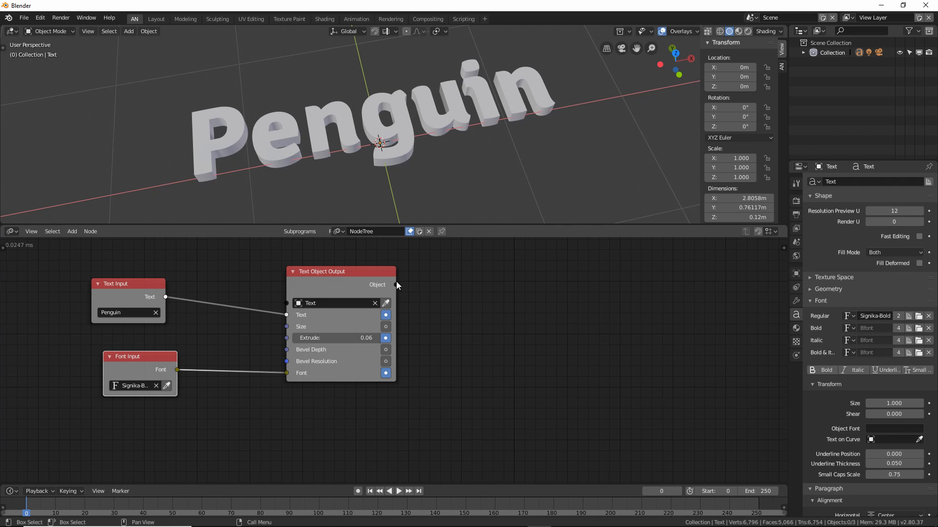
Reposition the Text Object Output node and enable its Bevel Depth and Bevel Resolution inputs
left_click_drag(303, 286, 319, 278)
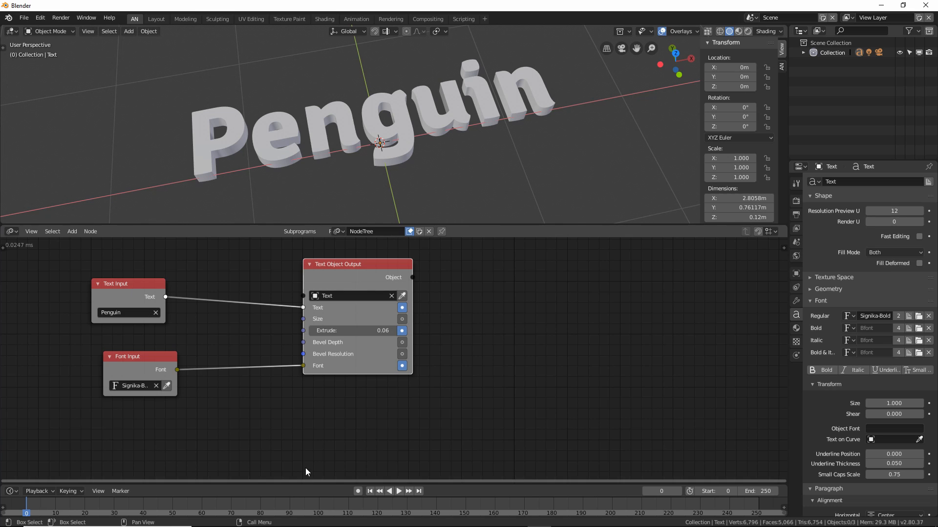
middle_click_drag(352, 411, 357, 406, "ctrl")
scroll(364, 190, "up", 3)
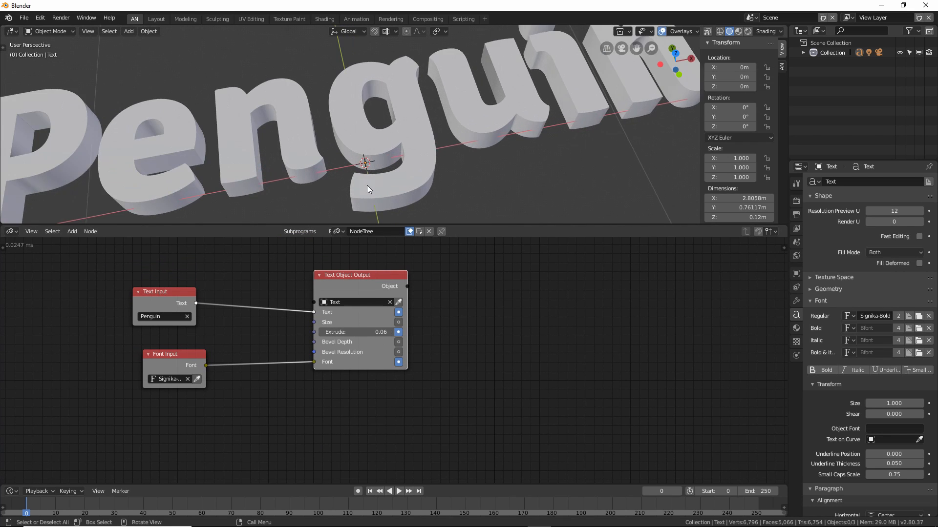
middle_click_drag(367, 185, 373, 156)
left_click(399, 342)
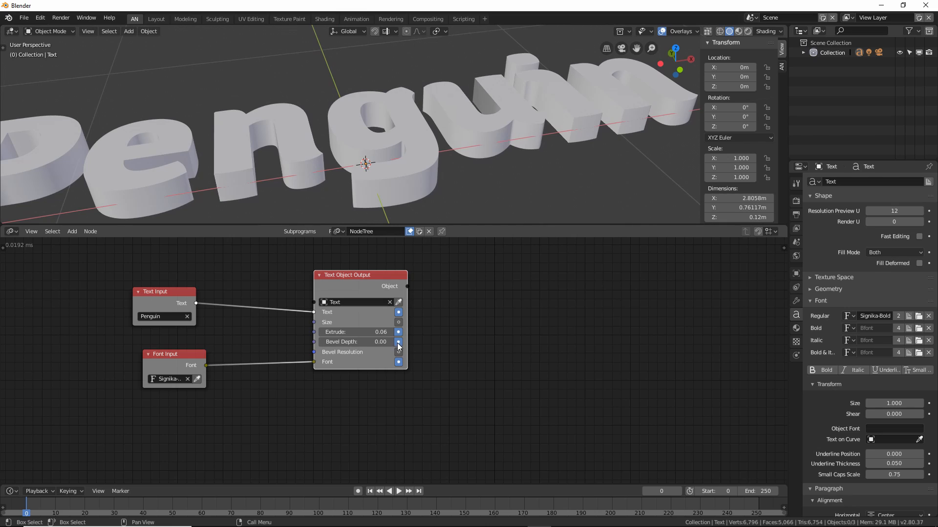
left_click(399, 351)
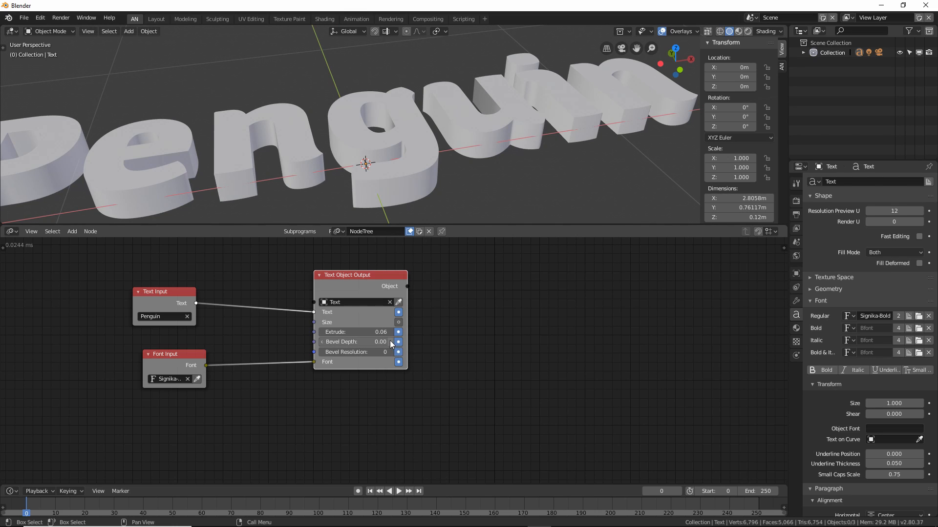
Set the Text Object Output node's Bevel Depth to 0.01
left_click_drag(389, 341, 390, 344)
left_click(390, 343)
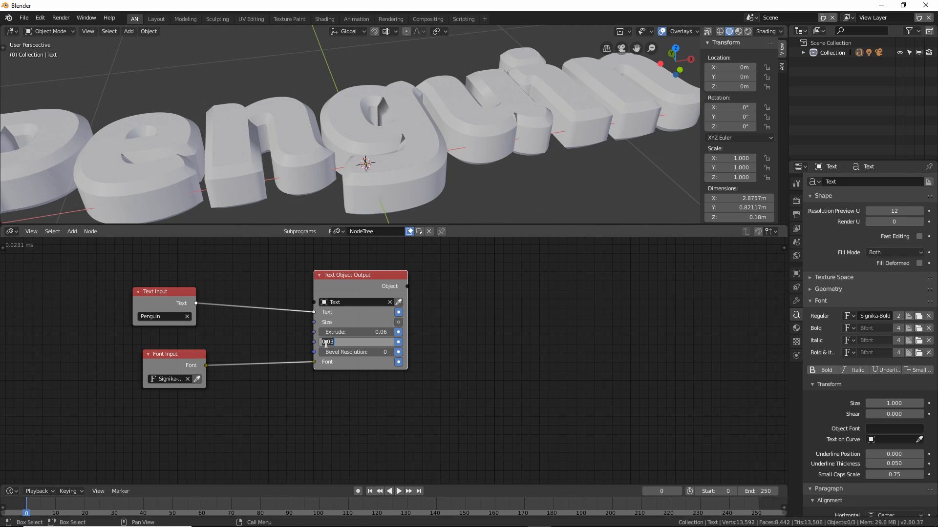
type("0.03")
key("BackSpace")
type("1")
key("Return")
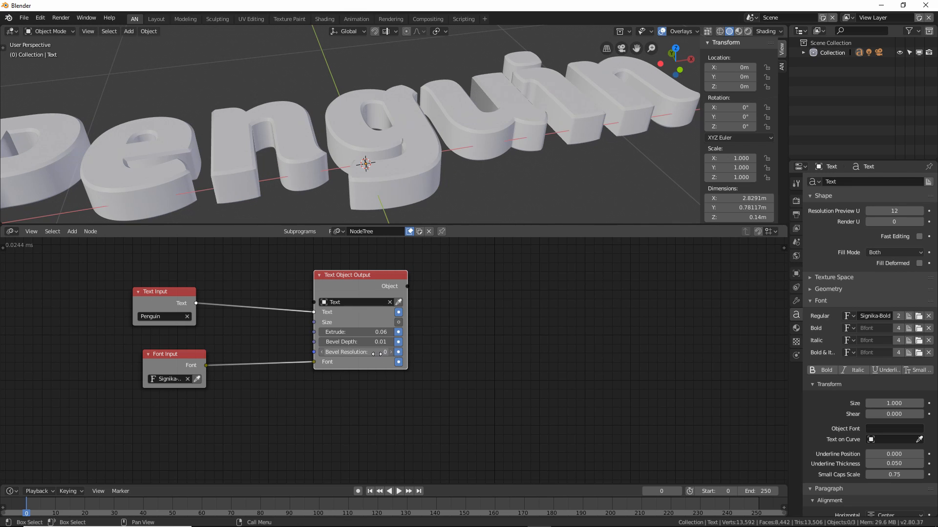
Lower the Bevel Depth to a value below 0.01, set Bevel Resolution to 2, and inspect the letters' edges
left_click(360, 344)
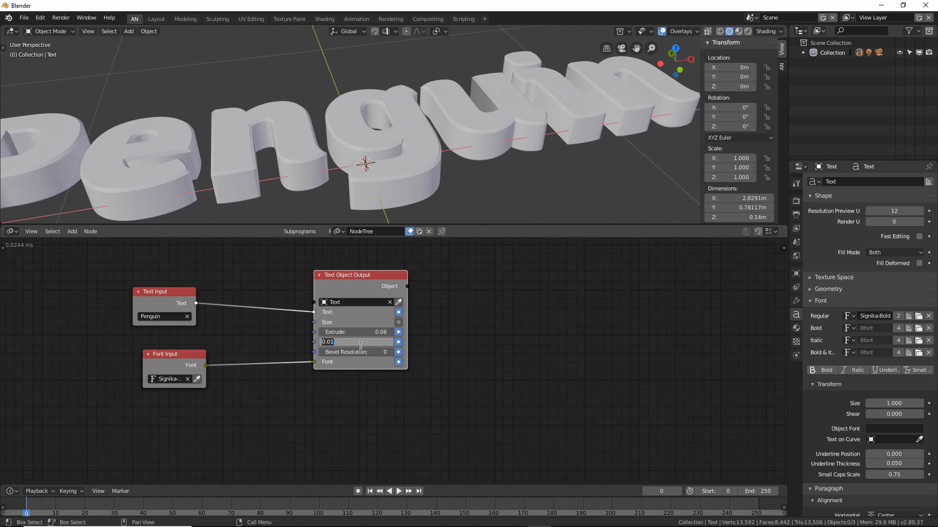
type("0.01")
key("Return")
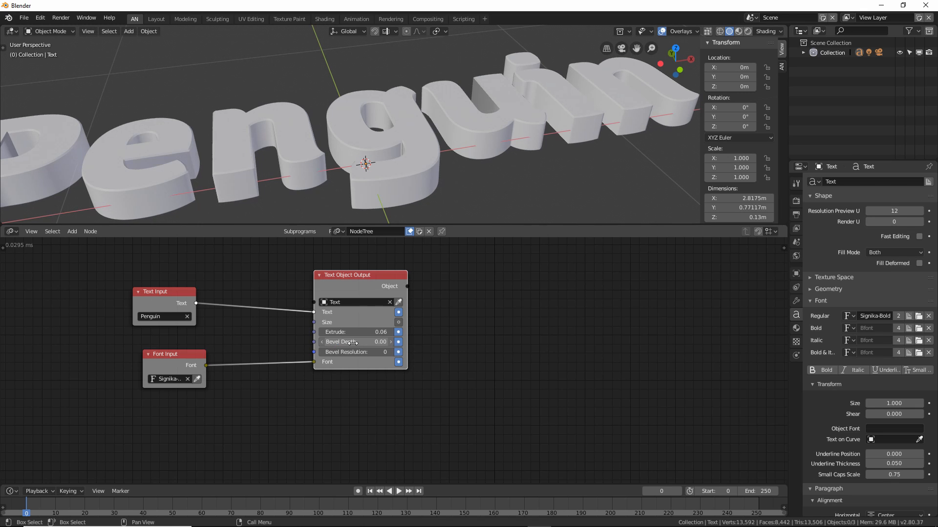
left_click(390, 352)
left_click(391, 352)
middle_click_drag(436, 107, 470, 128)
scroll(441, 134, "up", 4)
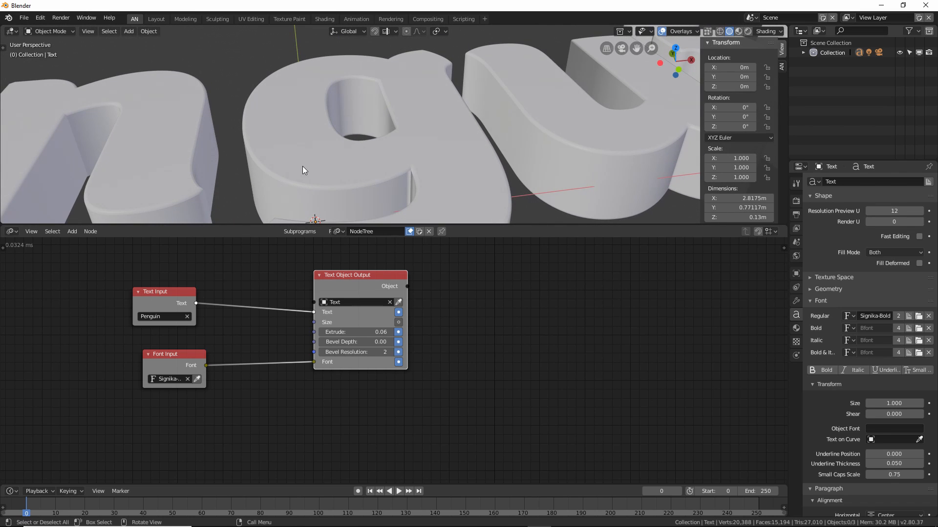
scroll(286, 154, "down", 3)
middle_click_drag(285, 154, 440, 147)
scroll(353, 154, "down", 3)
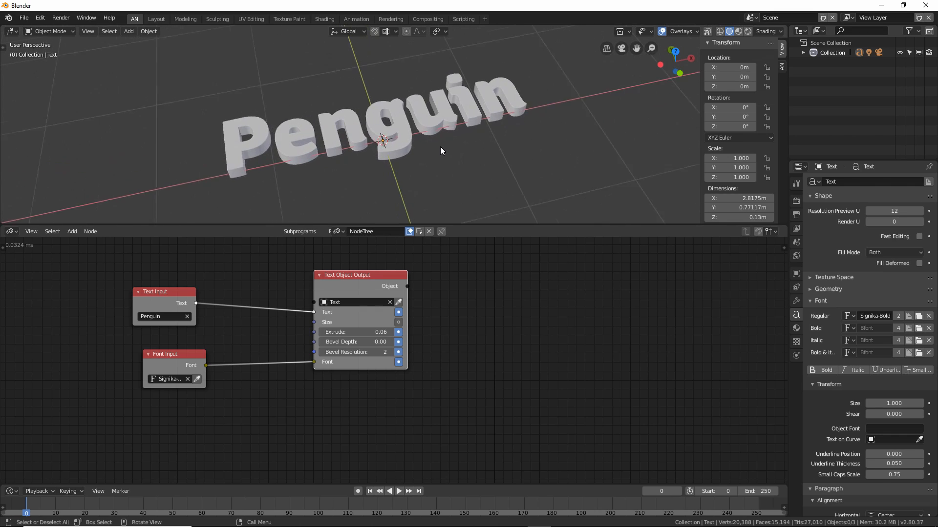
scroll(440, 147, "up", 2)
scroll(440, 148, "down", 1)
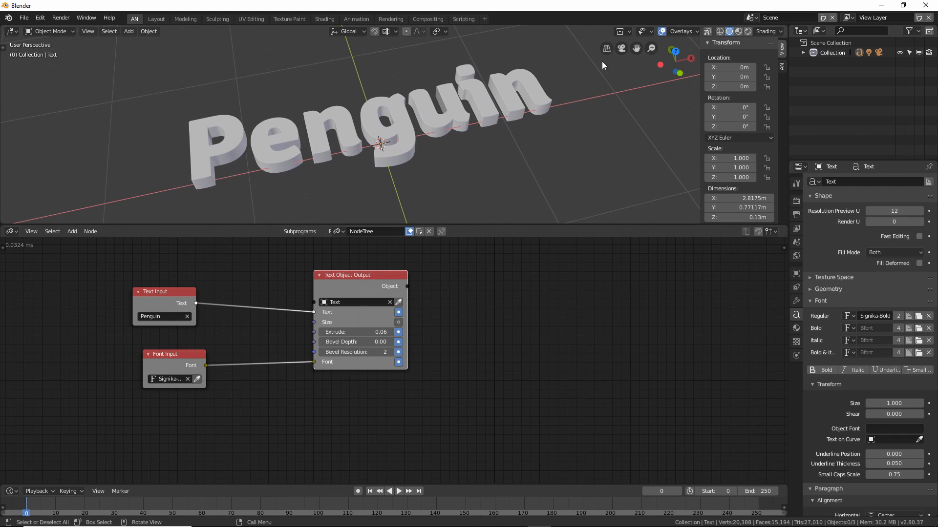
Switch the 3D viewport to rendered shading and expand the Collection to list its objects
left_click(748, 32)
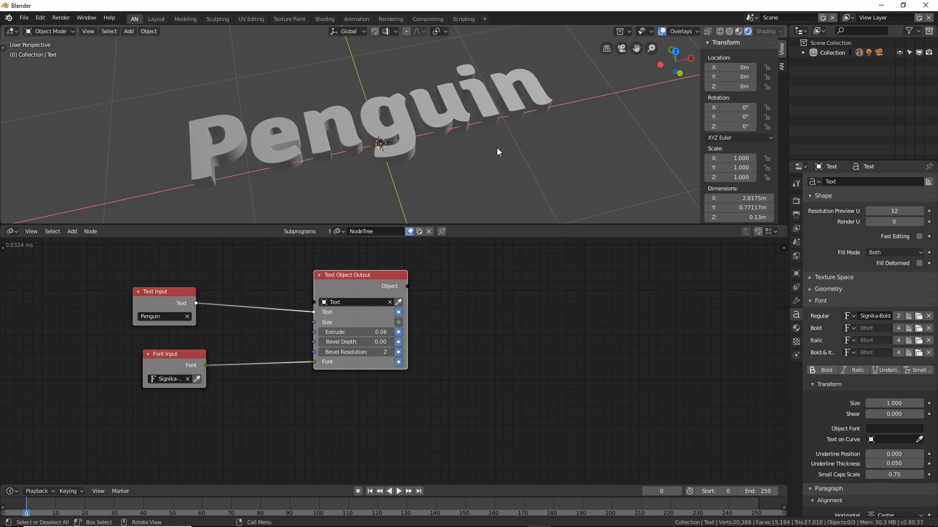
middle_click_drag(497, 148, 486, 164)
scroll(503, 133, "down", 4)
scroll(504, 132, "up", 3)
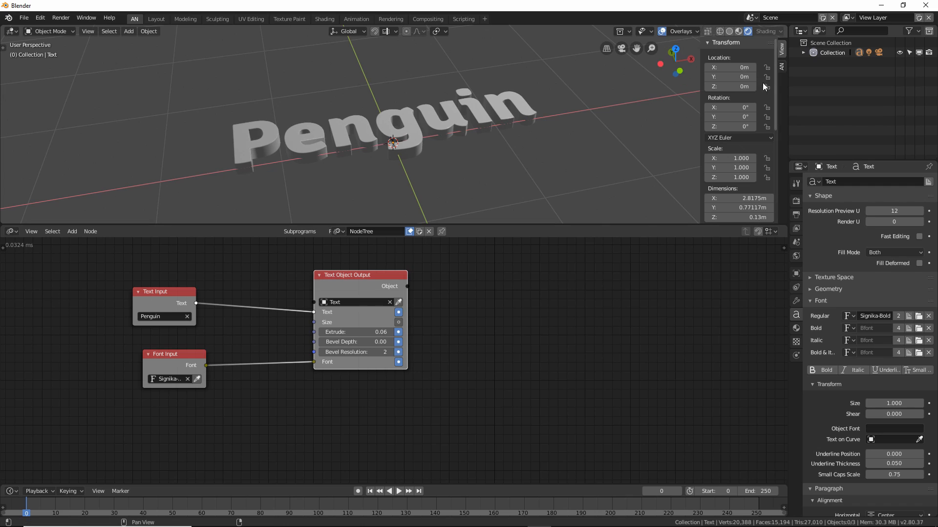
left_click(802, 52)
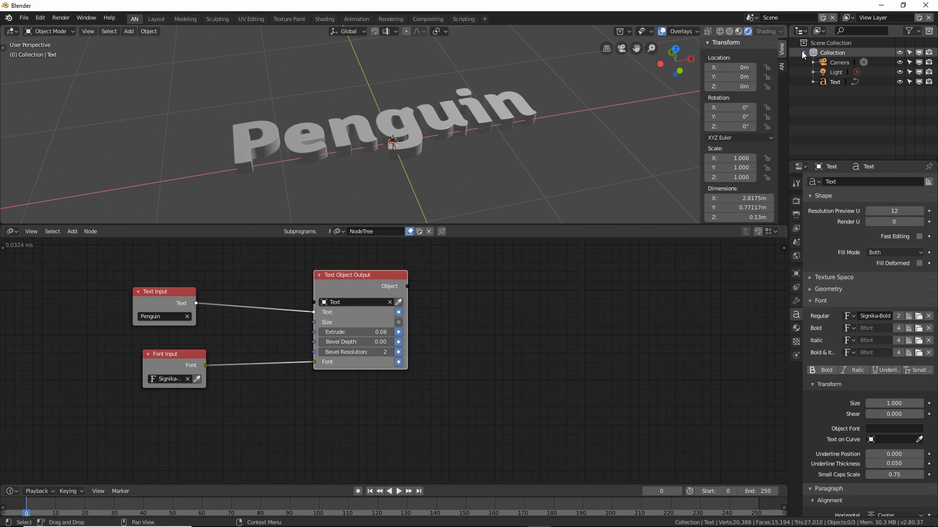
Rename the Text object as Main_Text
left_click(833, 81)
type("Mai")
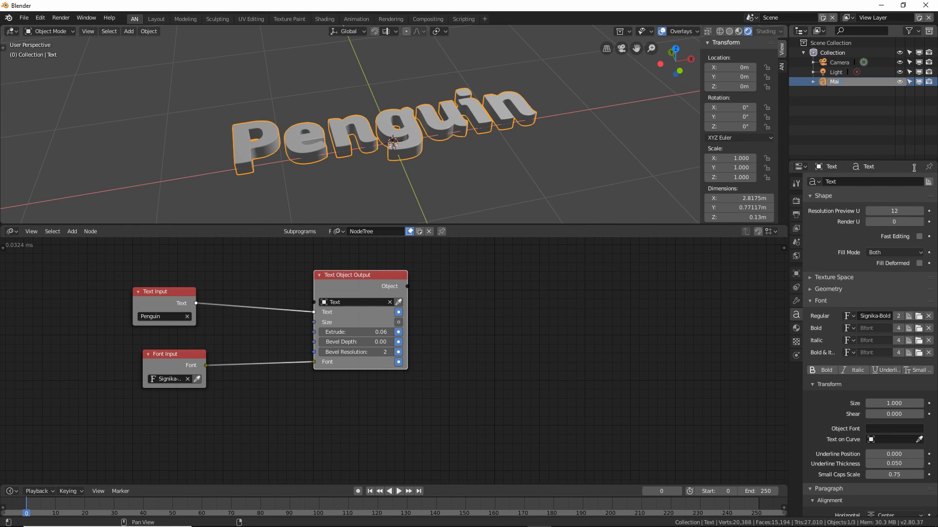
type("n_Text")
key("Return")
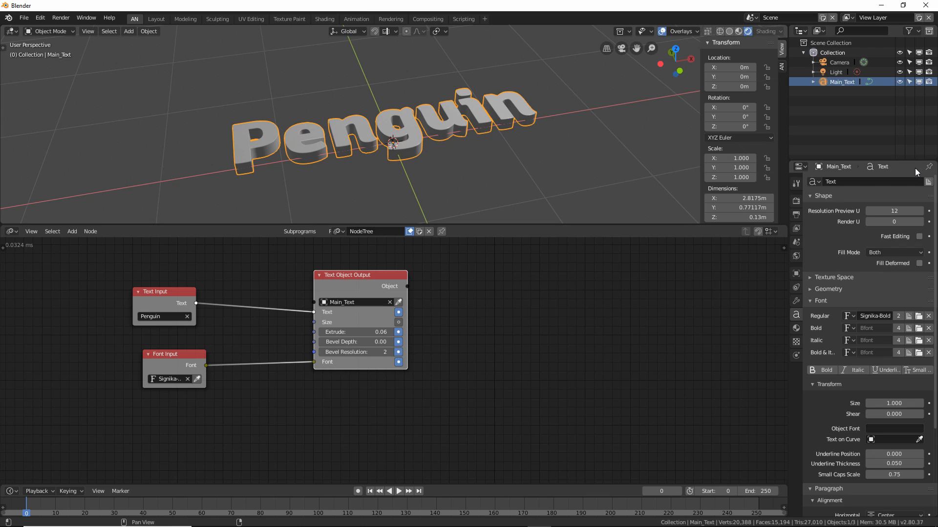
Create a new material for the Main_Text object and name it Main_Text_M
left_click(795, 328)
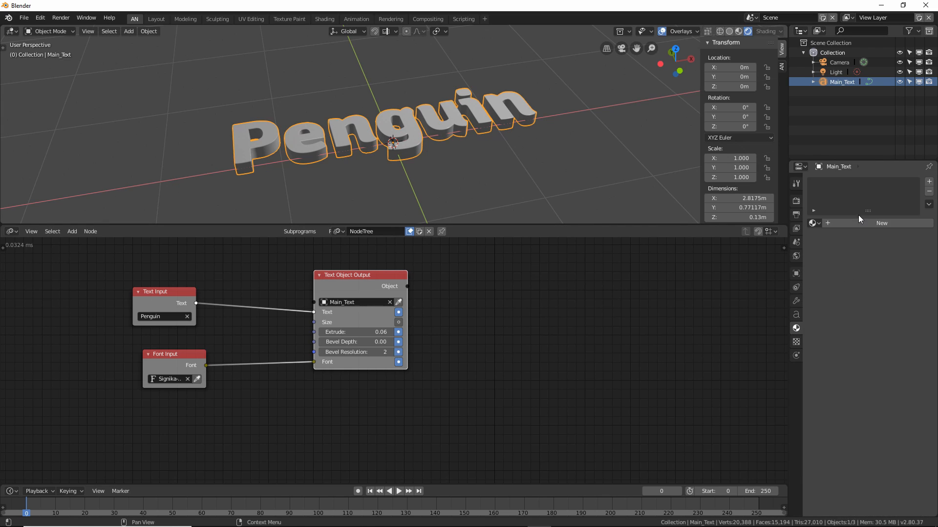
left_click(855, 219)
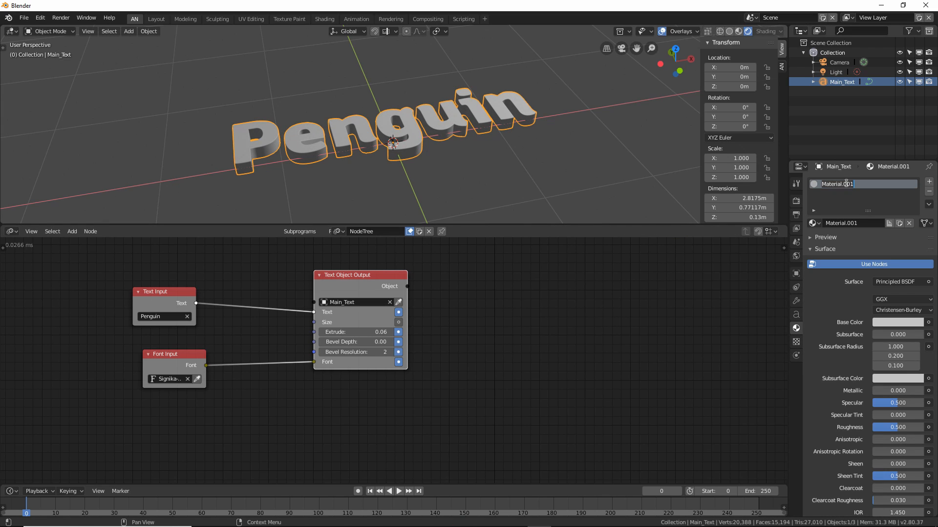
type("Main_Text_M]")
key("Return")
double_click(857, 184)
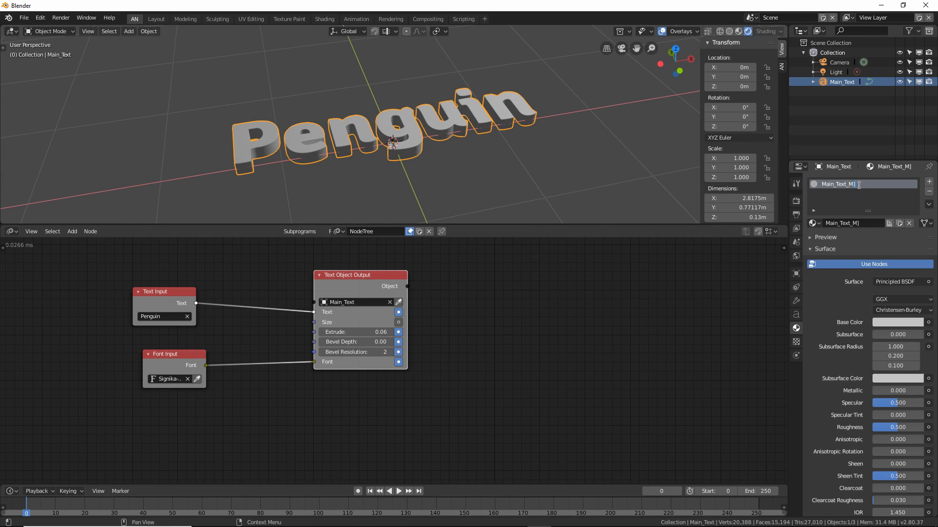
Set the material's base color to red-orange (R 0.800, G 0.032, B 0.010) and move the Text Object Output node closer to the input nodes
left_click(893, 323)
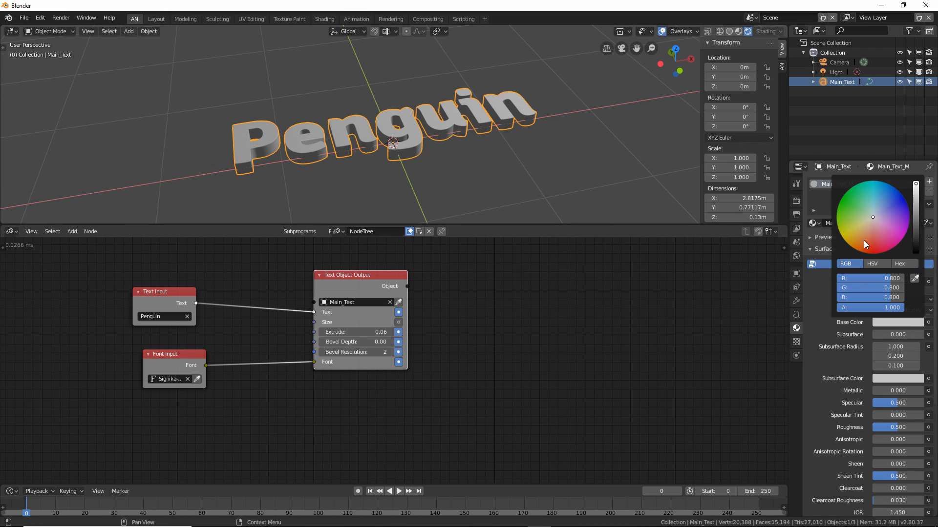
left_click_drag(864, 240, 868, 252)
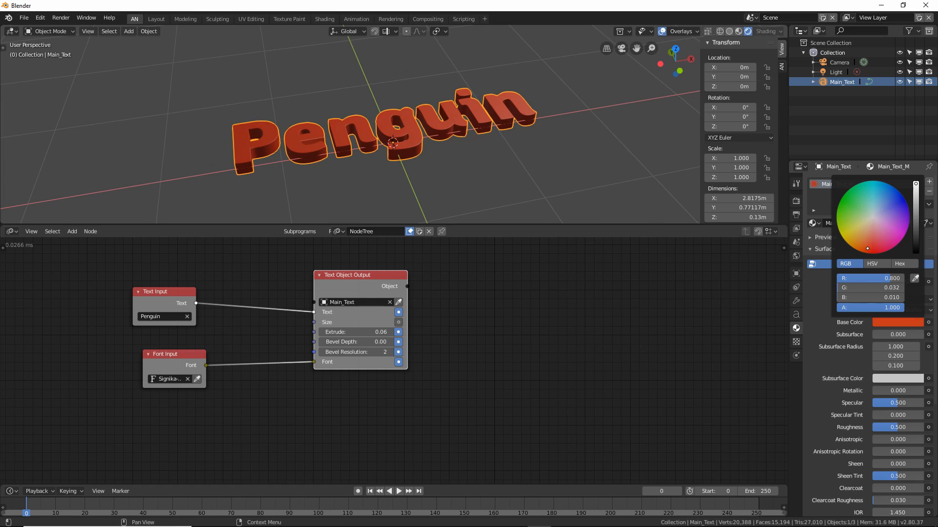
mouse_move(452, 132)
middle_mouse_down()
mouse_move(441, 175)
mouse_move(451, 141)
middle_mouse_up()
scroll(454, 144, "up", 3)
scroll(451, 143, "down", 1)
middle_click_drag(466, 304, 486, 312)
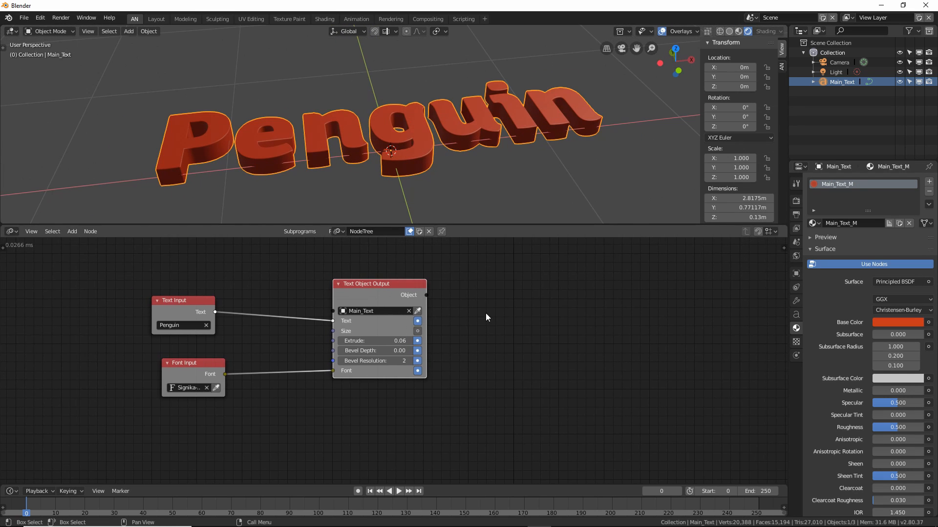
left_click_drag(389, 285, 368, 286)
scroll(455, 136, "down", 2)
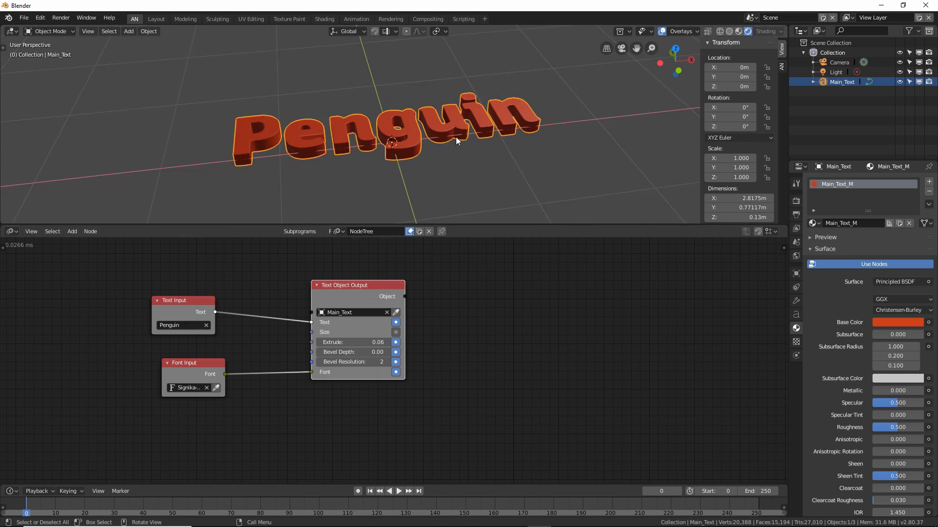
Duplicate the Main_Text object in place and rename the copy as Outline_01
middle_click_drag(456, 137, 268, 155)
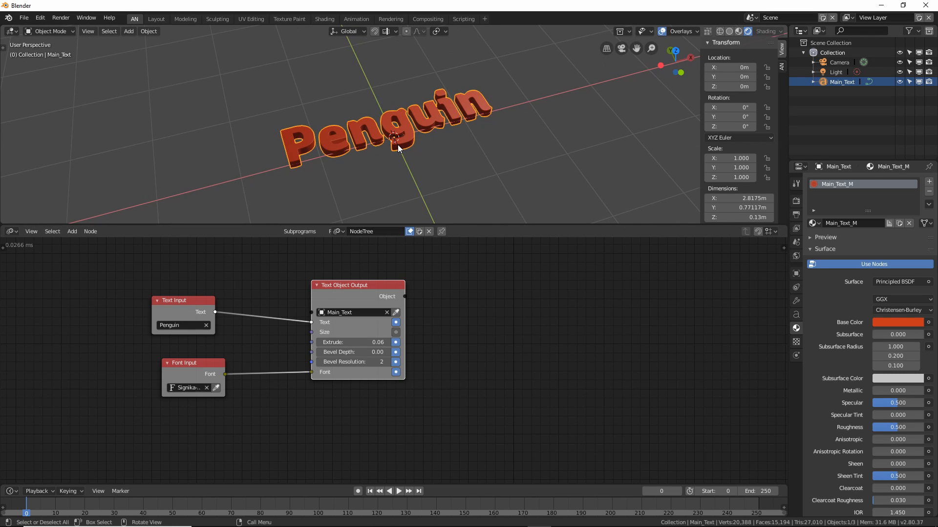
key("shift+d")
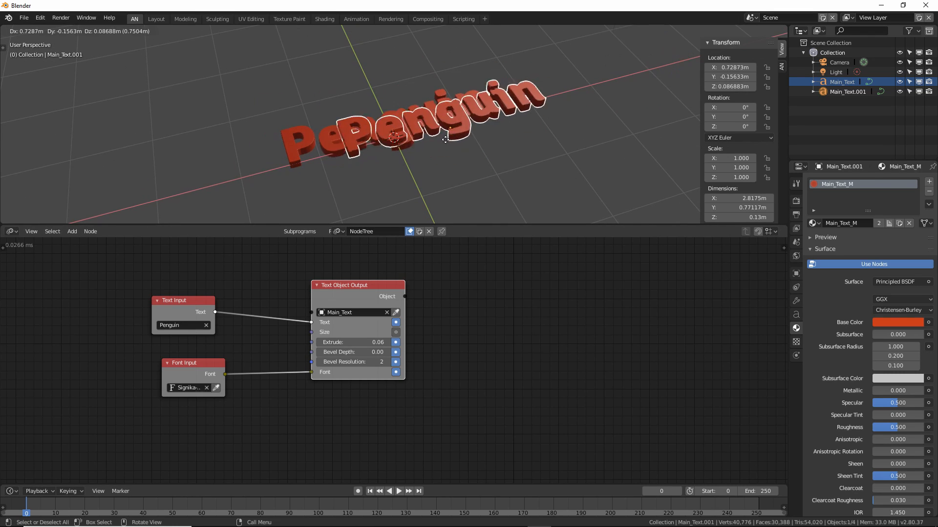
key("Escape")
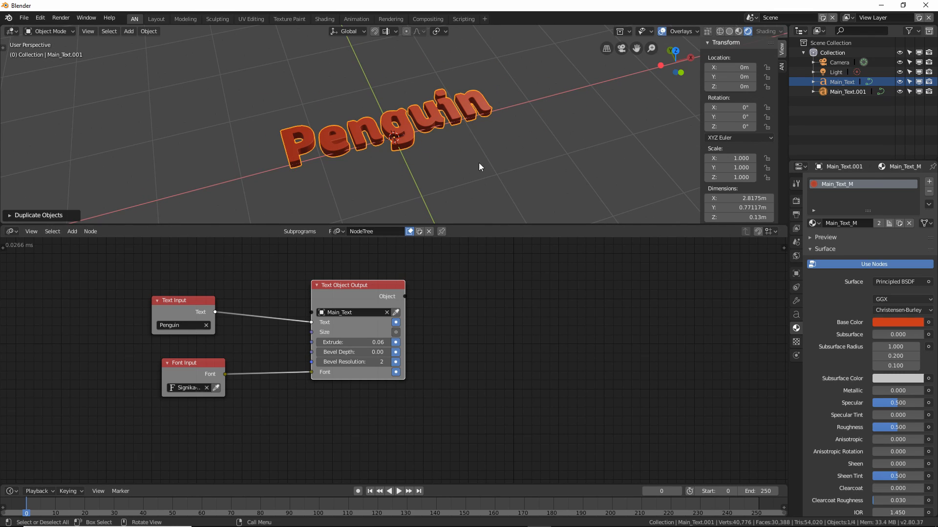
double_click(845, 92)
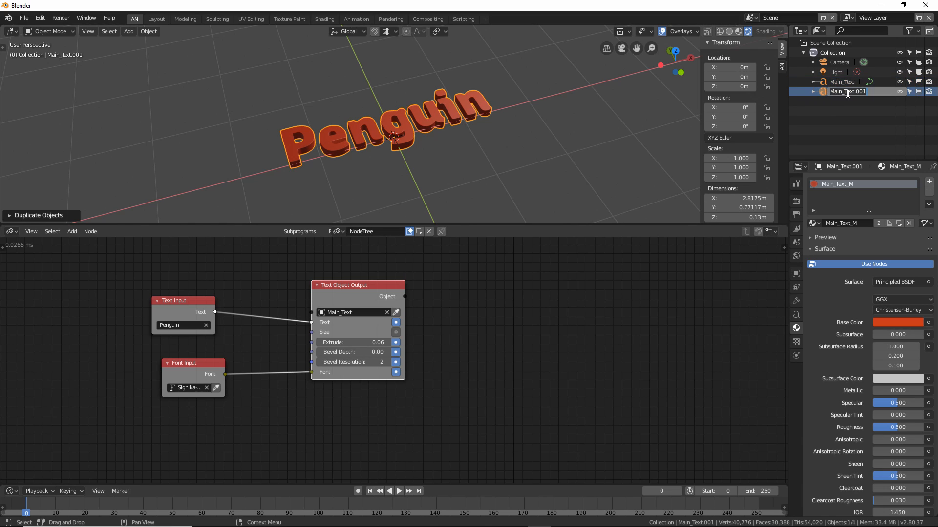
type("Outline_01")
key("Return")
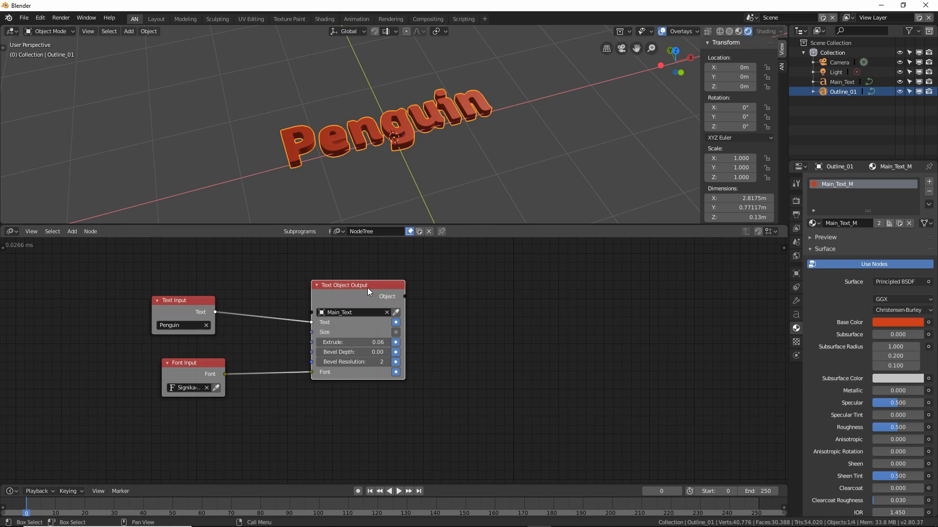
Duplicate the Text Object Output node and assign Outline_01 as the copy's object
key("shift+d")
left_click(520, 310)
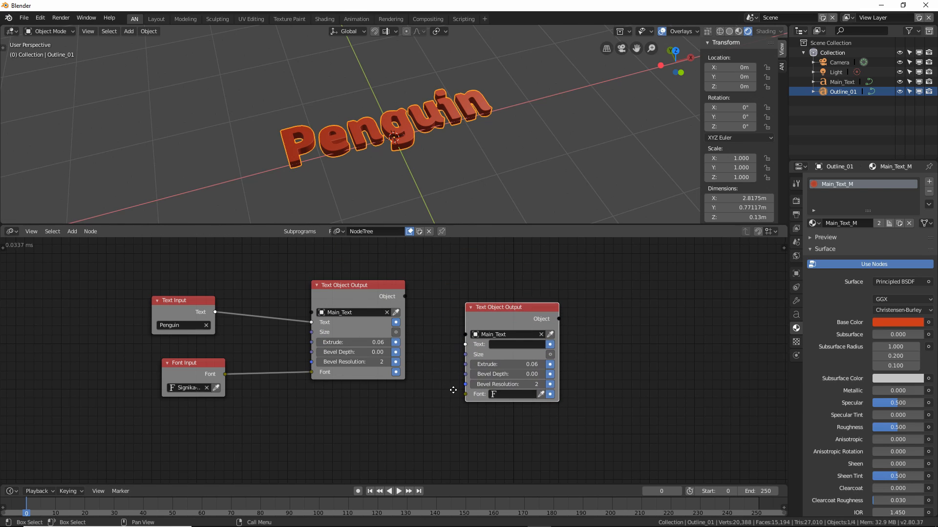
middle_click_drag(454, 389, 417, 381)
left_click(512, 326)
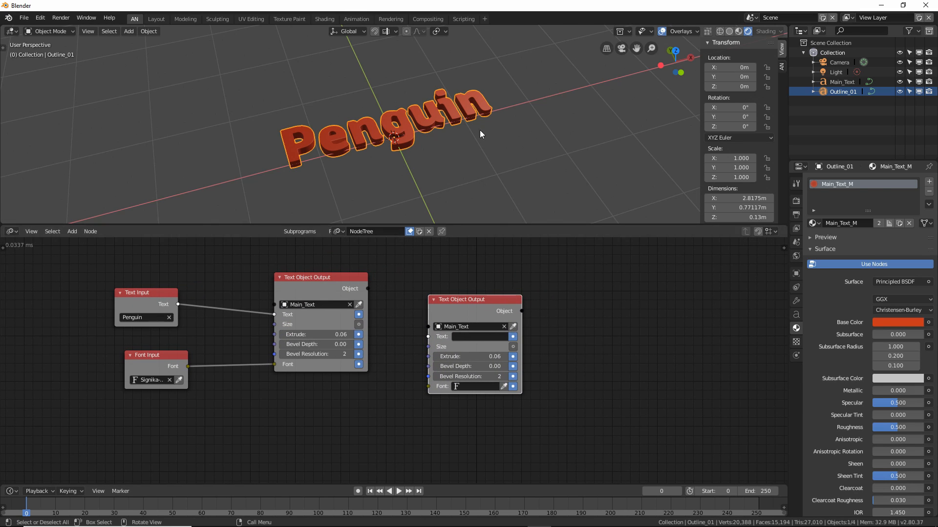
left_click(479, 132)
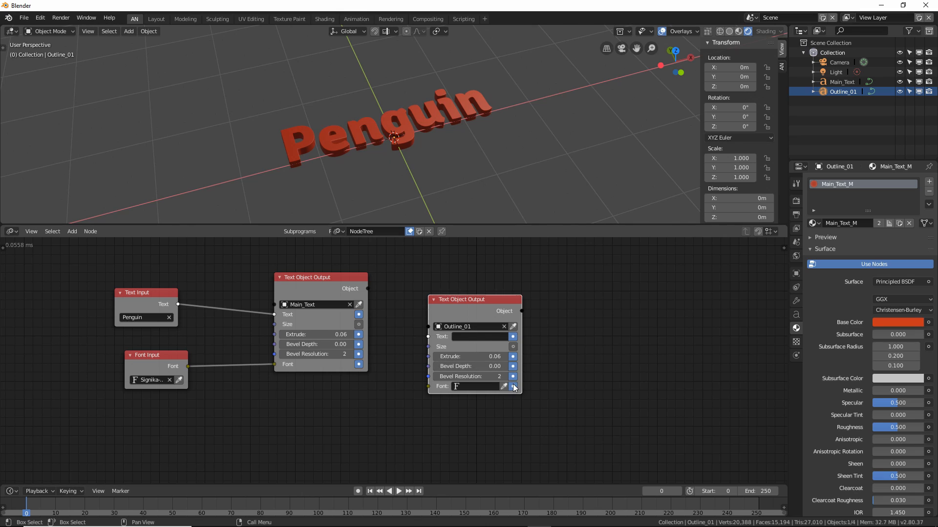
Place the Outline_01 output node below the Main_Text one and link it to the Text Input and Font Input nodes
left_click_drag(472, 300, 320, 391)
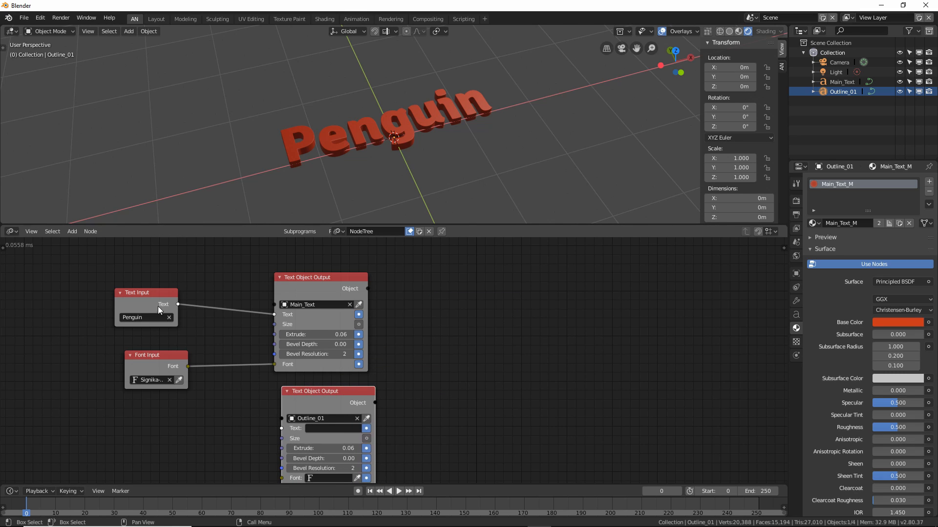
left_click_drag(177, 304, 281, 428)
middle_click_drag(197, 364, 204, 307)
left_click_drag(194, 310, 288, 422)
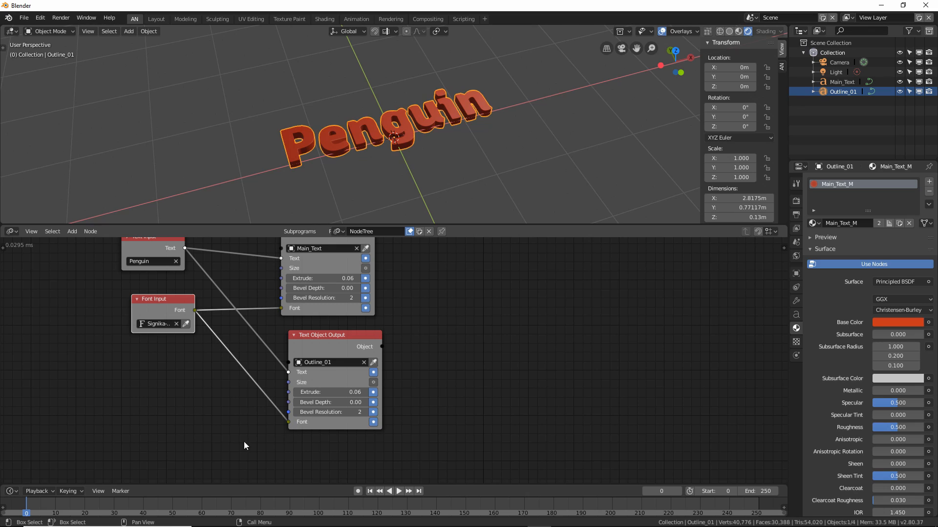
Add a Float Input node and link it to the Size inputs of both Text Object Output nodes
middle_click_drag(404, 292, 431, 315)
left_click(350, 246)
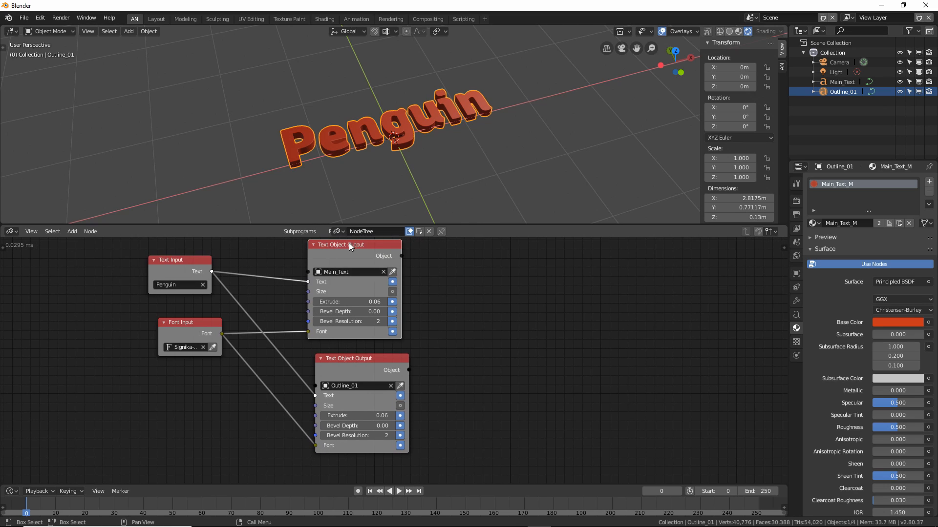
left_click_drag(308, 292, 280, 298)
right_click_drag(356, 244, 224, 242)
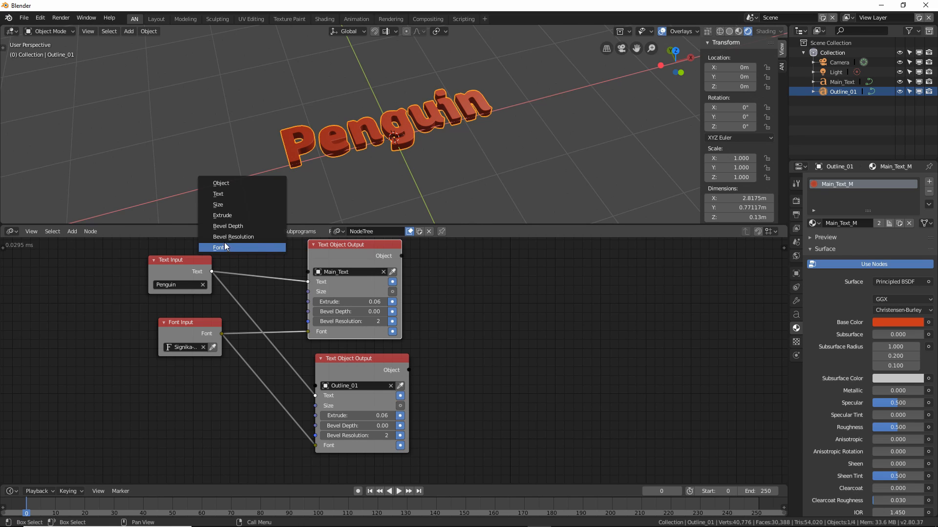
left_click(220, 205)
left_click(188, 386)
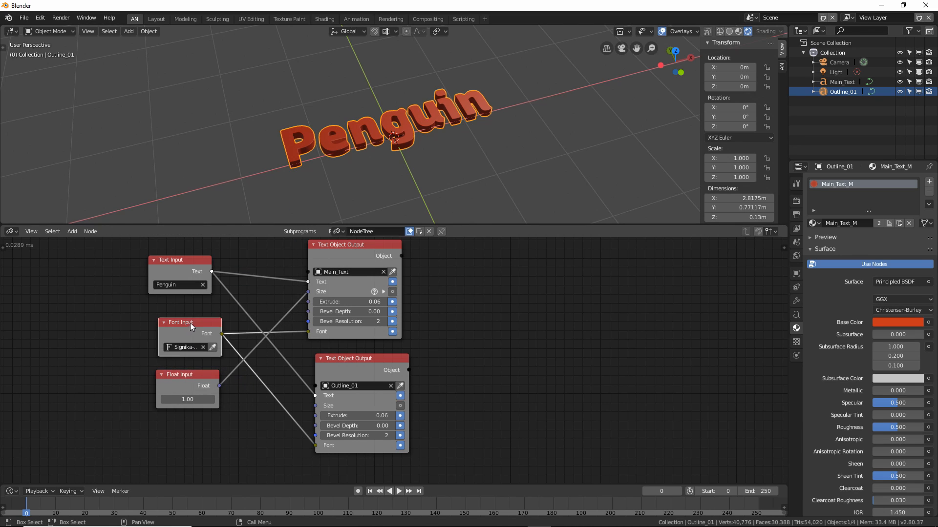
left_click_drag(190, 323, 184, 315)
left_click_drag(201, 386, 319, 407)
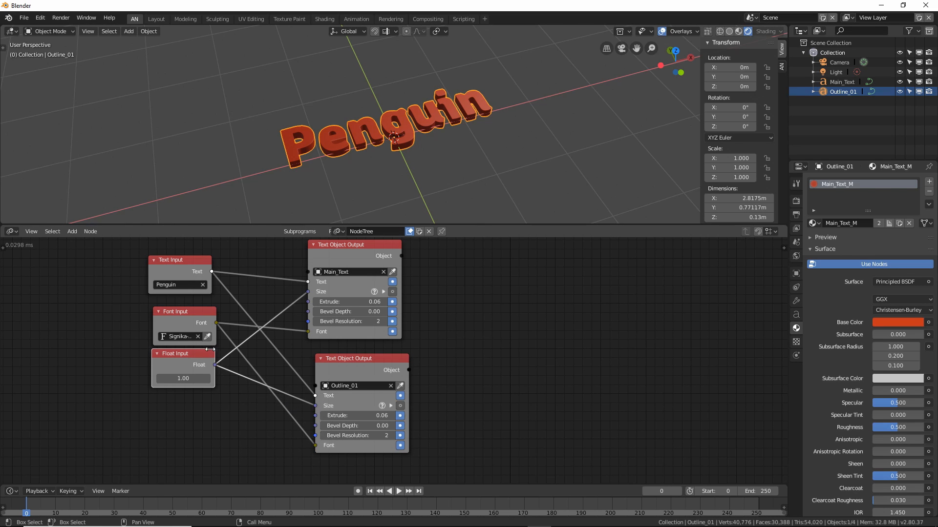
Label the Float Input node as Size
left_click(783, 247)
left_click_drag(106, 356, 105, 364)
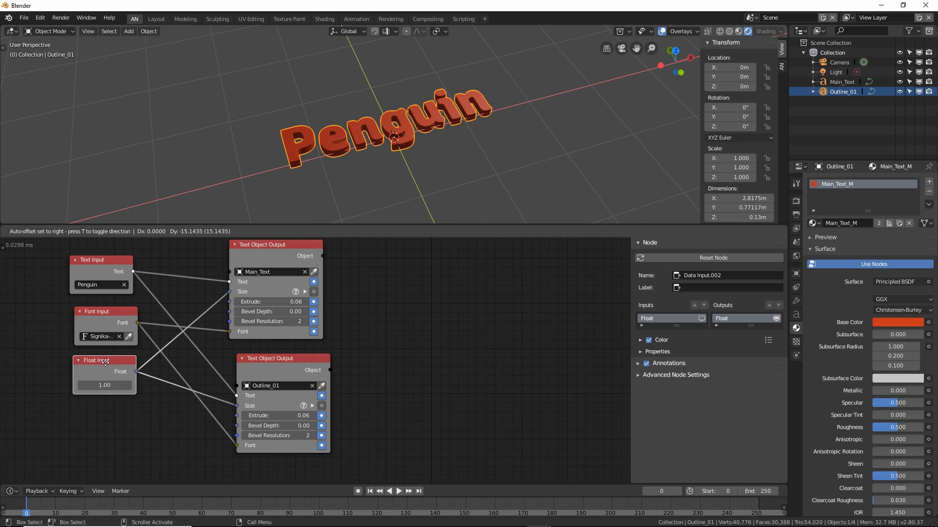
left_click(702, 288)
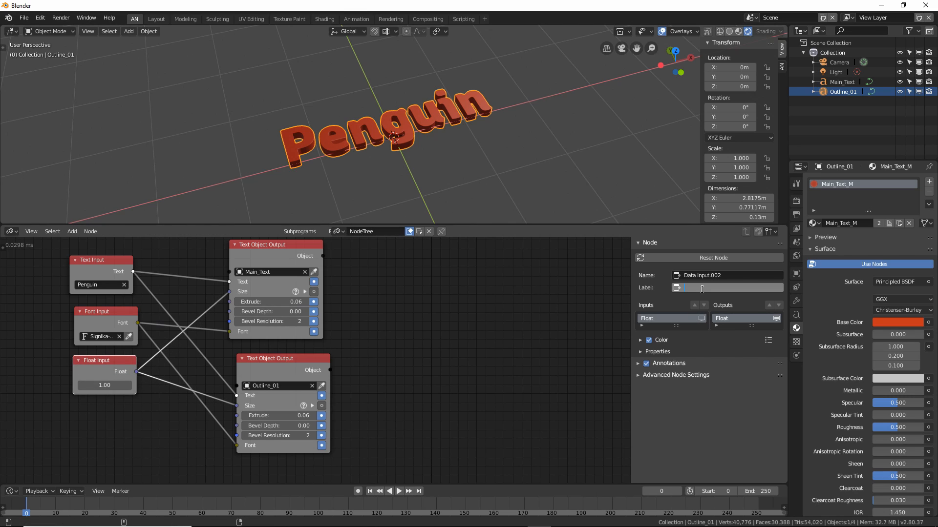
type("Size")
key("Return")
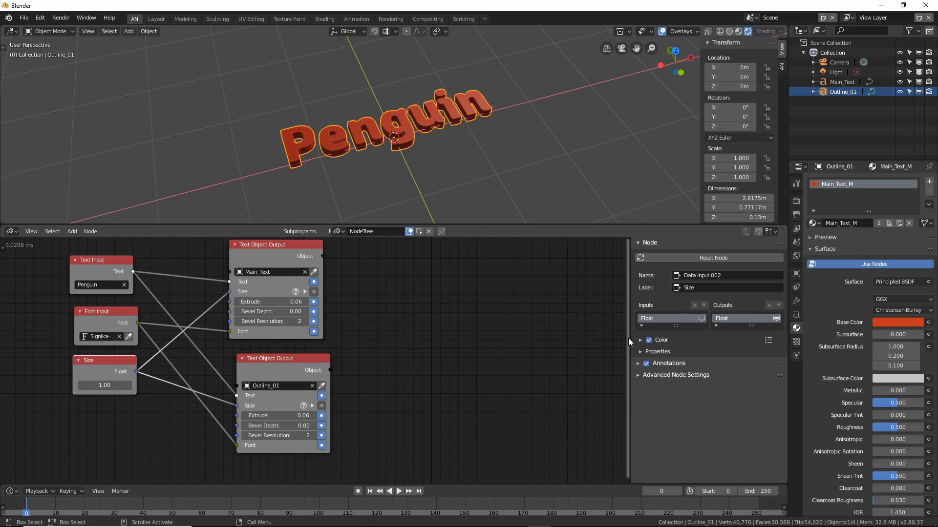
key("n")
Disable Main_Text in the viewport to isolate Outline_01, and view its letters up close
scroll(473, 331, "up", 1)
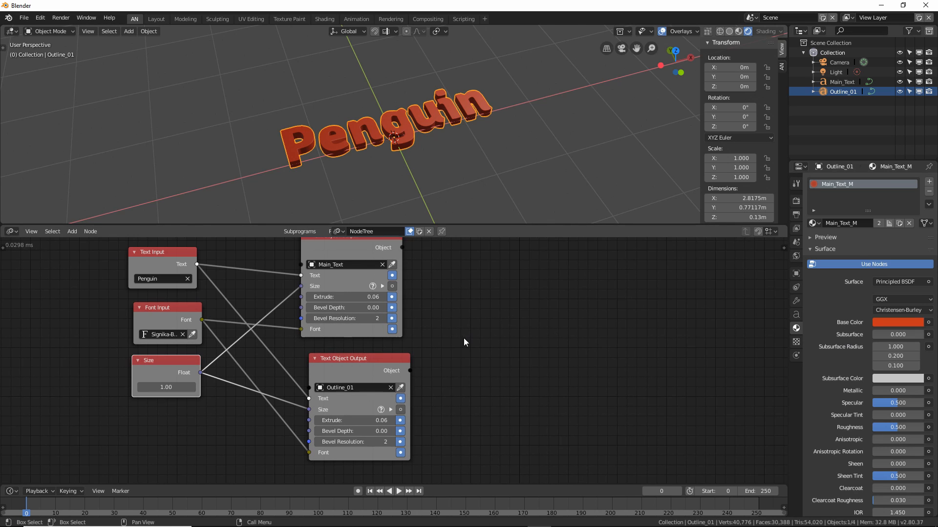
scroll(438, 146, "up", 4)
middle_click_drag(438, 145, 461, 157)
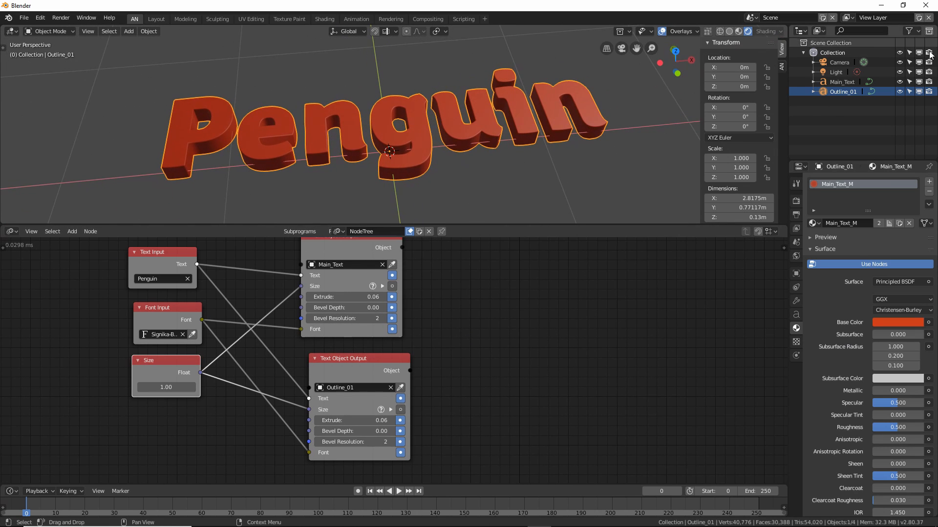
left_click(918, 82)
middle_click_drag(440, 147, 615, 135)
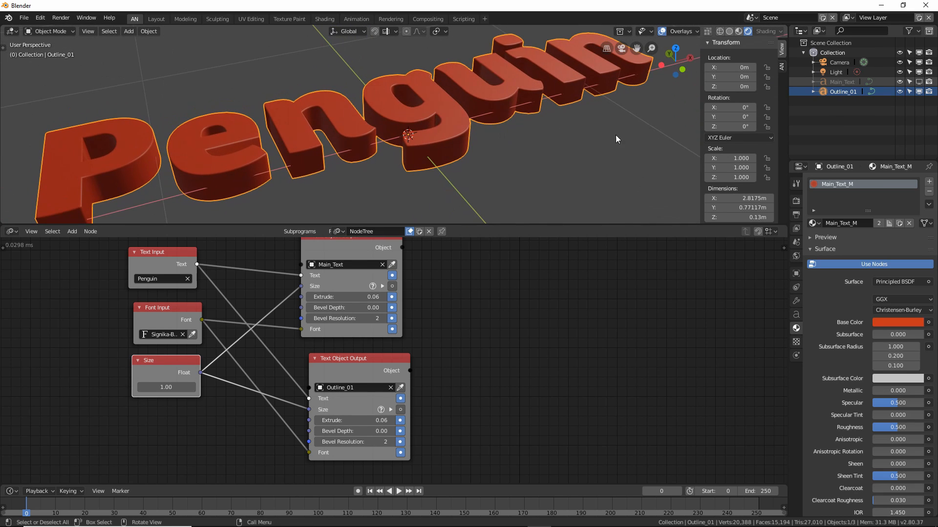
Expand the geometry settings of Outline_01 and set its Fill Mode to None
left_click(794, 316)
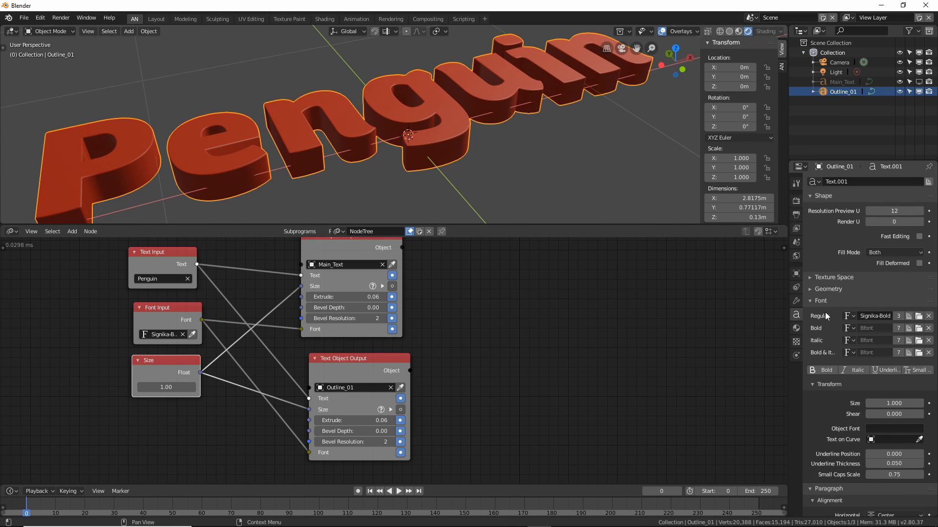
left_click(810, 289)
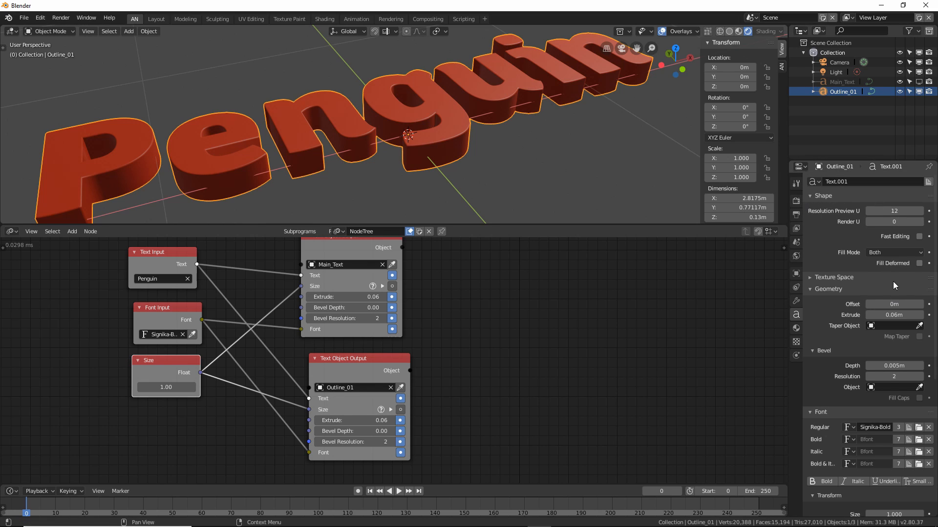
left_click(878, 252)
left_click(901, 254)
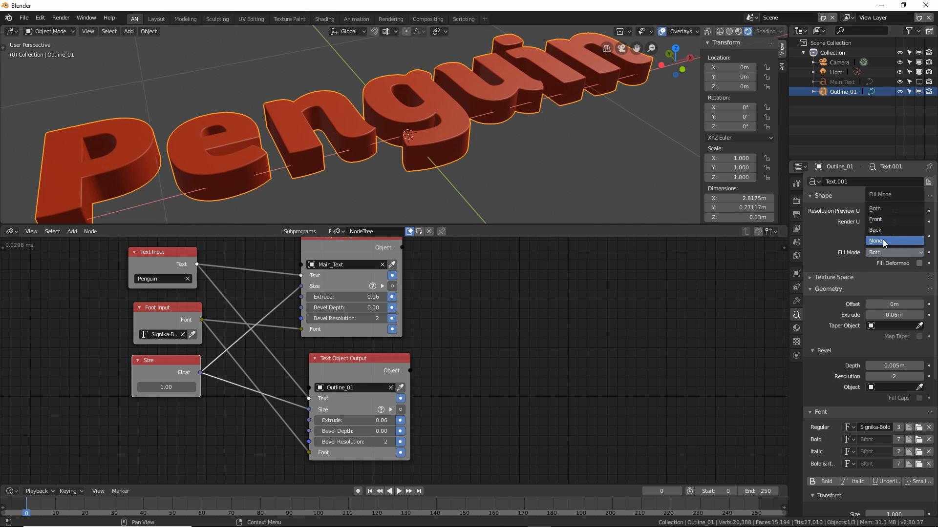
left_click(882, 240)
middle_click_drag(590, 87, 453, 172)
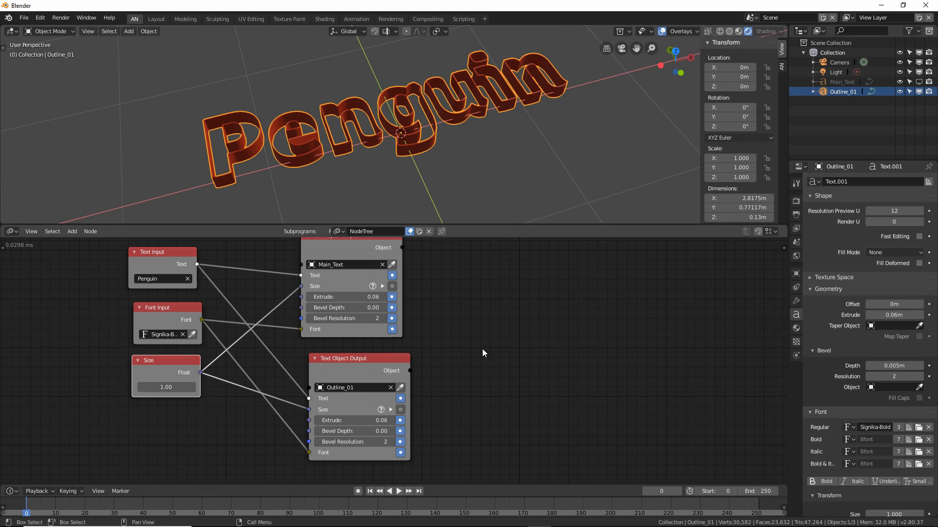
Enable Main_Text in the viewport again and open the material settings of Outline_01
middle_click_drag(482, 349, 474, 360)
left_click(919, 82)
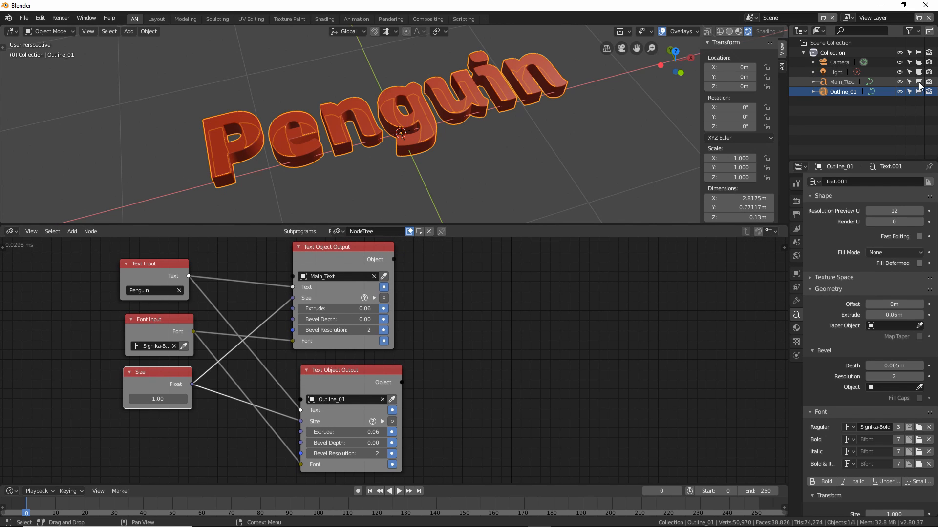
middle_click_drag(363, 159, 386, 134)
left_click(796, 329)
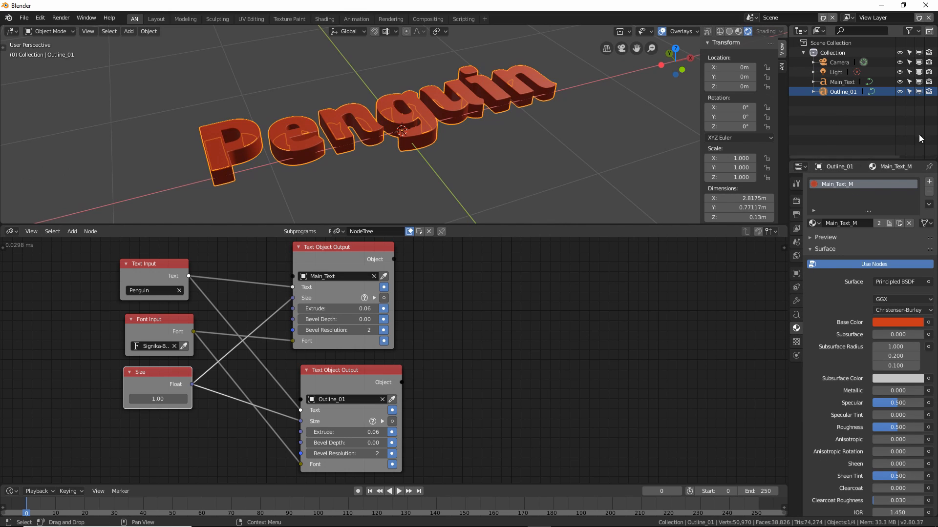
Make the outline text's material a single-user copy and rename it Outline_01_M
left_click(899, 224)
double_click(873, 184)
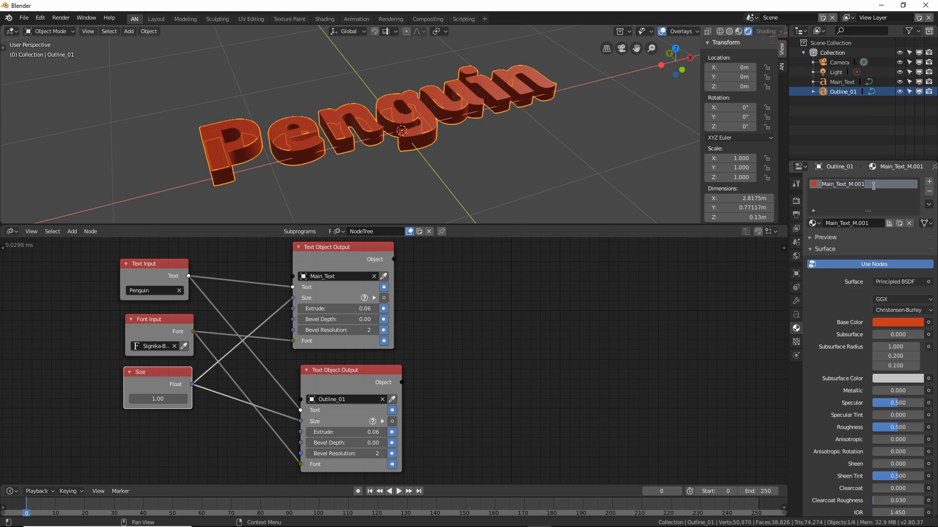
type("Outline_01")
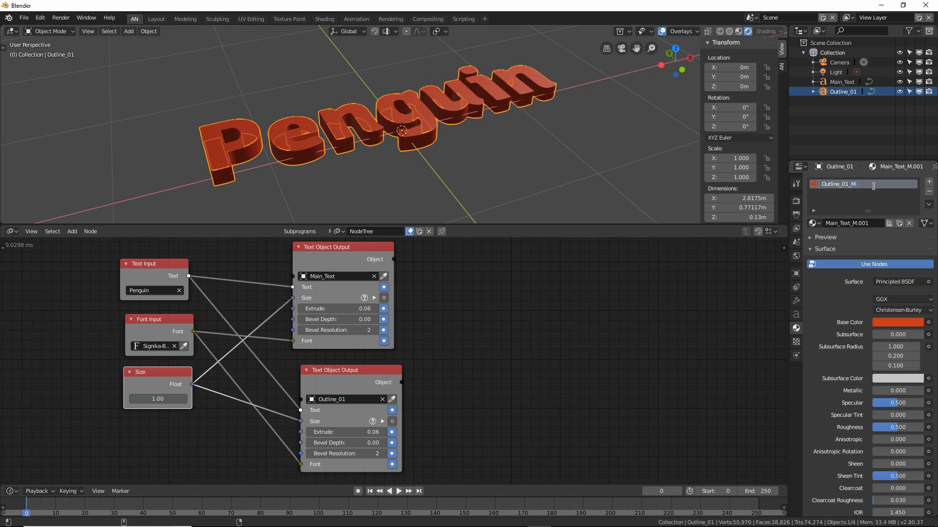
type("_M")
key("Return")
Change the Base Color of Outline_01_M to a near-white tint of about R 0.834, G 1.000, B 0.704
left_click(884, 322)
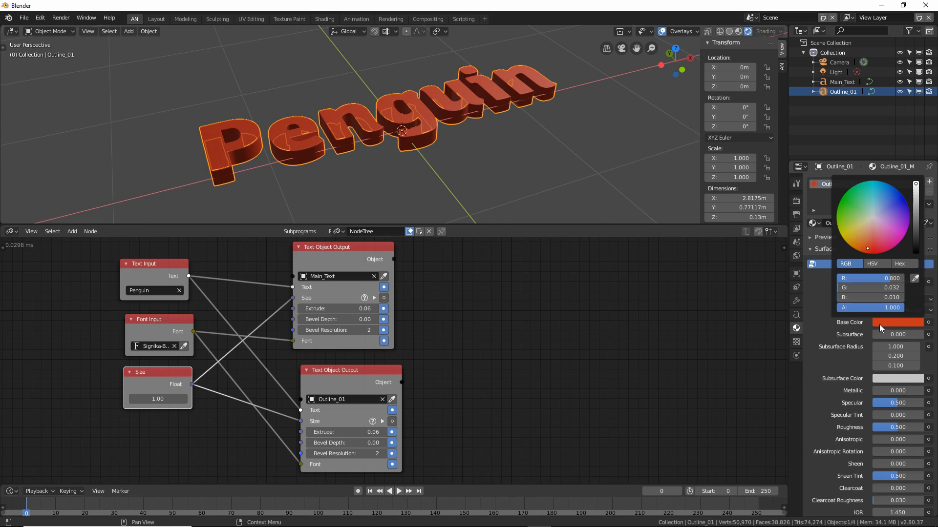
left_click(874, 226)
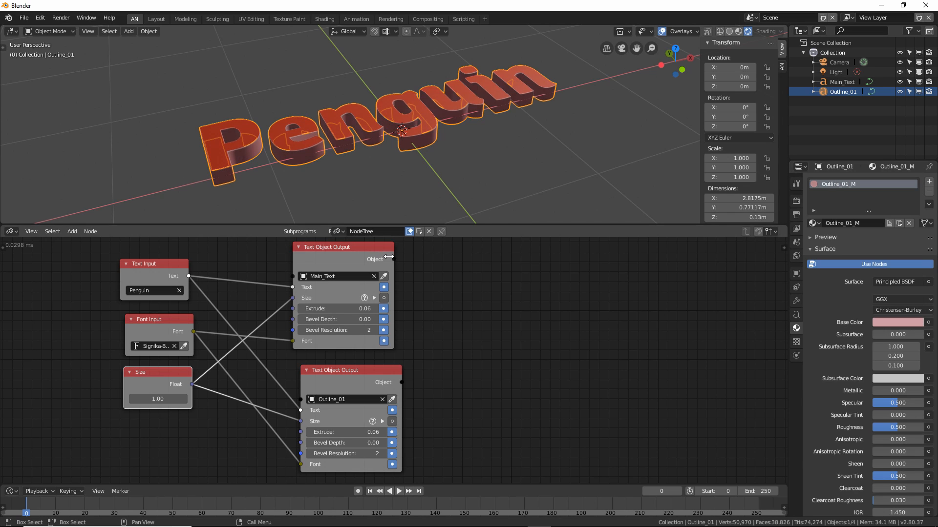
middle_click_drag(366, 160, 482, 165)
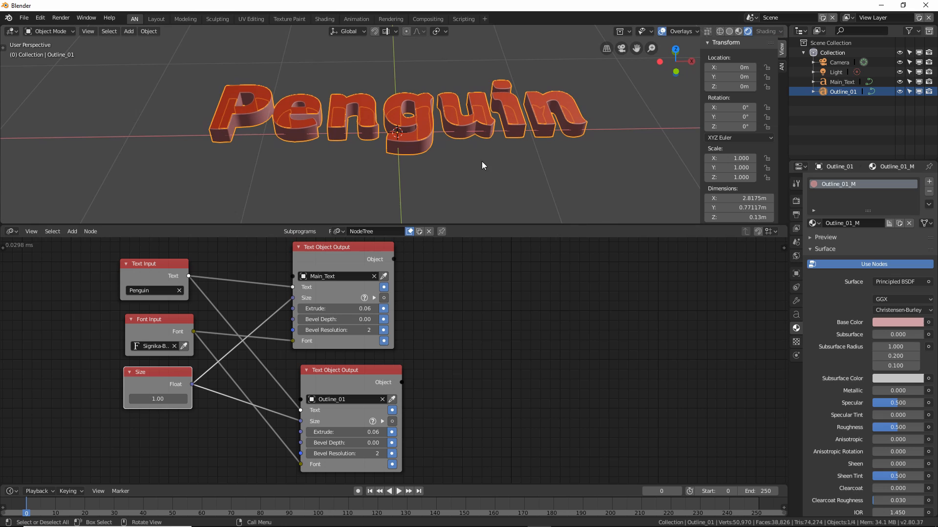
left_click(887, 323)
left_click(869, 217)
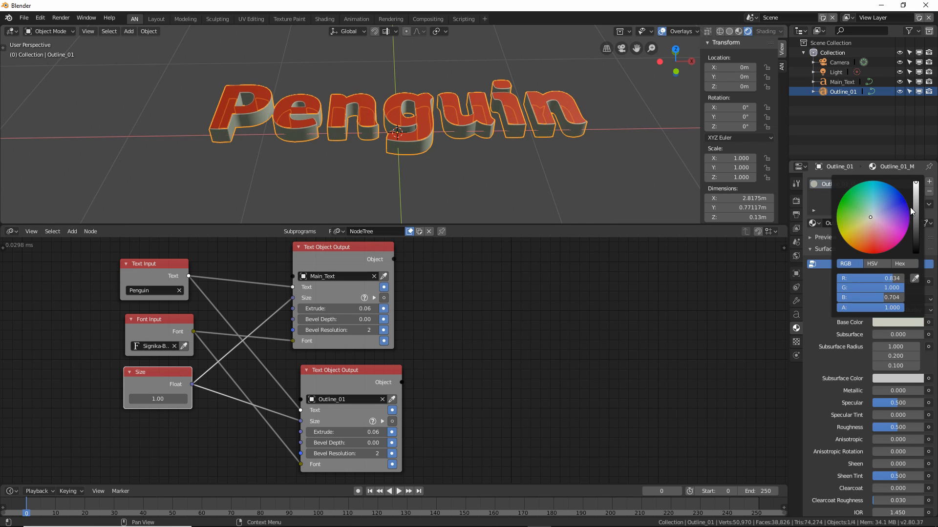
middle_click_drag(487, 202, 385, 148)
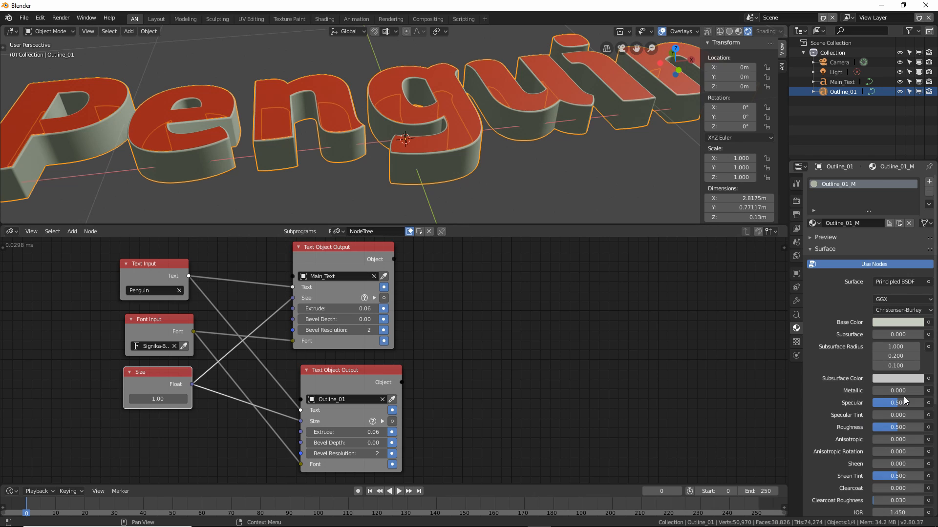
Make Outline_01_M a polished metal with Metallic 1.000 and Roughness about 0.077, and deselect the text
left_click_drag(903, 392, 925, 391)
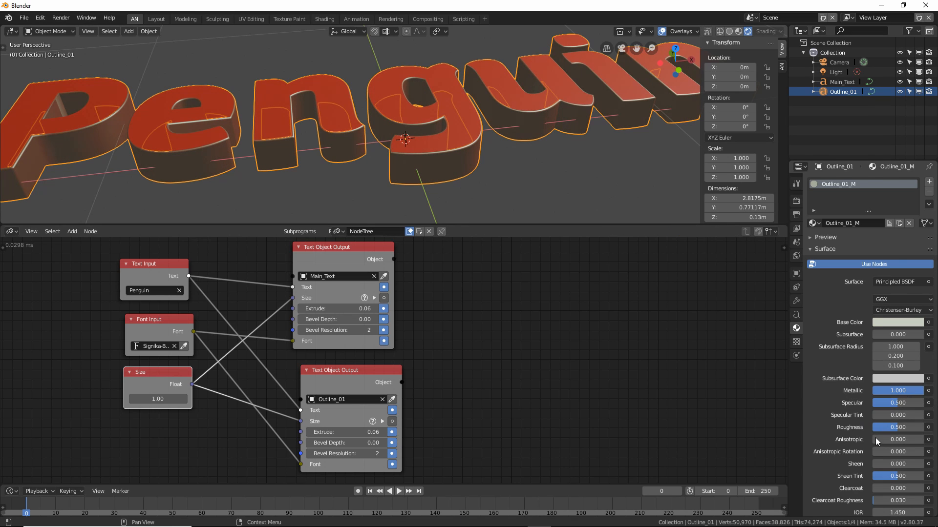
left_click_drag(897, 427, 877, 427)
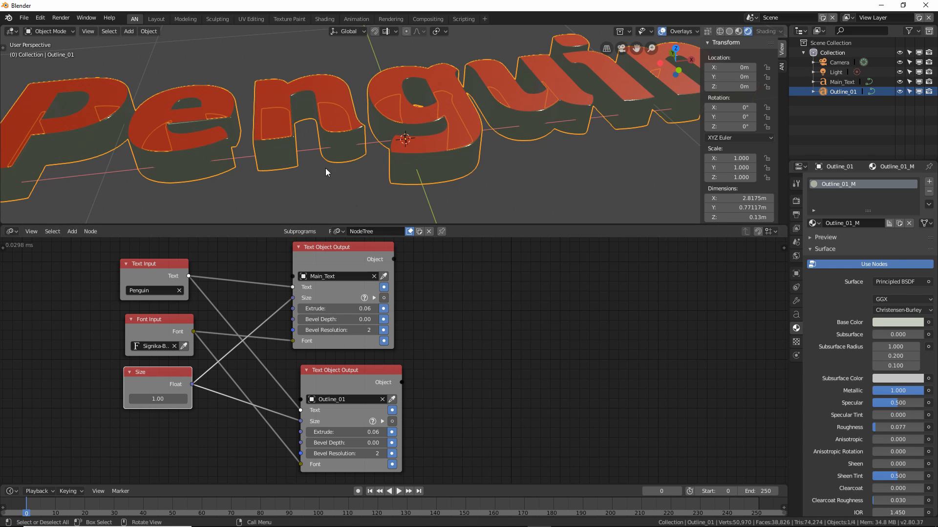
middle_click_drag(325, 168, 499, 151)
scroll(452, 132, "down", 6)
left_click(463, 154)
scroll(512, 159, "up", 4)
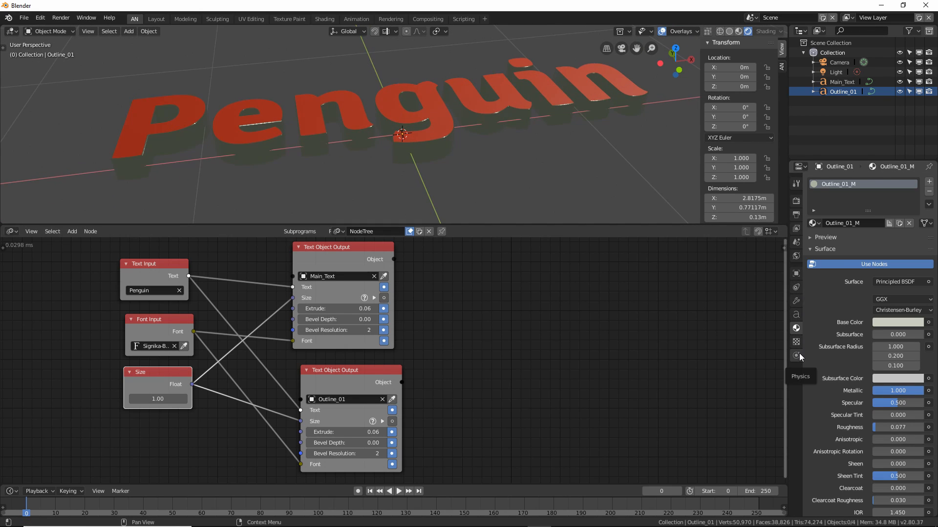
Enable nodes for the world surface and assign an Environment Texture to its background color
left_click(797, 256)
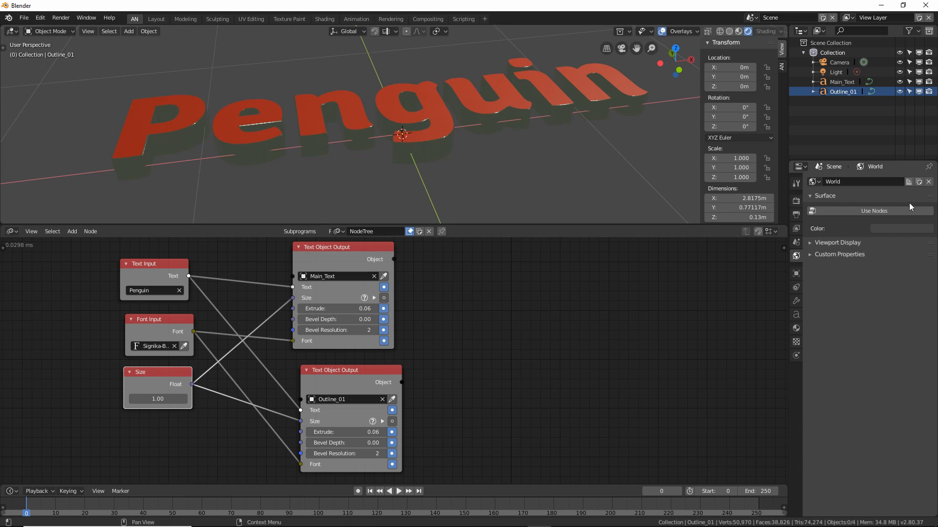
left_click(841, 213)
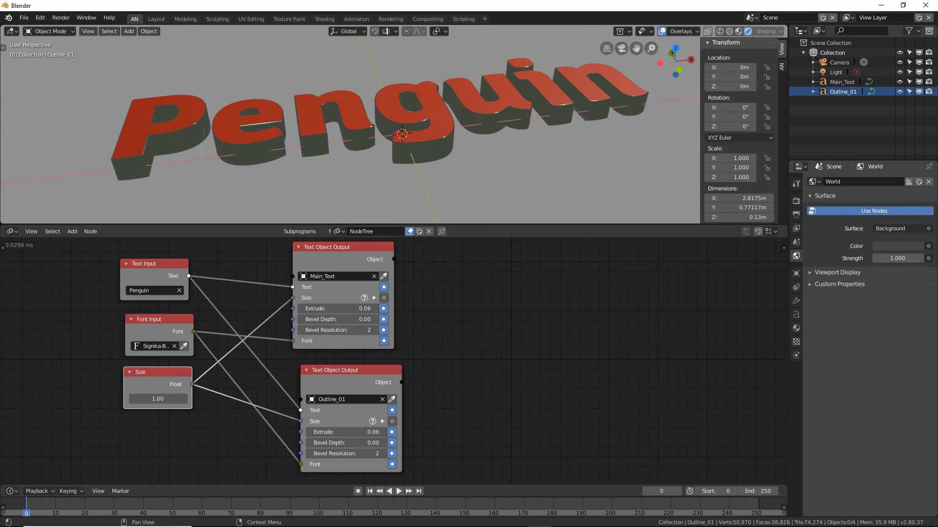
left_click(897, 246)
left_click(928, 246)
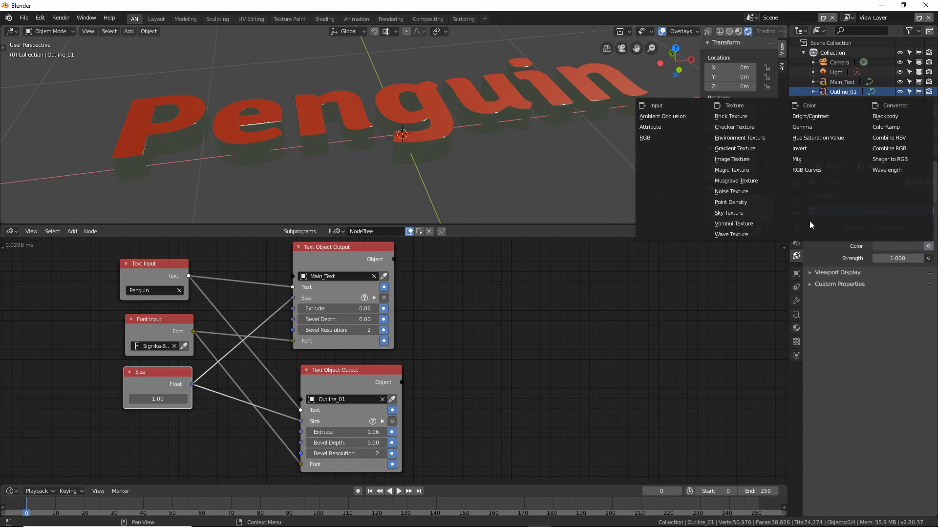
left_click(717, 138)
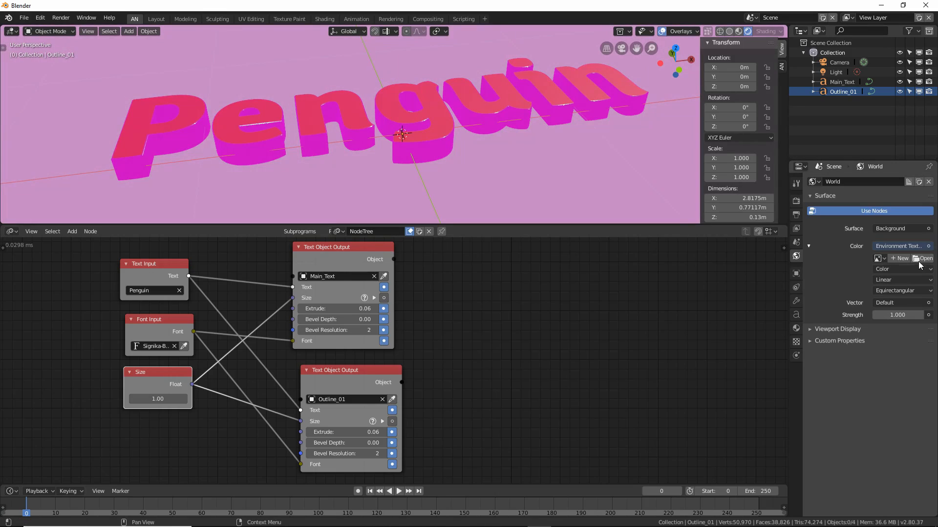
Load spruit_dawn_4k.hdr from the library's HDRI folder as the environment image, using thumbnails to choose it
left_click(915, 262)
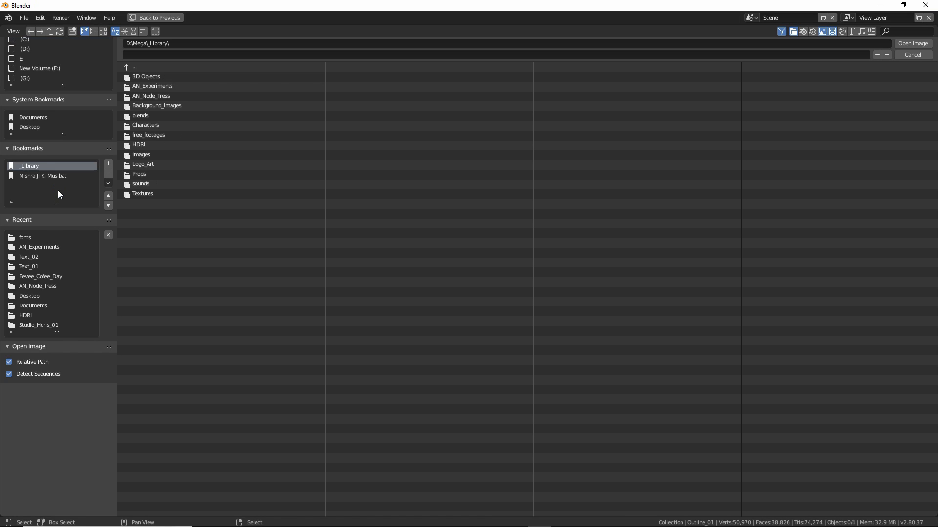
left_click(143, 145)
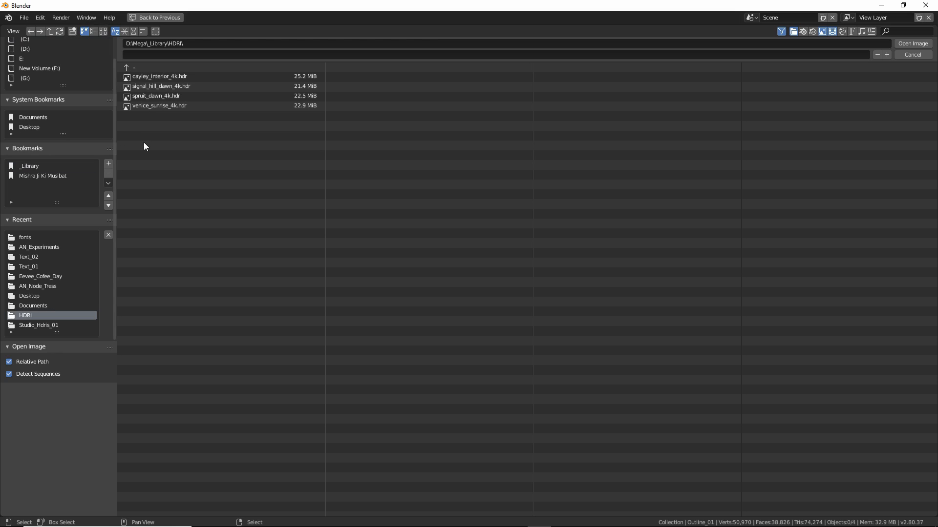
left_click(105, 31)
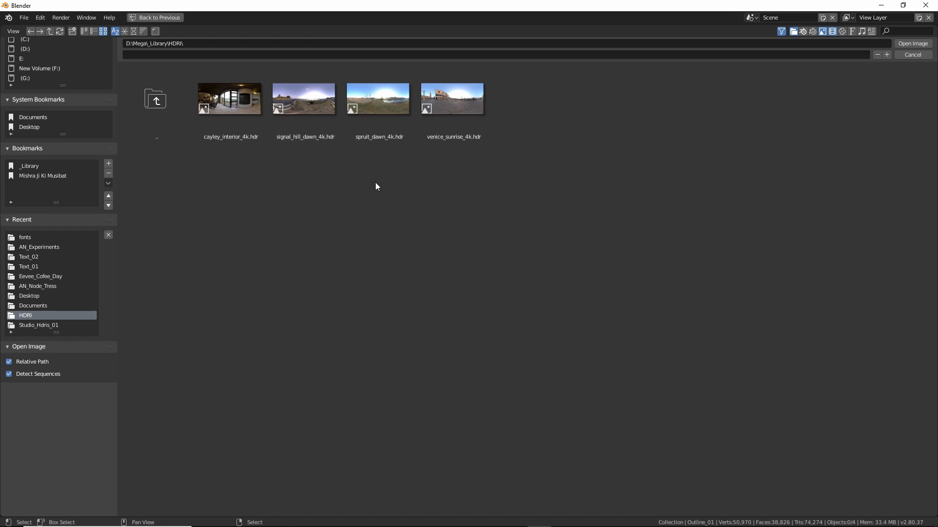
left_click(391, 108)
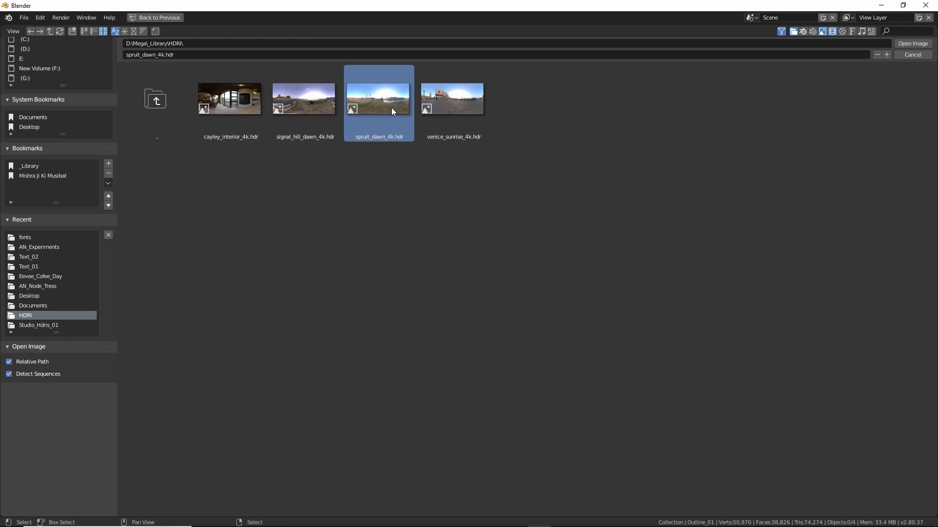
key("Return")
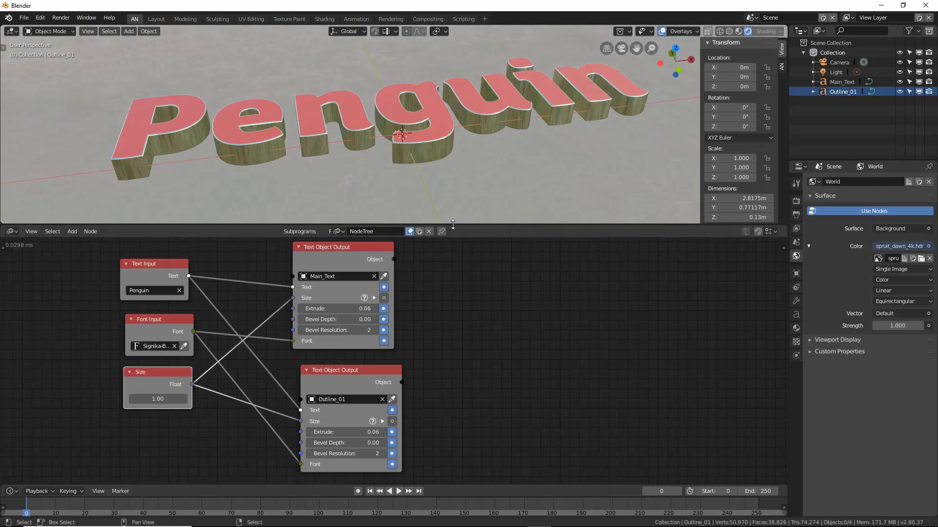
Save the file as testsss.blend in the Documents folder
left_click(24, 17)
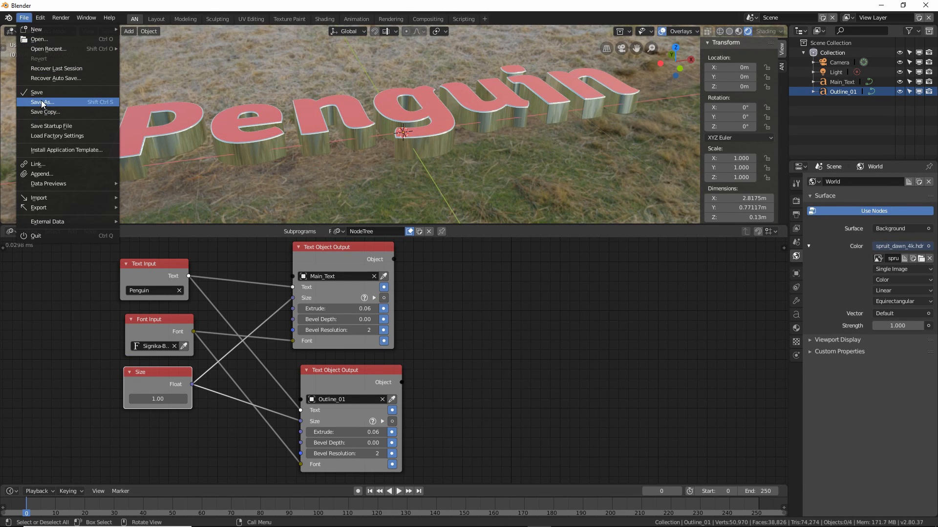
left_click(43, 92)
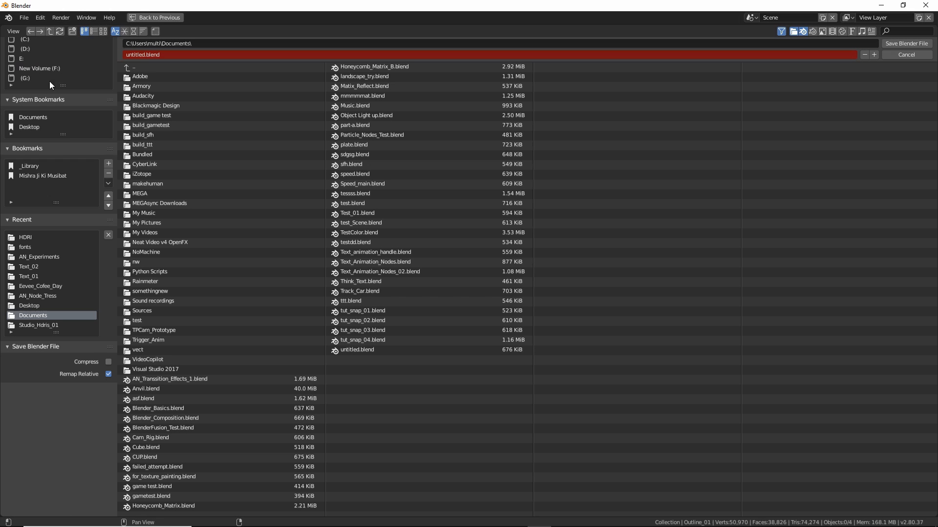
left_click(181, 55)
type("test")
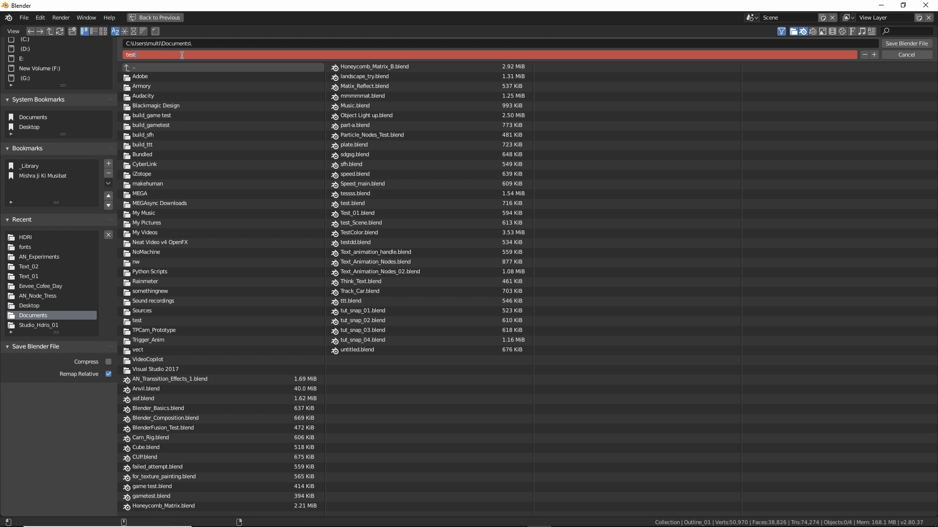
type("sss")
key("Return")
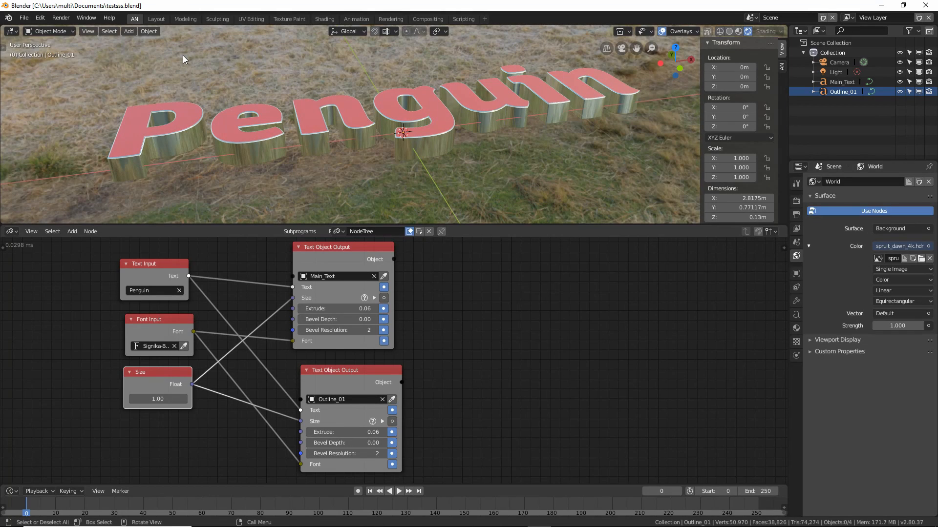
Enable the Size input on both the Main_Text and Outline_01 output nodes
middle_click_drag(424, 308, 428, 298)
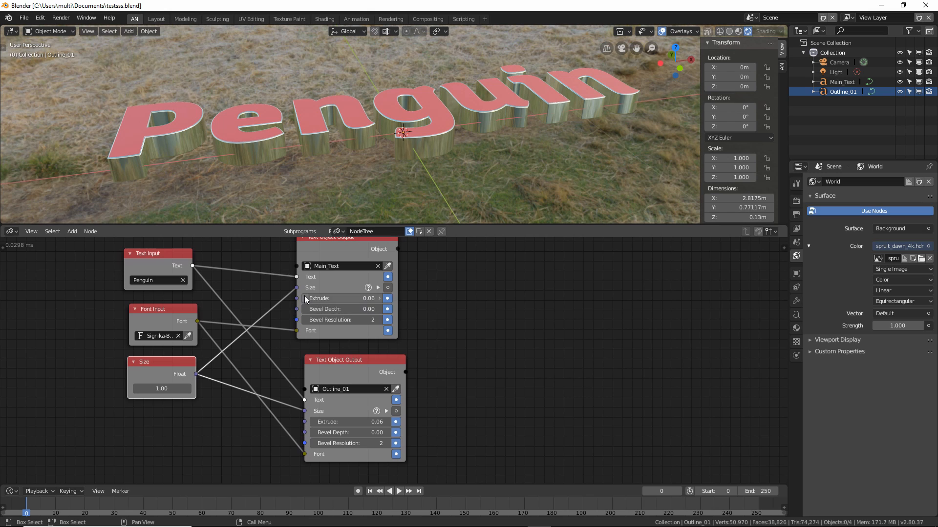
left_click(387, 288)
left_click(396, 411)
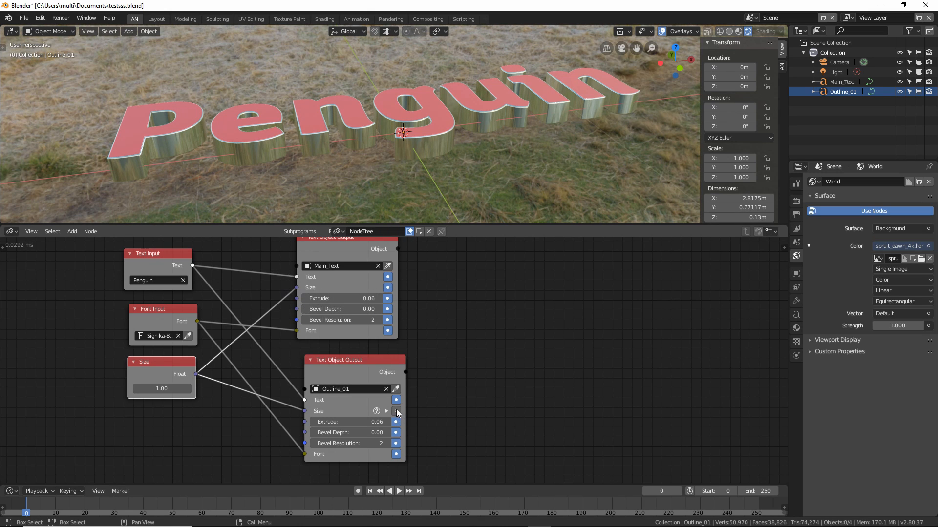
Test the shared Size node at about 1.21 and reset it to 1.00
mouse_move(151, 389)
left_mouse_down()
mouse_move(182, 389)
mouse_move(167, 389)
left_mouse_up()
left_click(162, 390)
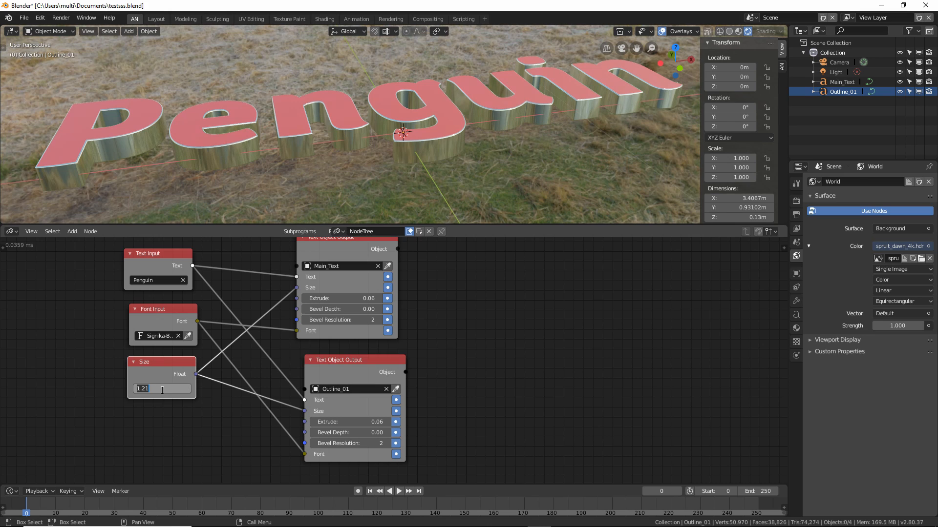
type("1")
key("Return")
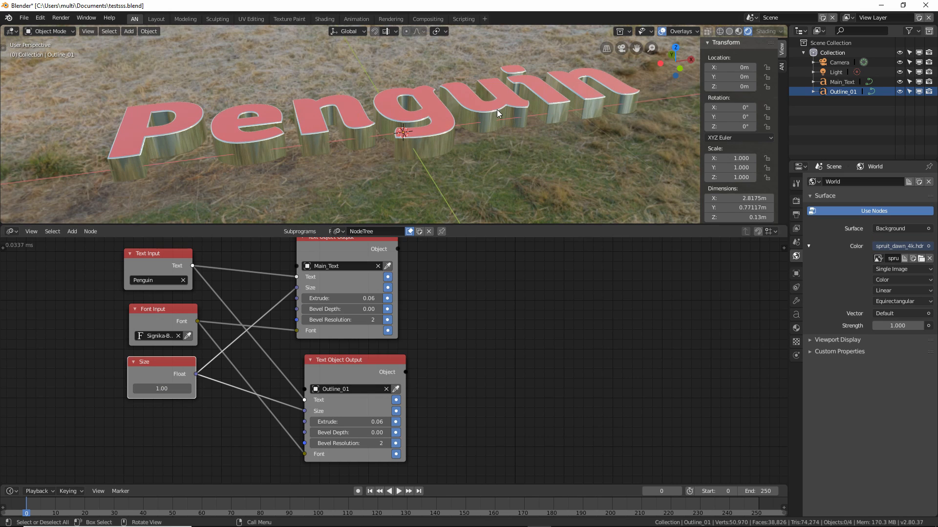
Examine the metallic outline's reflections and edges around the text from several angles and distances
middle_click_drag(496, 110, 494, 127)
scroll(441, 139, "down", 2)
middle_click_drag(441, 140, 316, 161)
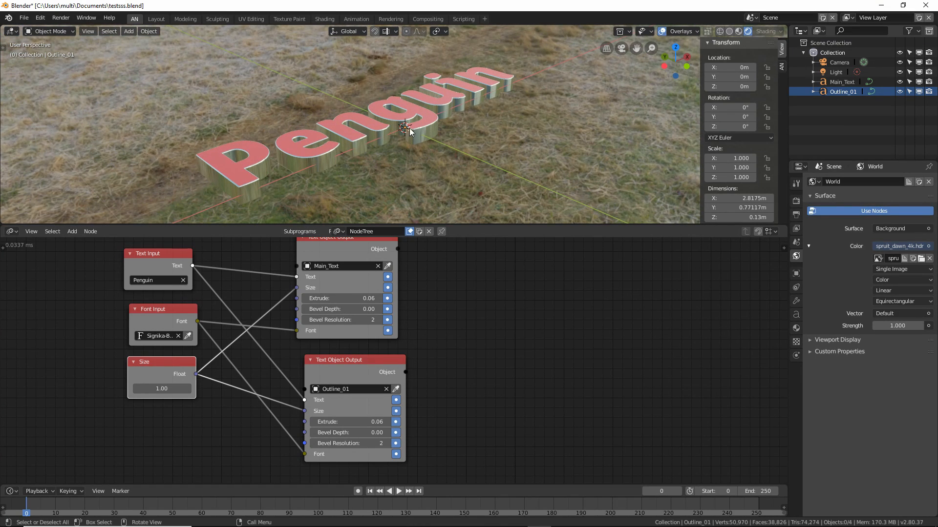
middle_click_drag(410, 128, 433, 148)
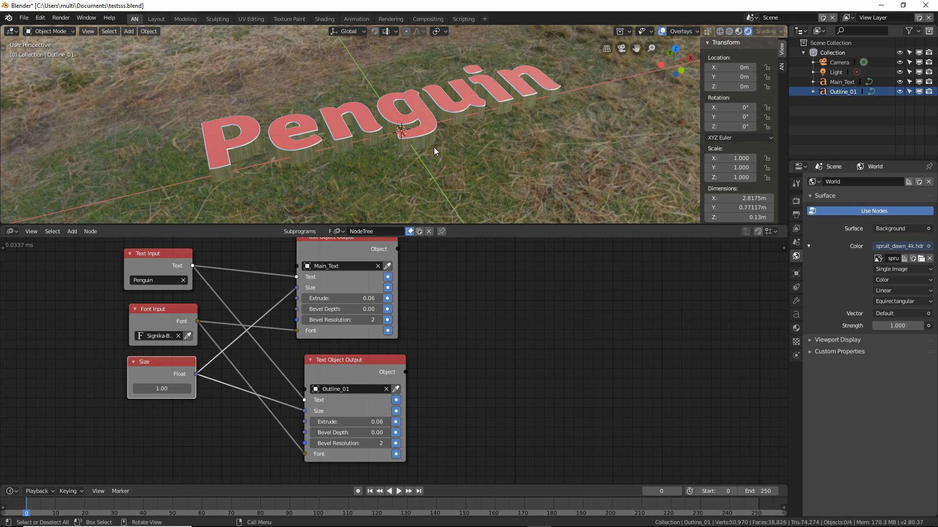
middle_click_drag(434, 148, 476, 104)
scroll(426, 141, "up", 4)
scroll(344, 143, "down", 5)
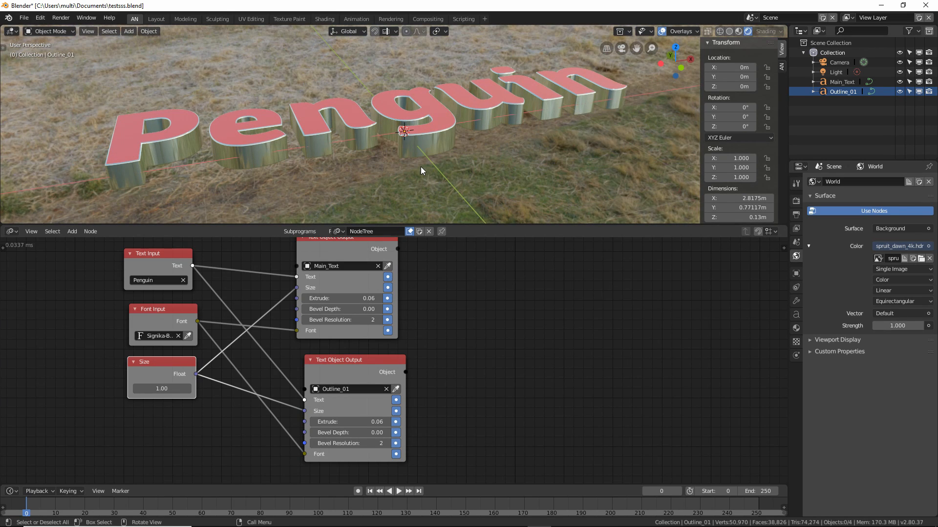
scroll(421, 166, "up", 4)
mouse_move(465, 134)
middle_mouse_down()
mouse_move(447, 156)
mouse_move(467, 128)
middle_mouse_up()
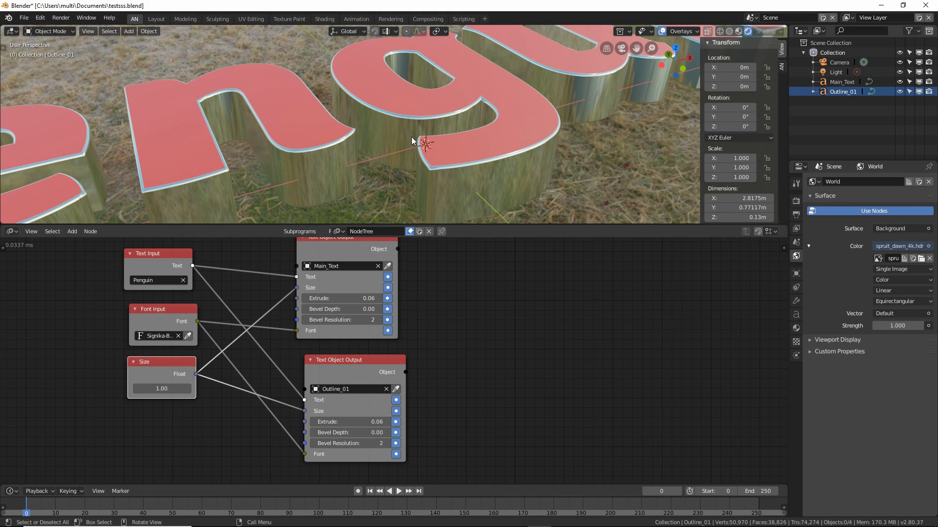
Try lower Extrude values of 0.03 and 0.01 on the Main_Text output node
triple_click(305, 298)
left_click(322, 298)
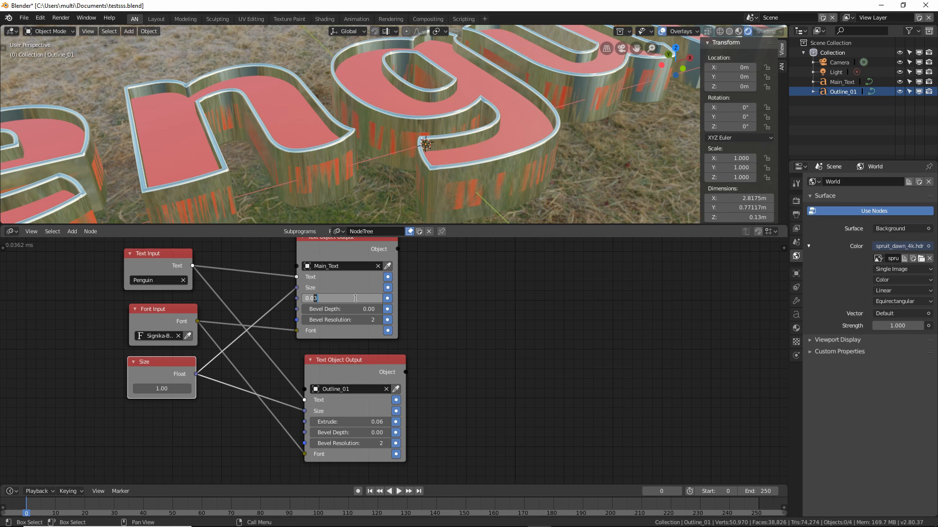
type("1")
key("Return")
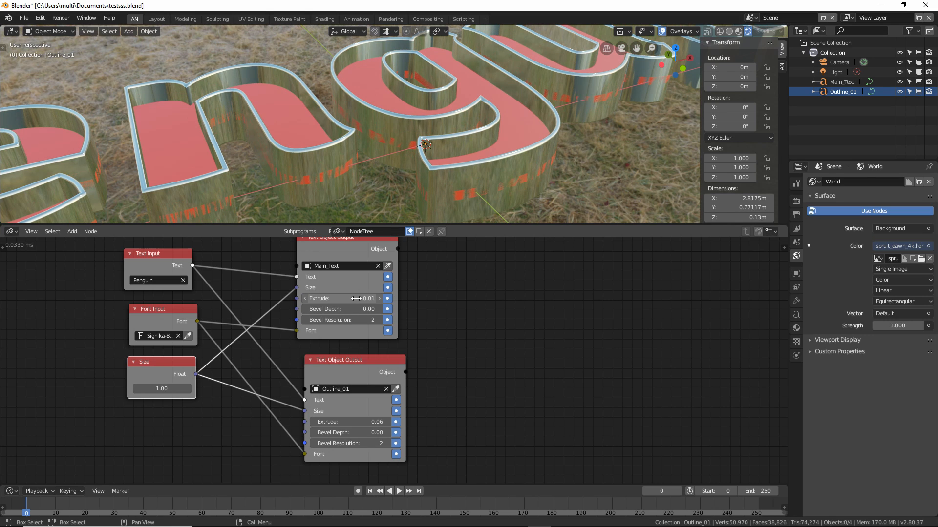
Set the Extrude of the Main_Text output node to 0.05 and inspect the outline's rim up close
left_click(356, 298)
key("Return")
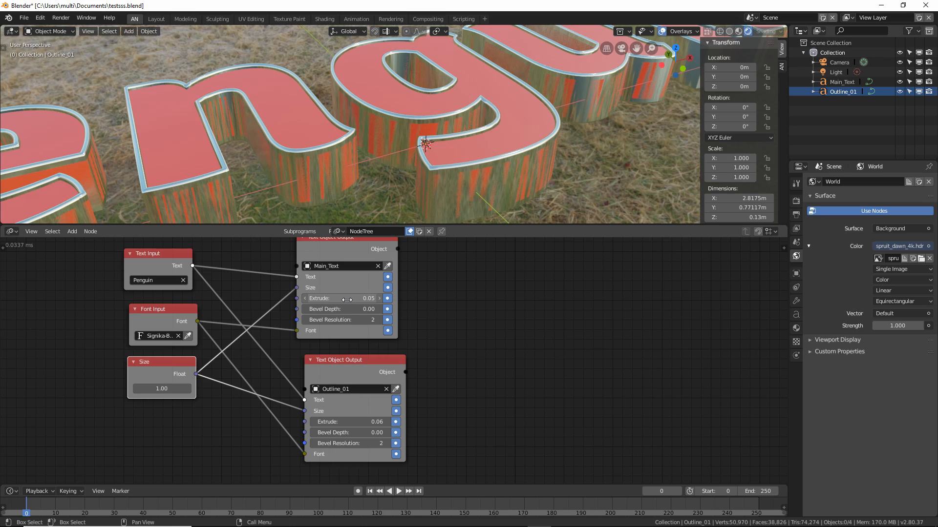
mouse_move(476, 122)
middle_mouse_down()
mouse_move(483, 115)
mouse_move(464, 163)
mouse_move(470, 137)
middle_mouse_up()
scroll(470, 136, "up", 8)
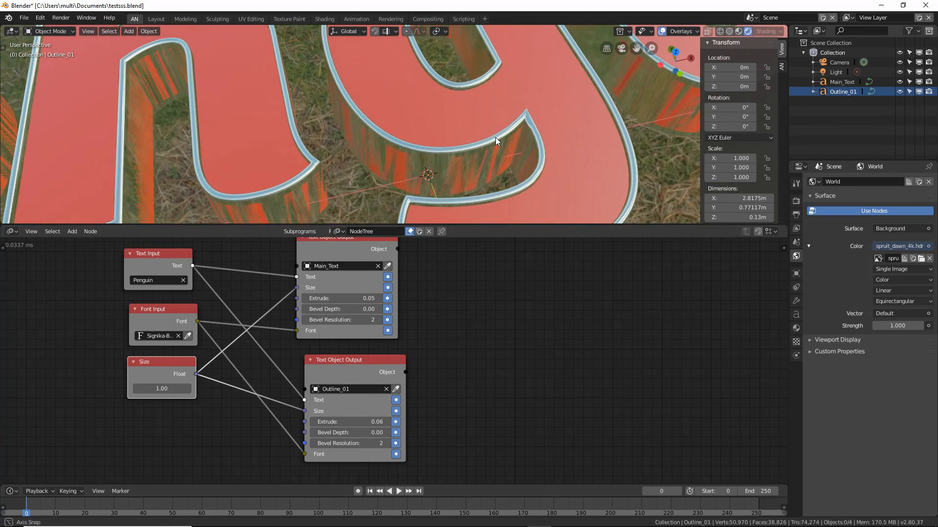
Widen the Outline_01 Text Object Output node and set its Bevel Depth to 0.002
middle_click_drag(437, 414, 492, 313)
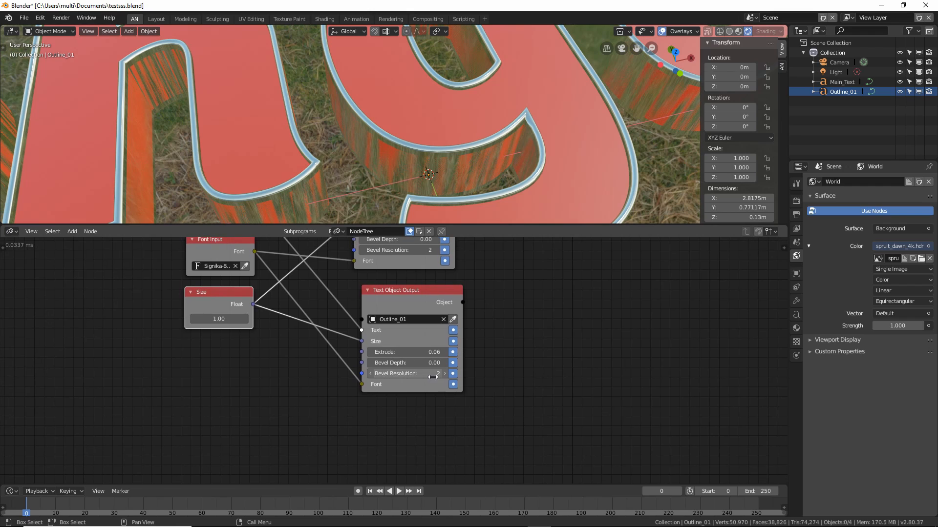
left_click_drag(463, 341, 487, 342)
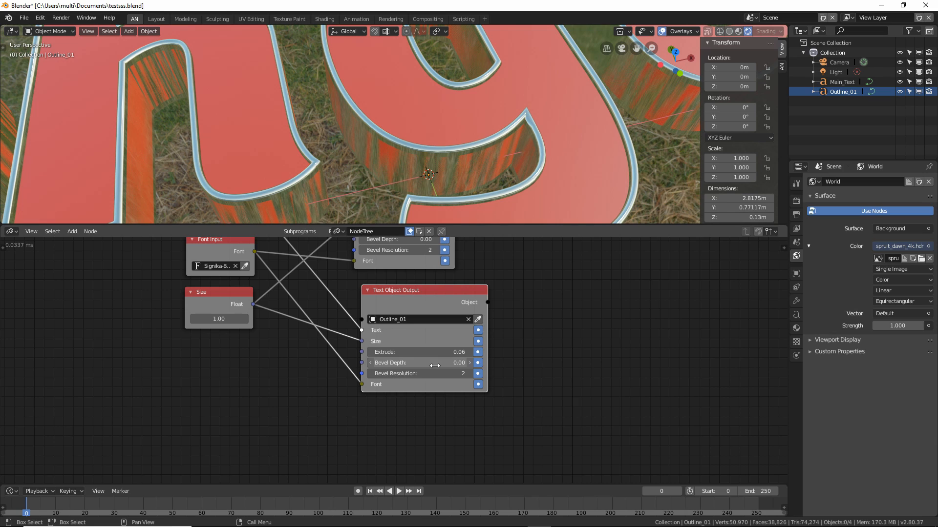
left_click(384, 362)
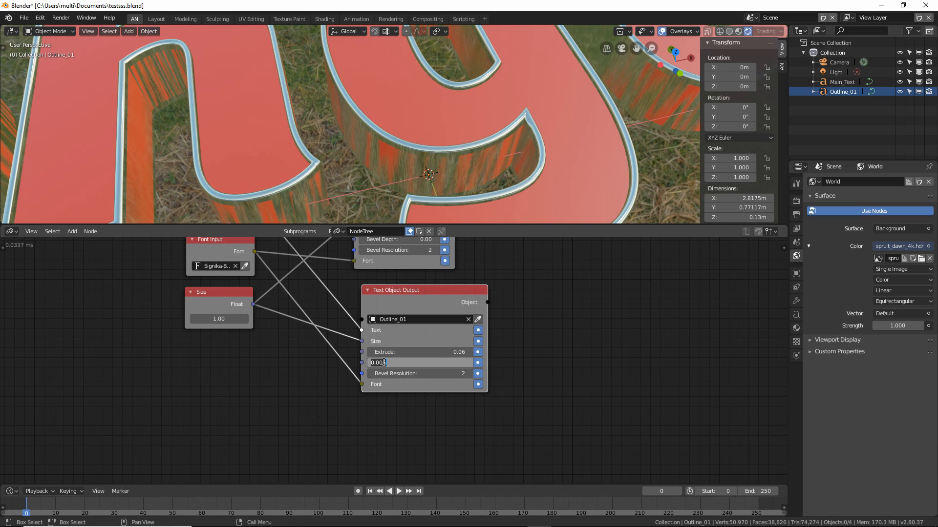
type("0.005")
key("Return")
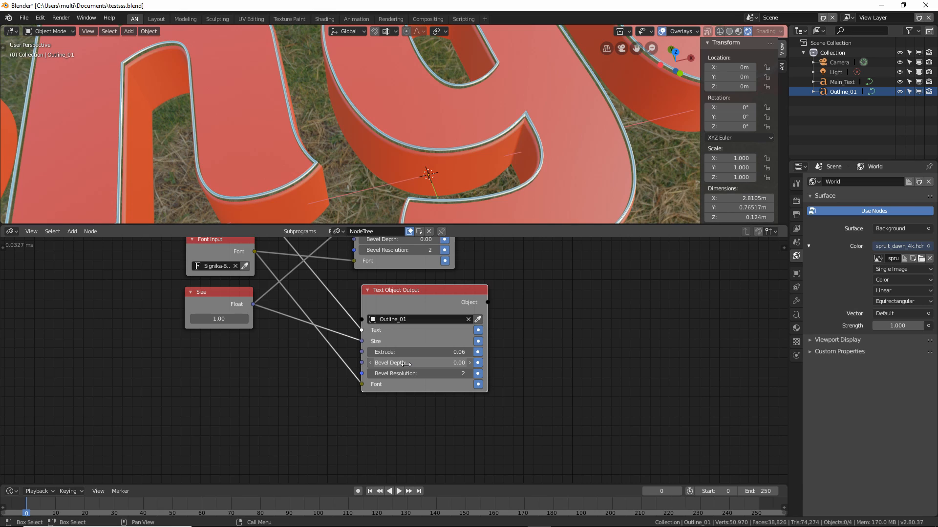
Set the geometry Offset of the Outline_01 text object to 0.01 m
scroll(476, 144, "down", 4)
middle_click_drag(476, 143, 511, 166)
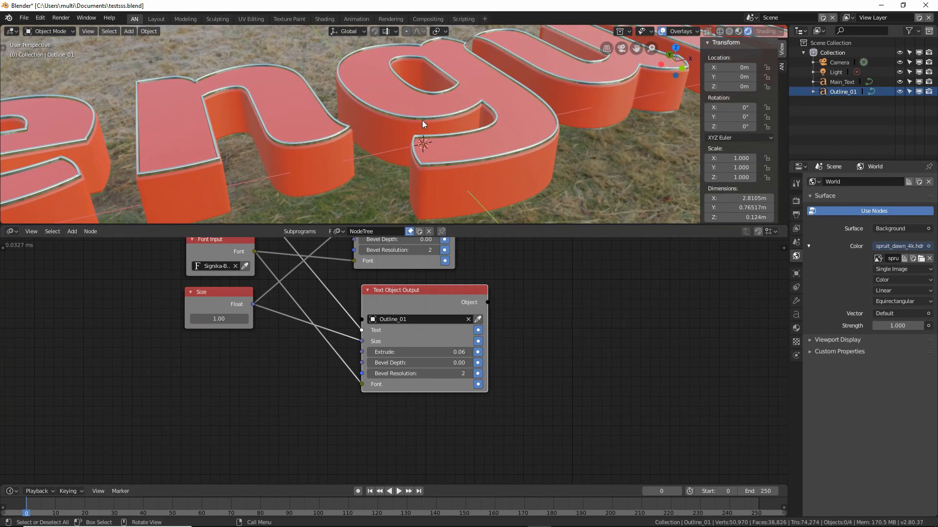
middle_click_drag(415, 181, 454, 194)
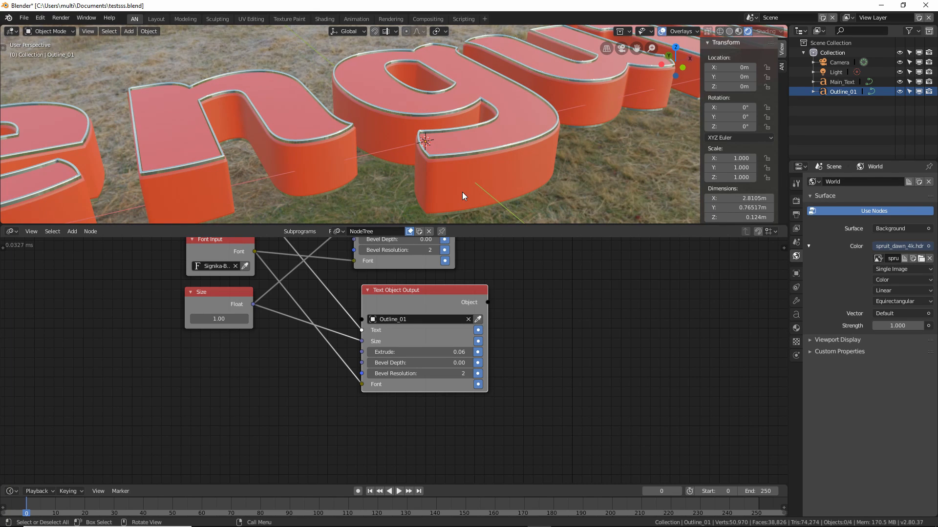
middle_click_drag(476, 124, 470, 137)
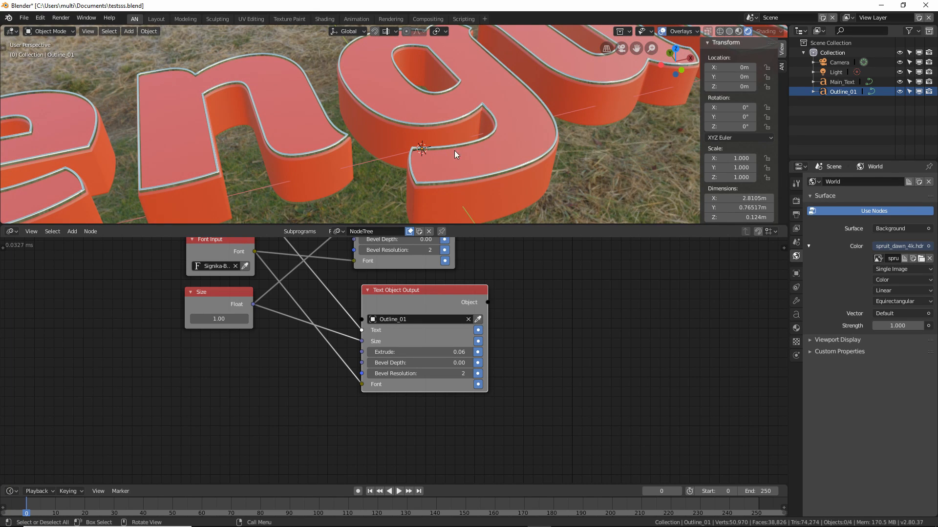
middle_click_drag(437, 187, 496, 176)
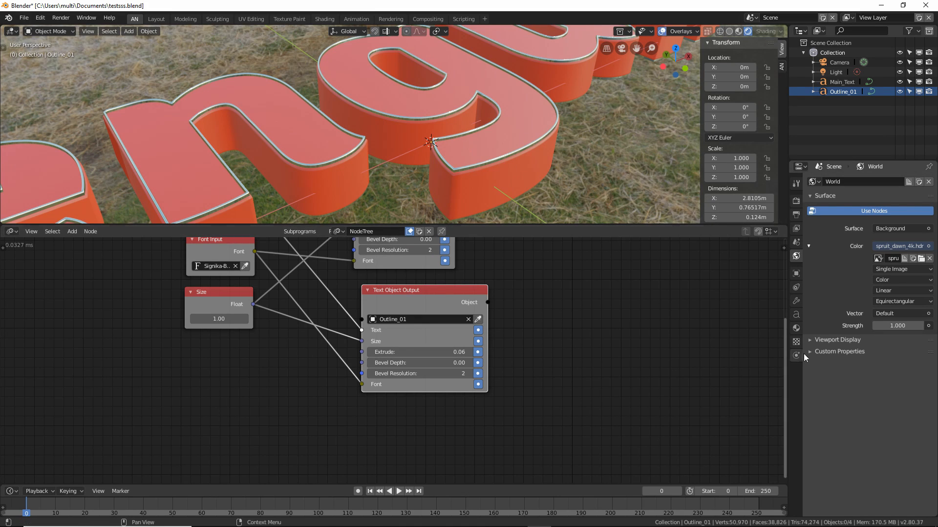
left_click(795, 314)
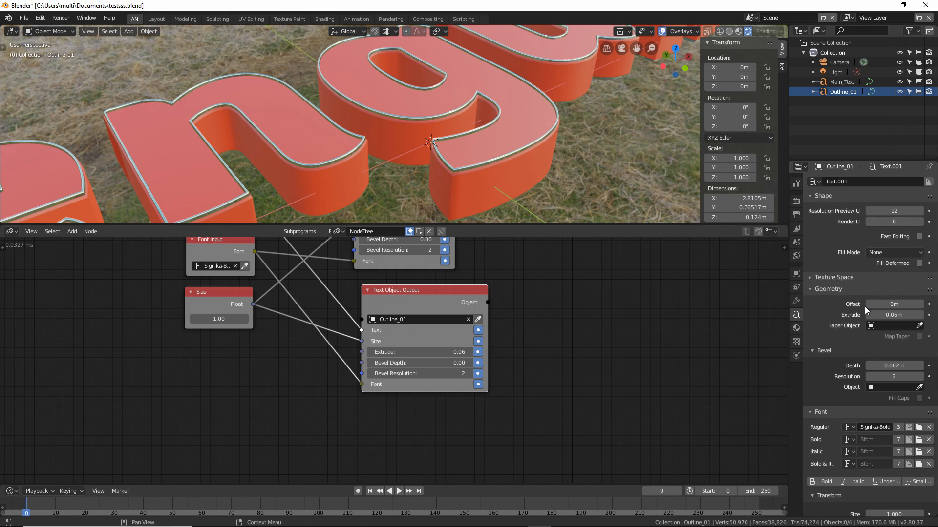
left_click(921, 304)
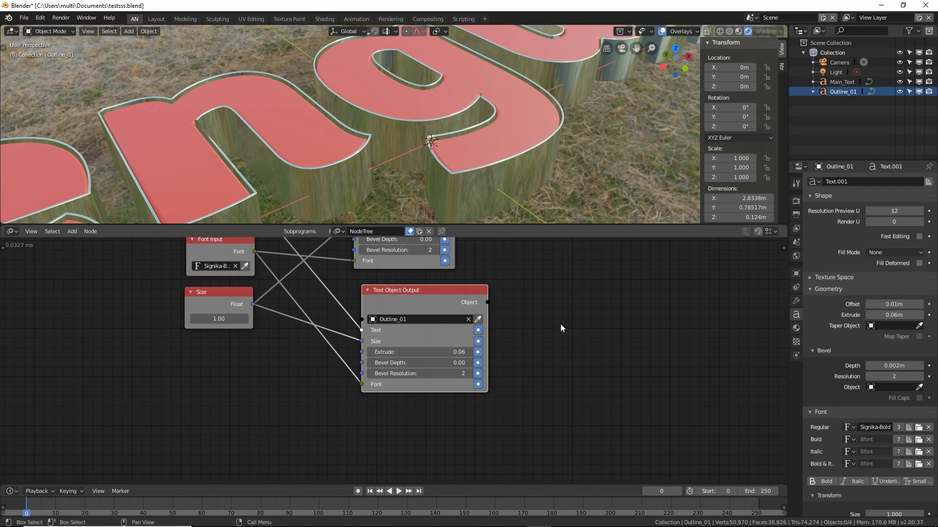
Add an Object Attribute Output node beside the Outline_01 output node
key("ctrl+a")
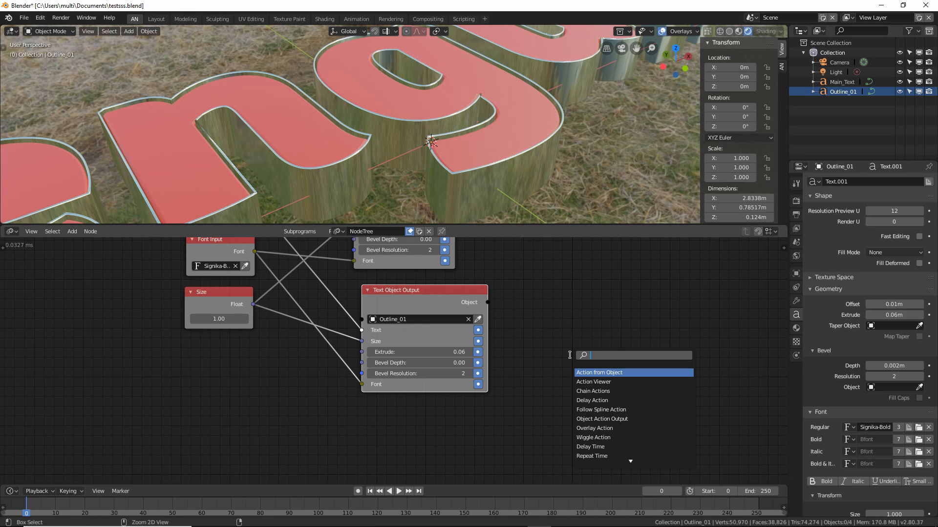
type("at")
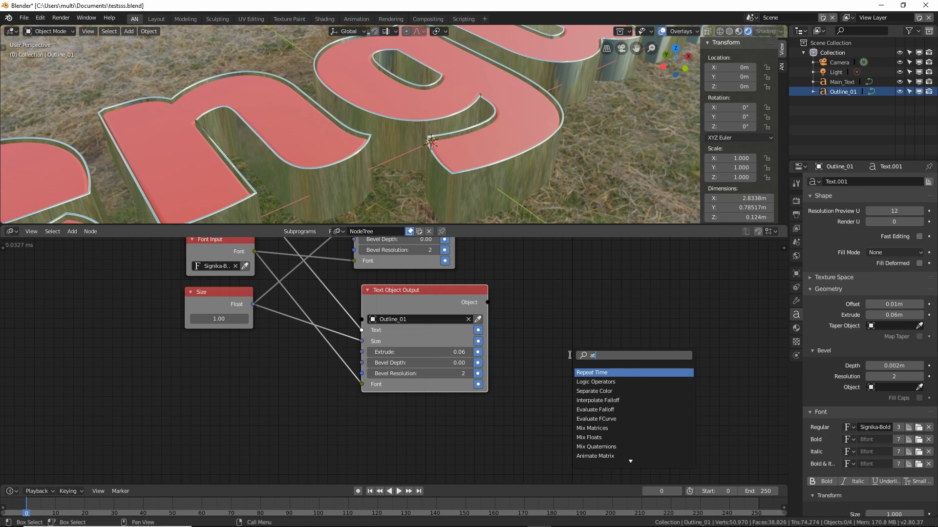
type("tri")
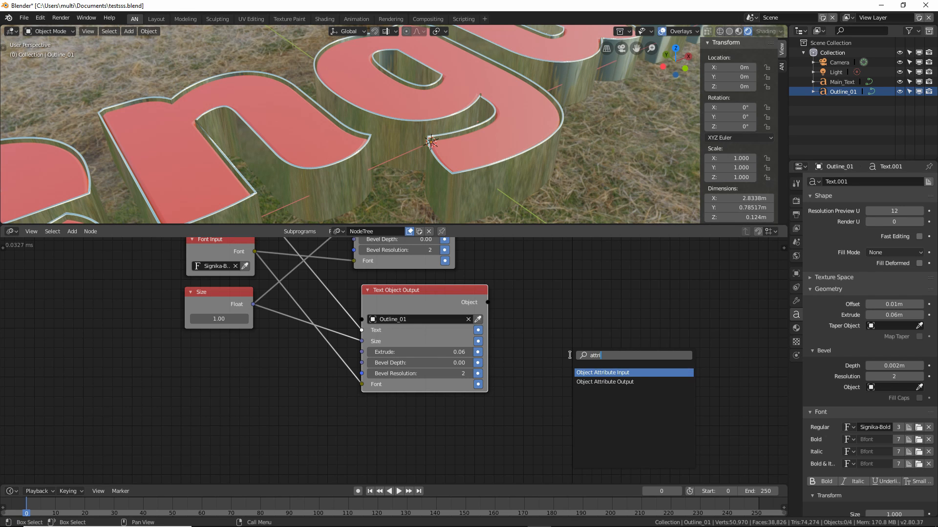
key("Down")
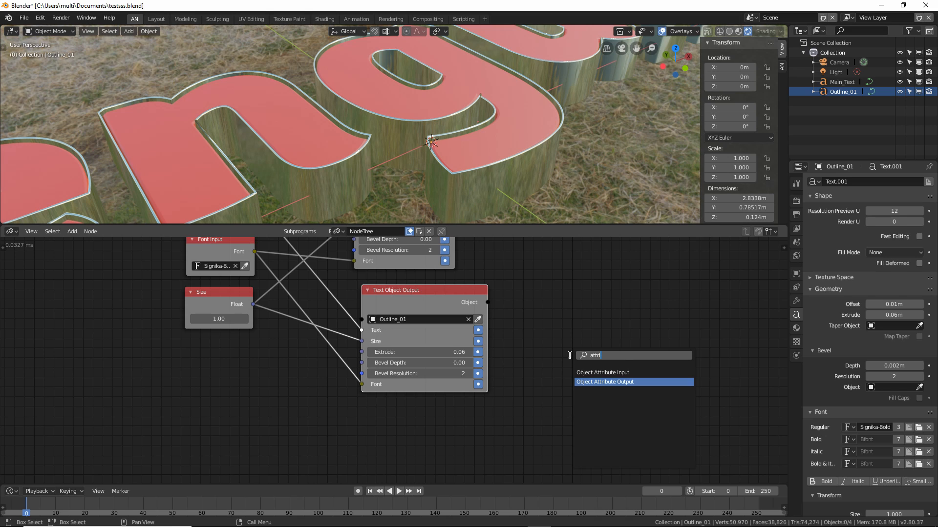
key("Return")
left_click(577, 277)
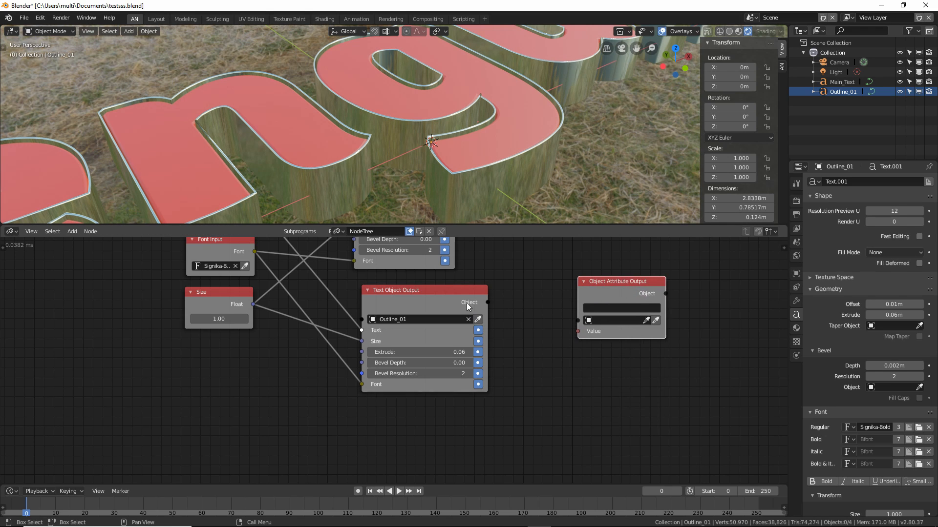
Link the Outline_01 output node's Object to the Object Attribute Output node and set its attribute to data.offset
left_click_drag(488, 302, 580, 320)
left_click(619, 308)
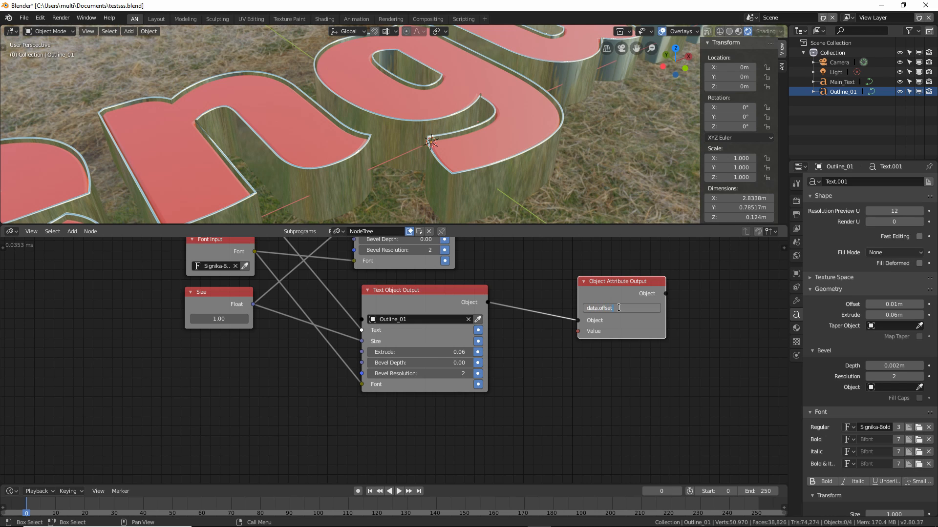
key("Return")
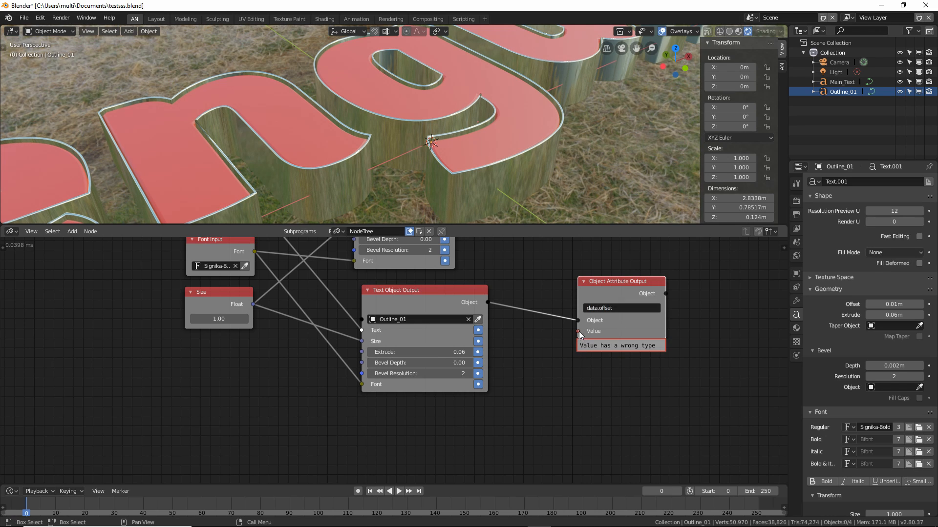
Delete the Object Attribute Output node
mouse_move(579, 332)
left_mouse_down()
mouse_move(540, 414)
mouse_move(576, 337)
left_mouse_up()
left_click_drag(615, 291, 586, 314)
key("x")
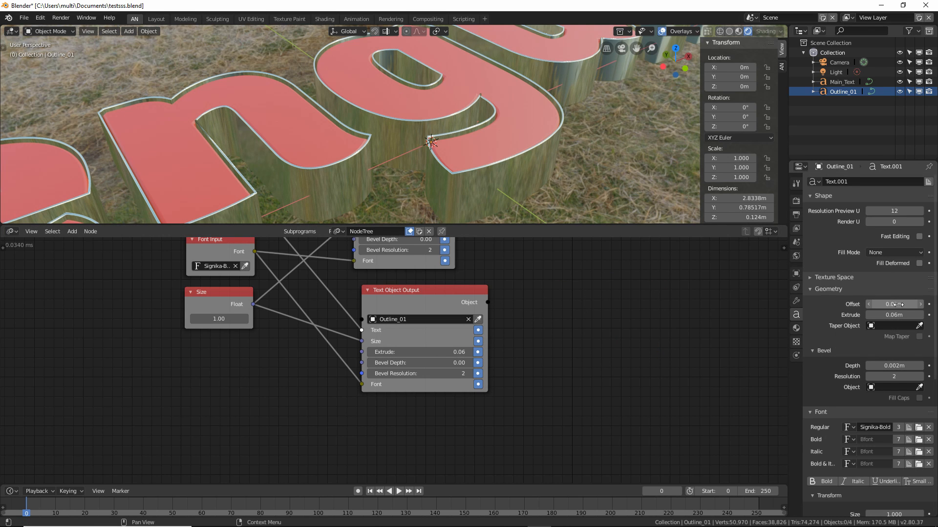
Inspect the outline's corners up close, set the geometry Offset of Outline_01 to 0.005 m and review the whole text
mouse_move(538, 146)
middle_mouse_down()
mouse_move(506, 126)
mouse_move(478, 173)
mouse_move(489, 141)
mouse_move(535, 130)
middle_mouse_up()
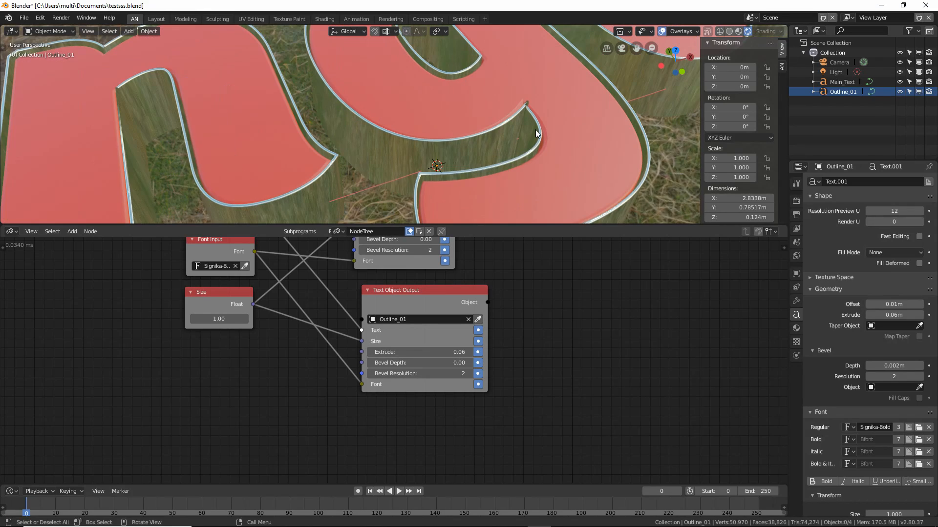
scroll(535, 130, "up", 5)
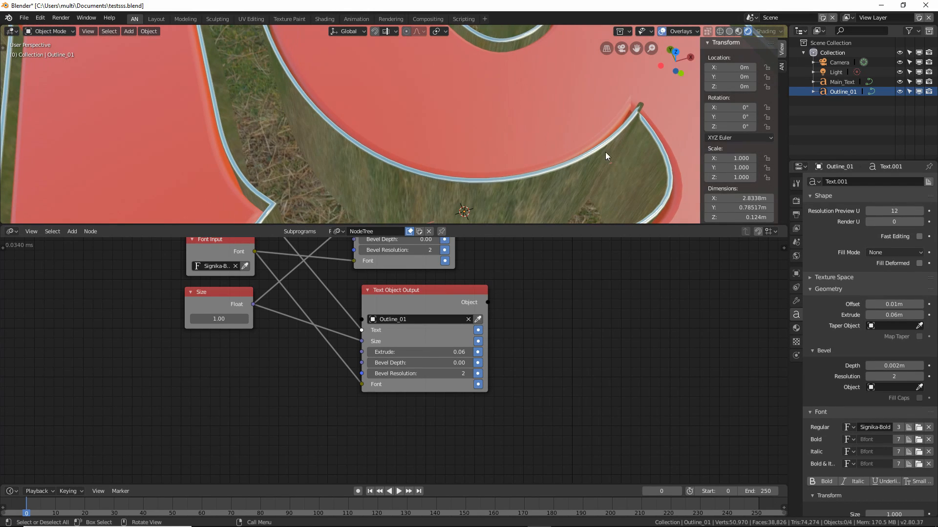
middle_click_drag(651, 143, 446, 180, "shift")
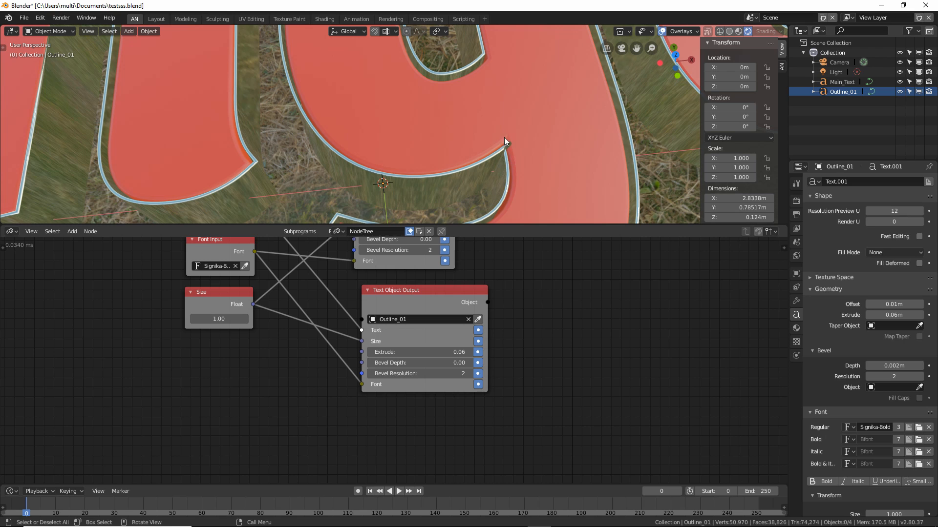
middle_click_drag(511, 154, 528, 138)
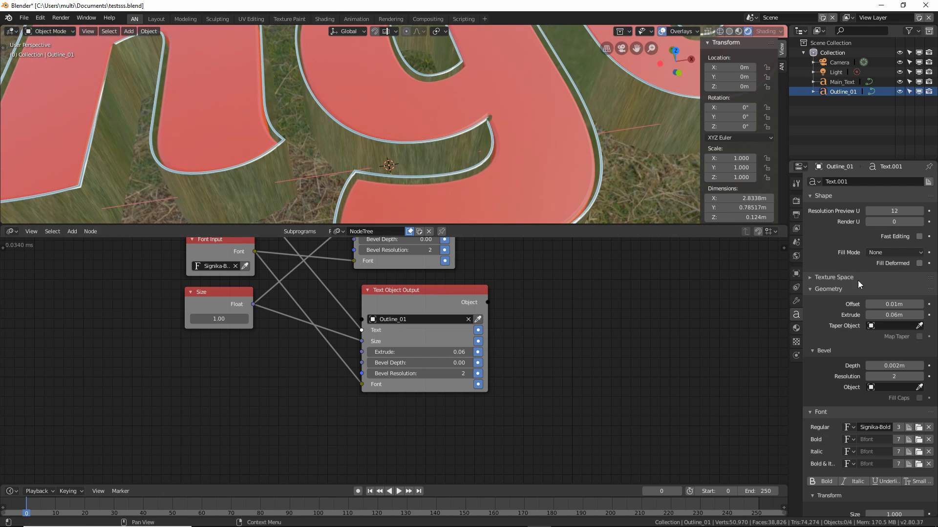
left_click(883, 304)
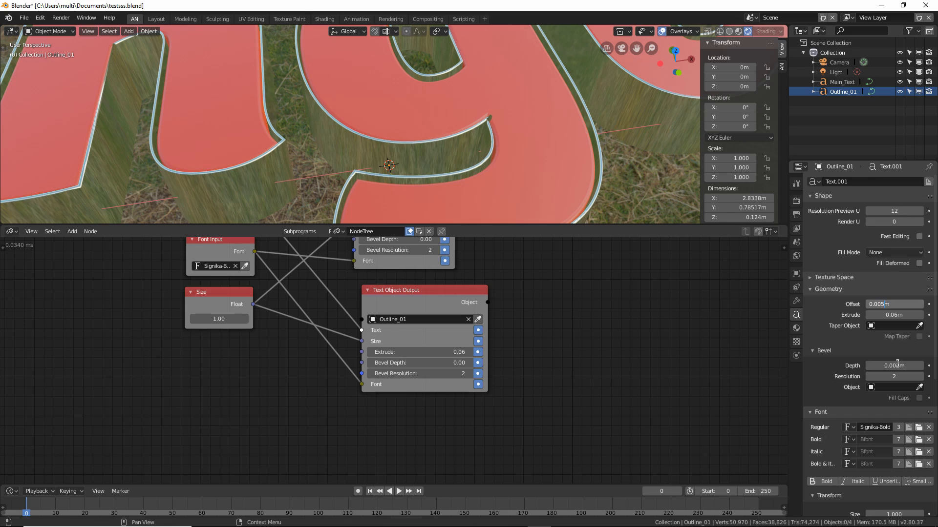
key("Return")
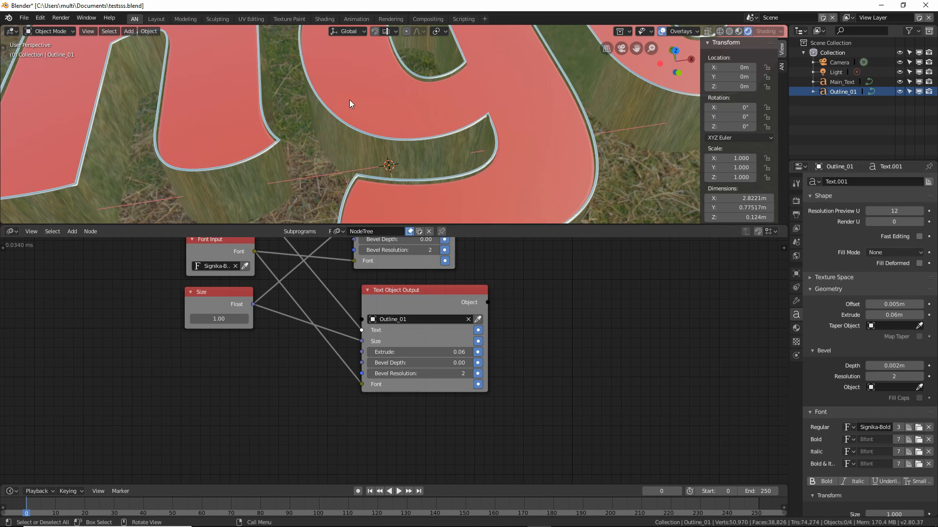
middle_click_drag(349, 99, 453, 91)
middle_click_drag(355, 145, 408, 141)
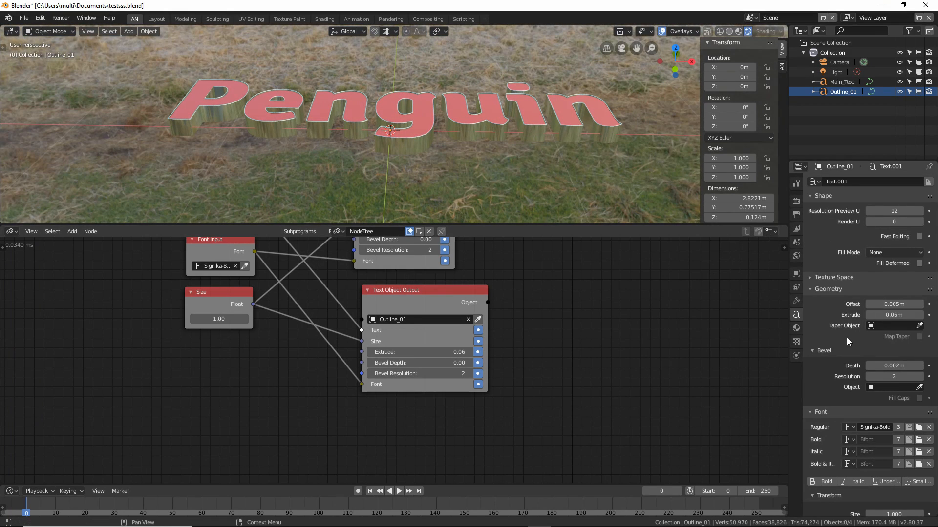
Replace the world environment image with venice_sunrise_4k.hdr and view the text against it
left_click(796, 256)
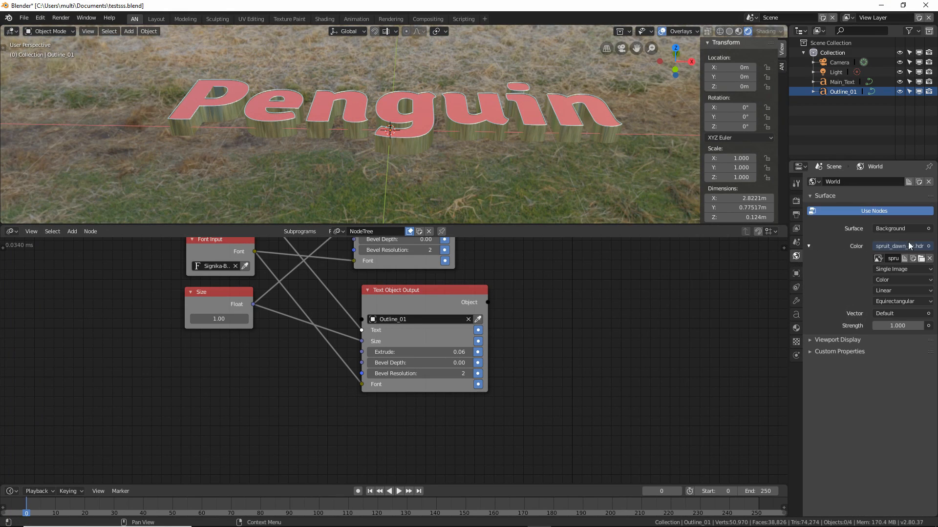
left_click(921, 259)
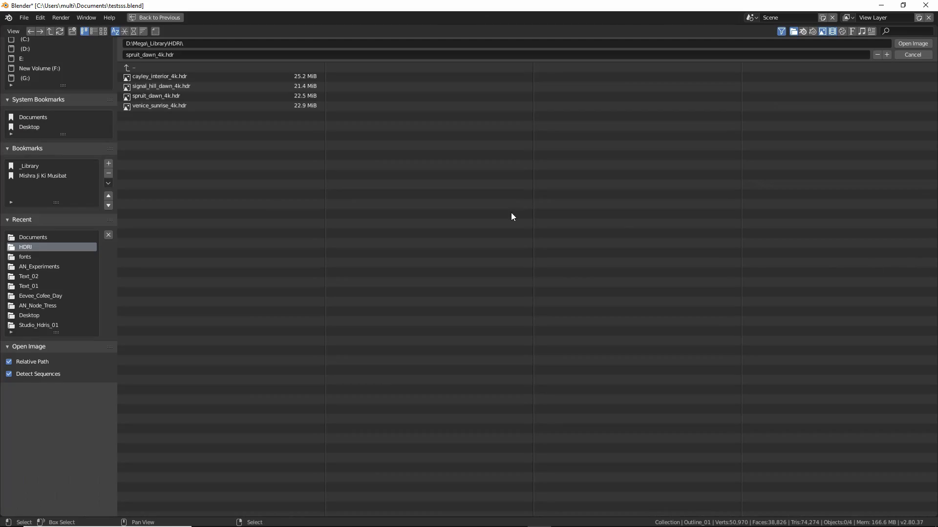
left_click(102, 31)
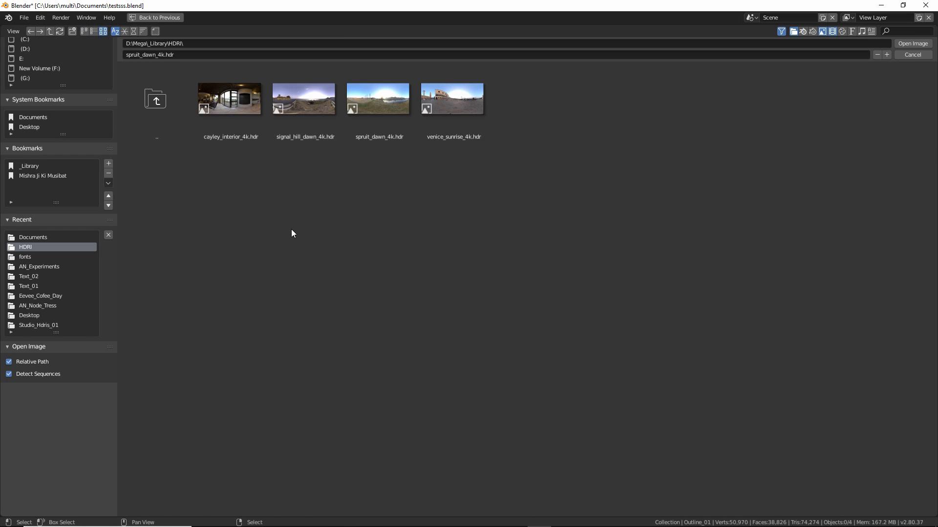
left_click(456, 102)
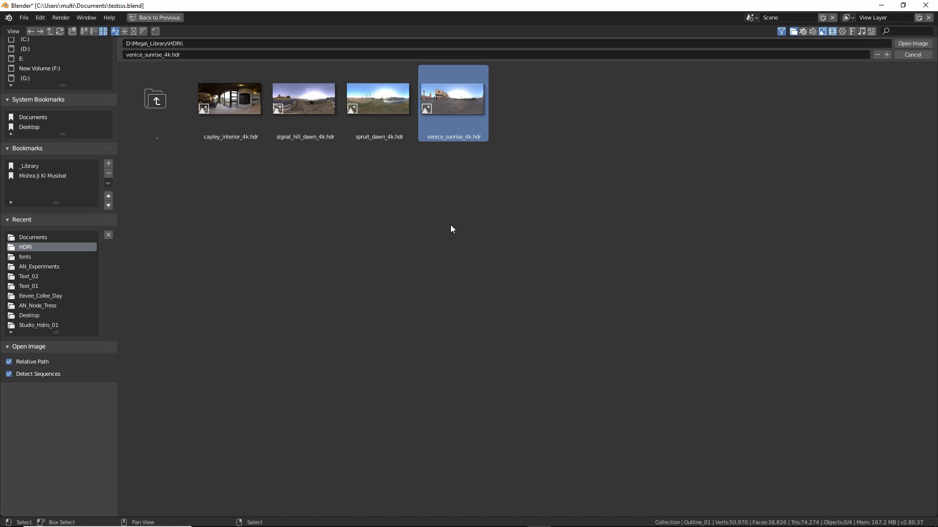
key("Return")
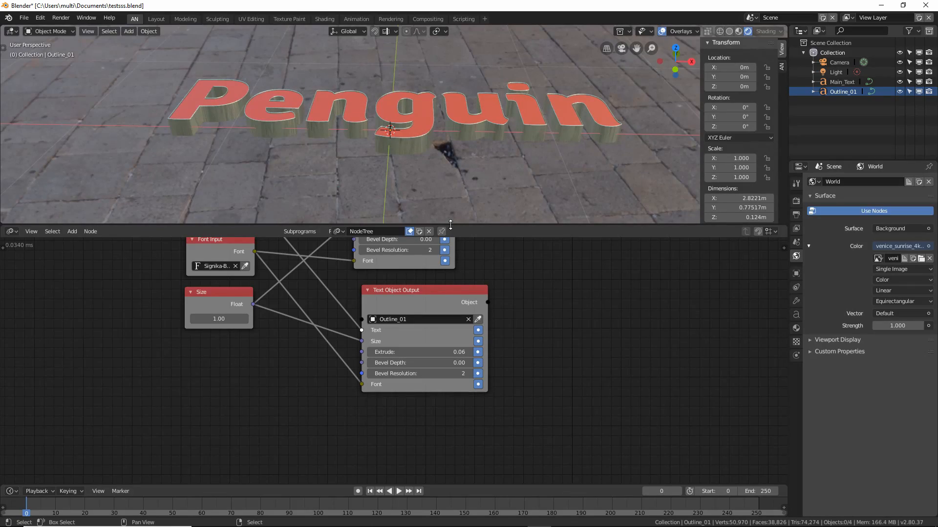
middle_click_drag(499, 177, 490, 138)
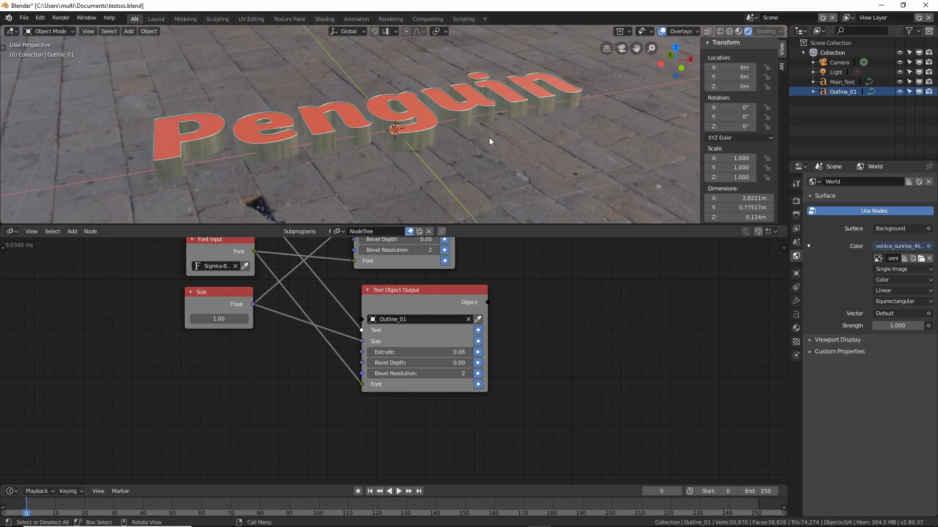
middle_click_drag(425, 145, 336, 113)
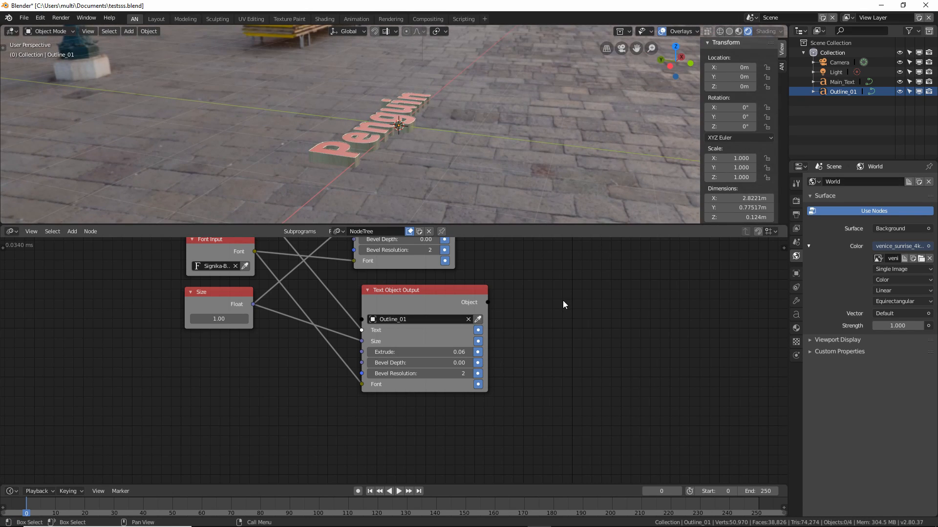
Move the Outline_01 output node closer beneath the Main_Text output node and review the text in its new surroundings
middle_click_drag(561, 303, 532, 369)
left_click_drag(443, 373, 427, 365)
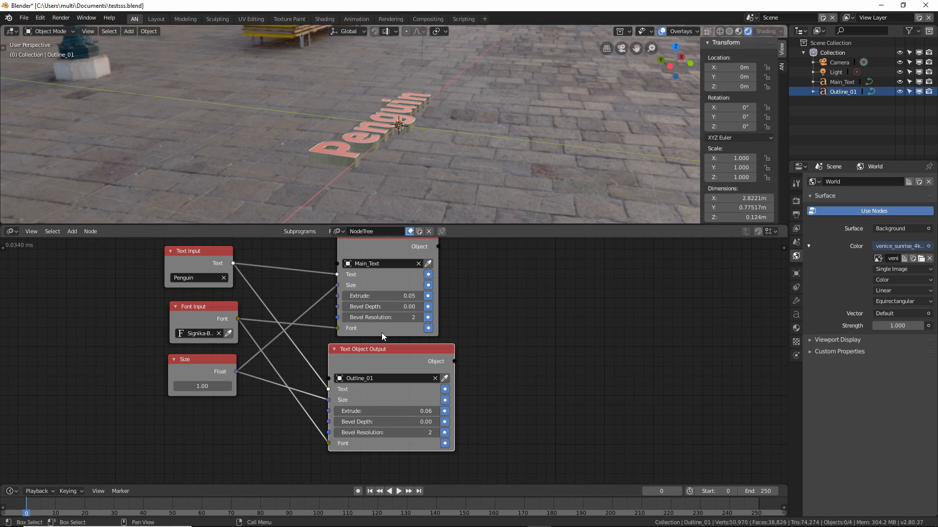
scroll(376, 159, "up", 4)
middle_click_drag(361, 154, 333, 195)
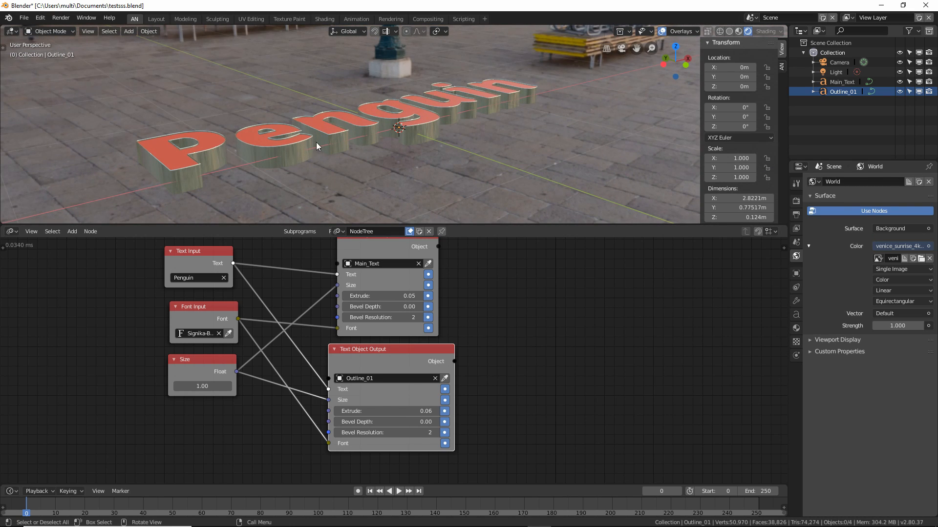
mouse_move(316, 142)
middle_mouse_down()
mouse_move(312, 166)
mouse_move(313, 151)
middle_mouse_up()
middle_click_drag(500, 314, 517, 269)
middle_click_drag(520, 301, 448, 331)
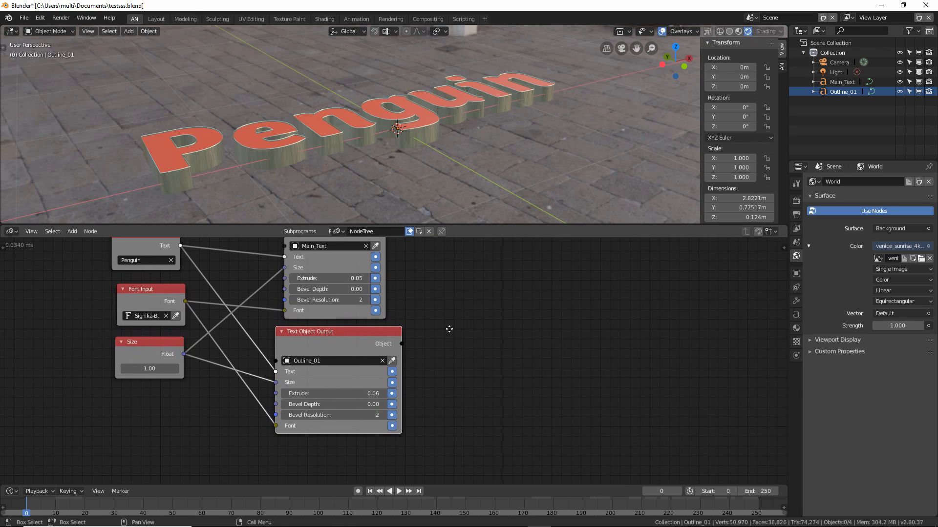
Duplicate the Outline_01 text object in place and rename the copy Outline_02
left_click(837, 93)
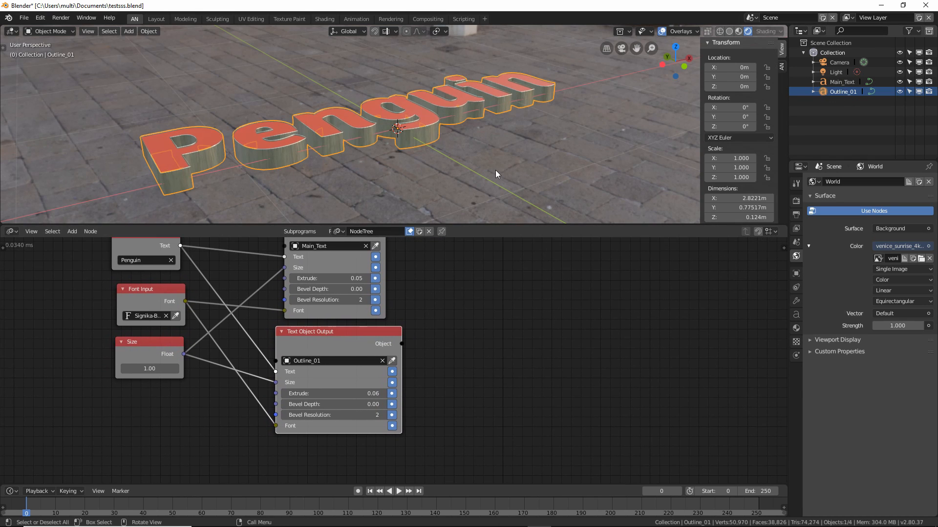
key("shift+d")
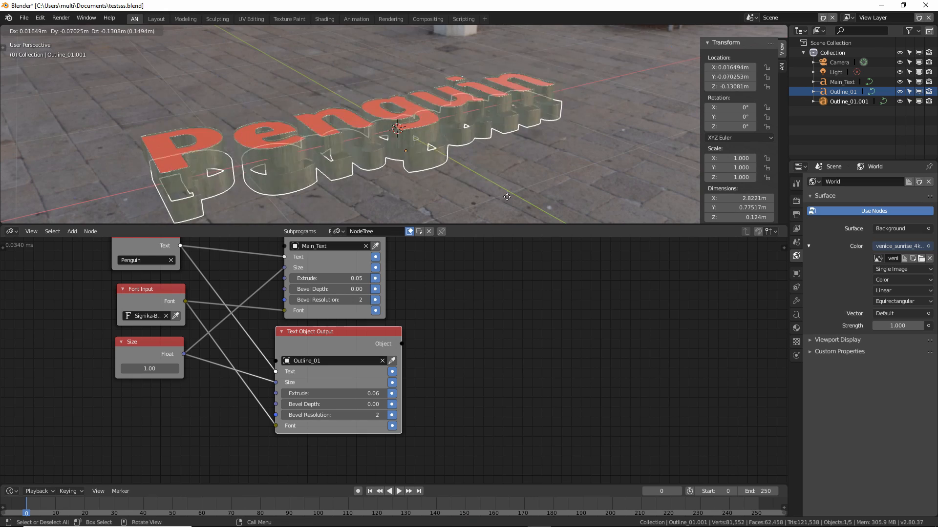
key("Escape")
left_click(852, 101)
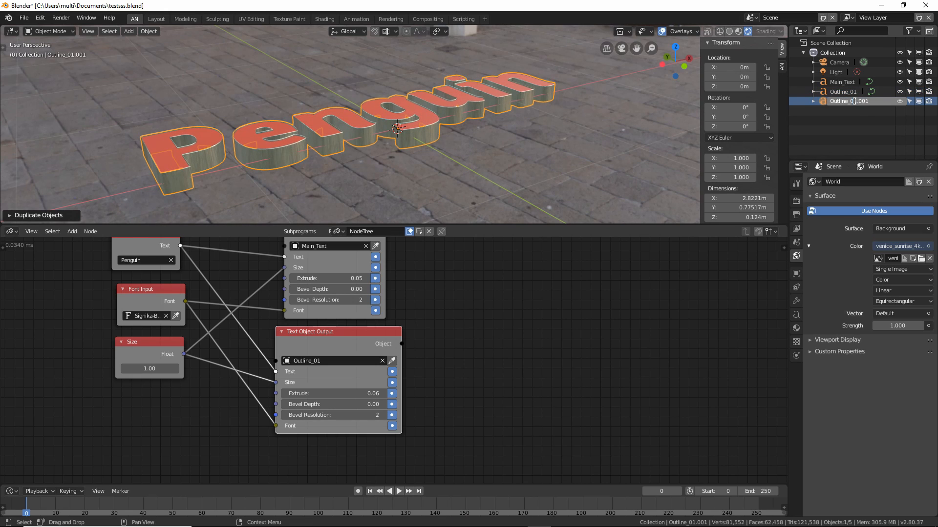
type("Outline_02")
key("Return")
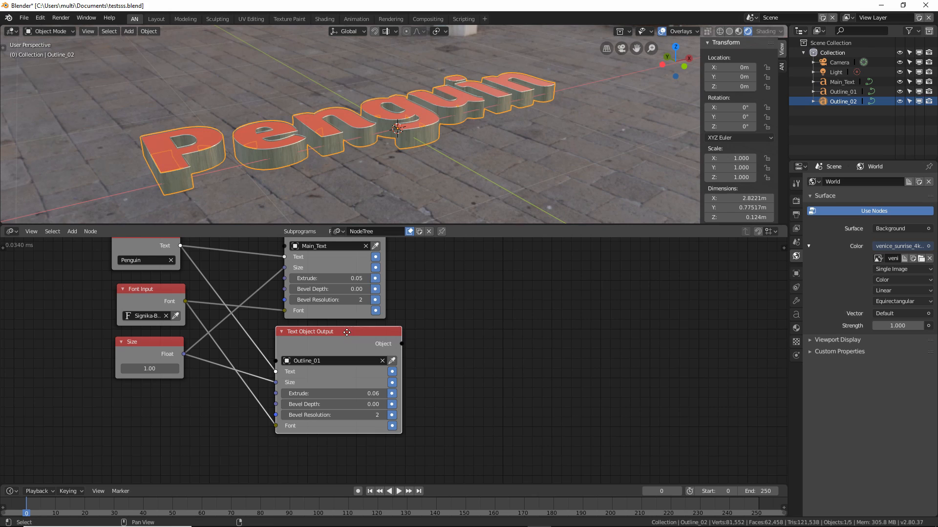
Duplicate the Outline_01 Text Object Output node and assign the Outline_02 object to the copy
key("shift+d")
left_click(527, 338)
left_click(561, 364)
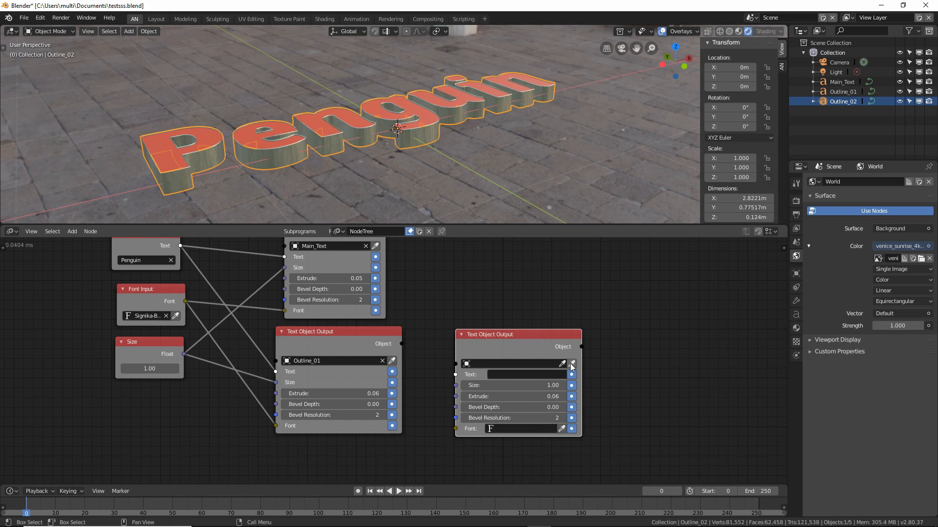
left_click(572, 364)
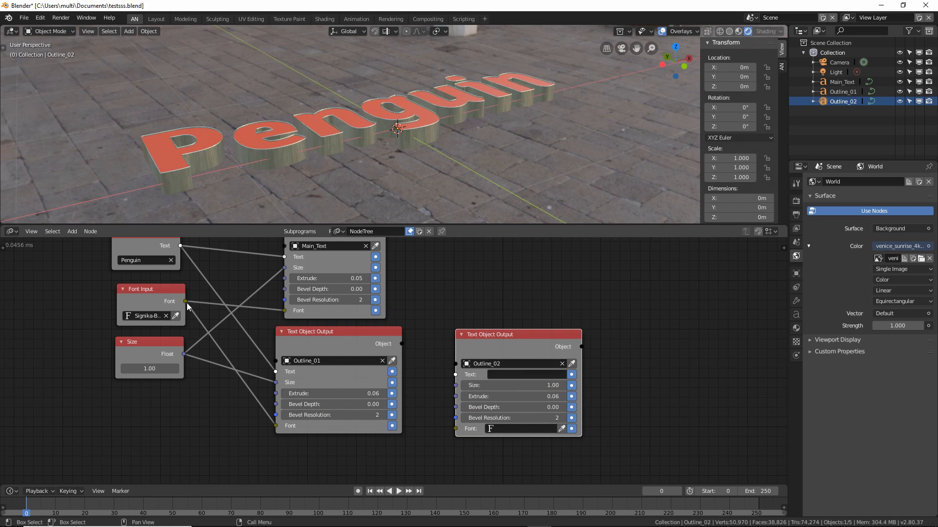
Link the shared Text Input, Font Input and Size nodes to the matching inputs of the Outline_02 output node
left_click_drag(180, 246, 455, 374)
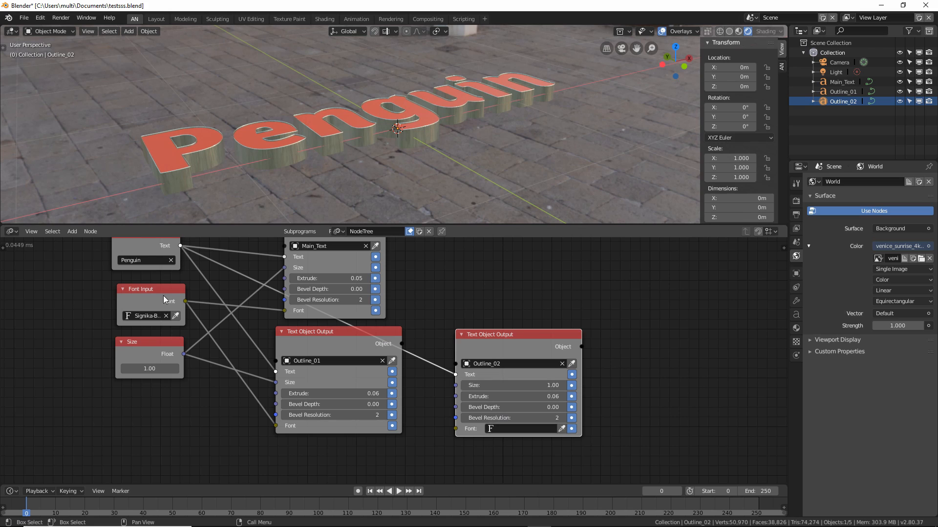
middle_click_drag(189, 272, 188, 294)
left_click_drag(185, 322, 456, 450)
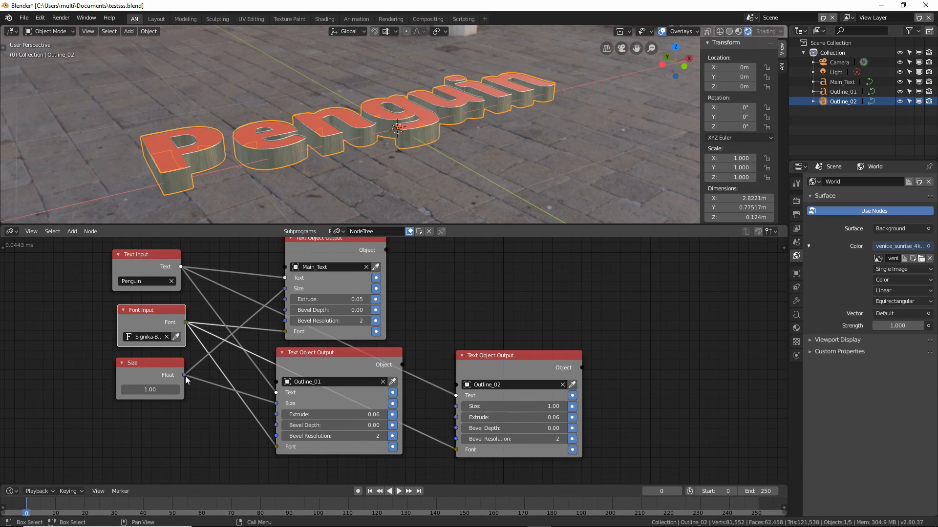
left_click_drag(184, 375, 456, 407)
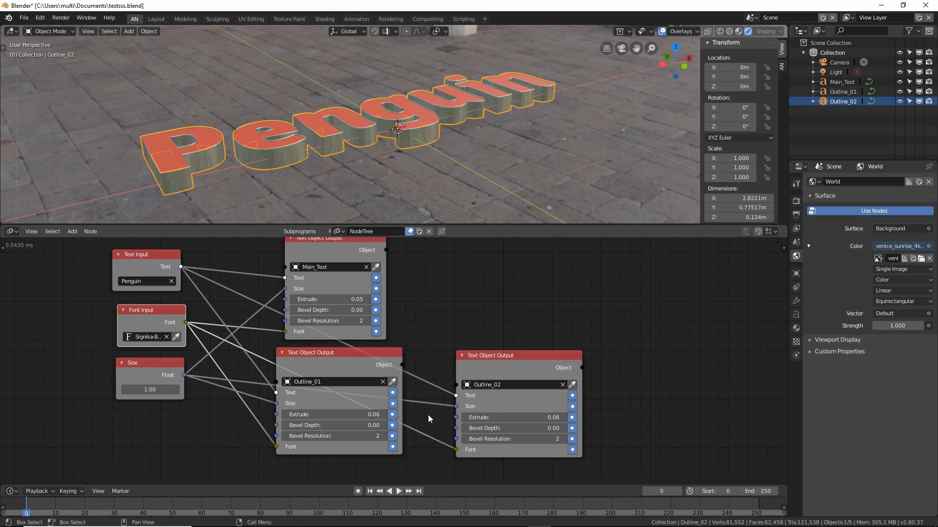
Place the Outline_02 output node beneath the Outline_01 output node and save the file
key("g")
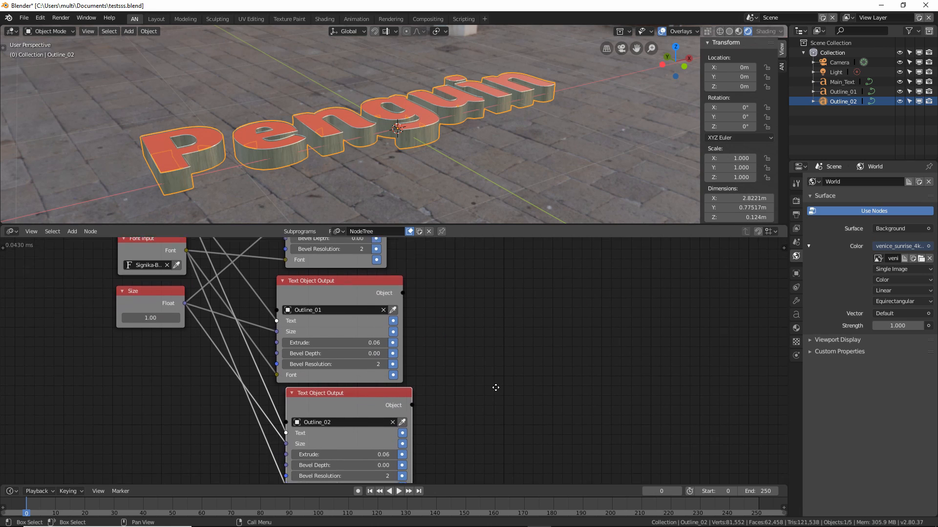
middle_click_drag(495, 388, 511, 354)
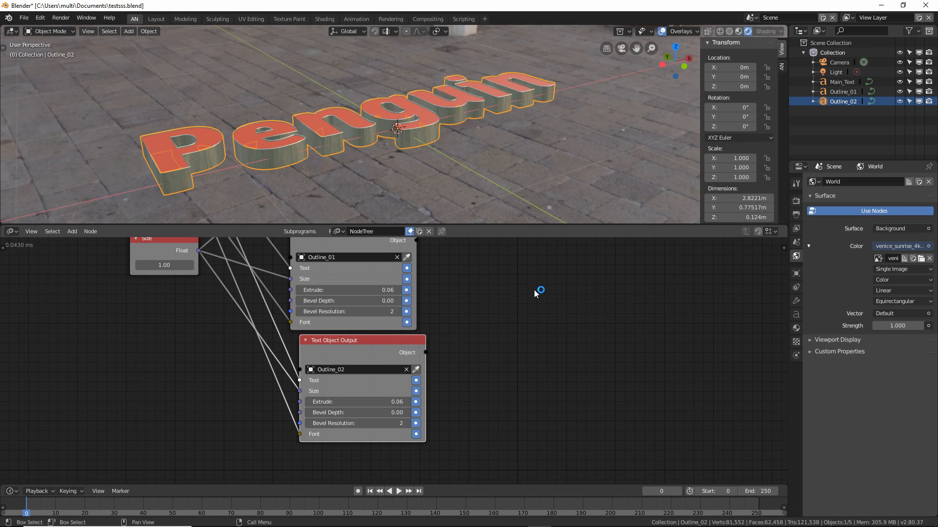
middle_click_drag(535, 293, 525, 318)
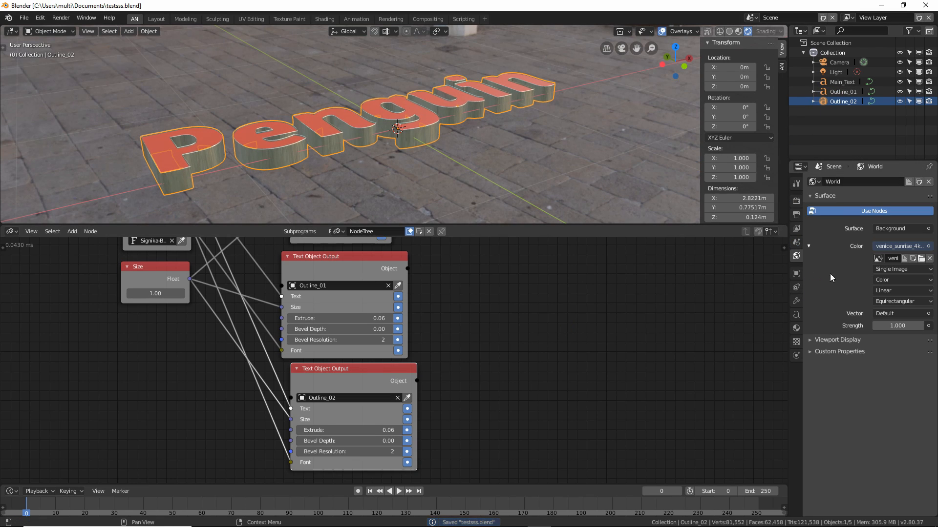
Give Outline_02 its own single-user copy of the material, named Outline_02_M, and make its base color blue
left_click(795, 326)
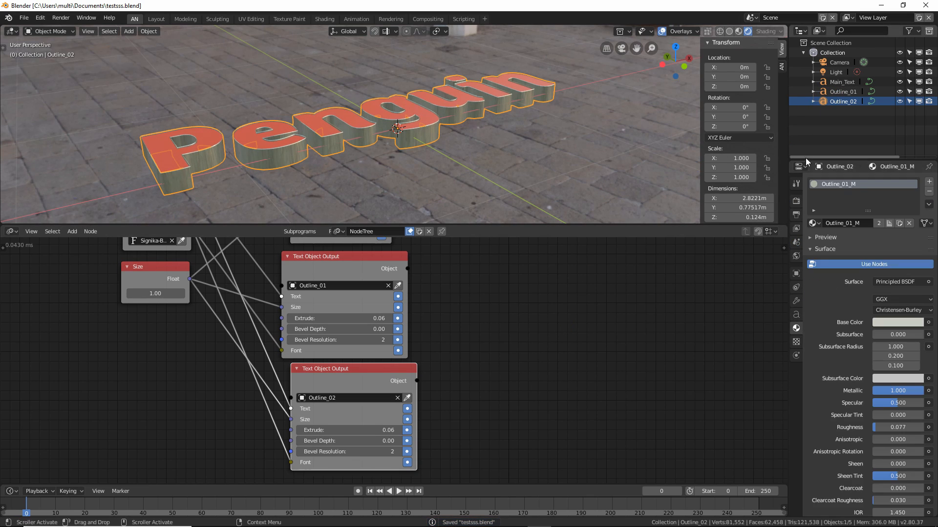
left_click(898, 223)
double_click(861, 184)
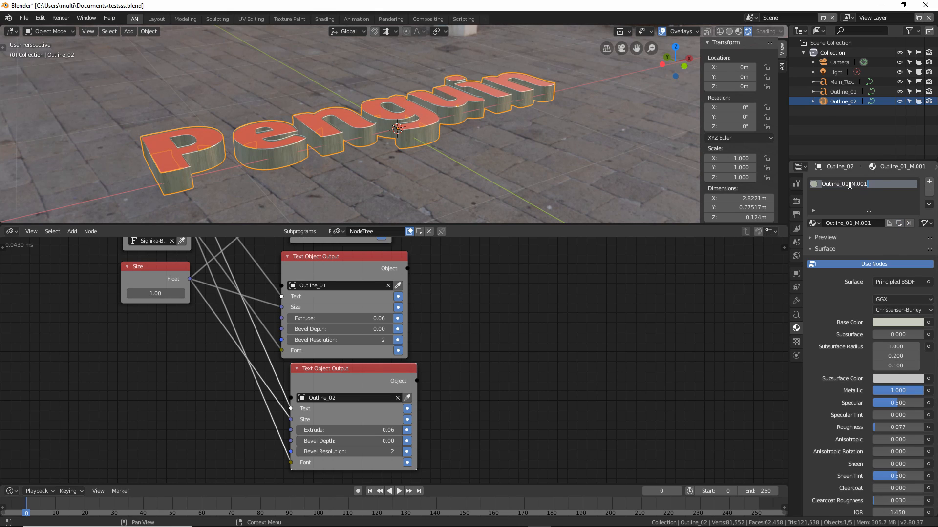
key("End")
type("_")
key("Return")
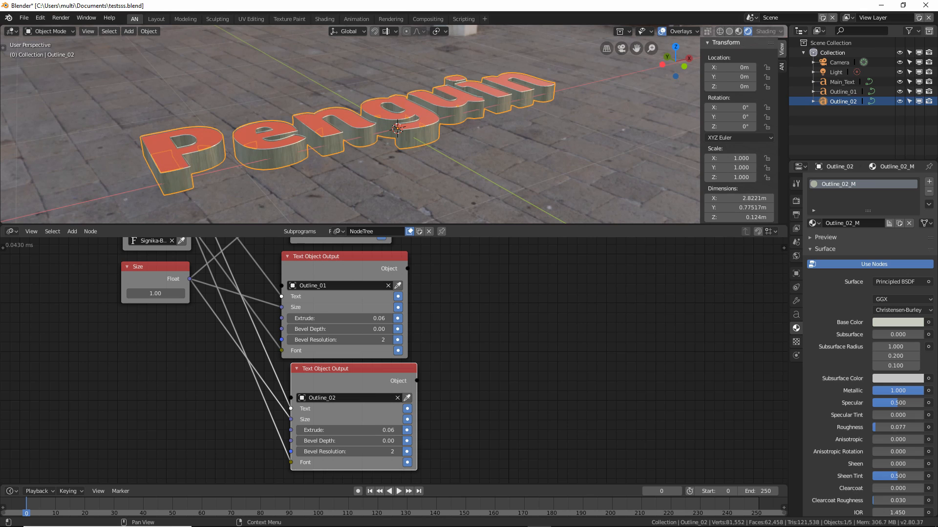
left_click(903, 323)
left_click(889, 212)
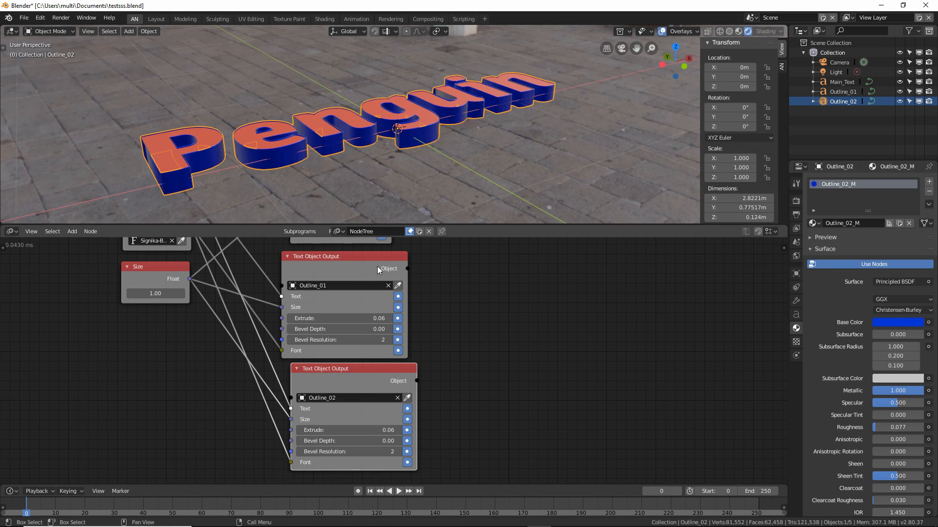
Try a smaller Extrude on the Outline_02 output node, first 0.03 and finally 0.04
scroll(405, 133, "up", 4)
middle_click_drag(415, 132, 454, 120)
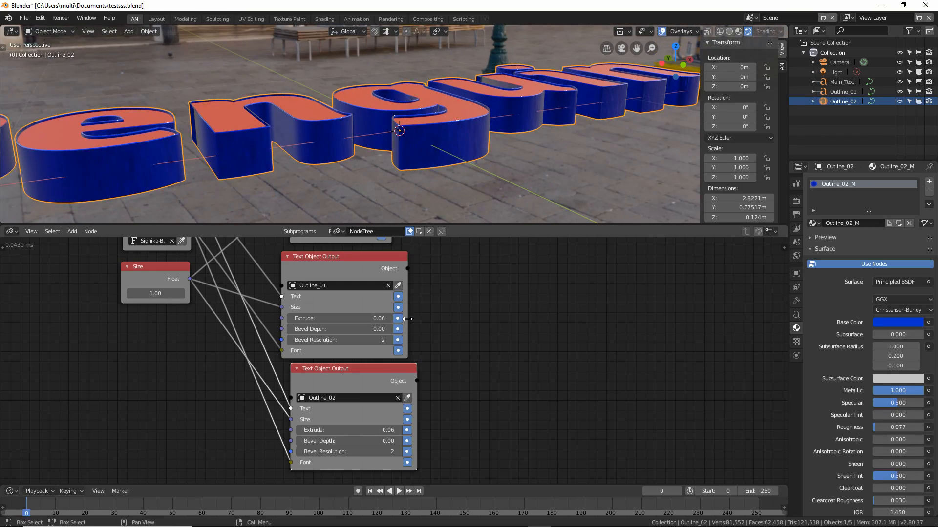
middle_click_drag(470, 343, 479, 306)
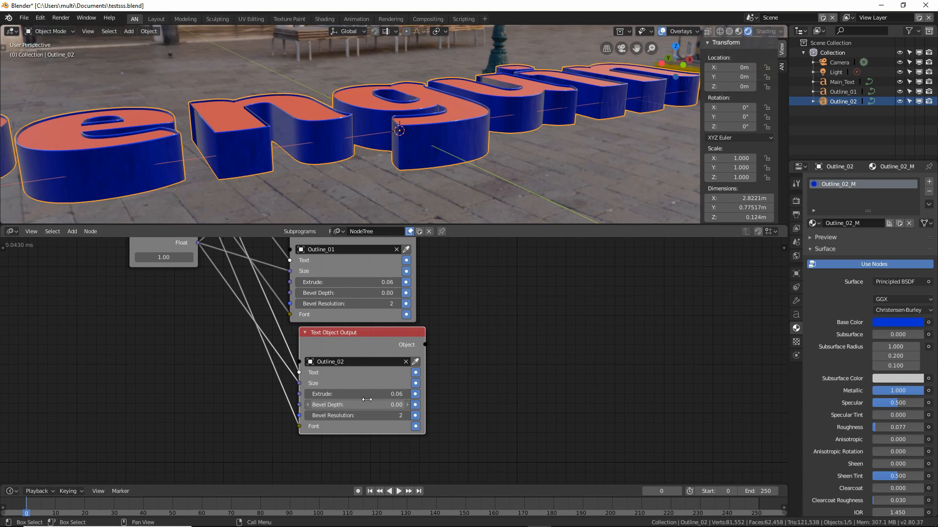
mouse_move(352, 395)
left_mouse_down()
mouse_move(401, 394)
mouse_move(337, 394)
left_mouse_up()
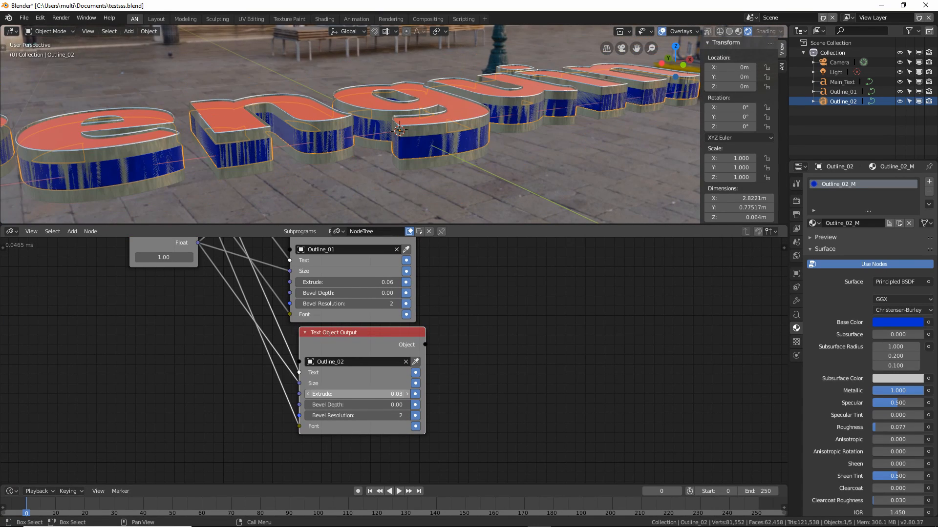
left_click(406, 393)
left_click(331, 398)
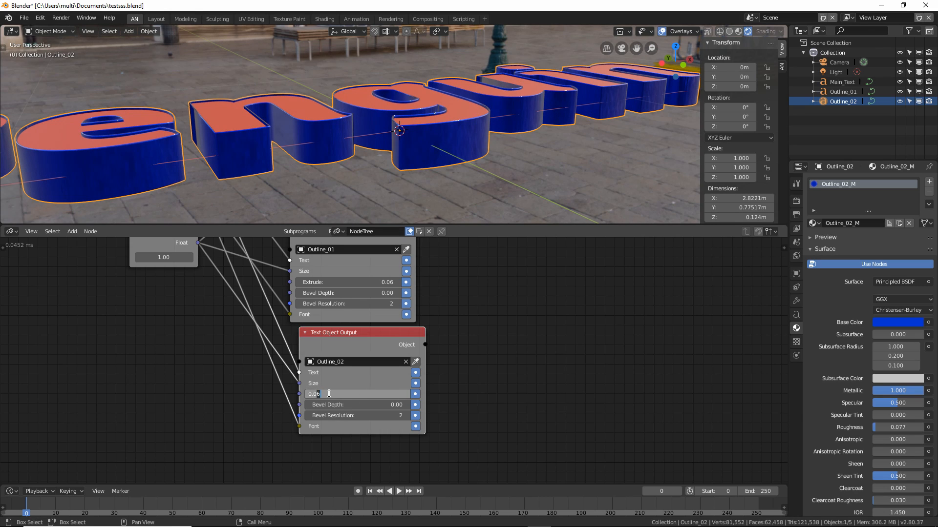
key("BackSpace")
type("4")
key("Return")
Set the Extrude of the Outline_02 output node to 0.045 and inspect the sides of the letters
middle_click_drag(411, 142, 418, 118)
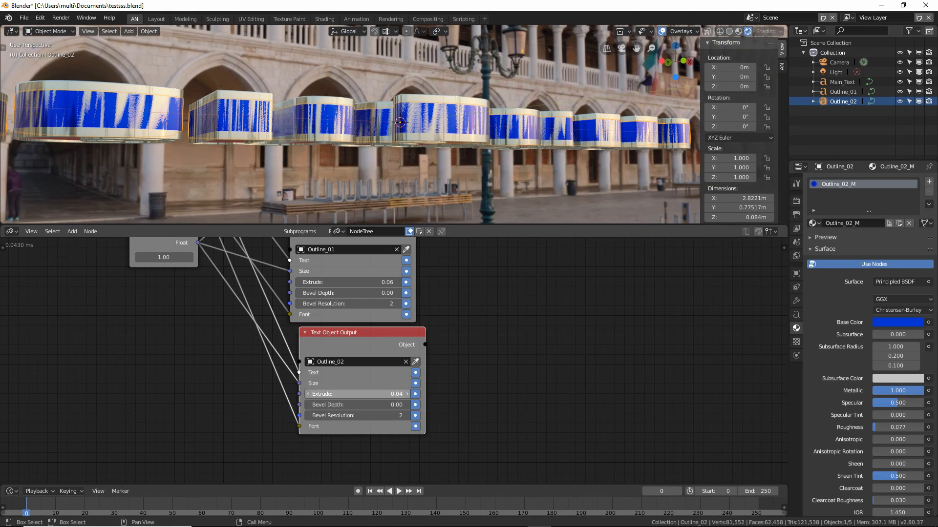
key("BackSpace")
type("5")
key("Return")
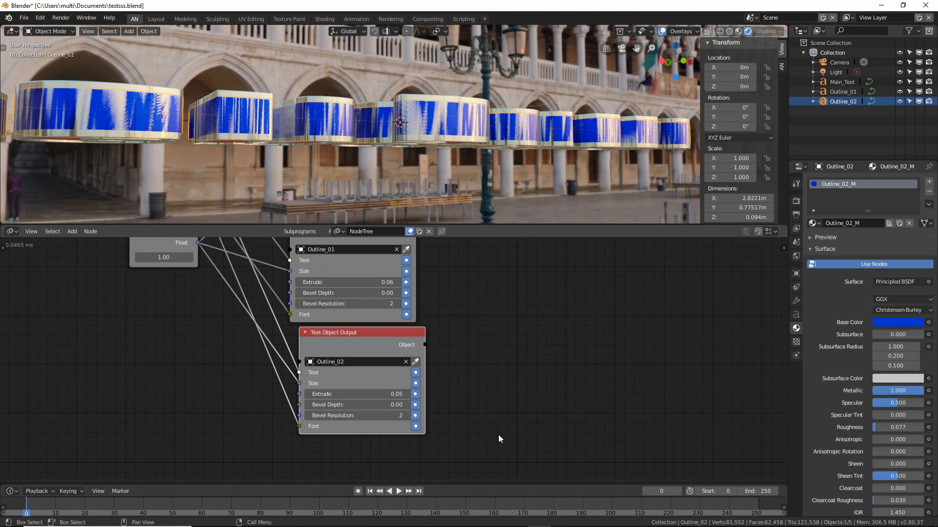
middle_click_drag(489, 117, 487, 156)
scroll(487, 156, "up", 2)
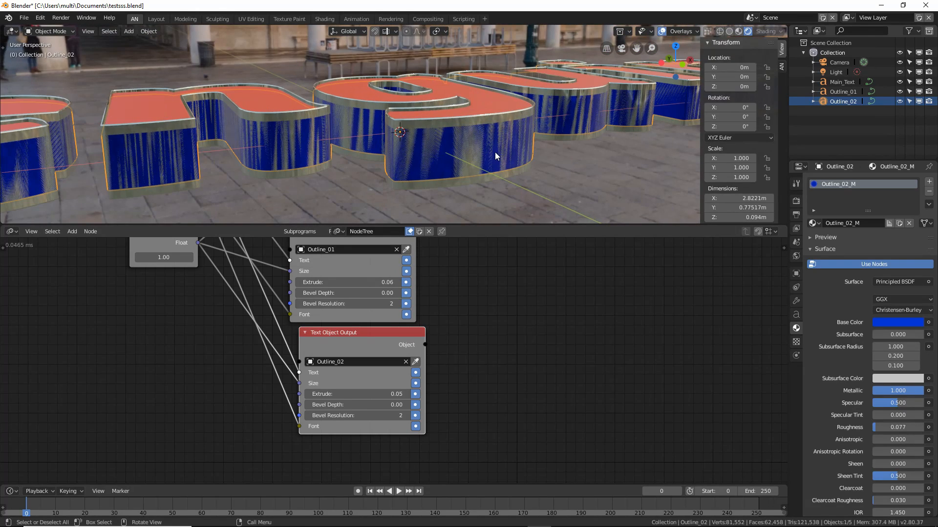
Set the geometry Offset of Outline_02 to 0.01 m and inspect the letter sides up close
left_click(796, 315)
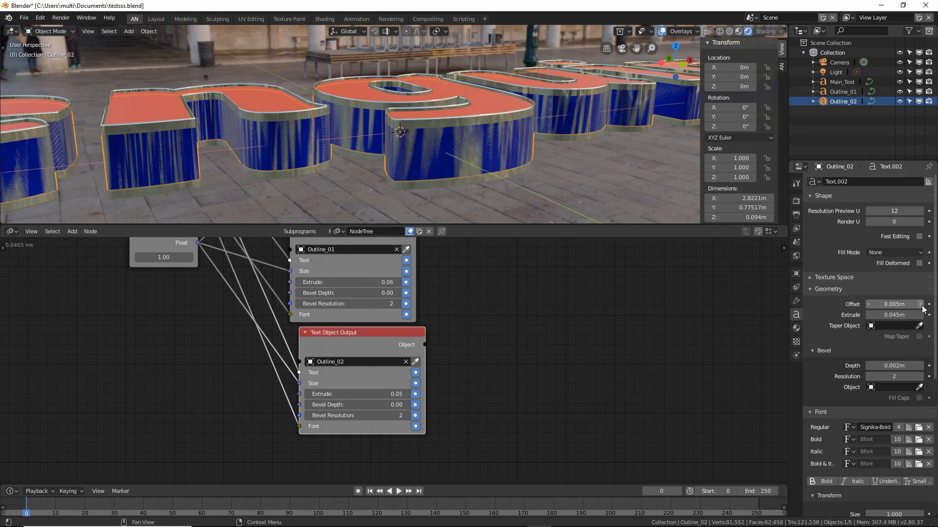
left_click(901, 304)
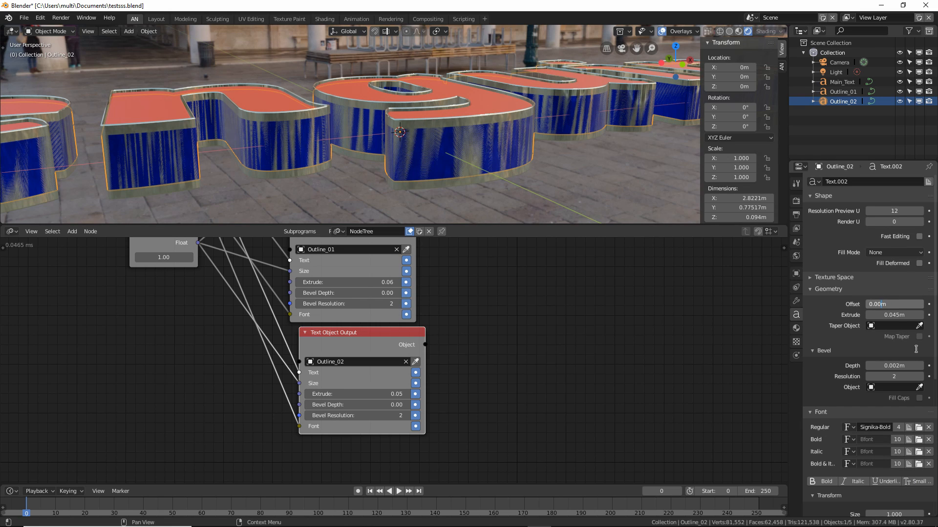
type("1")
key("Return")
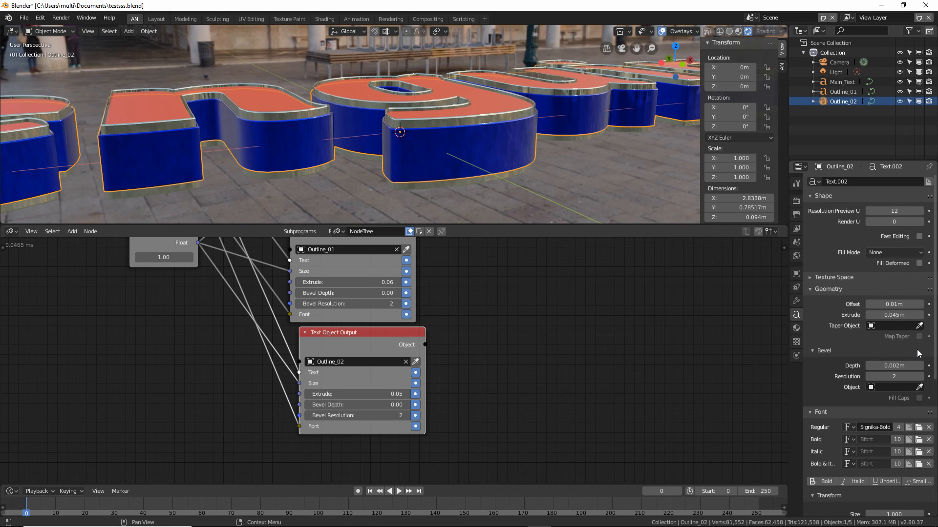
scroll(446, 110, "down", 4)
middle_click_drag(445, 110, 433, 127)
scroll(455, 126, "up", 4)
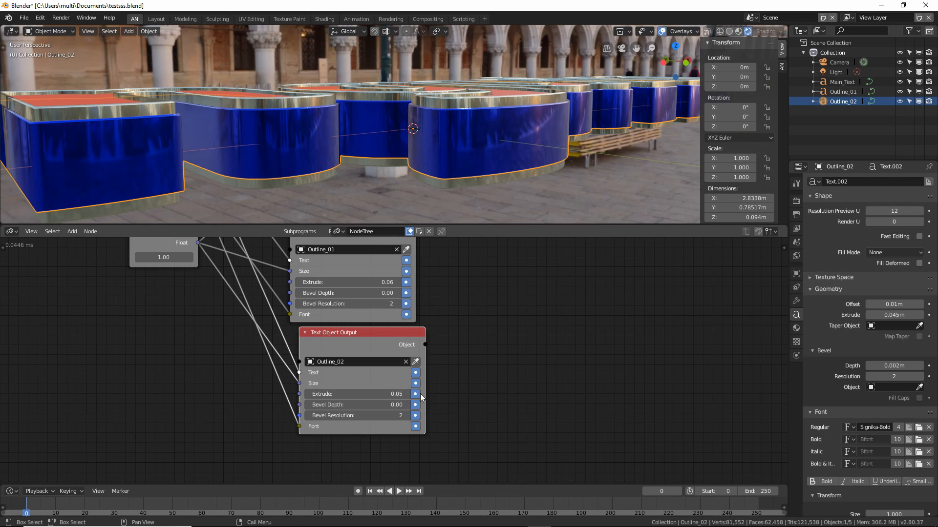
Raise the Extrude of the Outline_02 output node to 0.05, then to 0.055, and review the whole text
left_click(399, 394)
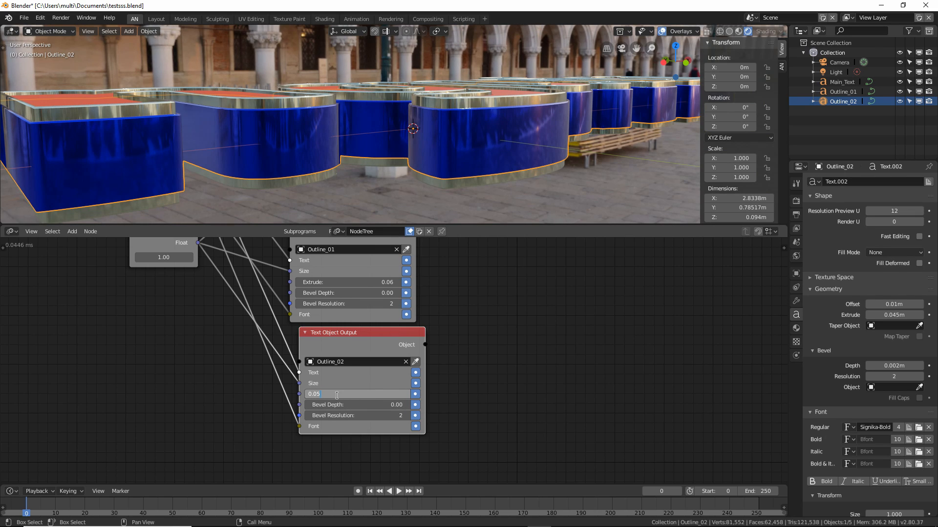
key("Return")
left_click(338, 395)
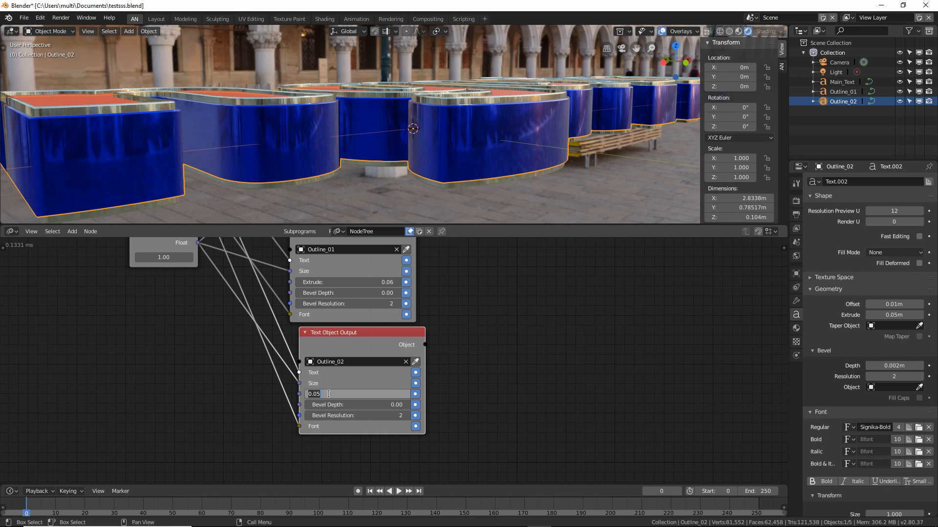
key("Return")
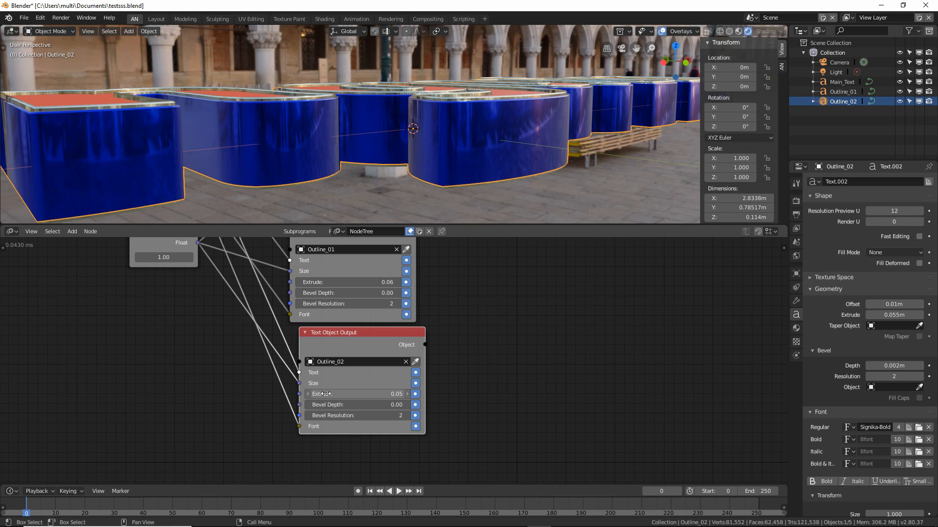
middle_click_drag(518, 215, 447, 159)
scroll(447, 159, "down", 3)
Move the Size, Font Input and Text Input nodes downward, keeping them stacked beside the text output nodes
middle_click_drag(420, 261, 521, 346)
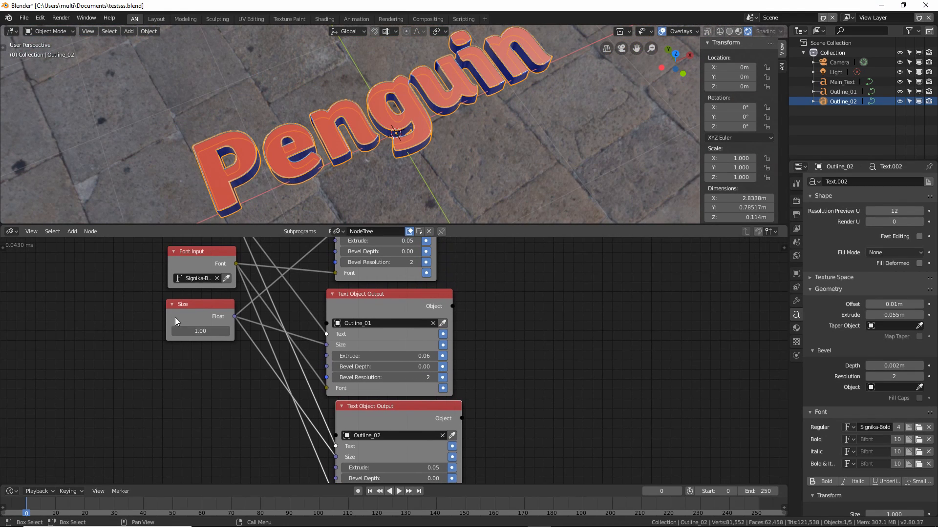
left_click_drag(175, 317, 164, 375)
left_click_drag(198, 260, 186, 314)
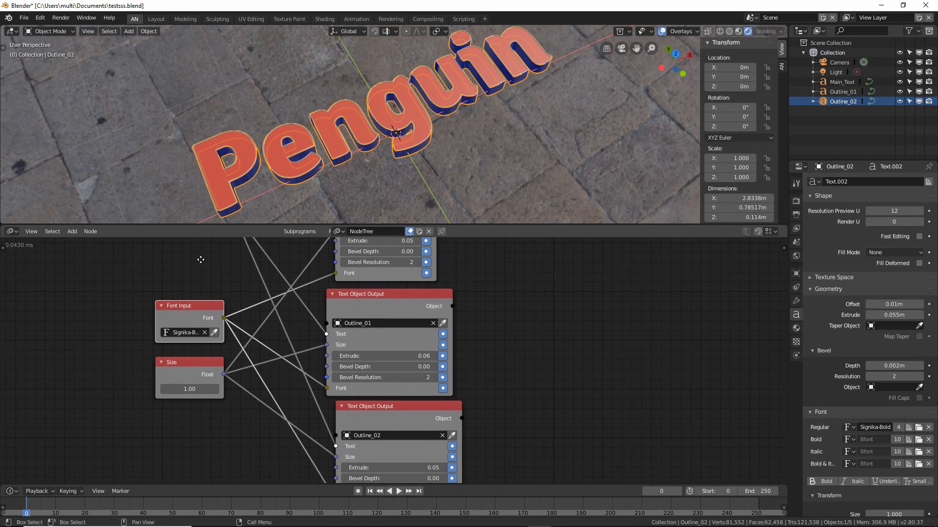
middle_click_drag(201, 259, 221, 331)
left_click_drag(216, 286, 215, 339)
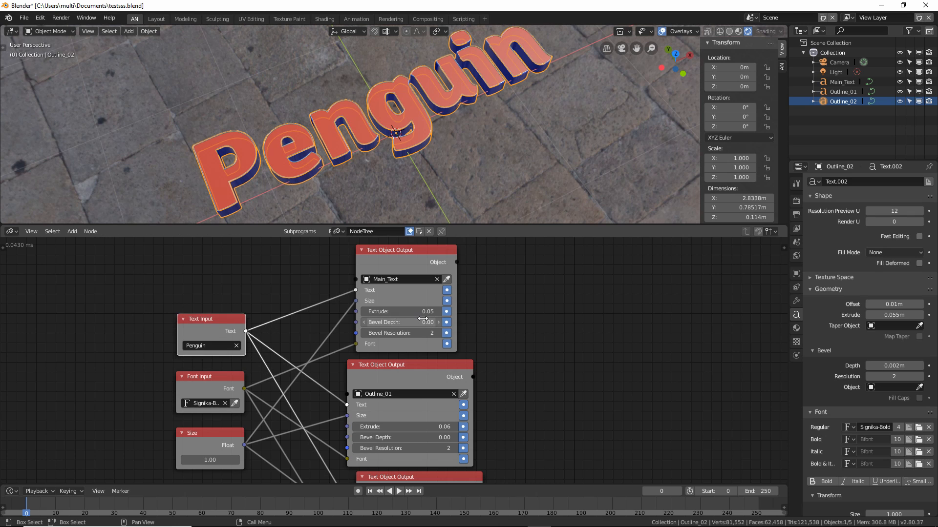
Duplicate the Outline_02 text object in place and rename the copy Outline_03
middle_click_drag(481, 201, 487, 349)
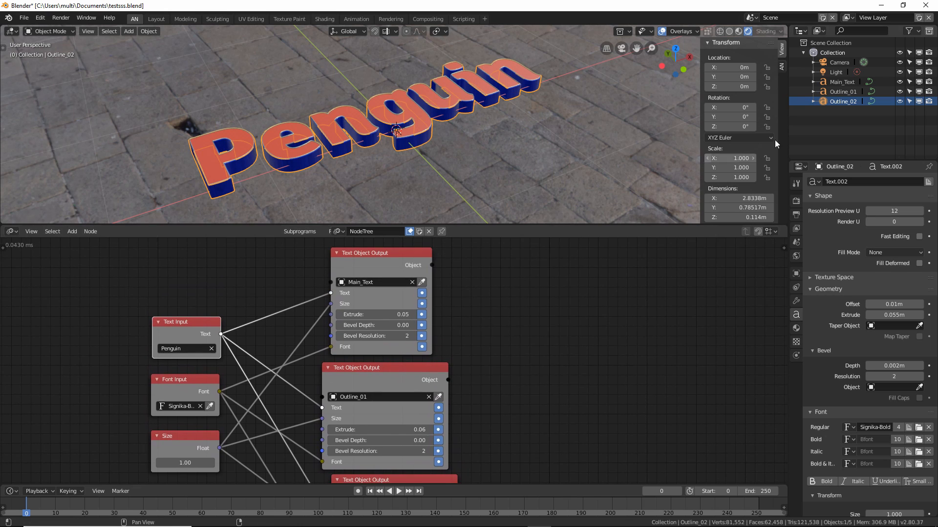
key("shift+d")
right_click(461, 161)
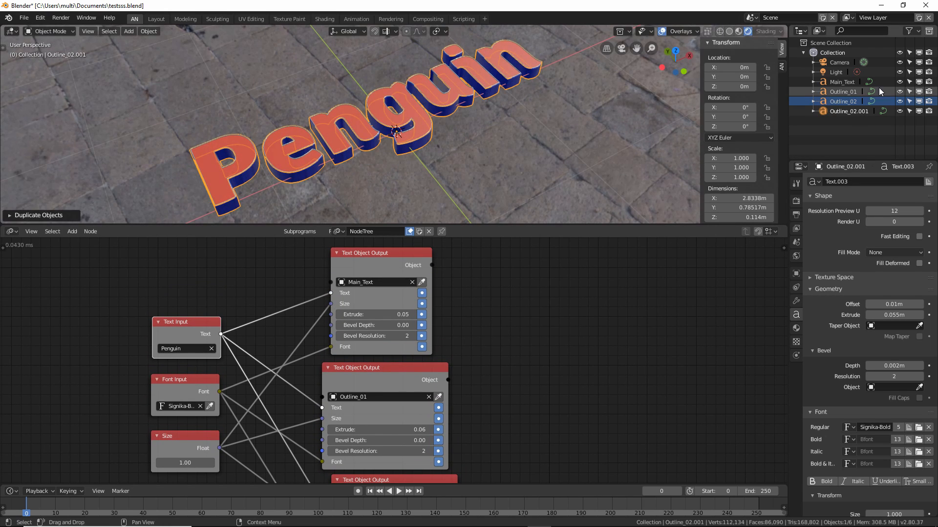
double_click(850, 111)
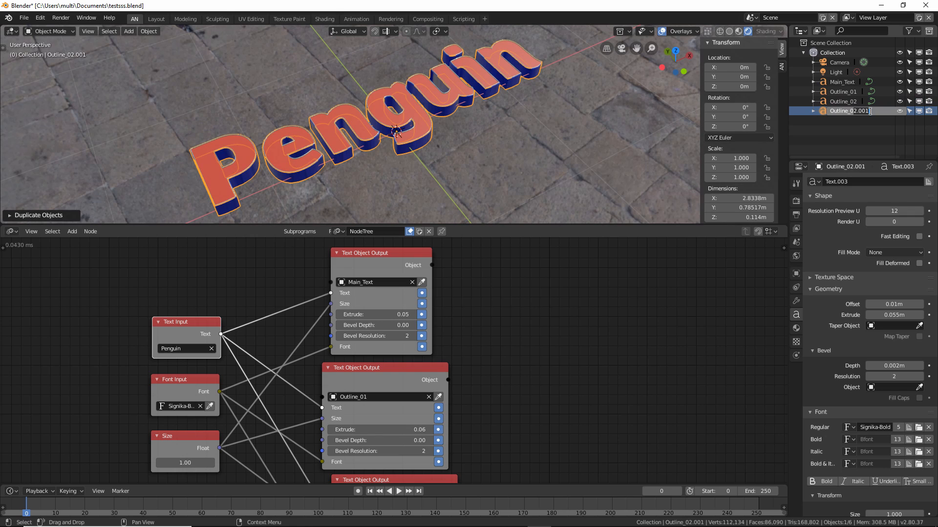
key("BackSpace")
key("BackSpace")
key("BackSpace")
key("BackSpace")
key("BackSpace")
type("3")
key("Return")
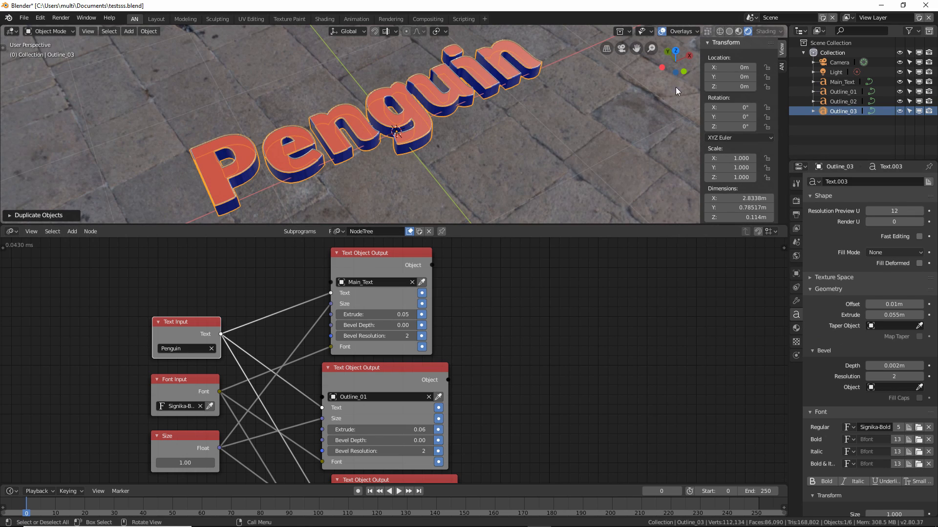
Raise Outline_03 along Z to about 0.43 m above the text and set its geometry Extrude to 0 m
left_click_drag(4, 50, 19, 60)
left_click(22, 107)
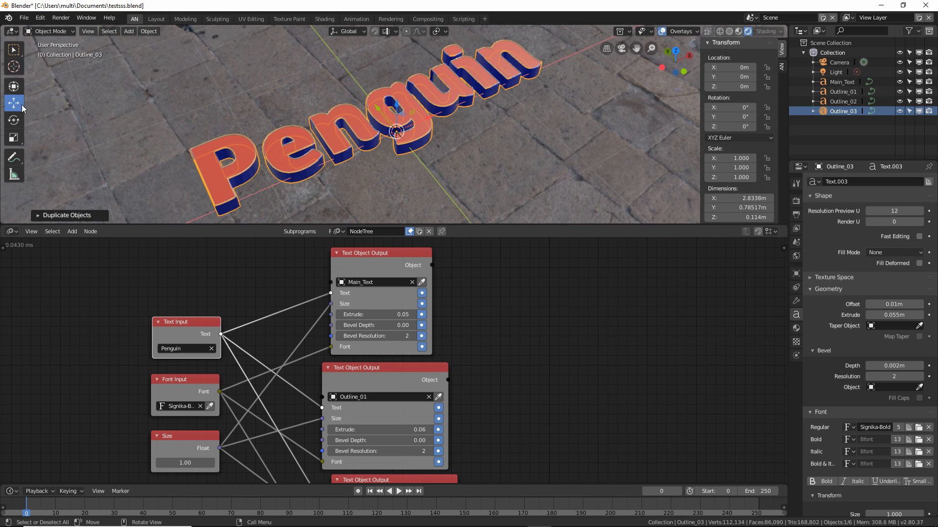
left_click_drag(394, 107, 396, 54)
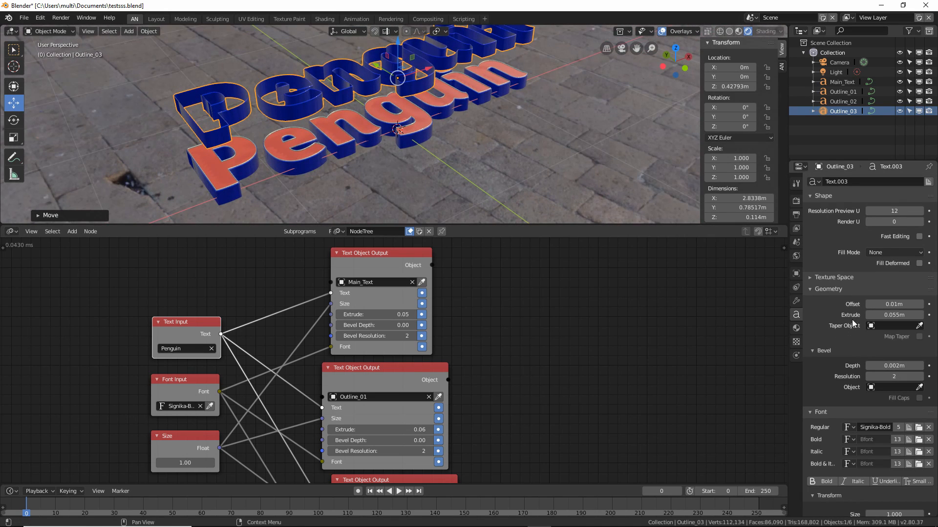
left_click(891, 316)
type("0")
key("Return")
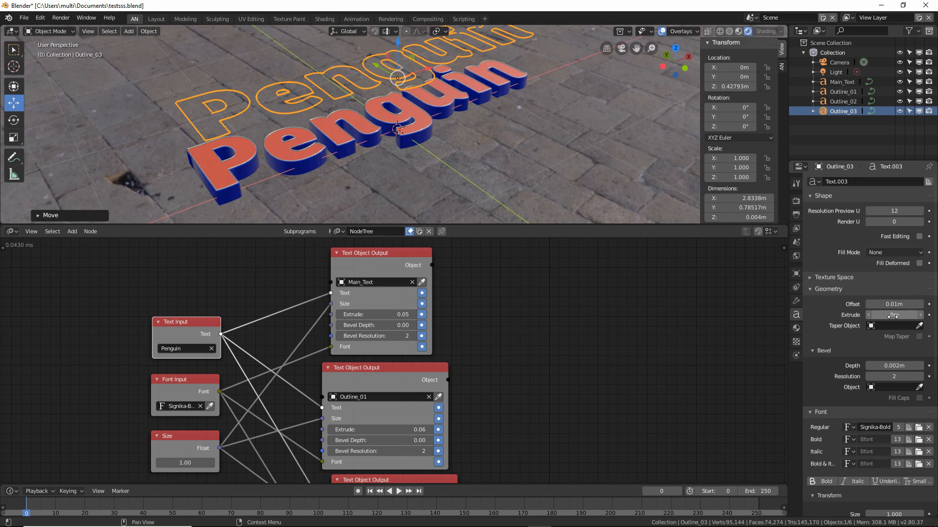
Lower Outline_03 along Z to about 0.085 m, just above the letters, and inspect the flat outline up close
left_click(430, 160)
middle_click_drag(440, 115, 360, 98)
left_click(381, 94)
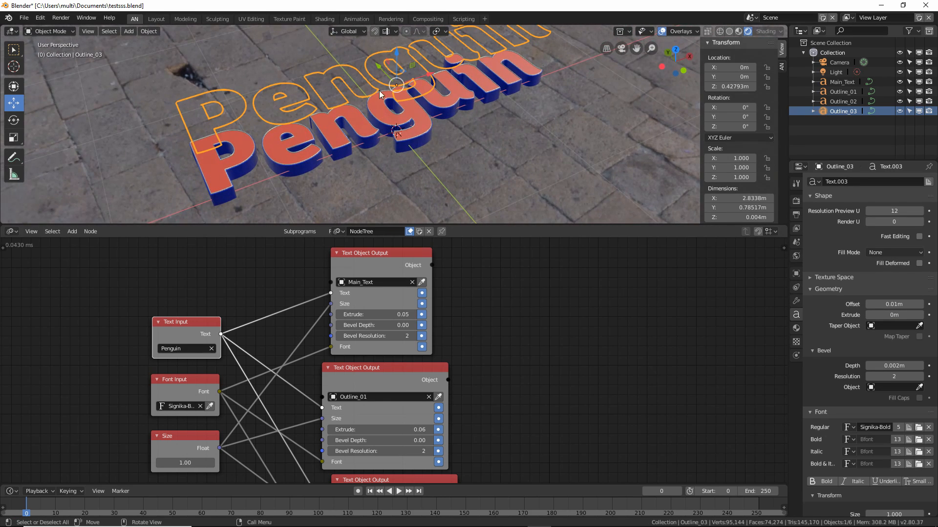
left_click_drag(402, 59, 397, 91)
middle_click_drag(449, 132, 356, 184)
left_click(454, 119)
scroll(454, 119, "up", 3)
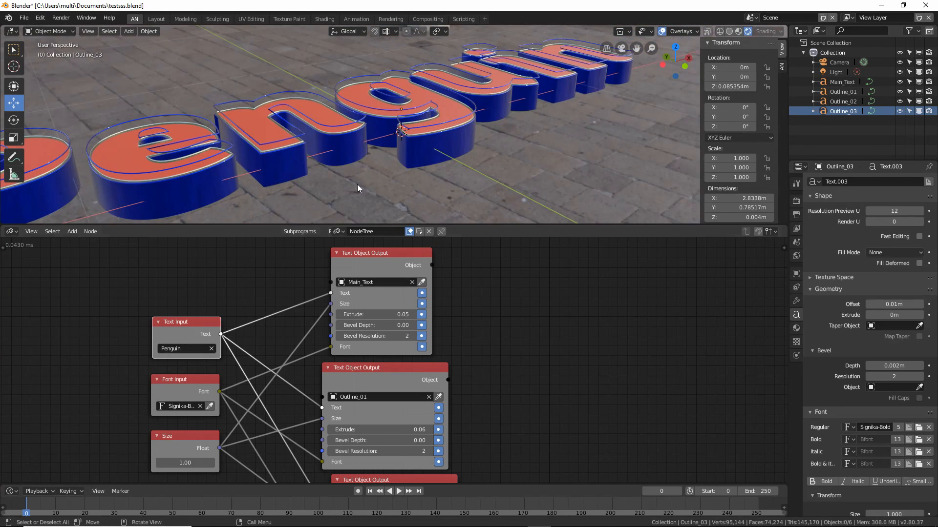
Delete the Outline_03 text object from the scene
left_click(829, 111)
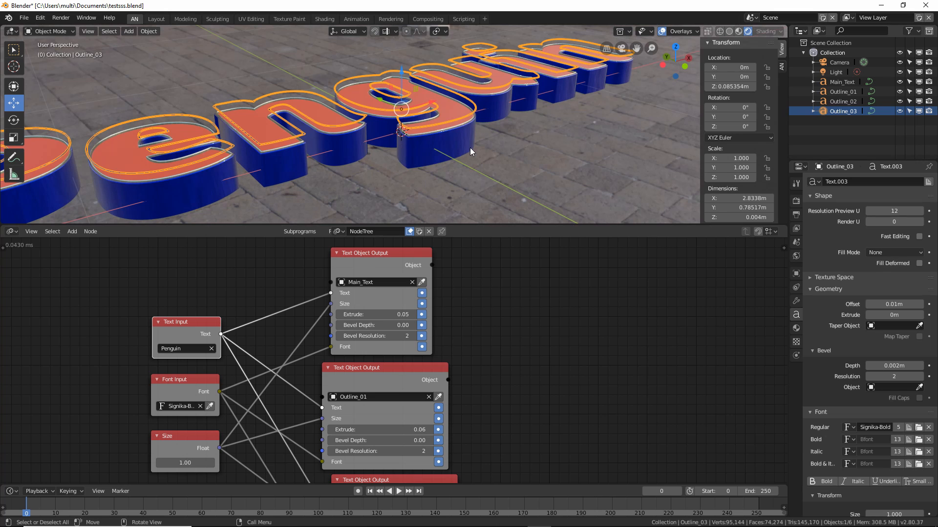
key("x")
left_click(484, 148)
middle_click_drag(476, 134, 470, 160)
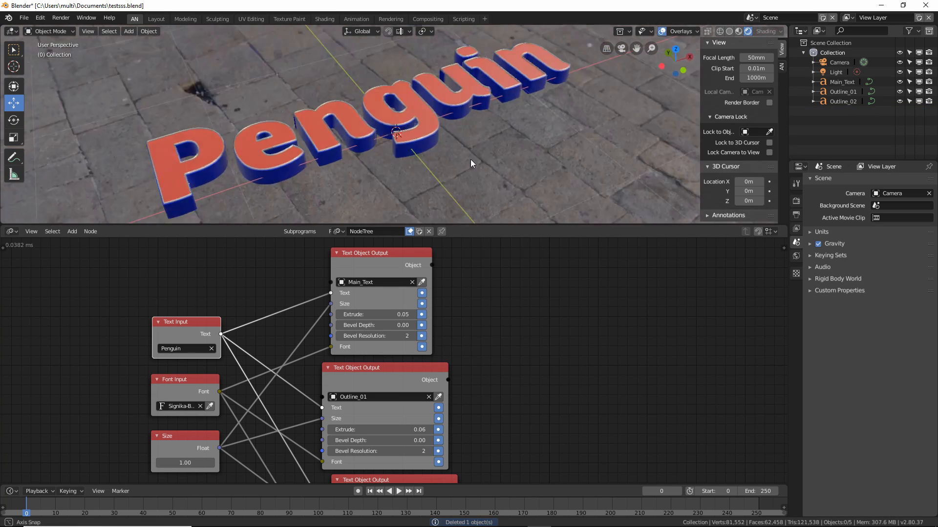
Move the Main_Text output node slightly upward to leave more space above the Outline_01 output node
scroll(487, 378, "down", 2)
middle_click_drag(488, 379, 491, 335)
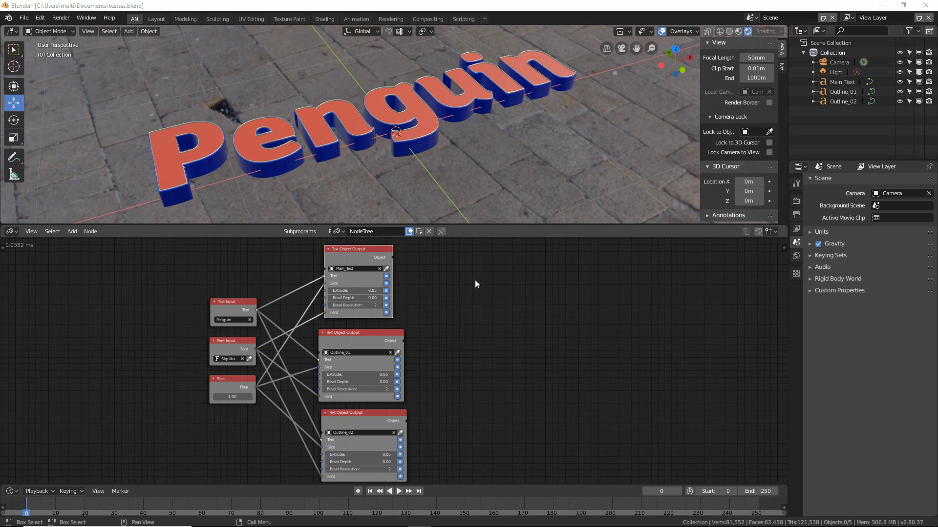
middle_click_drag(439, 347, 434, 320)
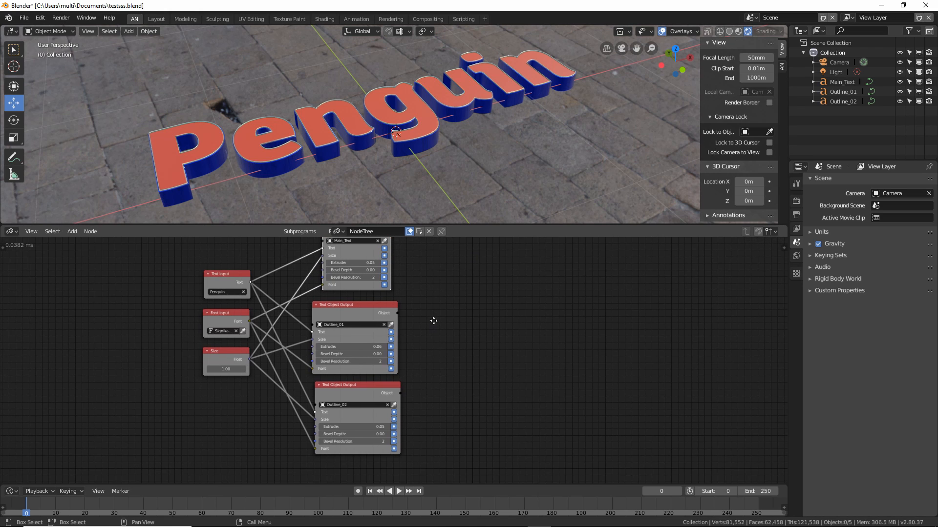
left_click_drag(437, 296, 544, 359)
middle_click_drag(482, 299, 472, 353)
left_click_drag(329, 278, 325, 267)
middle_click_drag(464, 402, 462, 377)
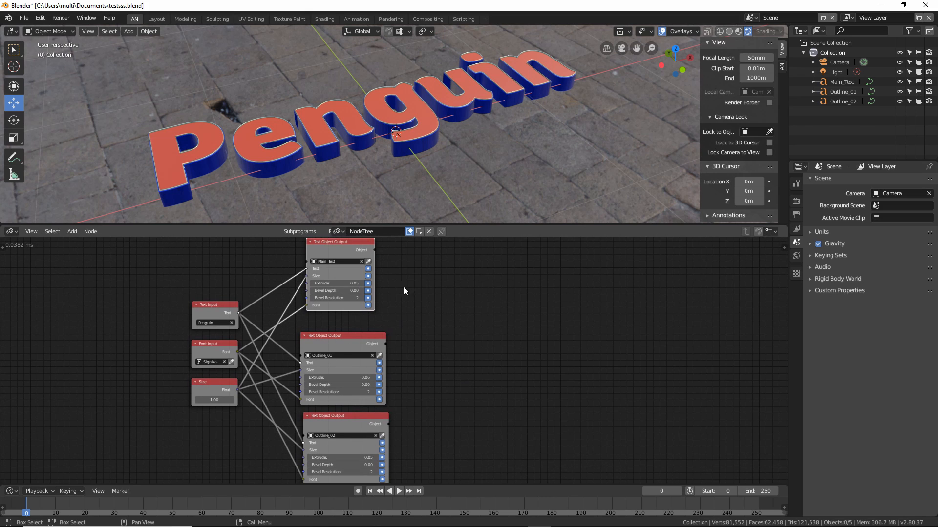
middle_click_drag(404, 291, 437, 310)
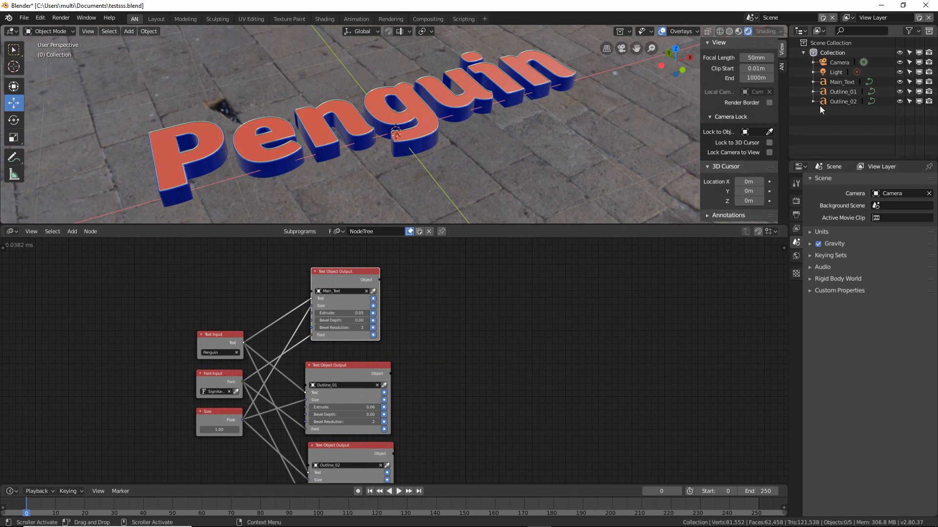
Disable Outline_01 and Outline_02 in the viewports and select the Main_Text object
left_click(918, 92)
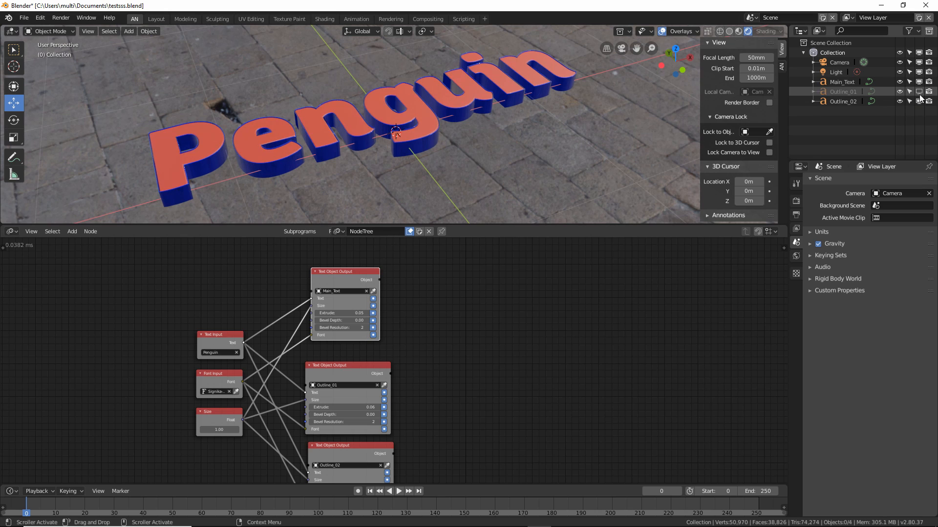
left_click(919, 101)
middle_click_drag(613, 90, 487, 114)
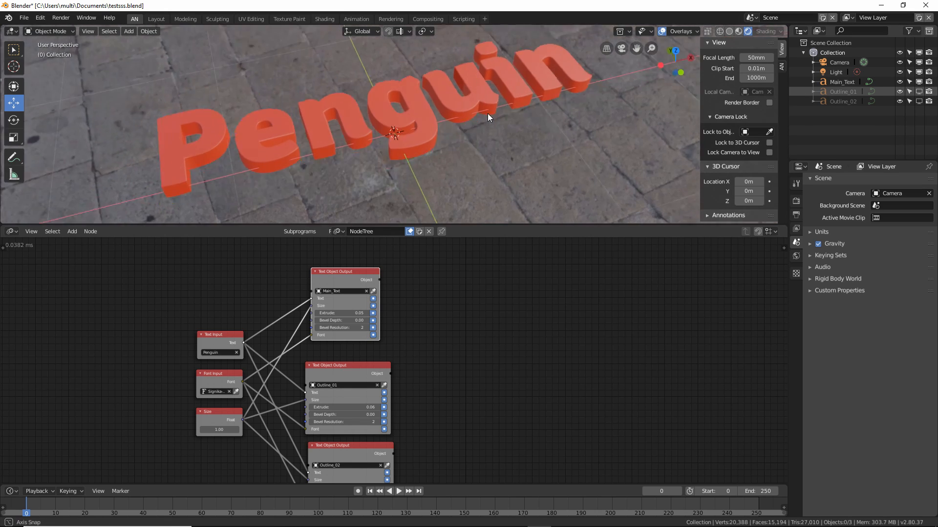
left_click(476, 101)
middle_click_drag(410, 161, 431, 124)
Nudge the Main_Text output node a little further up and away from the Outline_01 output node
middle_click_drag(403, 335, 370, 358)
mouse_move(302, 305)
left_mouse_down()
mouse_move(319, 295)
mouse_move(308, 294)
left_mouse_up()
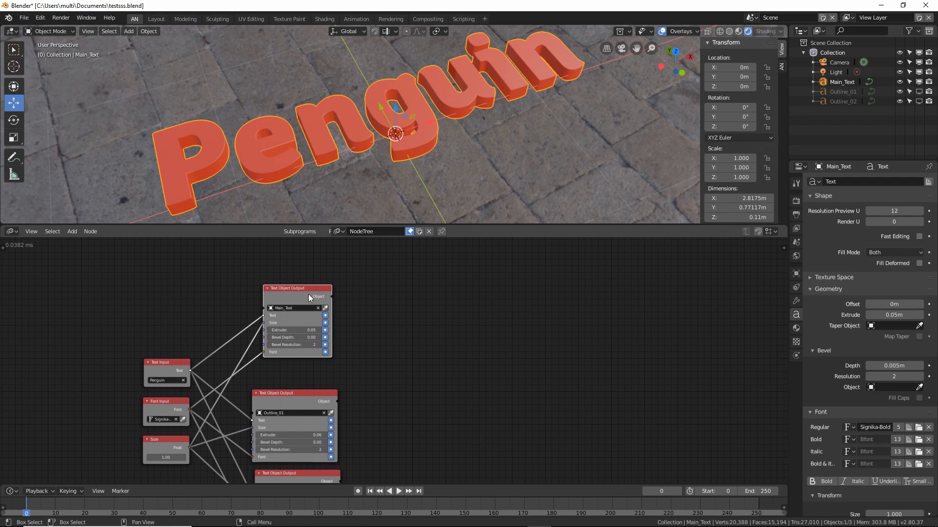
middle_click_drag(205, 186, 184, 153)
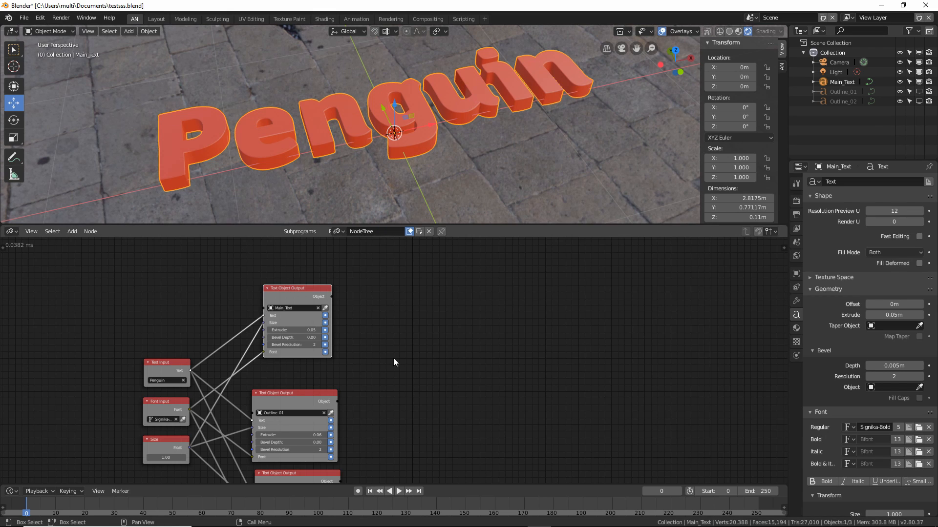
middle_click_drag(450, 332, 441, 332)
Search for "separ", add a Separate Text Object node and place it beside the Main_Text output node
key("shift+a")
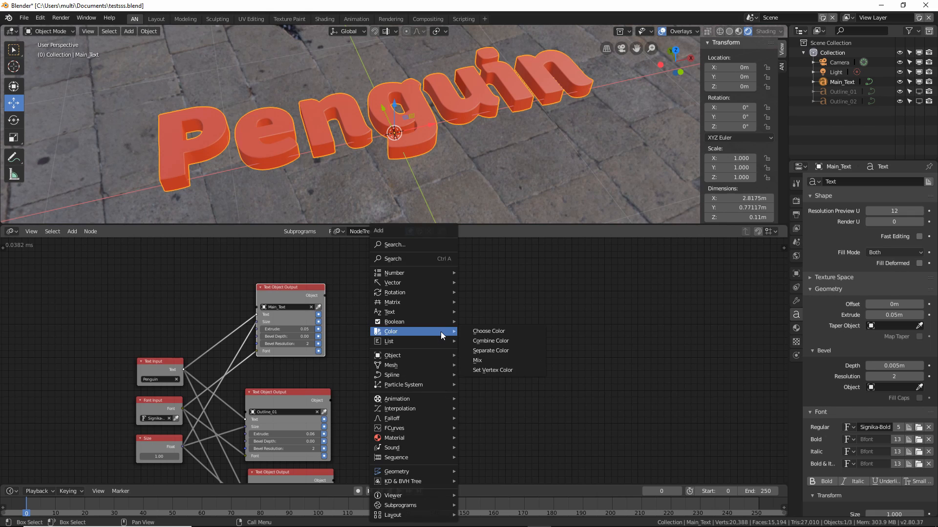
key("Escape")
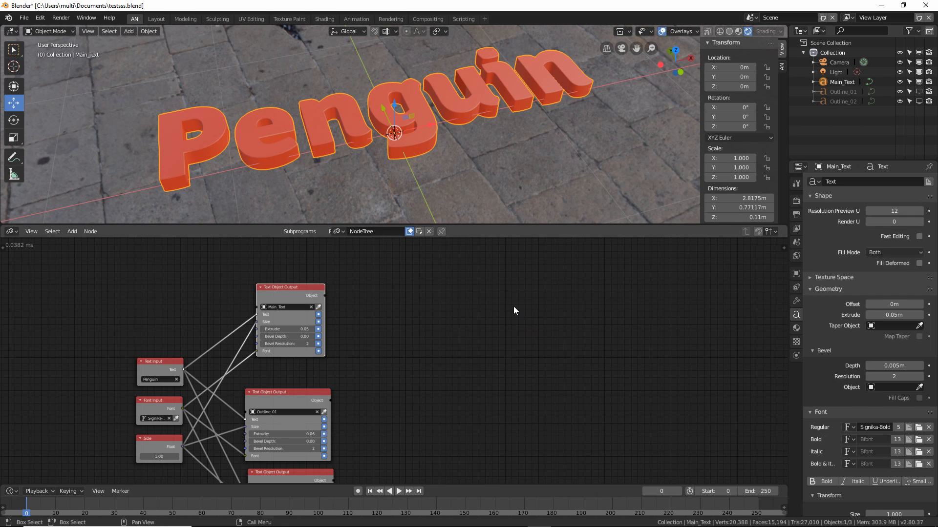
key("ctrl+a")
type("t")
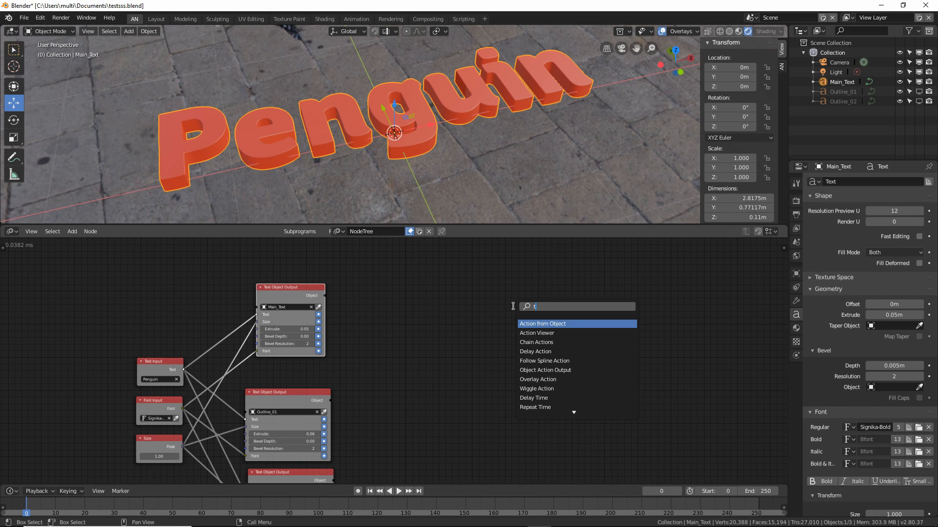
type("ext s")
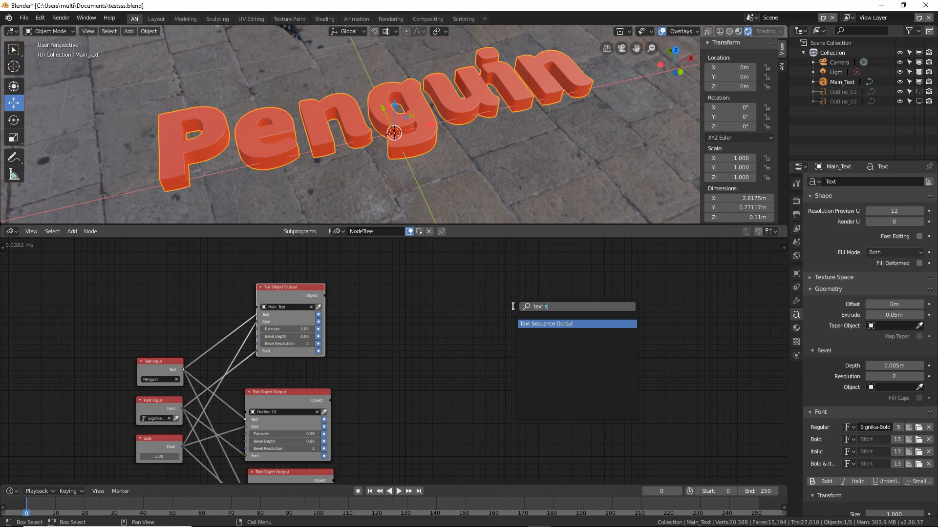
key("BackSpace")
key("BackSpace")
key("BackSpace")
key("BackSpace")
key("BackSpace")
key("BackSpace")
type("separ")
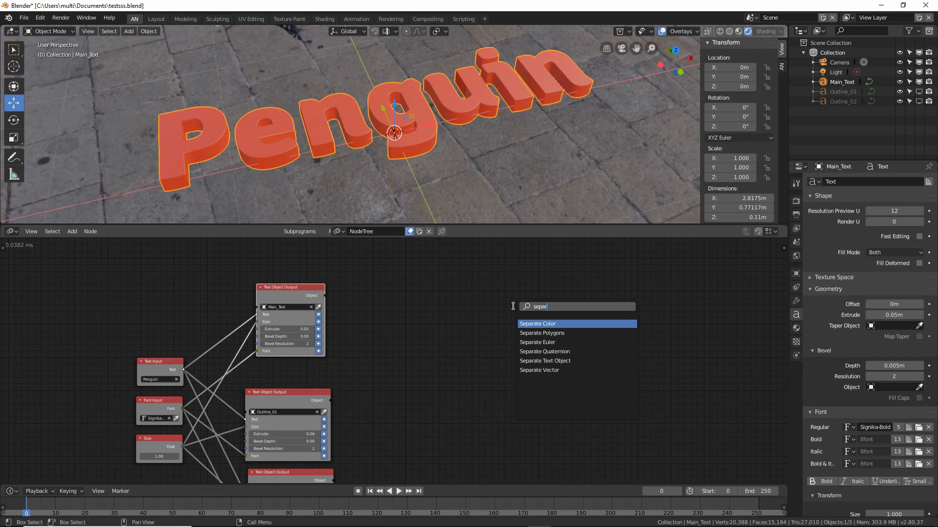
key("Down")
key("Down")
key("Down")
key("Down")
key("Return")
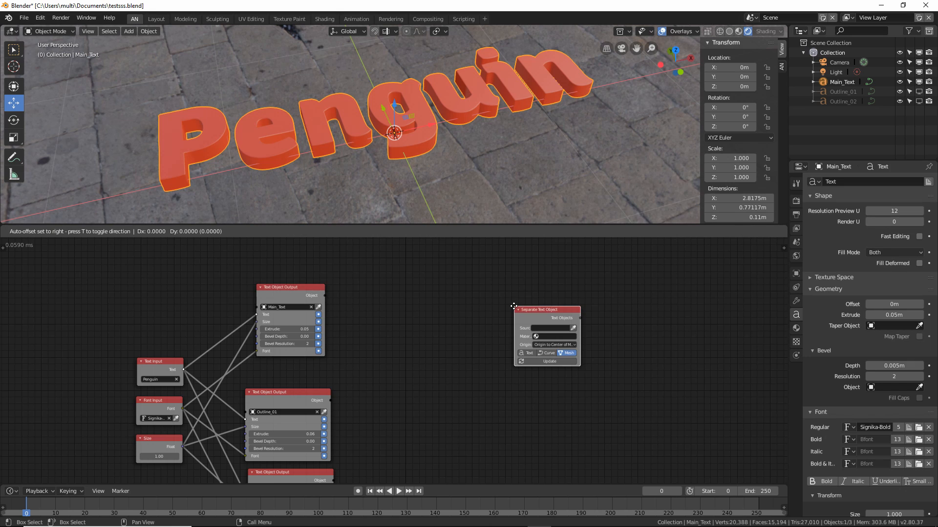
left_click(403, 300)
scroll(403, 300, "up", 3)
scroll(452, 310, "up", 2, "shift")
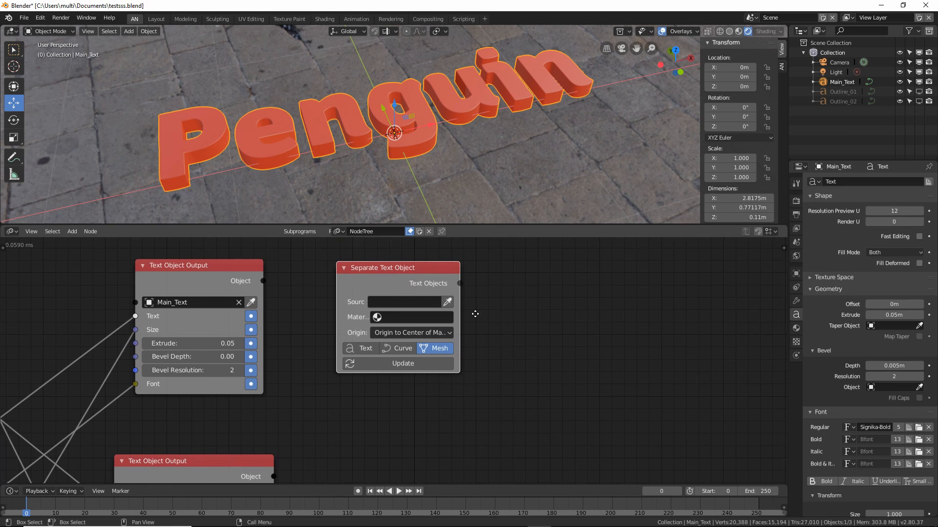
Assign Main_Text as the source and Main_Text_M as the material of the Separate Text Object node
scroll(499, 313, "up", 1, "ctrl")
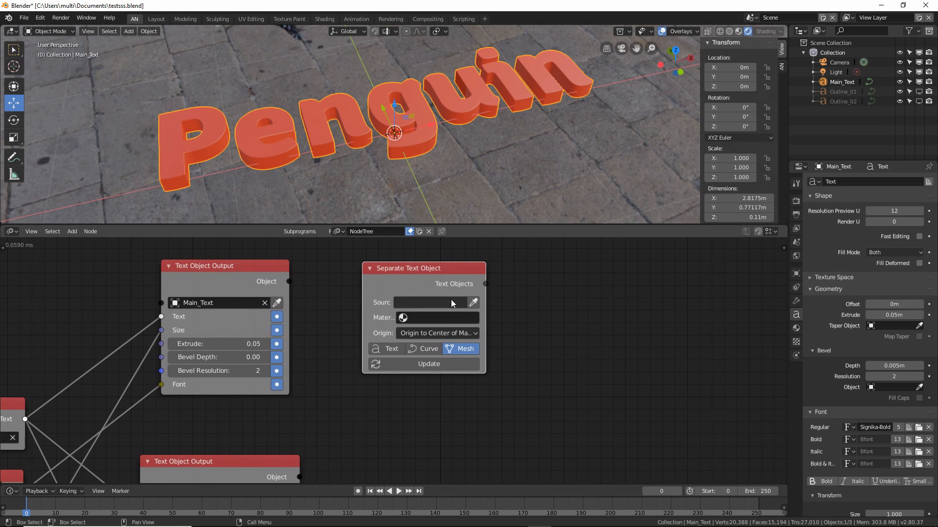
left_click(841, 82)
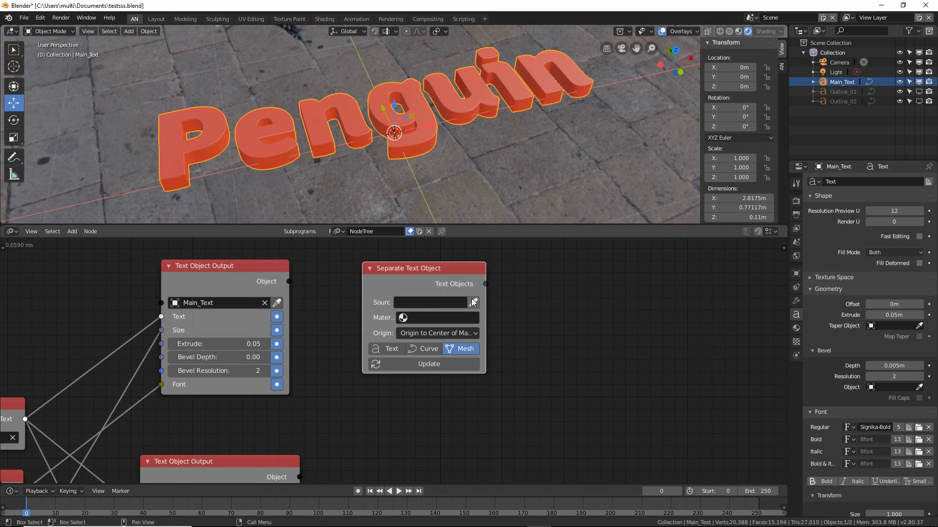
left_click(472, 300)
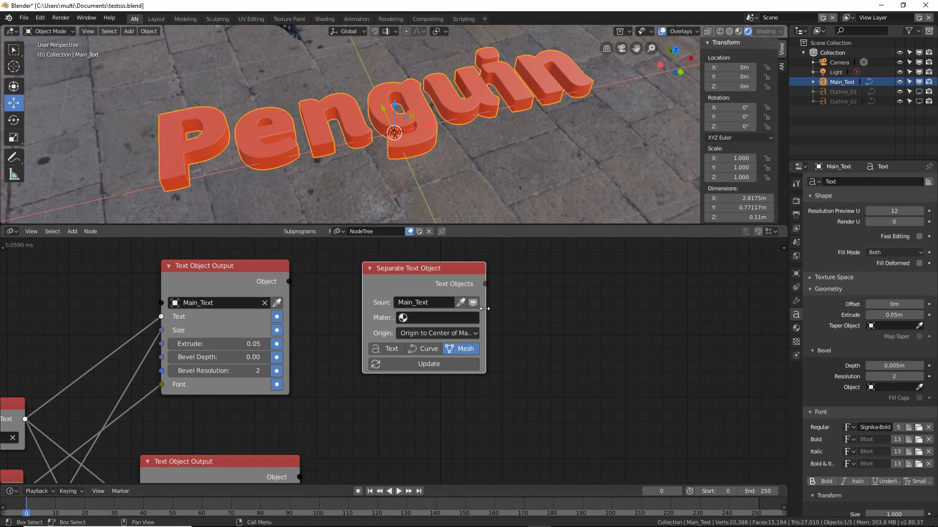
left_click(440, 318)
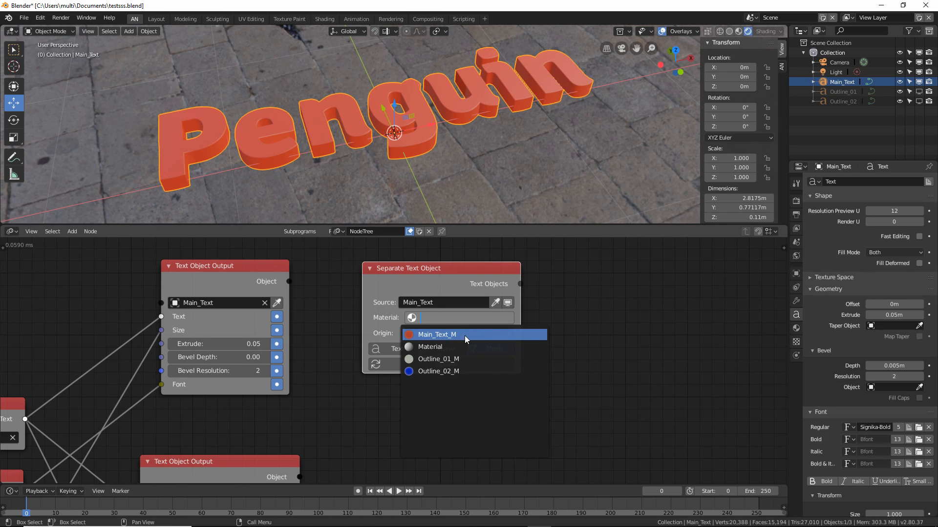
left_click(464, 335)
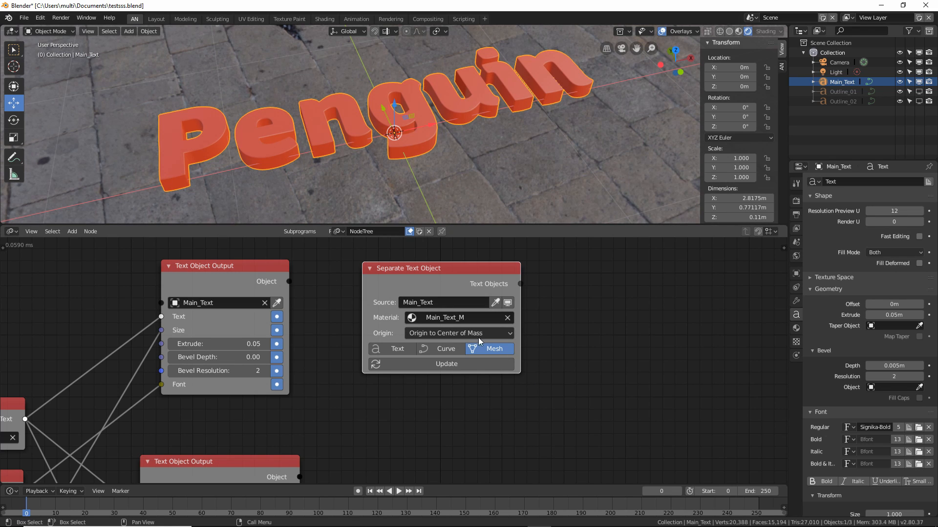
Keep Origin to Center of Mass, set the Separate Text Object output type to Text, and update the node to split the letters
left_click(448, 332)
left_click(455, 333)
left_click(446, 335)
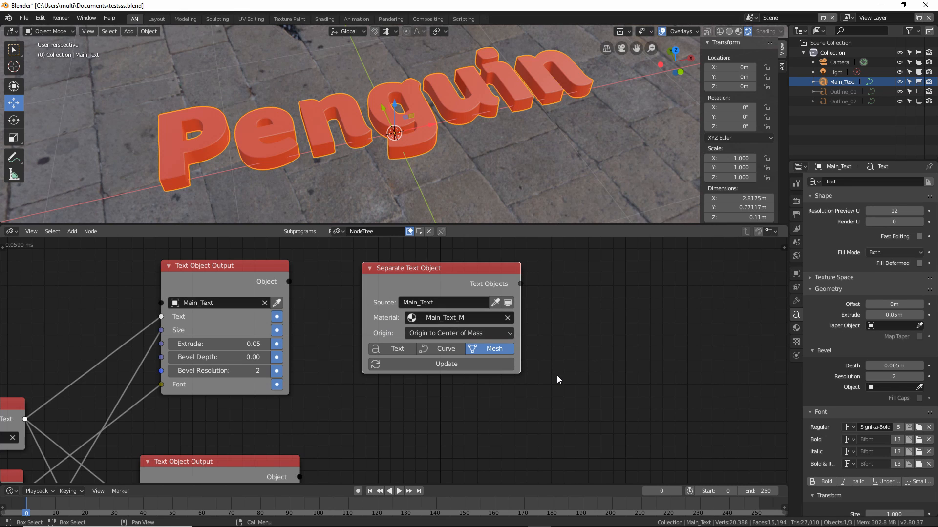
left_click(393, 353)
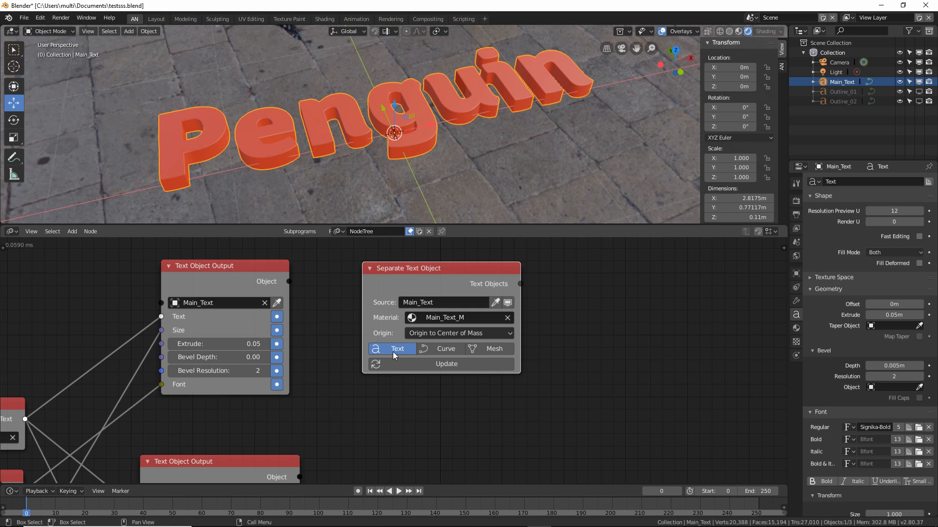
left_click_drag(473, 275, 466, 265)
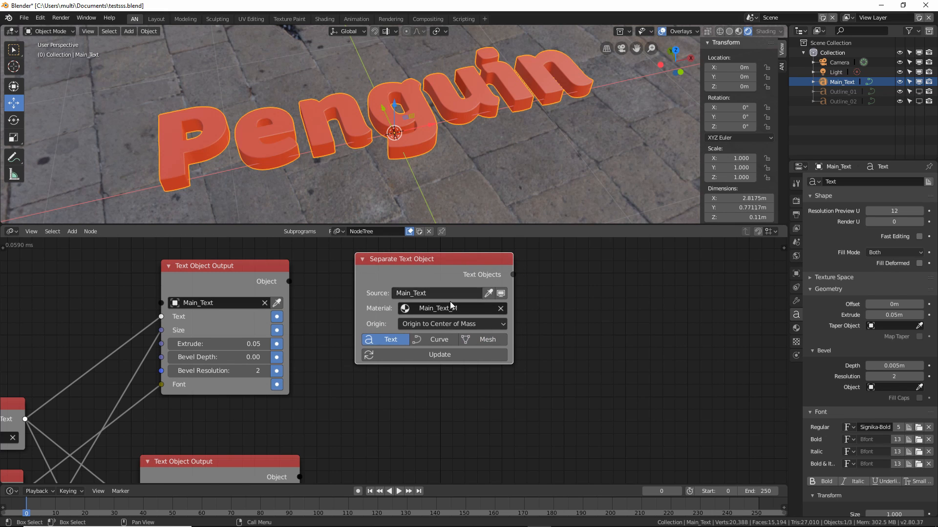
left_click(433, 355)
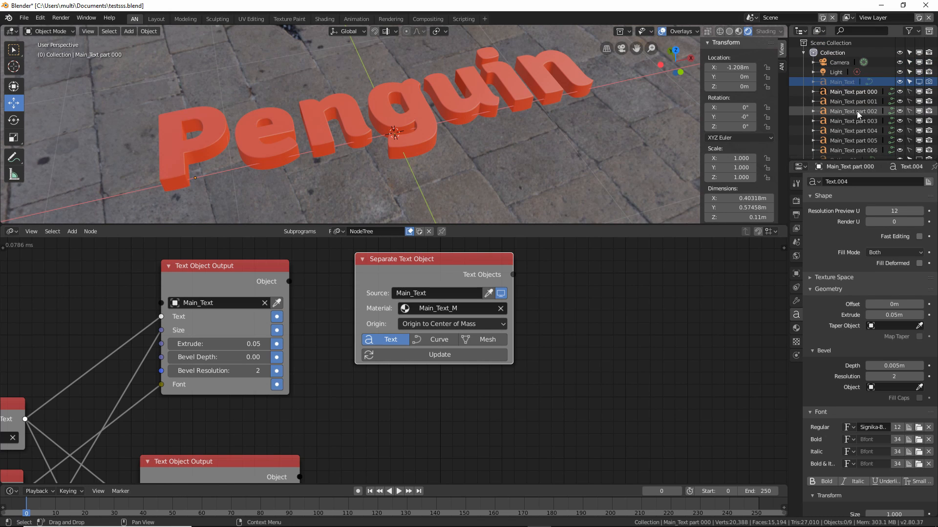
Enlarge the outliner to fit all the letter parts and select the Animation Nodes Object Container
scroll(857, 111, "down", 2)
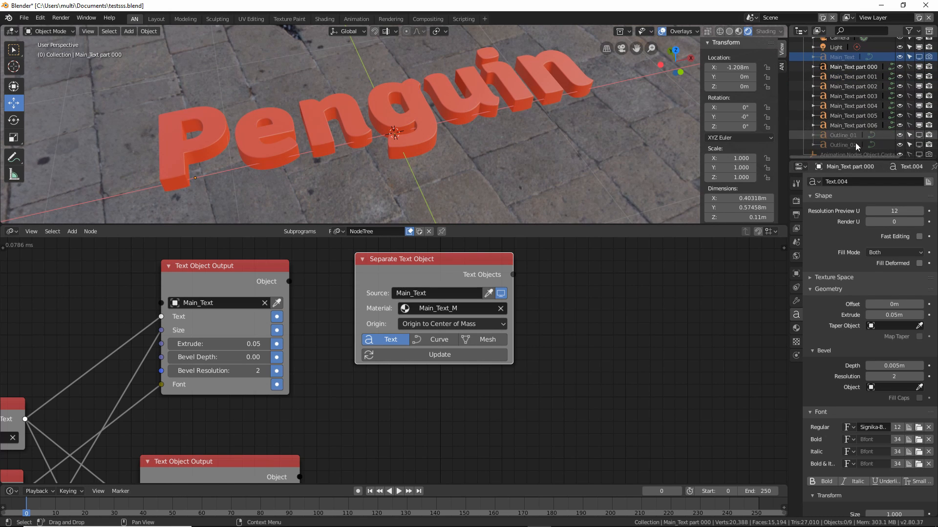
left_click_drag(855, 160, 857, 223)
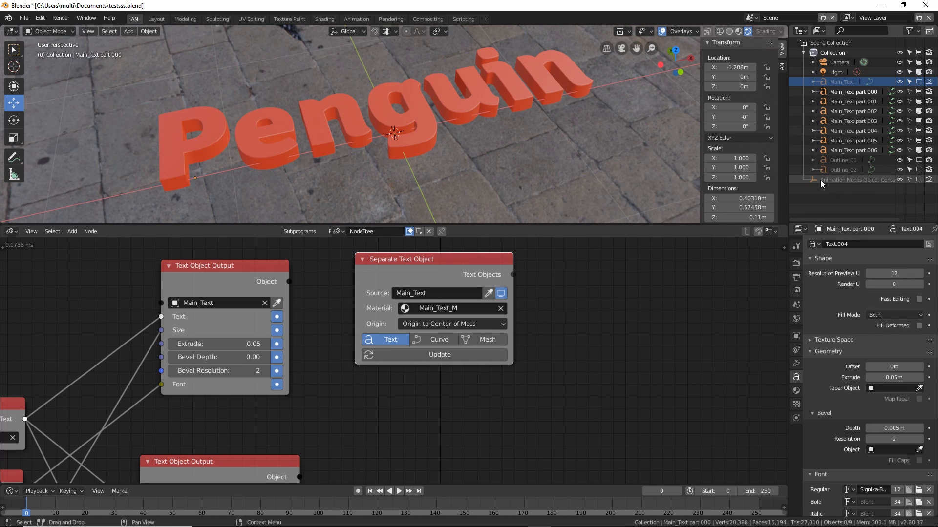
left_click(844, 184)
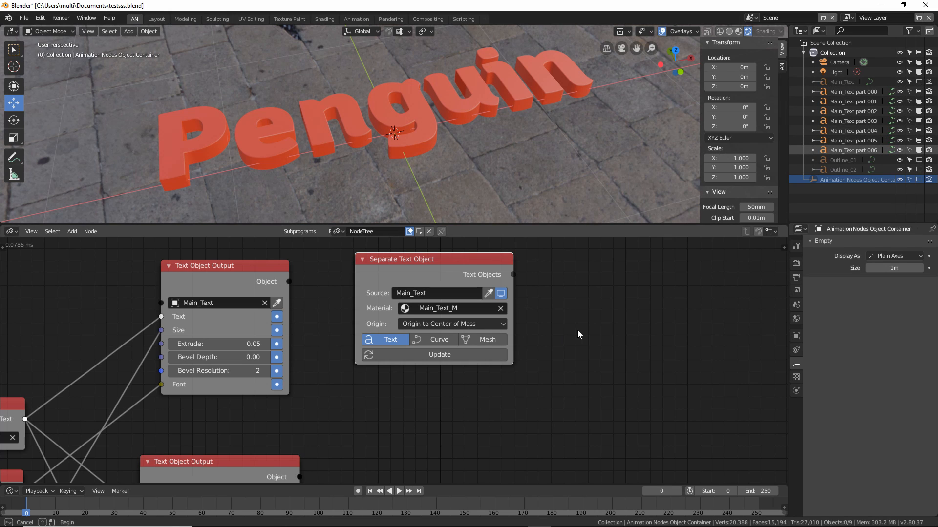
Inspect the Separate Text Object node's Text Objects list in a temporary, widened Viewer node, and delete the Viewer
middle_click_drag(577, 330, 524, 336)
key("w")
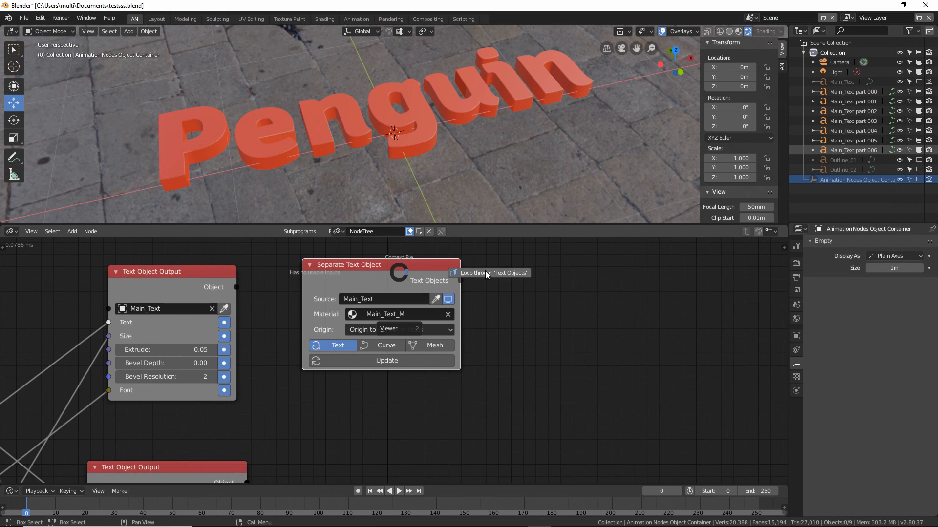
left_click(391, 330)
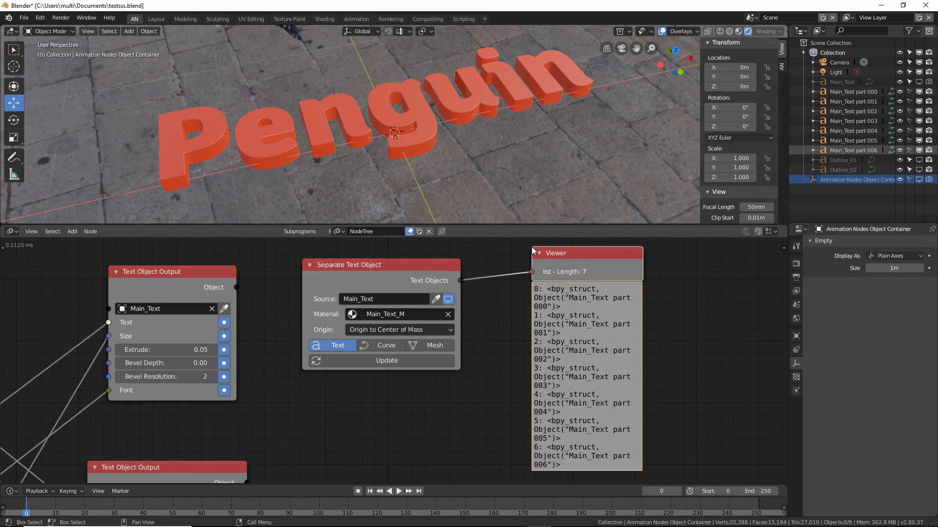
left_click(534, 251)
left_click_drag(642, 269, 755, 269)
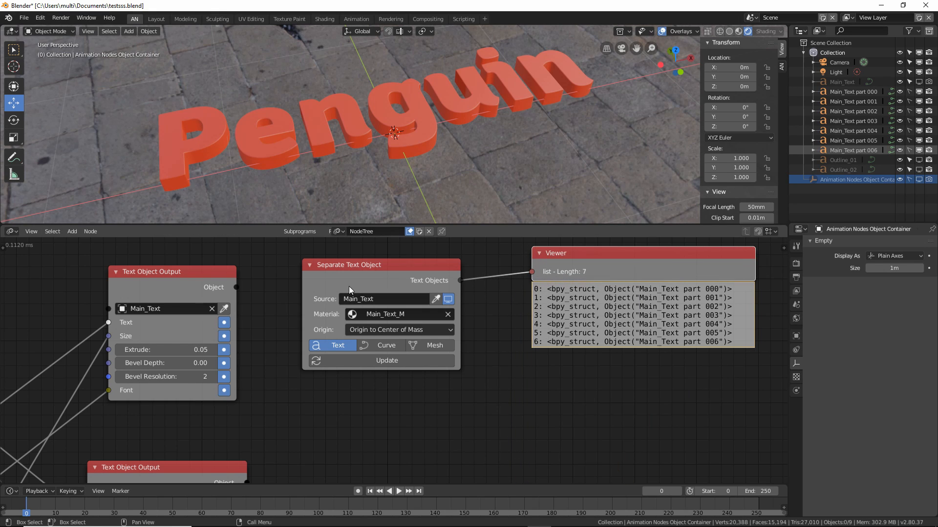
middle_click_drag(510, 317, 433, 325)
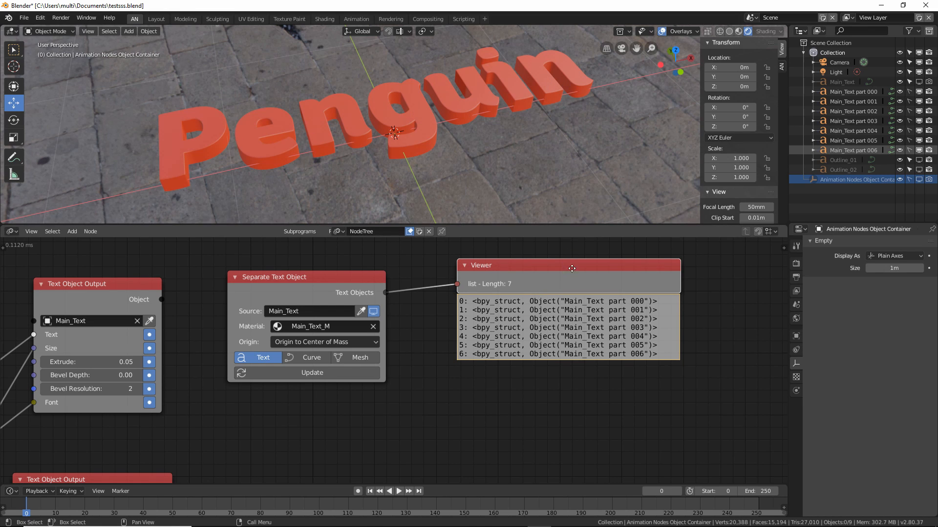
left_click_drag(567, 266, 578, 268)
key("x")
Search for "id", add an Object ID Key node and place it beside the Separate Text Object node
middle_click_drag(449, 283, 414, 300)
scroll(476, 297, "down", 2)
left_click(297, 293)
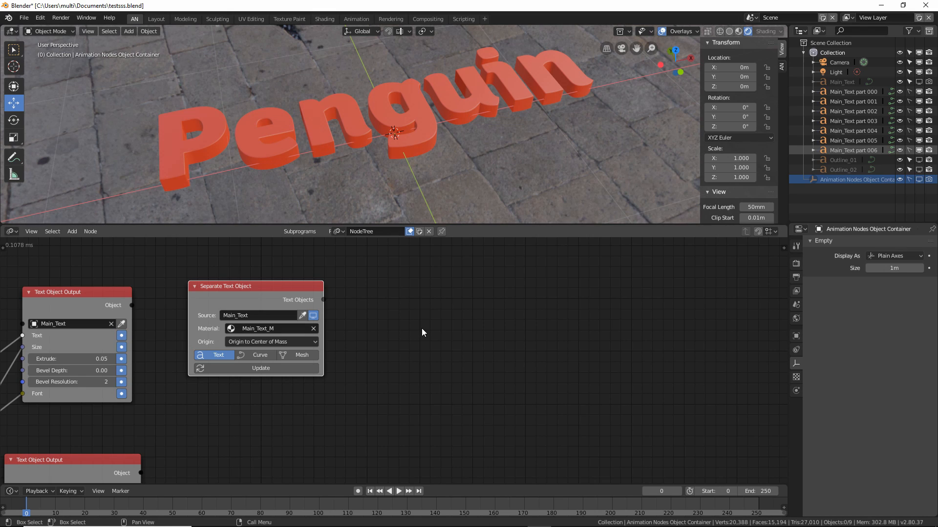
key("ctrl+a")
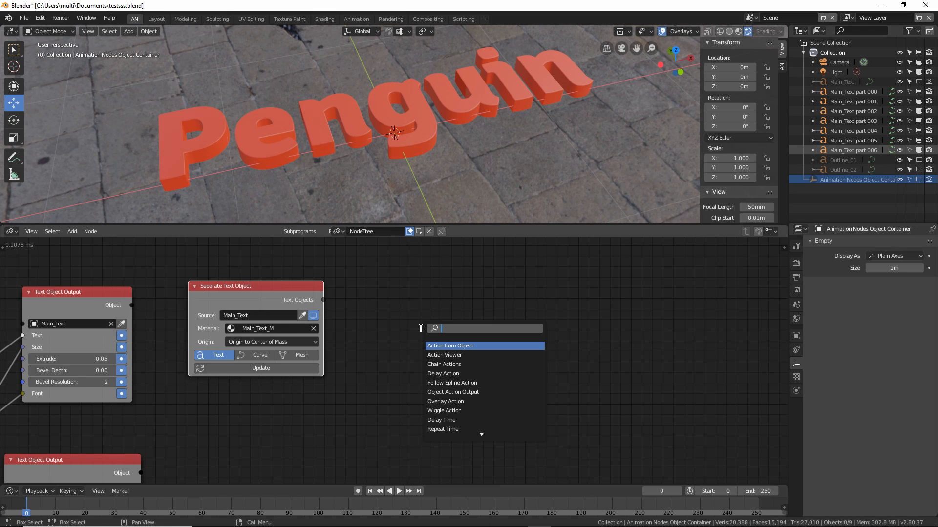
type("id")
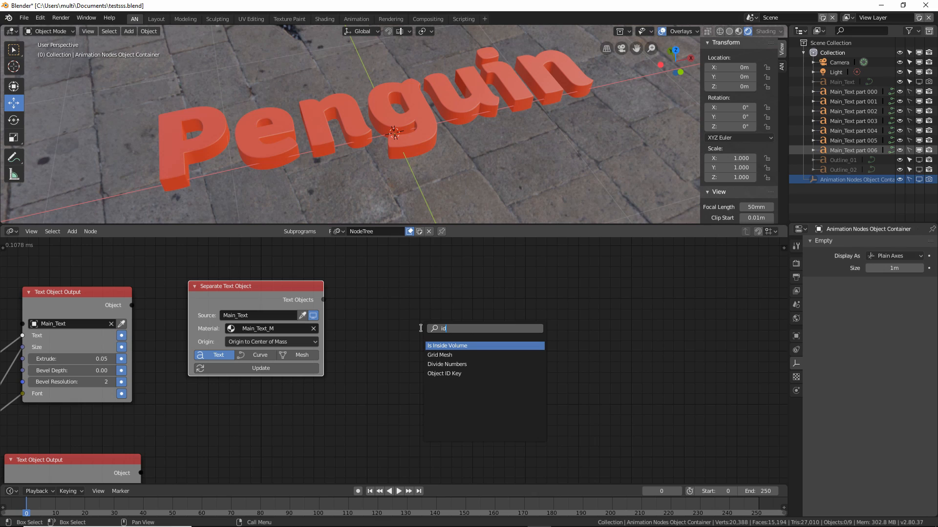
key("Down")
key("Down")
key("Down")
key("Return")
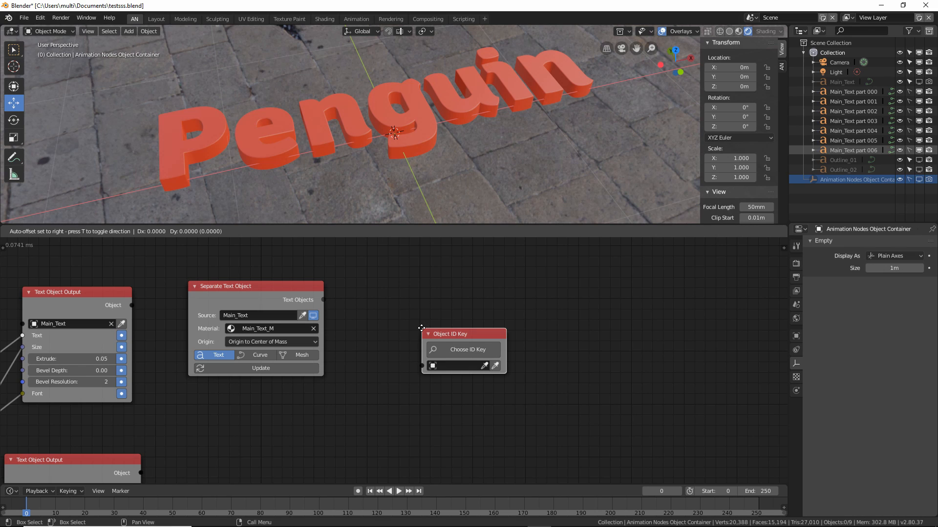
left_click(371, 299)
Set the Object ID Key node to Initial Transforms, feed it the Text Objects list, and move it closer to the Separate Text Object node
left_click(412, 320)
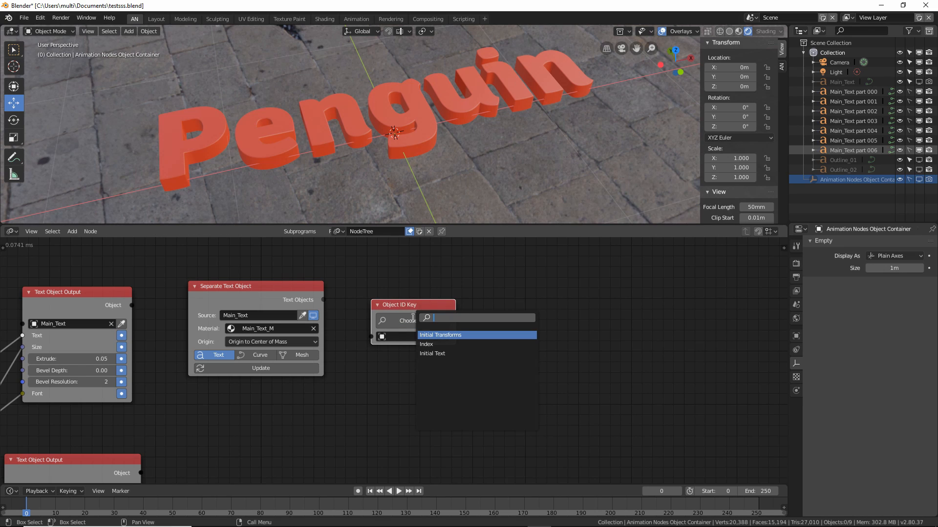
left_click(445, 334)
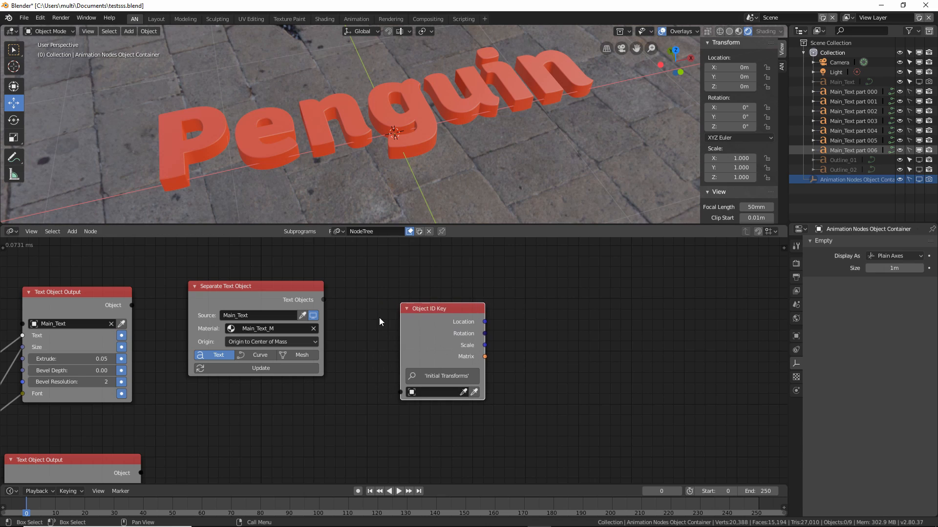
left_click_drag(323, 300, 403, 394)
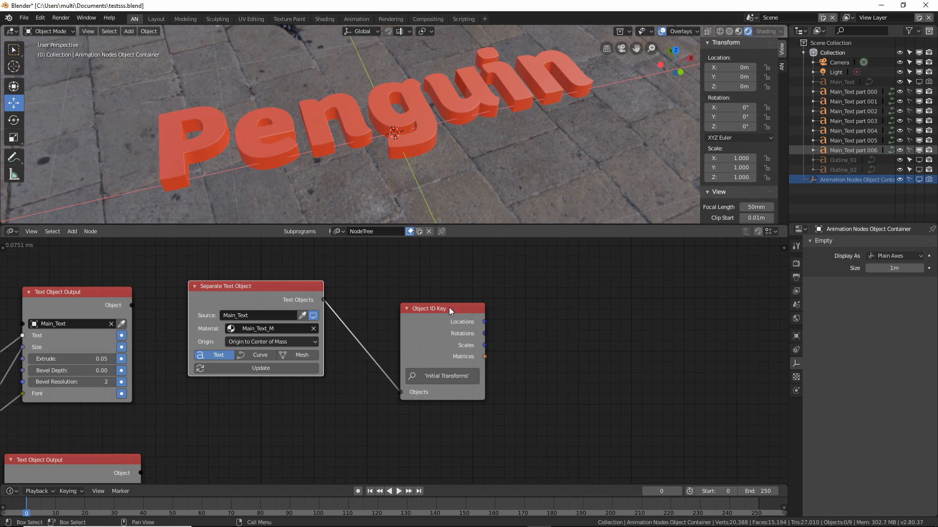
left_click_drag(454, 311, 435, 310)
Search for "object matrix", add an Object Matrix Output node and place it beyond the Object ID Key node
middle_click_drag(482, 327, 403, 324)
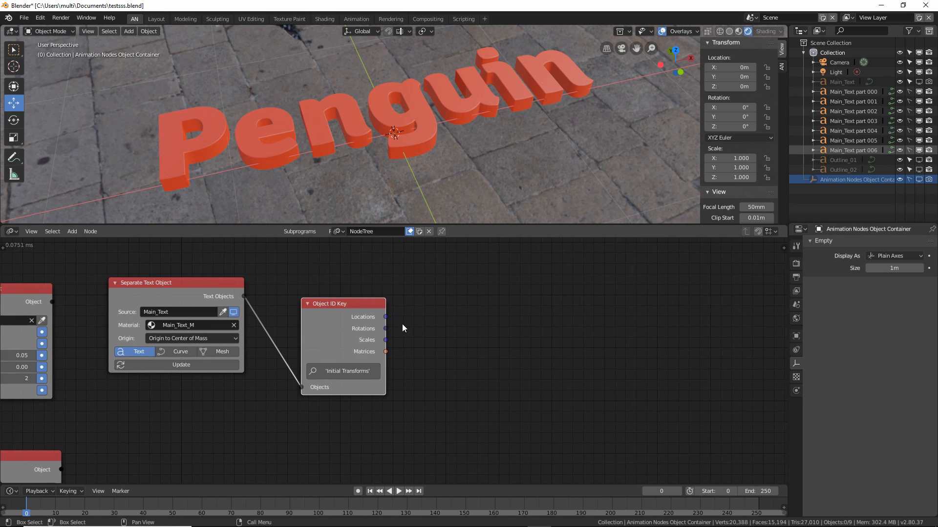
left_click_drag(386, 317, 550, 386)
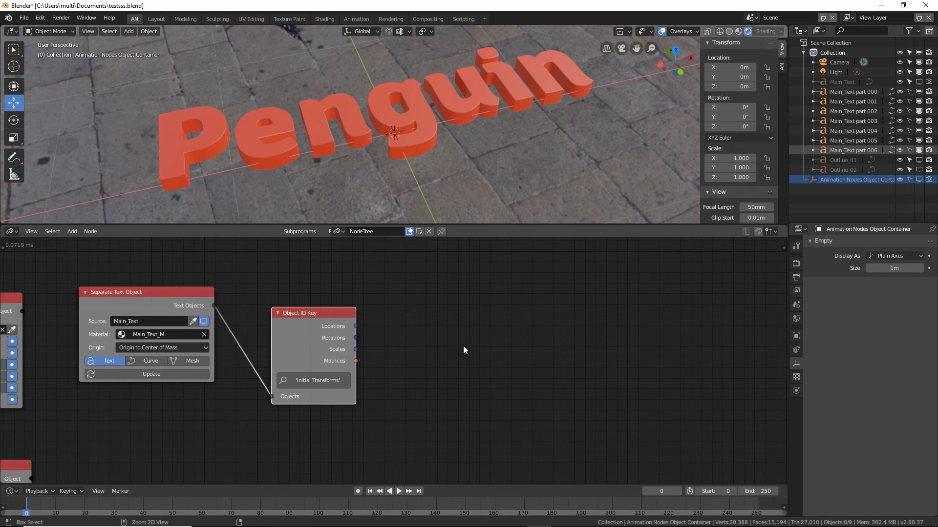
key("ctrl+a")
type("ob")
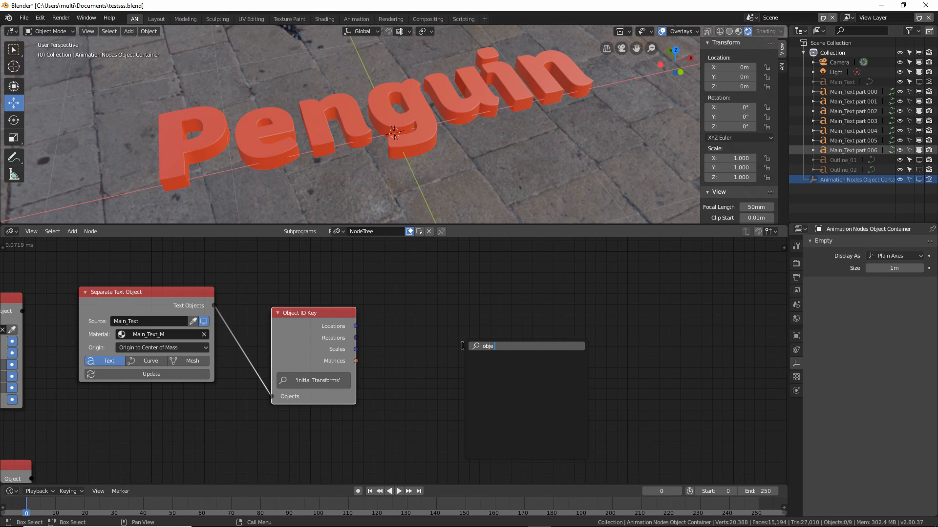
type("ject")
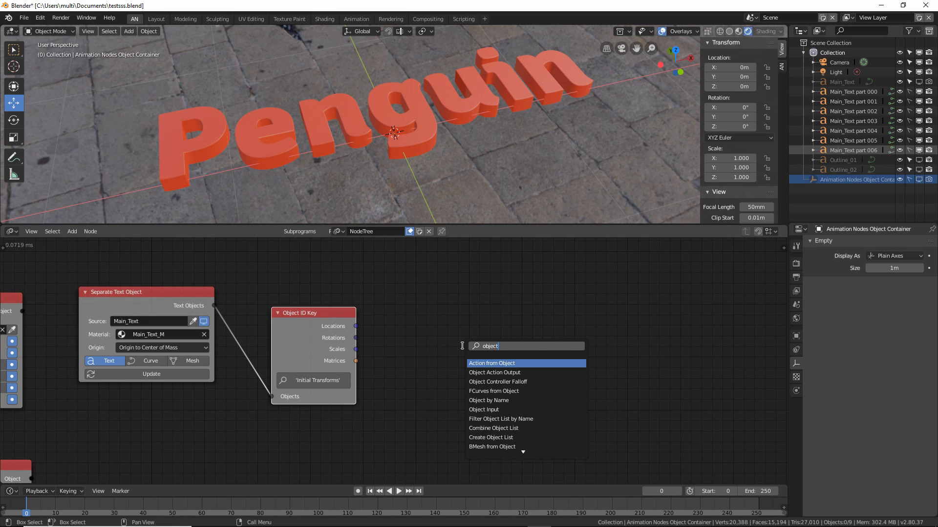
type(" matrix")
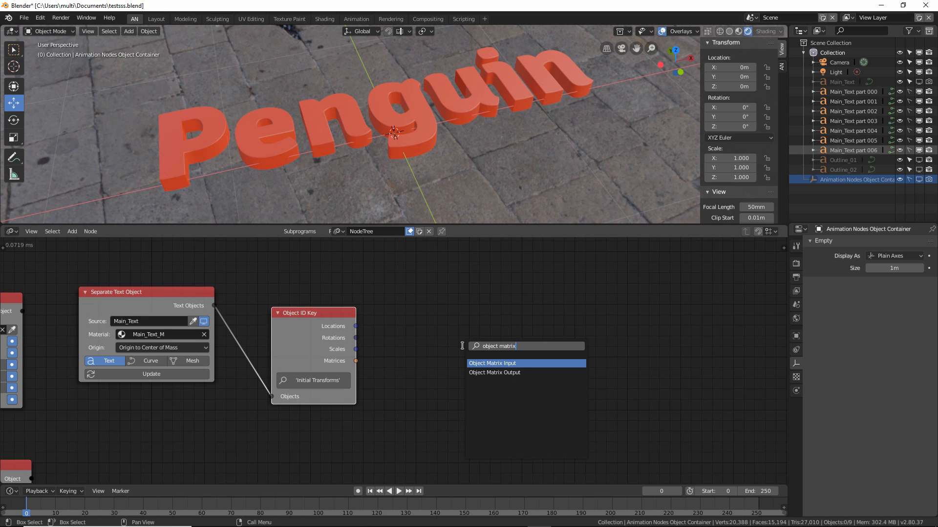
key("Down")
key("Return")
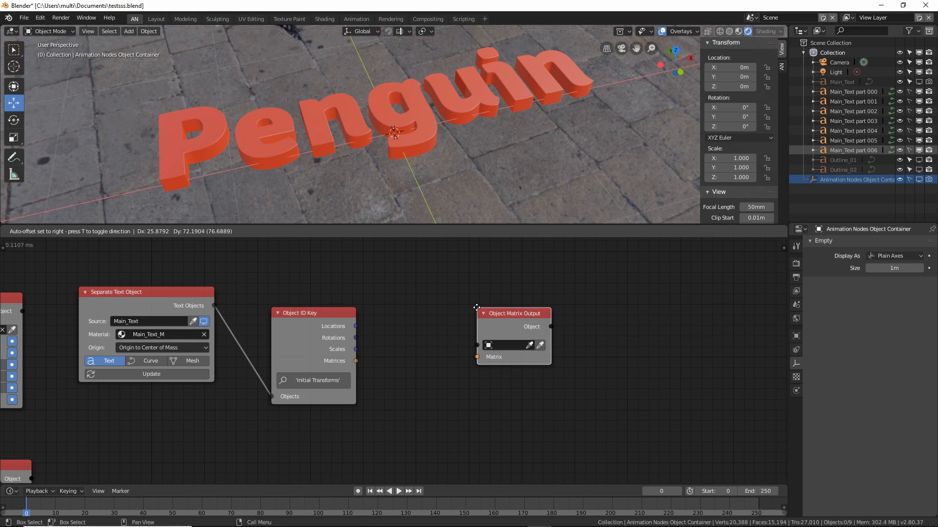
left_click(476, 308)
Space the Object ID Key and Object Matrix Output nodes apart and link Text Objects to the Object Matrix Output's object input
left_click_drag(215, 305, 334, 371)
left_click_drag(514, 318, 541, 295)
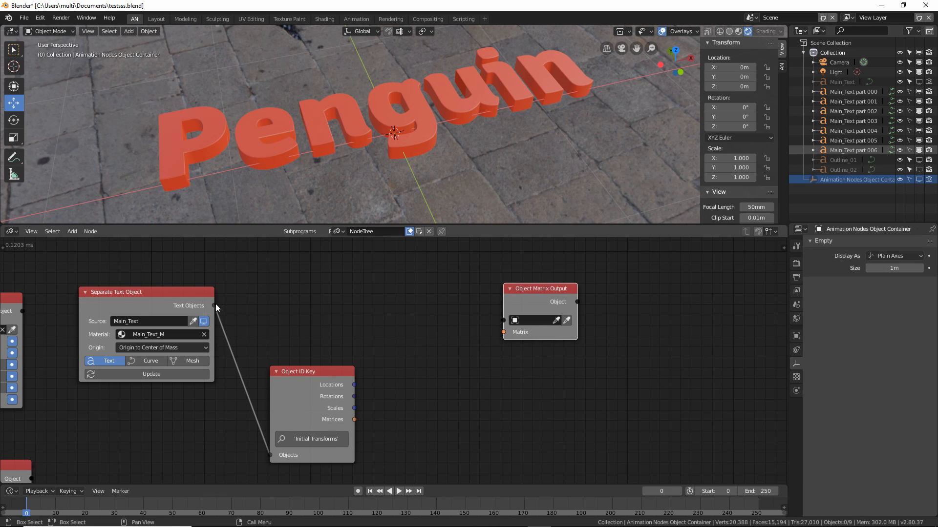
left_click_drag(503, 333, 493, 368)
left_click_drag(503, 333, 462, 379)
left_click_drag(215, 307, 508, 320)
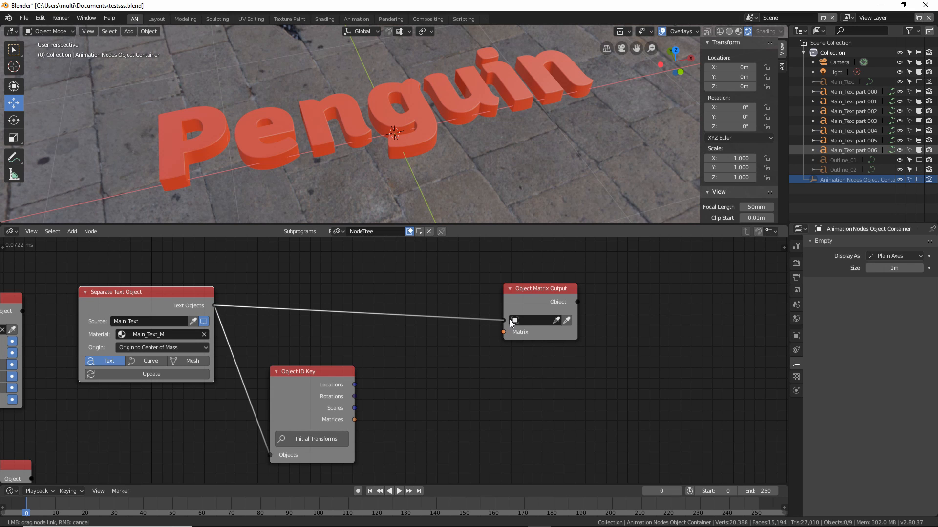
left_click_drag(509, 319, 509, 320)
Link the Object ID Key's Matrices to the Object Matrix Output's matrix input and move the output node further away
middle_click_drag(381, 142, 433, 143)
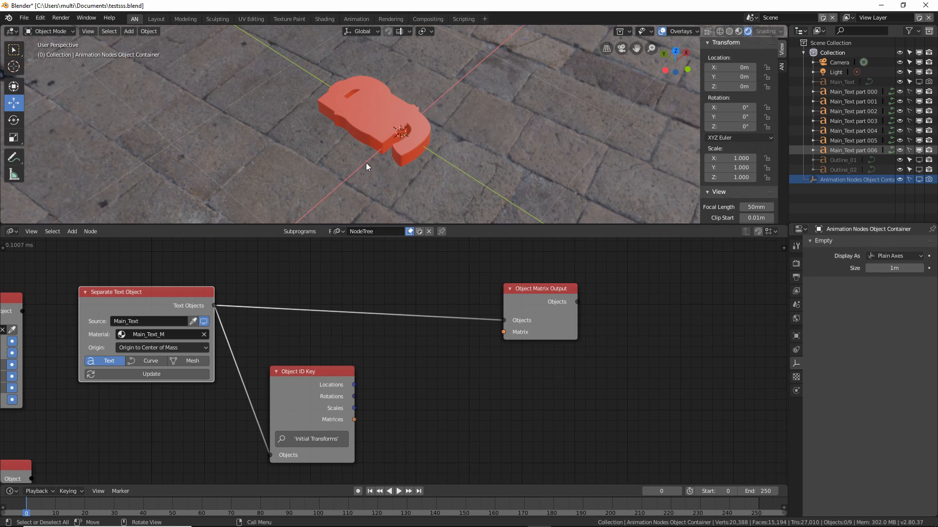
middle_click_drag(438, 151, 430, 132)
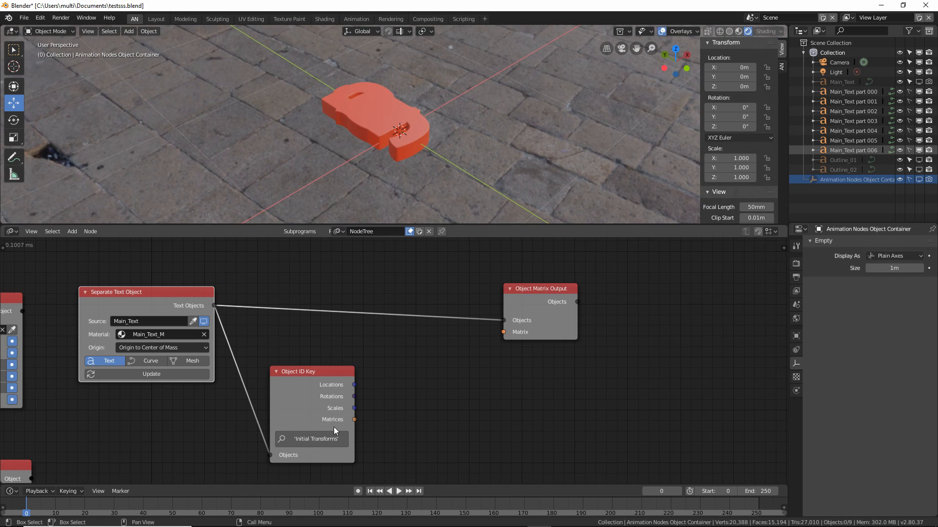
left_click_drag(337, 393, 627, 311)
scroll(422, 162, "down", 3)
middle_click_drag(422, 162, 403, 158)
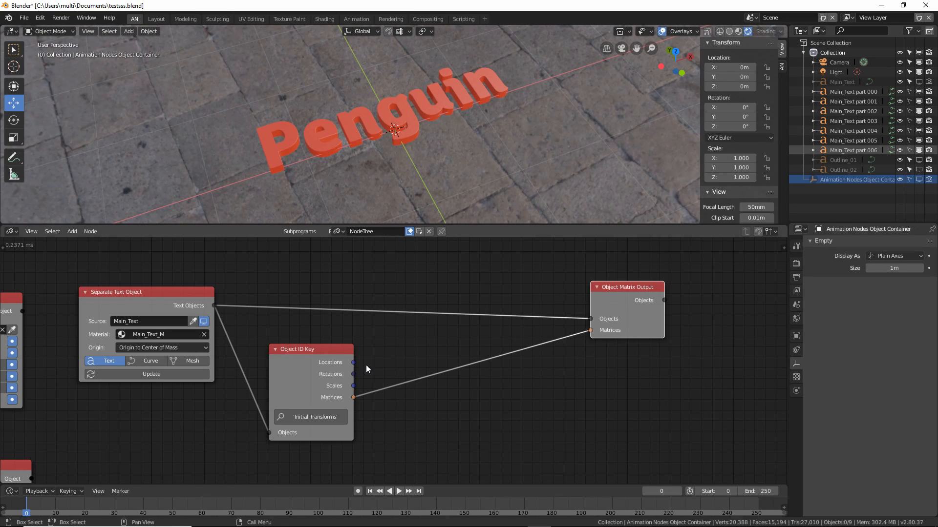
middle_click_drag(460, 346, 441, 343)
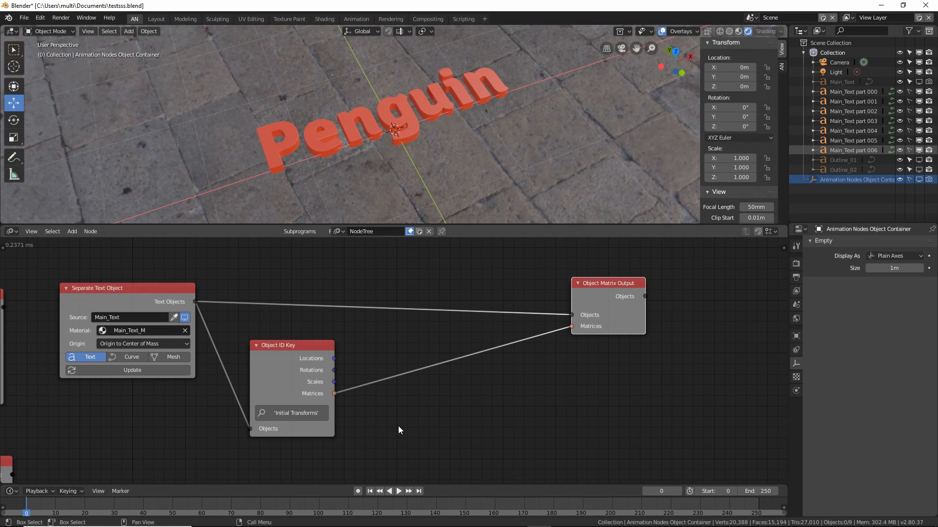
left_click_drag(603, 284, 632, 284)
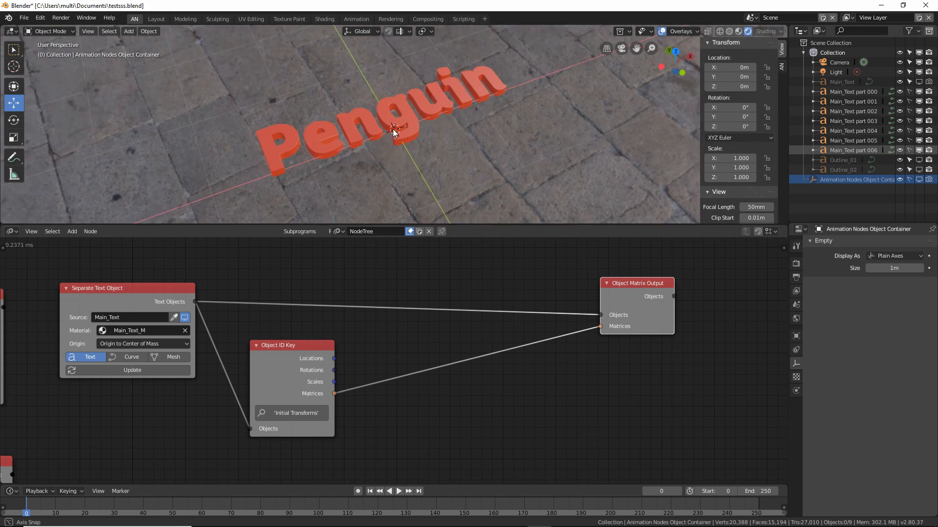
Search for "offset mat", insert an Offset Matrix node into the Matrices link and enable its Rot option
middle_click_drag(392, 130, 291, 181)
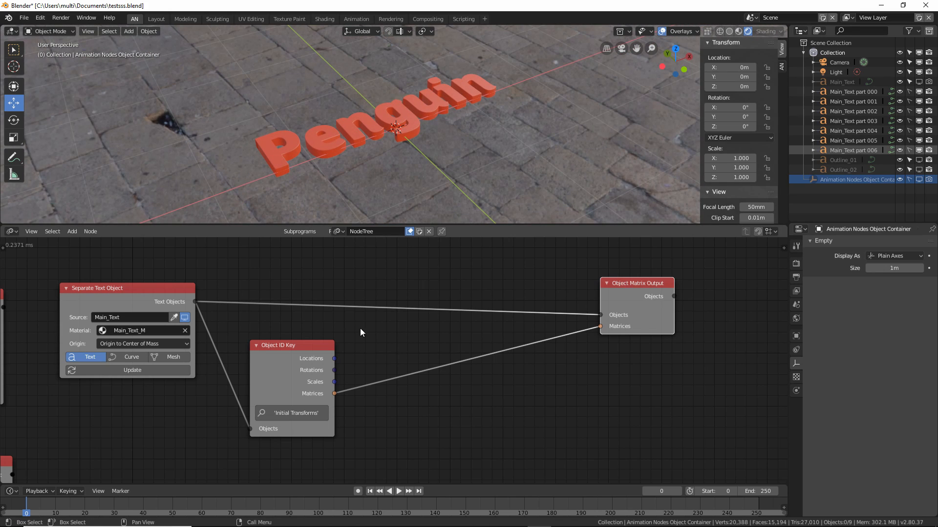
key("ctrl+a")
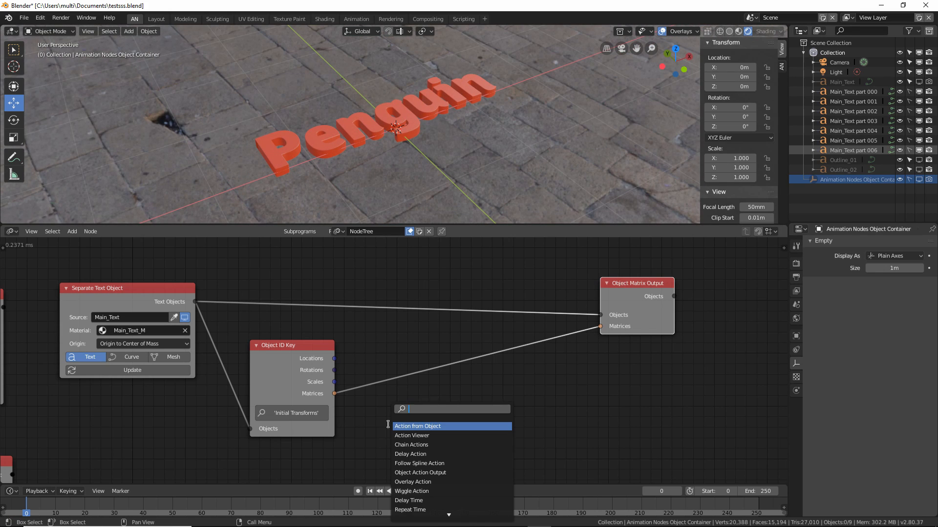
type("offset mat")
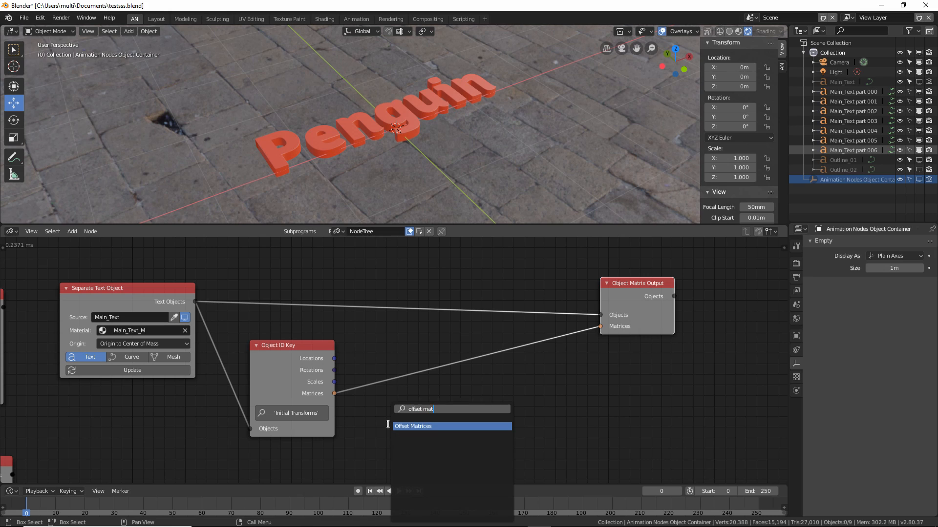
key("Return")
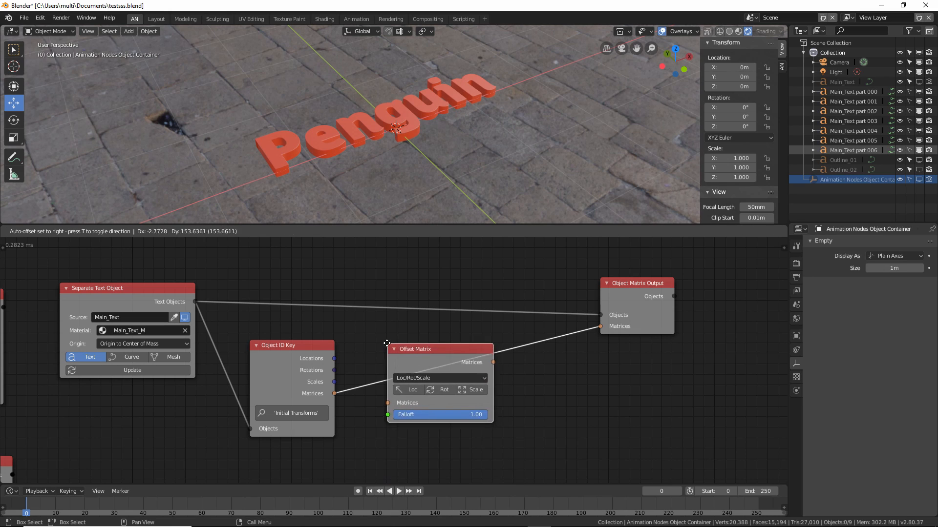
left_click(377, 370)
left_click(430, 416)
Set the Offset Matrix node's X rotation to 90° to stand the letters upright
middle_click_drag(461, 427, 439, 391)
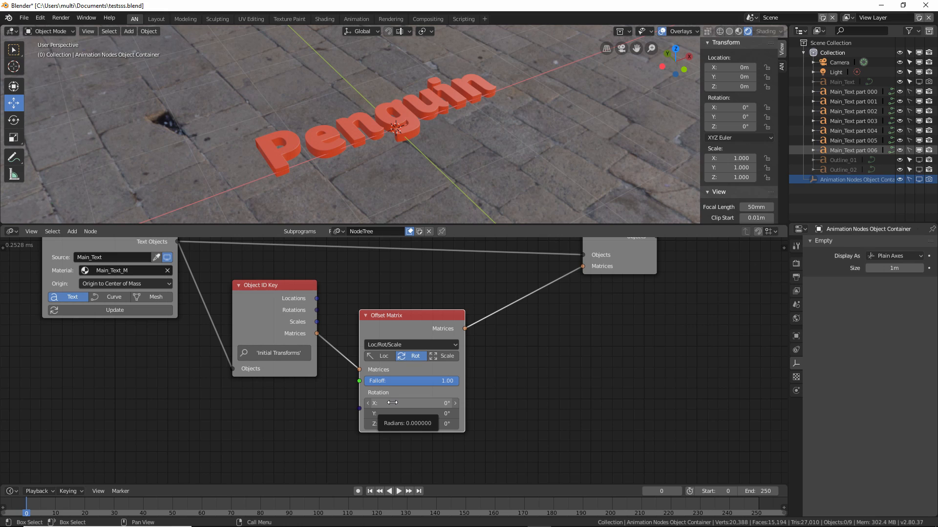
left_click_drag(392, 403, 412, 402)
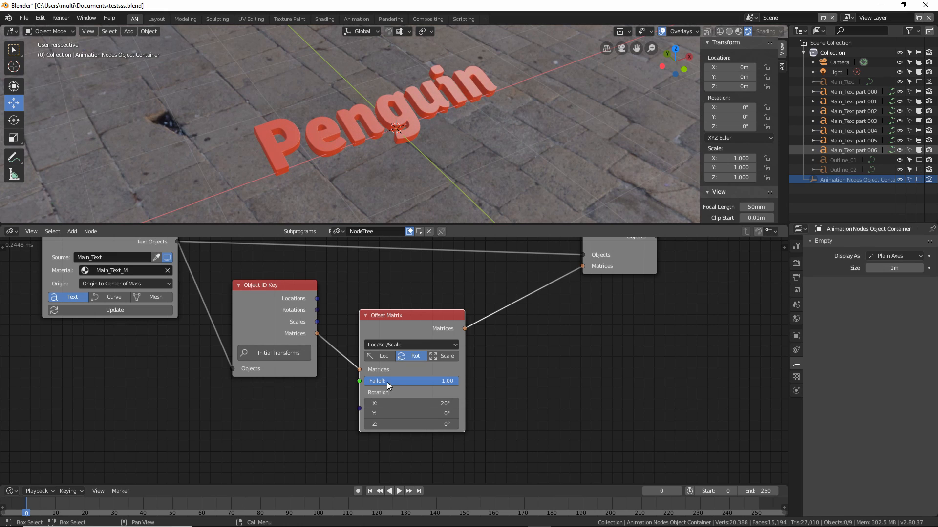
left_click(394, 380)
left_click(417, 404)
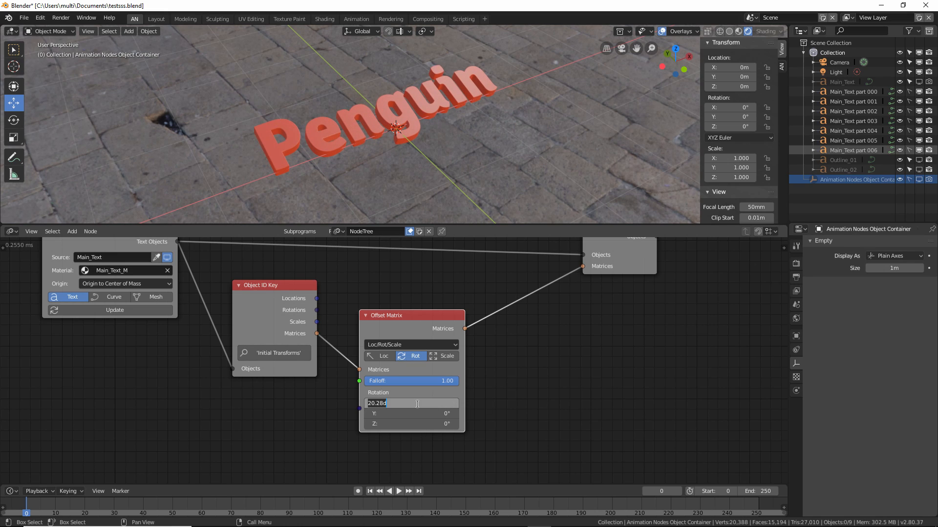
type("90")
key("Return")
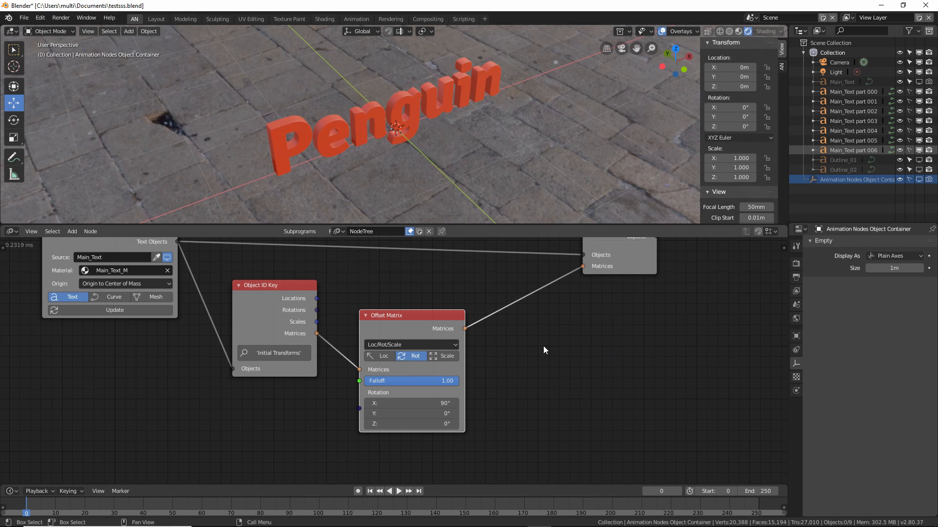
Move the Object Matrix Output node further away, then collapse the Offset Matrix node and place it beside Object ID Key
middle_click_drag(543, 350, 420, 401)
left_click_drag(485, 282, 684, 257)
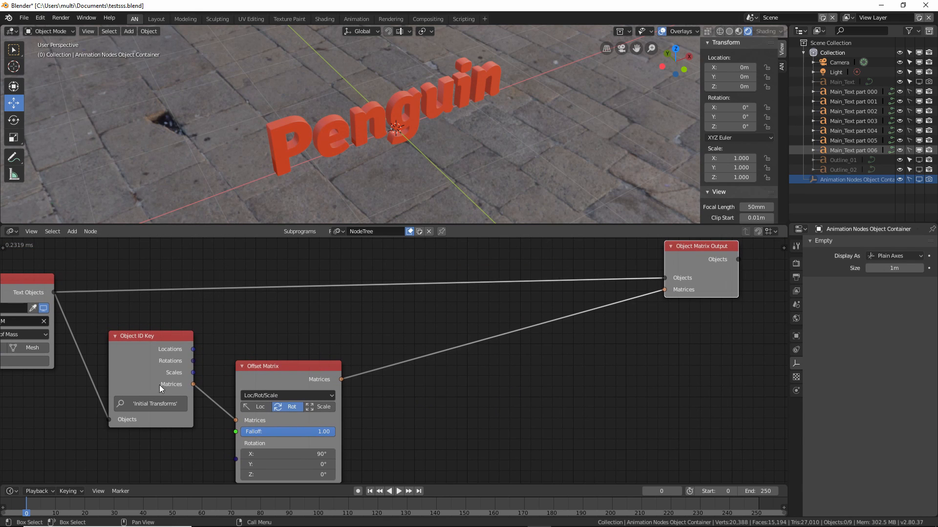
left_click(243, 366)
left_click_drag(282, 371, 241, 400)
middle_click_drag(358, 379, 442, 402)
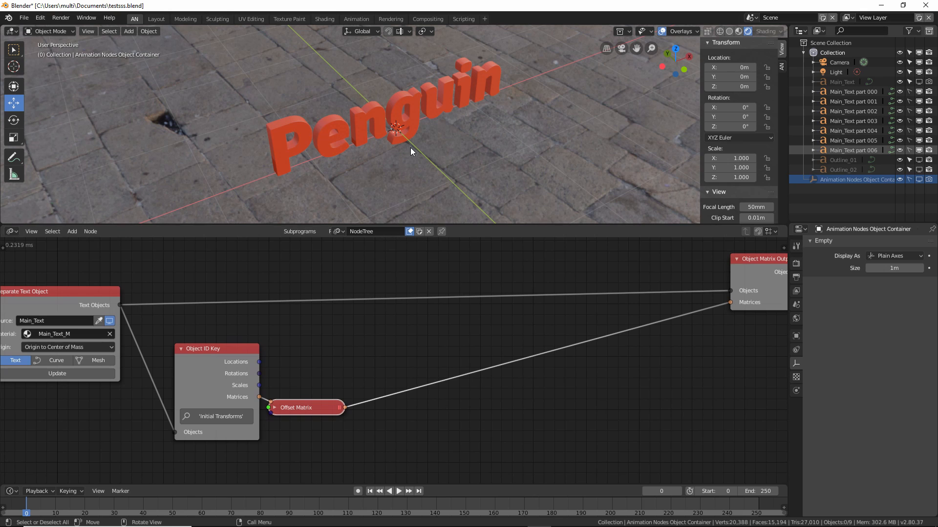
Make the original Main_Text object visible in the viewport and select it
middle_click_drag(411, 147, 418, 138)
middle_click_drag(404, 345, 362, 343)
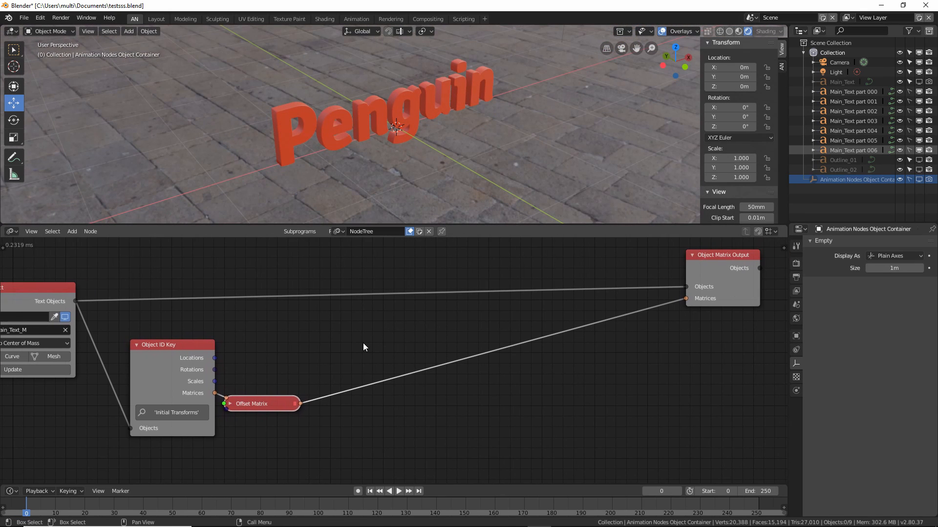
middle_click_drag(359, 168, 411, 139)
scroll(412, 139, "up", 3)
middle_click_drag(473, 151, 459, 116)
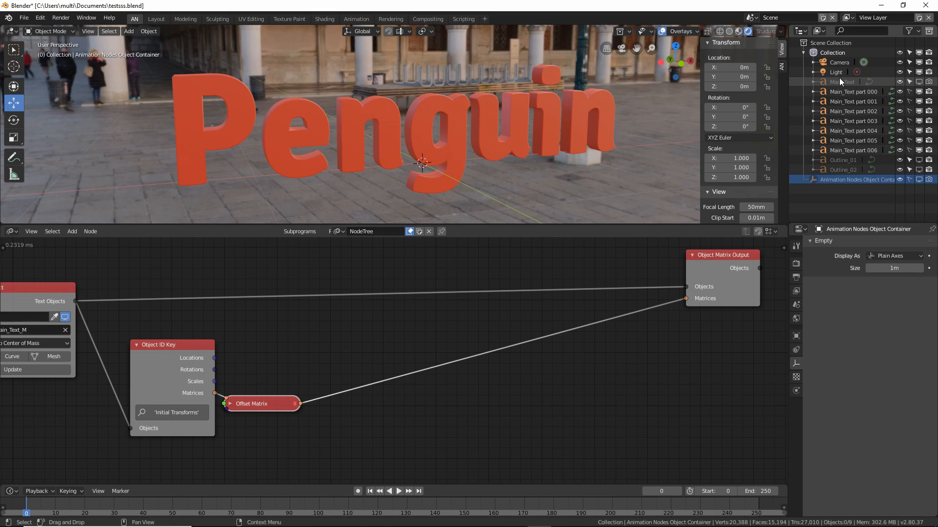
middle_click_drag(34, 387, 112, 389)
middle_click_drag(633, 313, 548, 313)
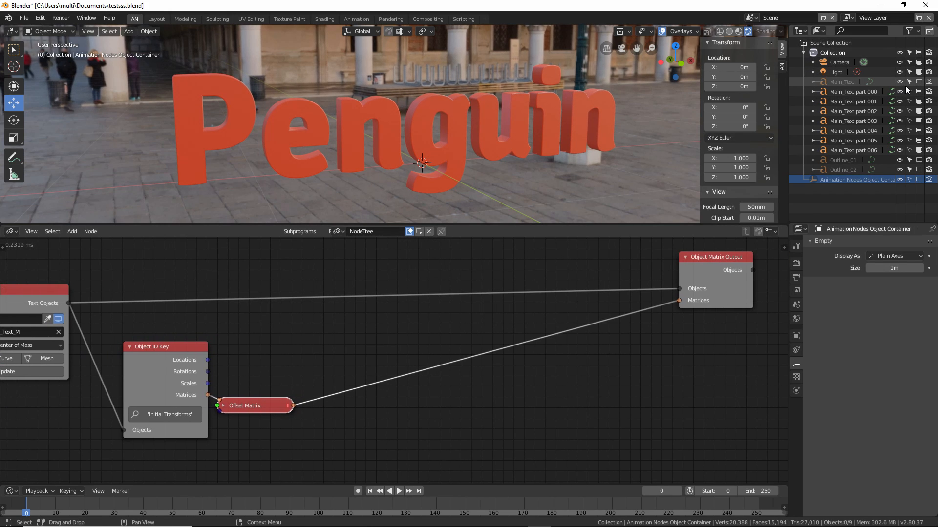
left_click(919, 82)
left_click(846, 82)
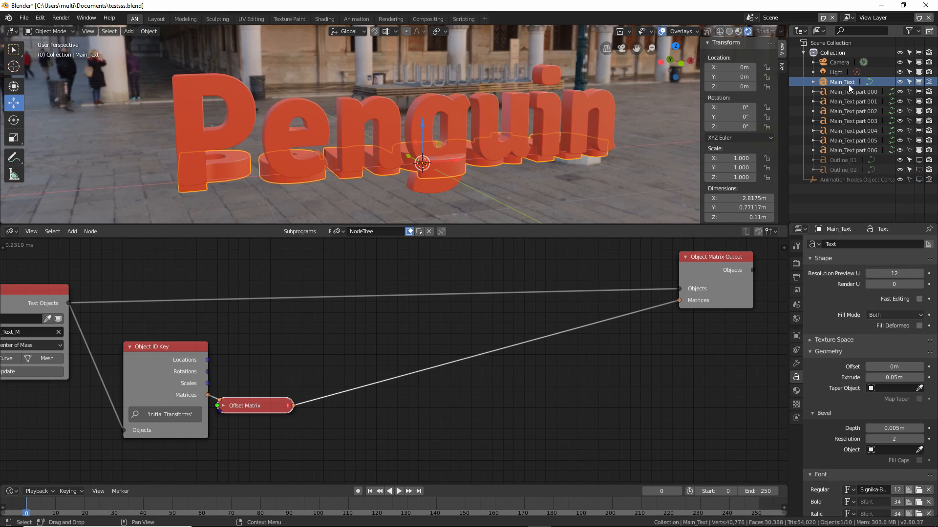
Set the Metallic value of the Main_Text_M material to 1
left_click(796, 390)
scroll(860, 377, "down", 3)
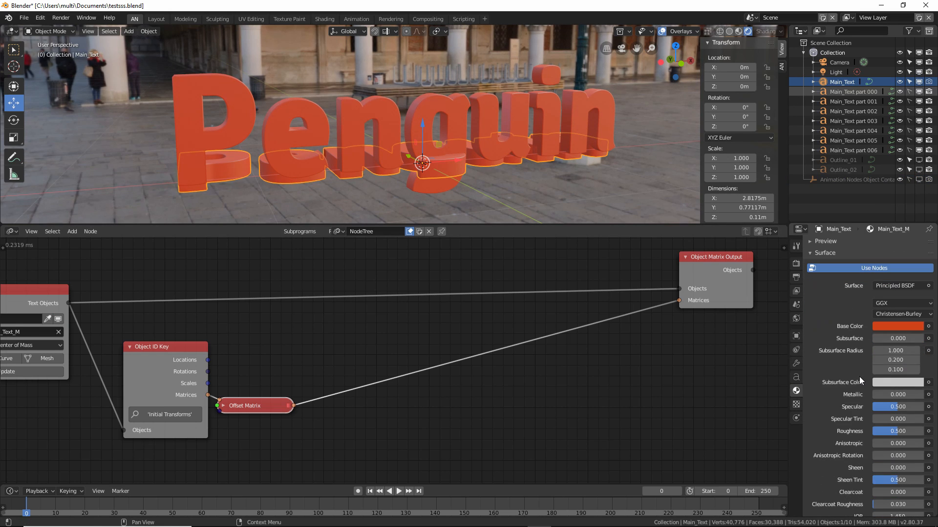
left_click(878, 394)
type("1")
key("Return")
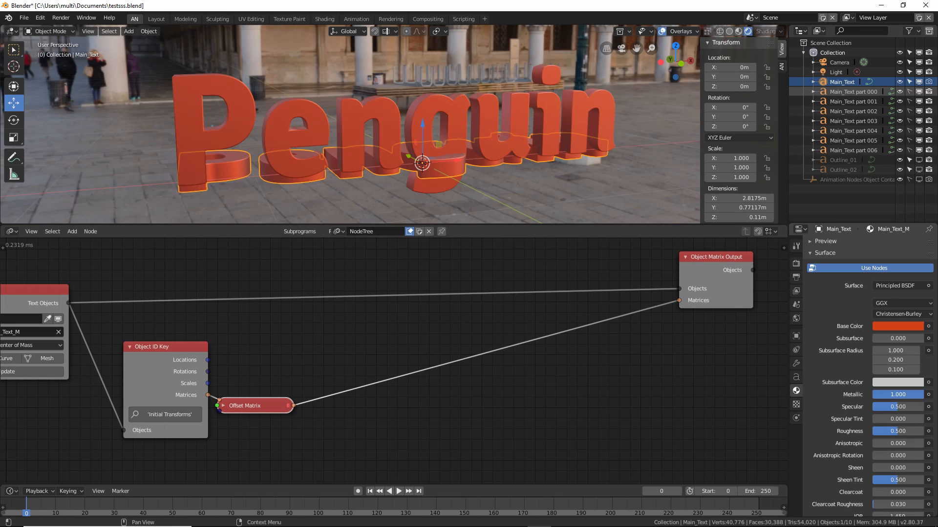
Lower the Main_Text_M material's Roughness to 0.139 for a glossy metallic look
middle_click_drag(418, 181, 523, 205)
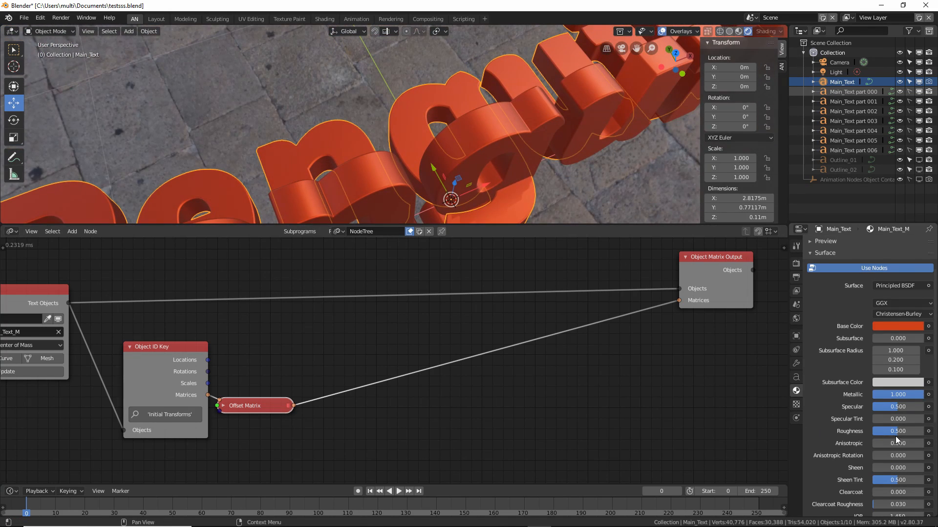
left_click_drag(896, 437, 875, 437)
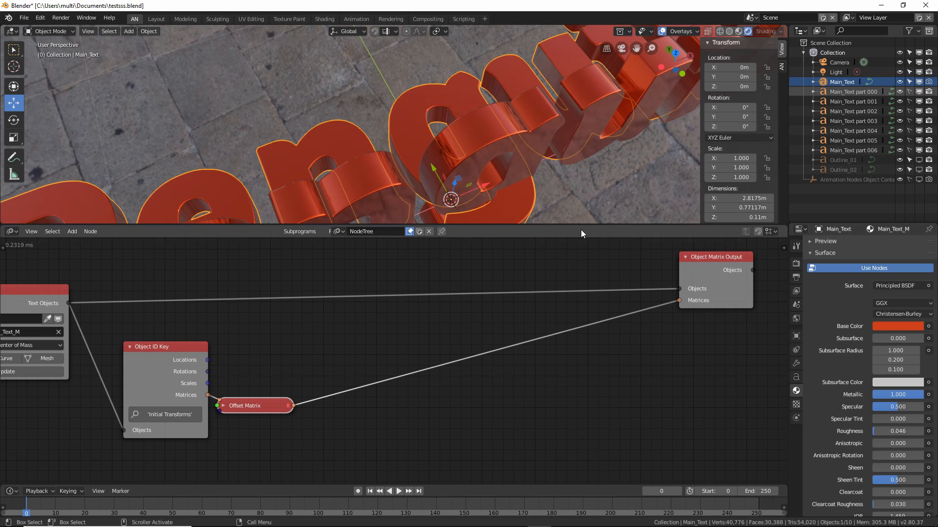
middle_click_drag(523, 161, 504, 98)
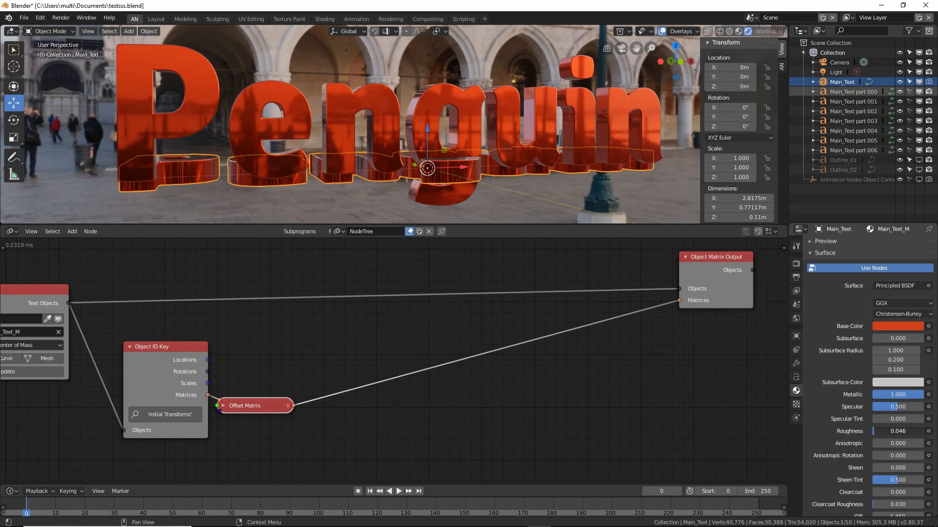
left_click_drag(898, 432, 904, 431)
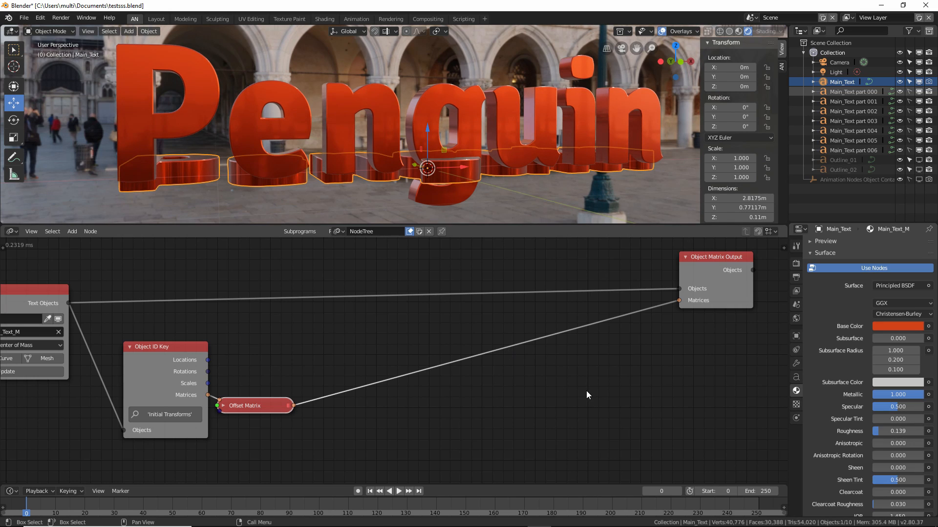
Update the Separate Text Object node to regenerate the letter objects from Main_Text
scroll(468, 402, "up", 1)
middle_click_drag(203, 323, 352, 302)
left_click(121, 343)
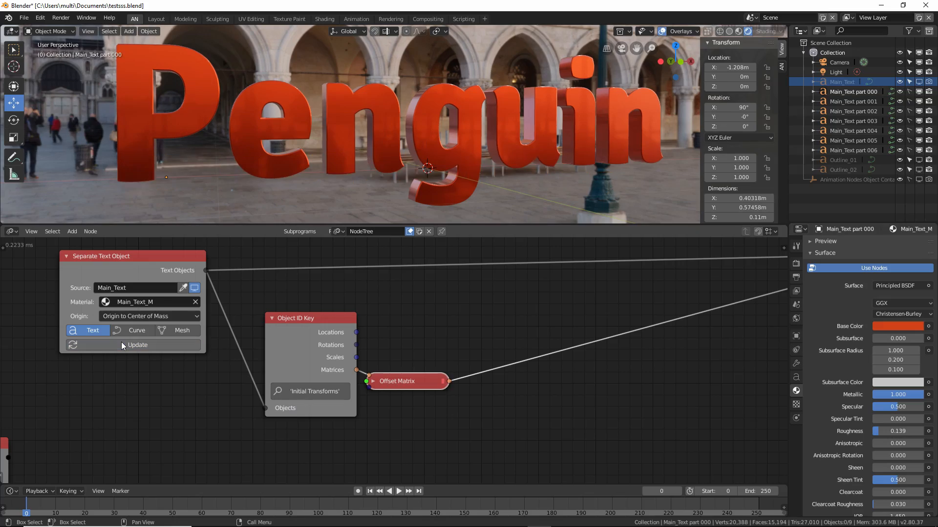
middle_click_drag(571, 111, 508, 147)
scroll(490, 125, "up", 3)
scroll(541, 309, "down", 2)
Move Object Matrix Output away, search for "offset mat" and insert a second Offset Matrix node into the Matrices link before it
middle_click_drag(542, 311, 316, 318)
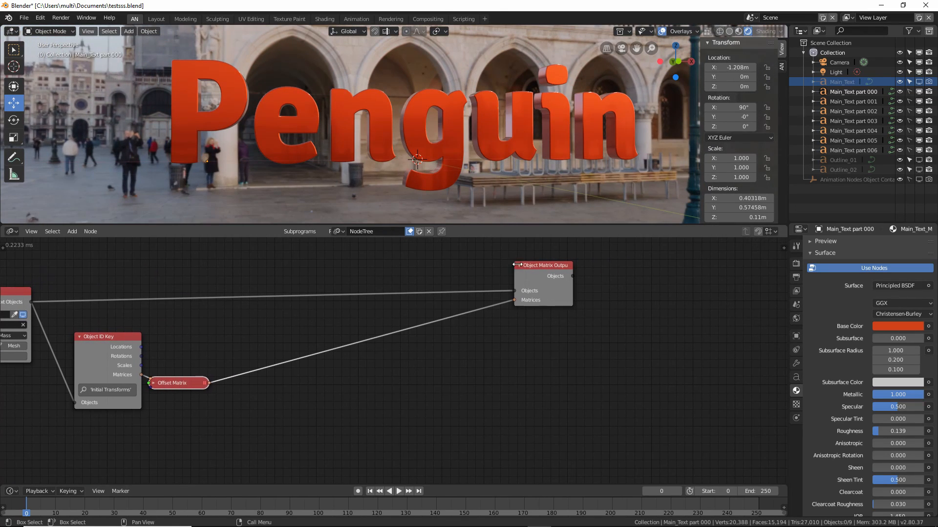
left_click_drag(530, 266, 589, 265)
key("ctrl+a")
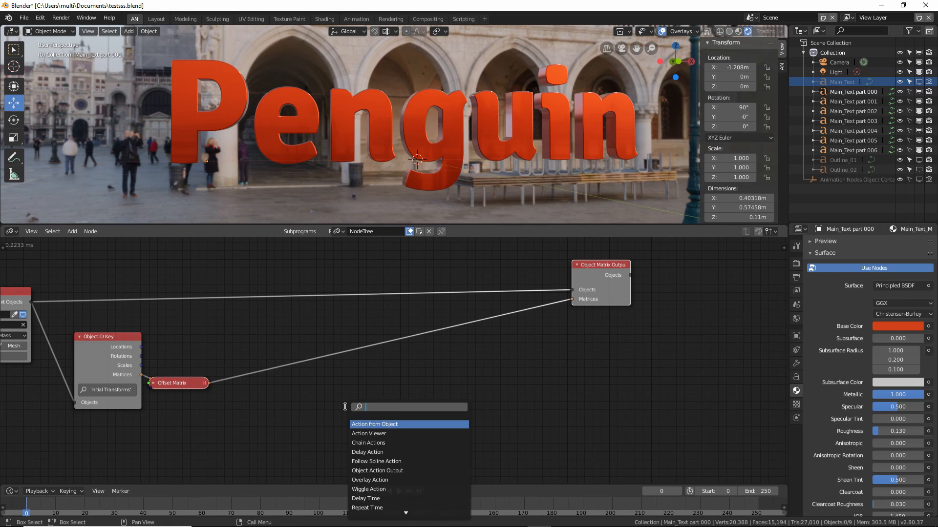
type("offset mat")
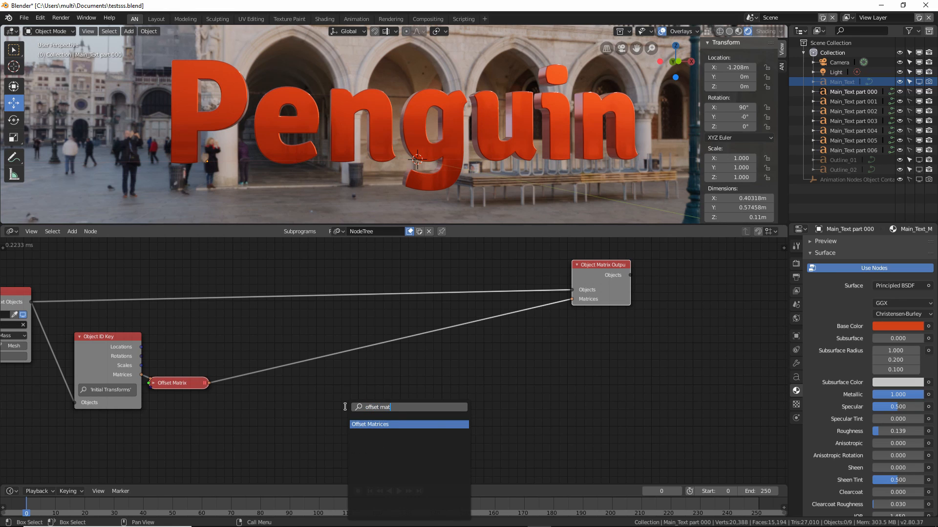
key("Return")
left_click(332, 334)
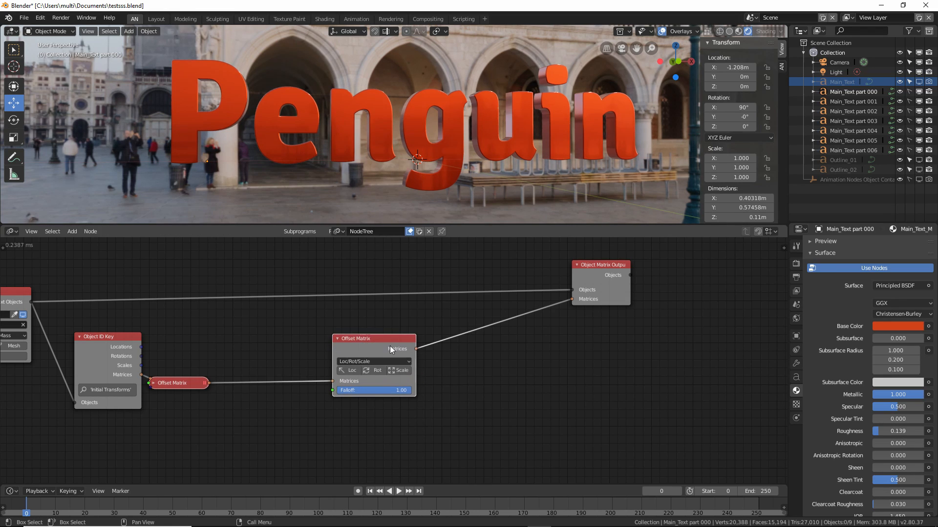
Enable the Loc and Rot options on the new Offset Matrix node and move it slightly towards the output node
left_click(352, 371)
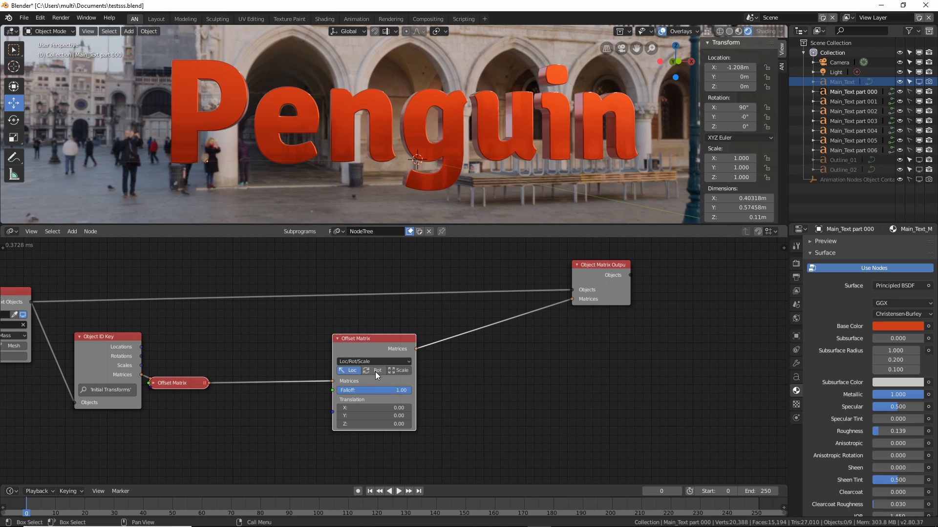
left_click(375, 372)
middle_click_drag(470, 388, 559, 331)
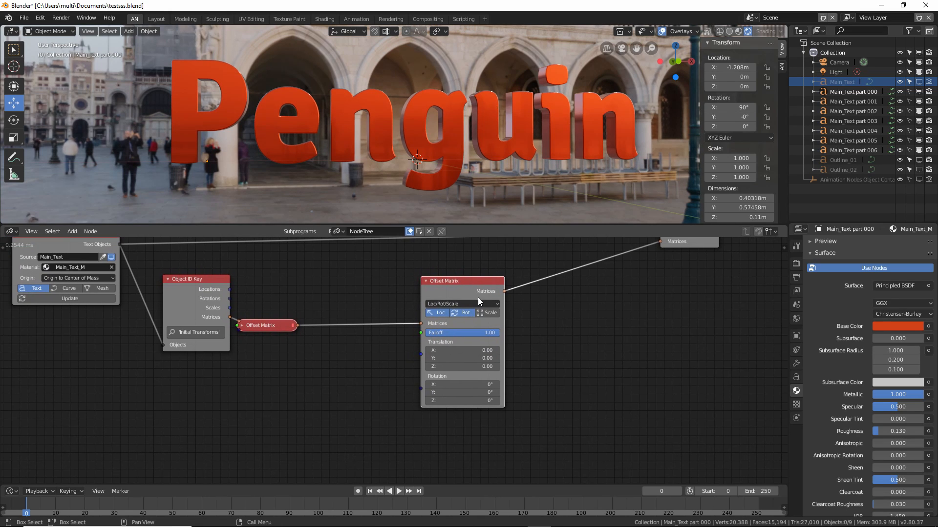
left_click_drag(456, 281, 489, 297)
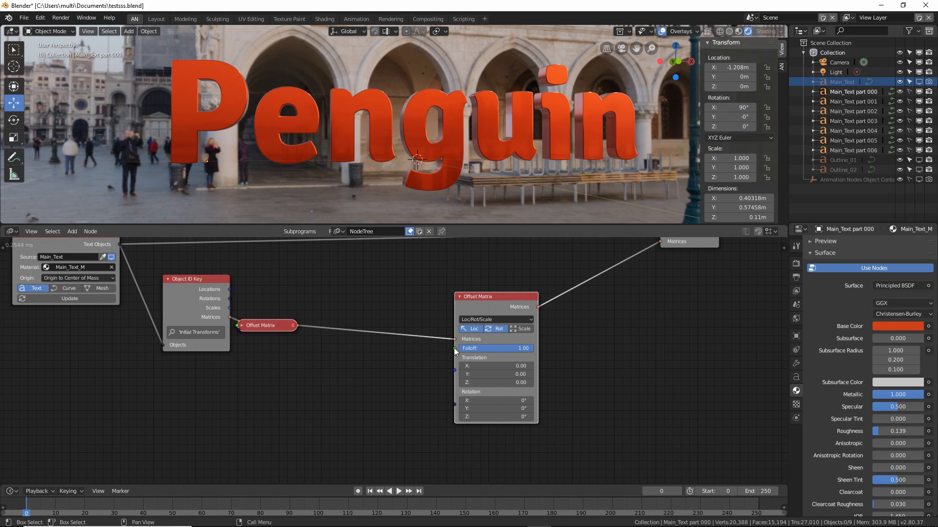
left_click_drag(454, 348, 338, 435)
Set the new Offset Matrix node's Y translation to -5.64 and its falloff to 0.38
middle_click_drag(600, 361, 544, 368)
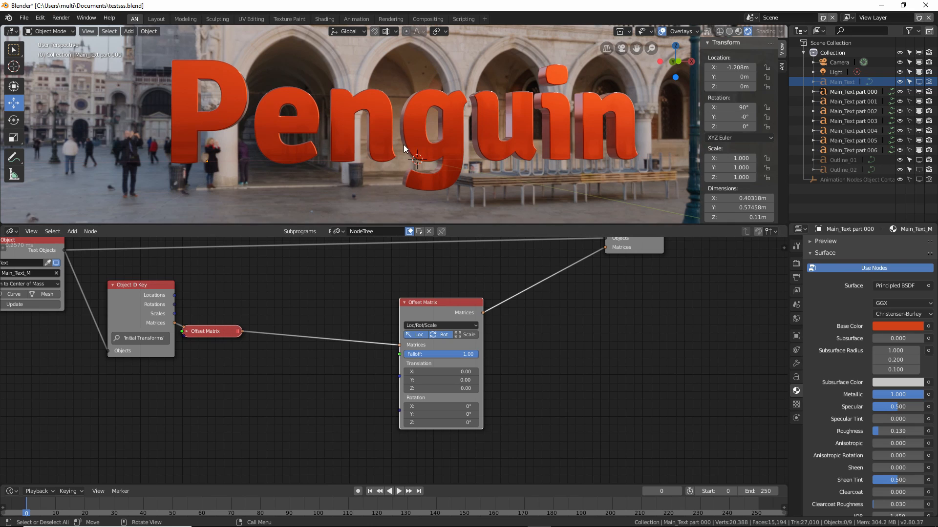
middle_click_drag(403, 145, 380, 145)
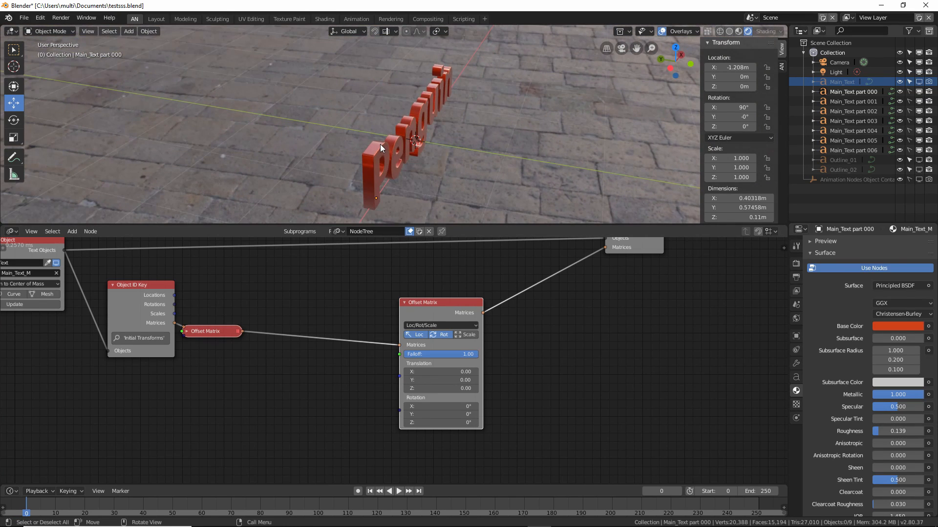
middle_click_drag(508, 144, 466, 147)
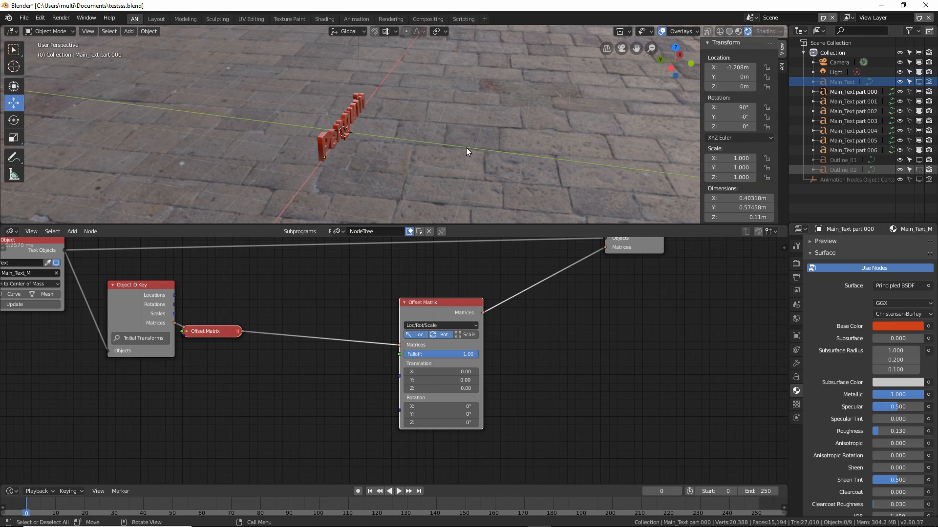
middle_click_drag(385, 146, 396, 139)
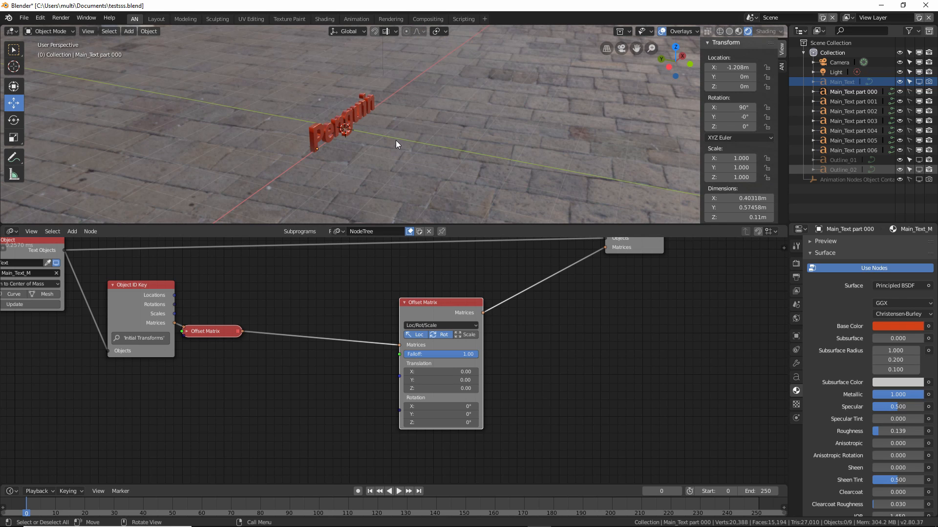
middle_click_drag(395, 140, 420, 138)
scroll(419, 141, "up", 4)
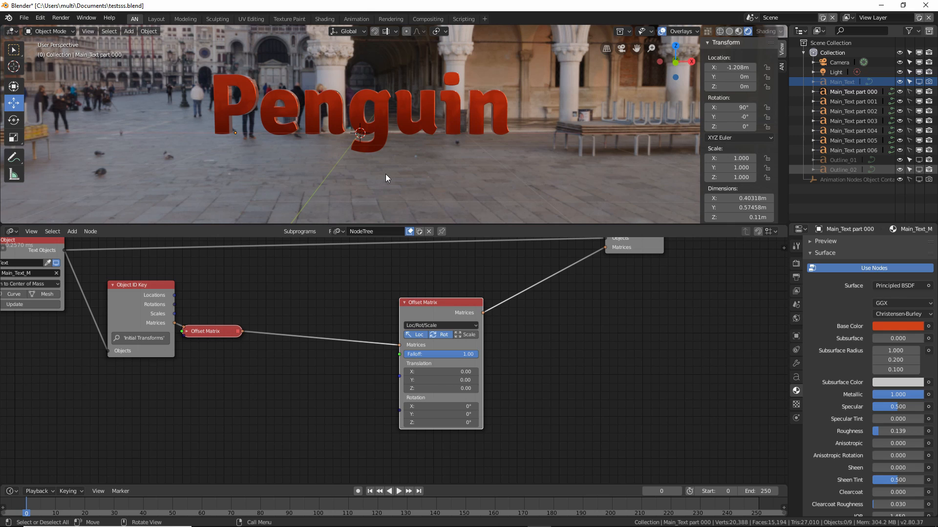
middle_click_drag(385, 177, 350, 140)
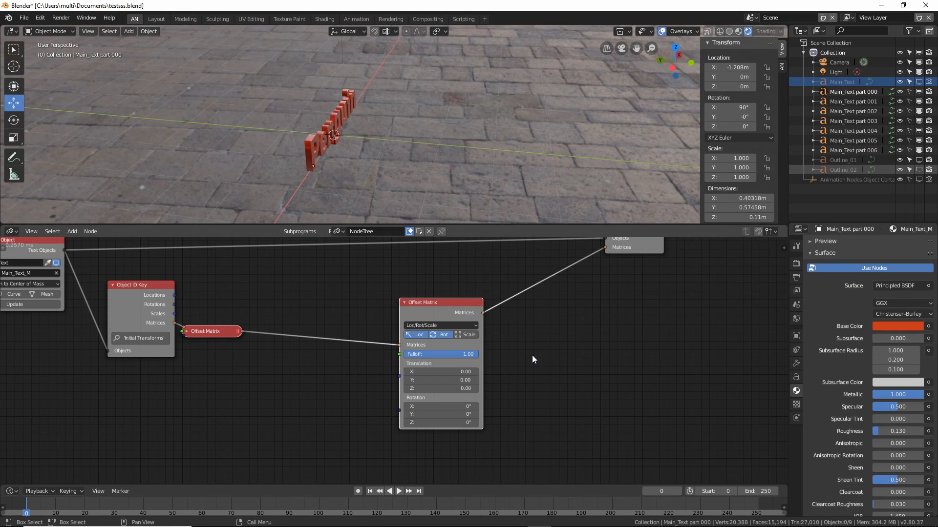
middle_click_drag(534, 356, 533, 344)
left_click(441, 367)
type("-1.62")
key("Return")
left_click_drag(441, 368, 407, 367)
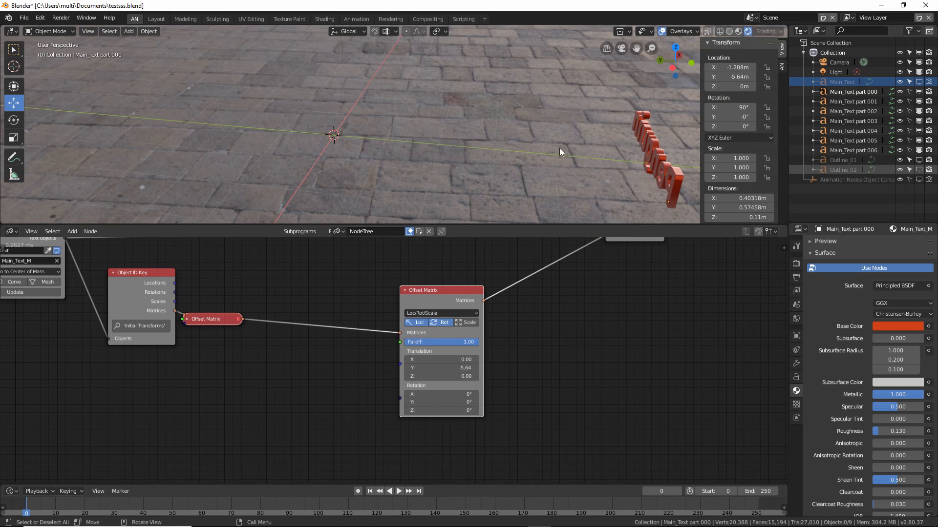
left_click_drag(477, 342, 432, 342)
Look through the camera in an enlarged 3D viewport and enable Lock Camera to View
key("KP_0")
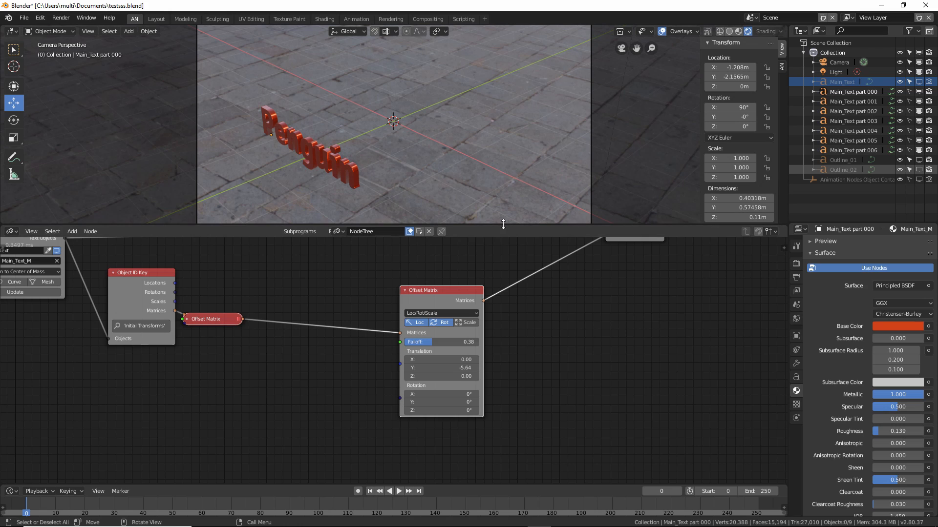
left_click_drag(501, 226, 500, 269)
scroll(759, 221, "down", 7)
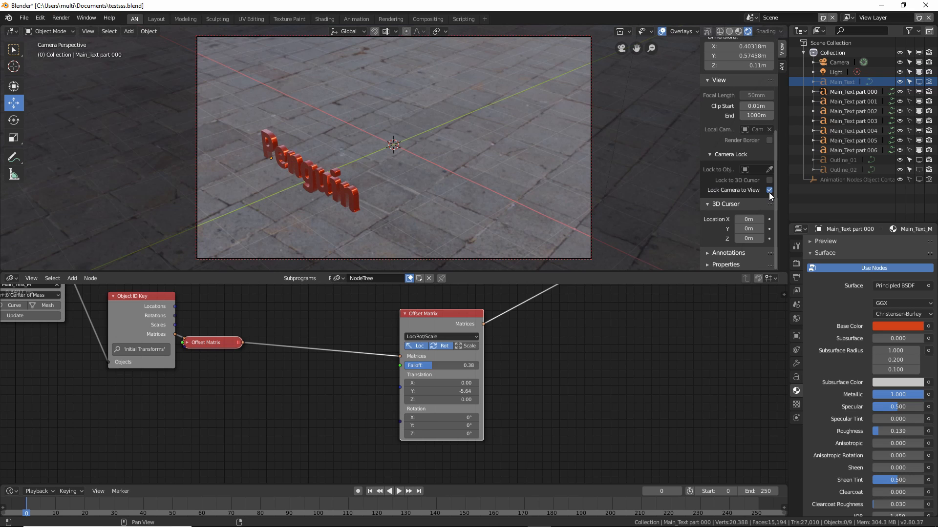
left_click(769, 190)
Reposition the locked camera so the Penguin text is framed from the front near the middle of the shot
middle_click_drag(306, 184, 433, 177)
scroll(418, 166, "up", 2)
middle_click_drag(492, 250, 464, 201)
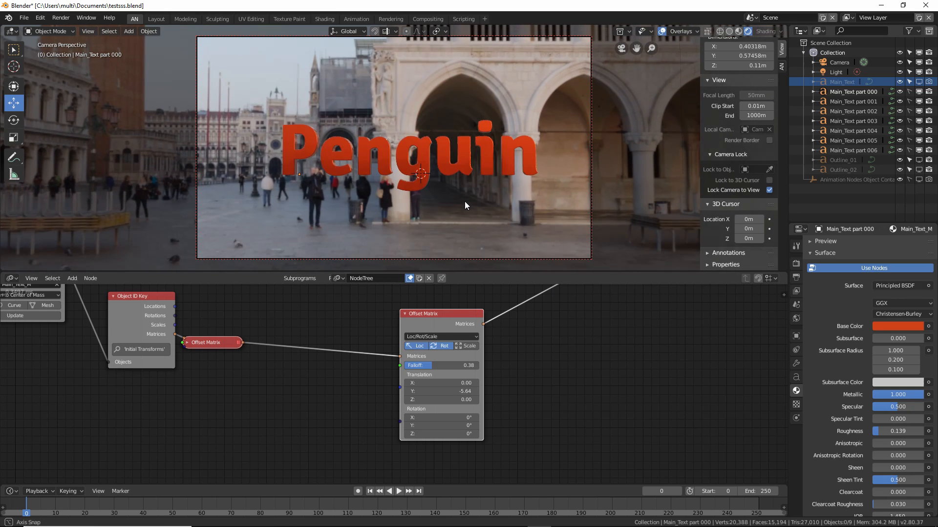
Set the camera's focal length to 8 mm and move it closer so the Penguin text spans the middle of the shot
left_click(840, 61)
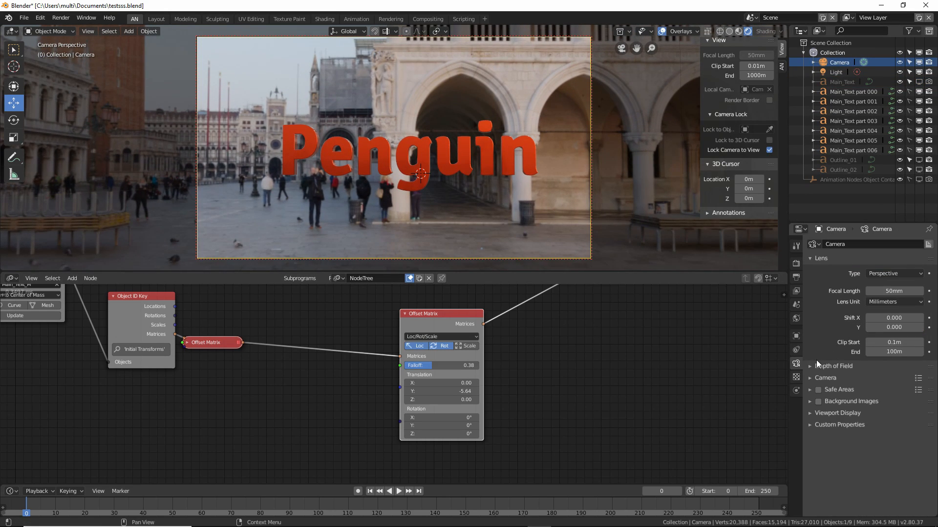
left_click(809, 378)
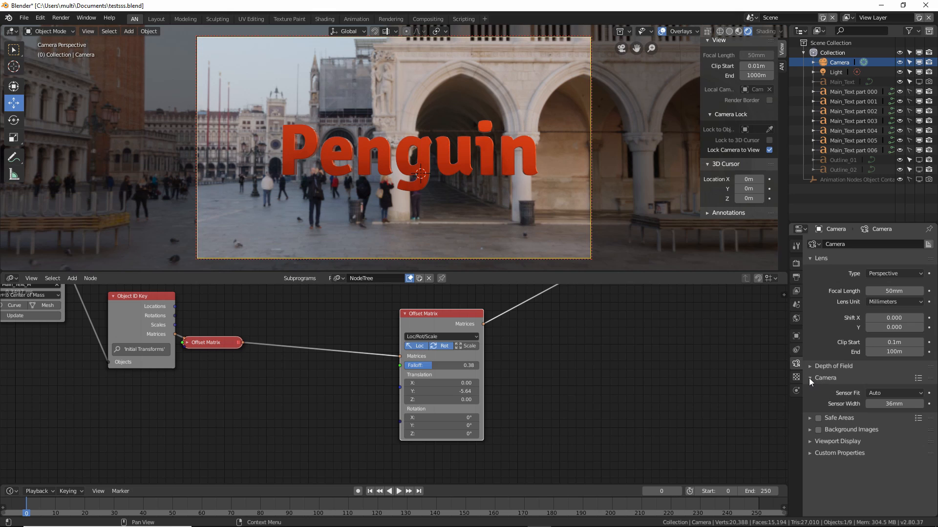
left_click(809, 378)
left_click(810, 367)
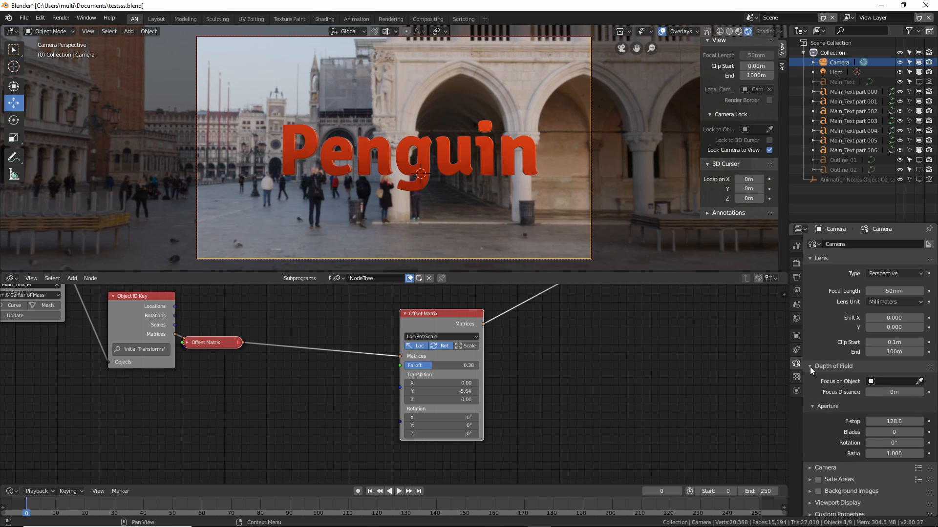
left_click(809, 367)
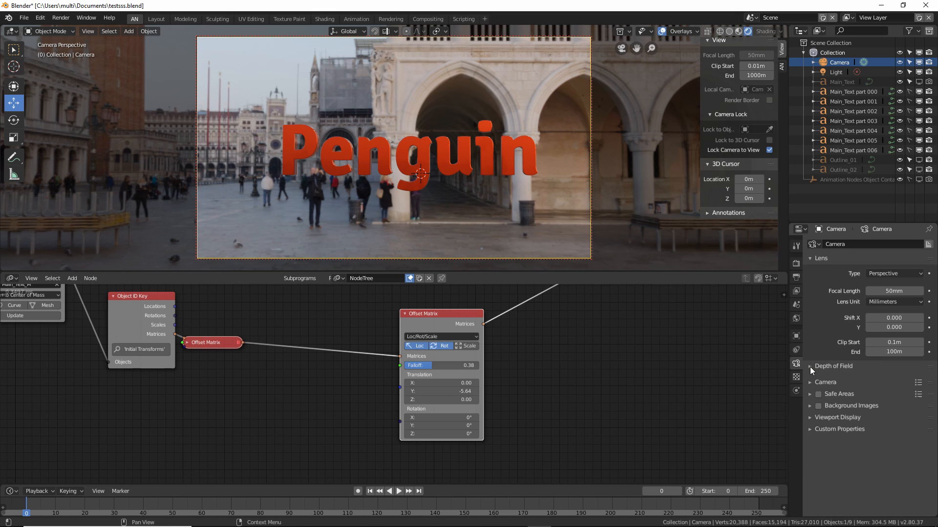
left_click(894, 292)
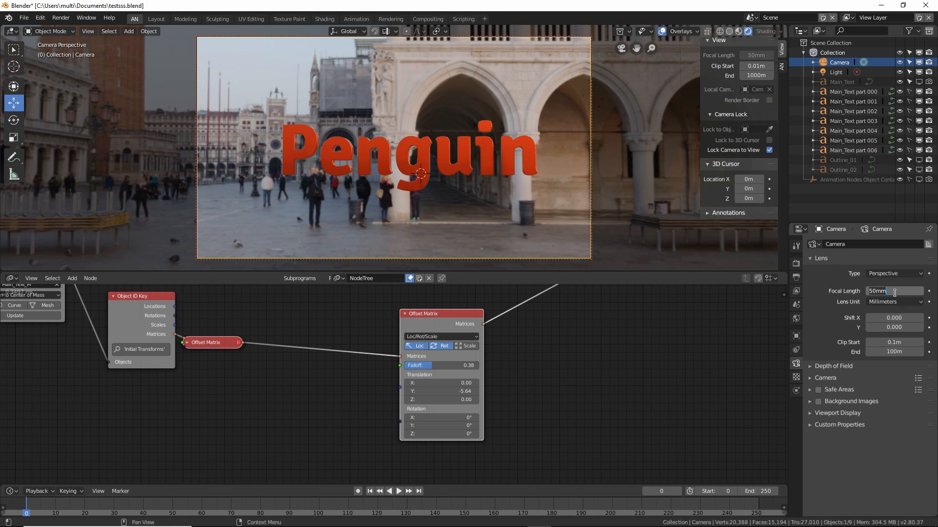
type("8")
key("Return")
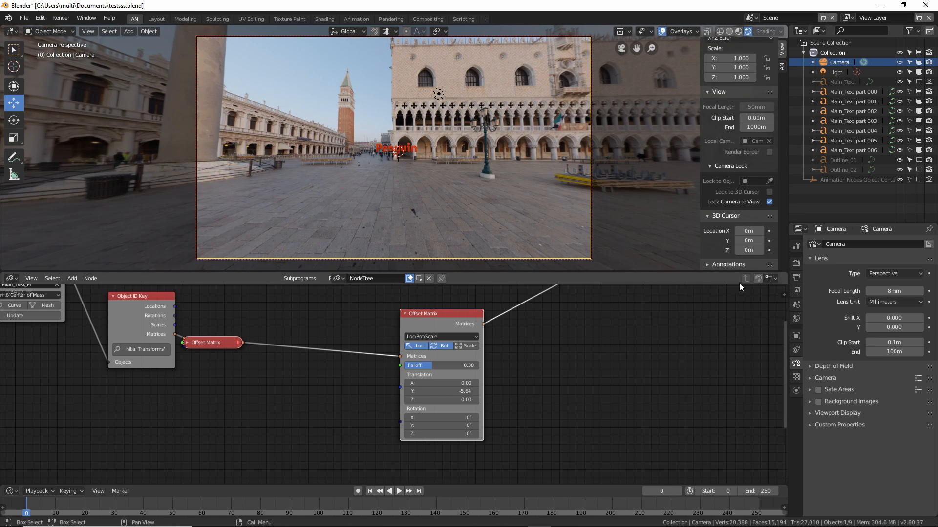
middle_click_drag(472, 149, 462, 186)
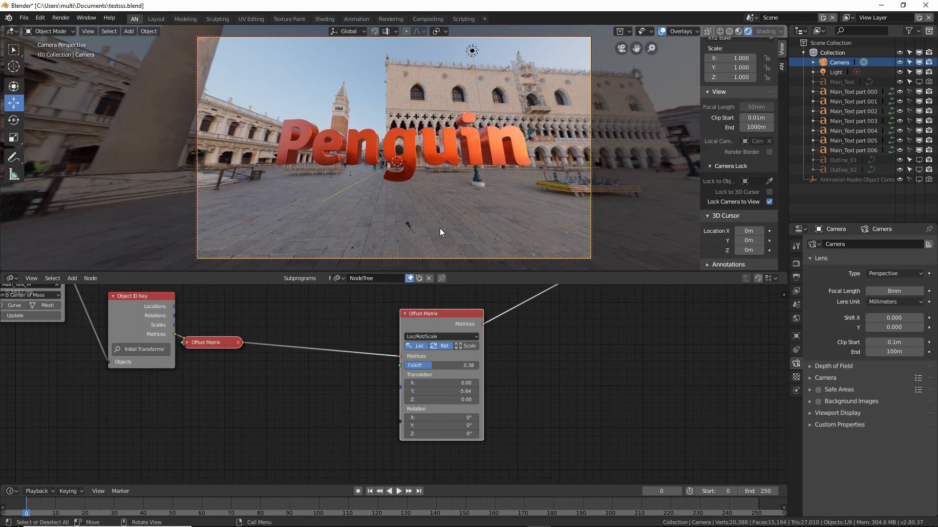
Switch the node editor to the Shader Editor and bring the World shader nodes into view
middle_click_drag(53, 349, 191, 388)
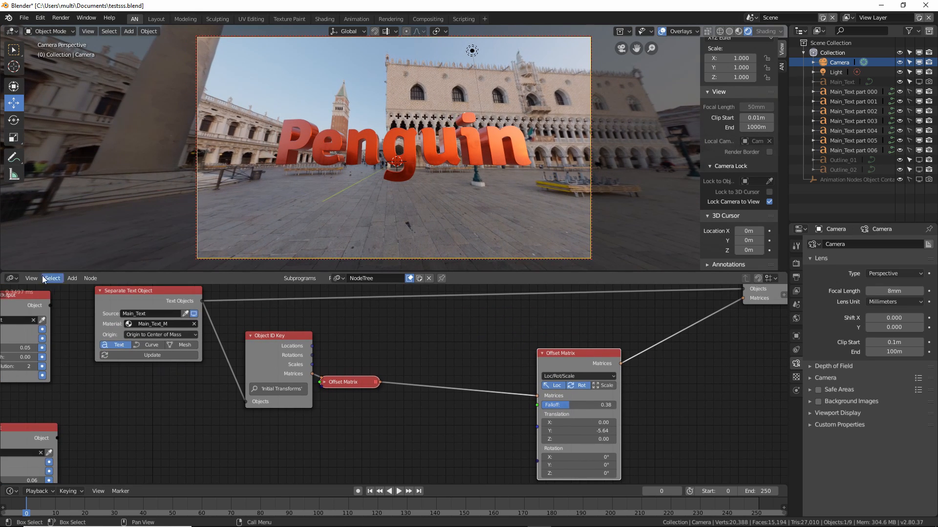
left_click(11, 279)
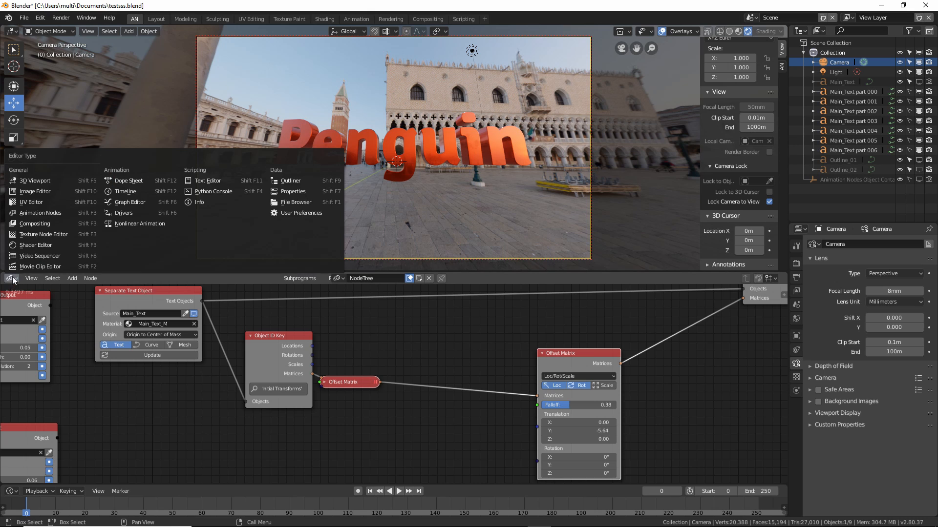
left_click(37, 245)
left_click(42, 279)
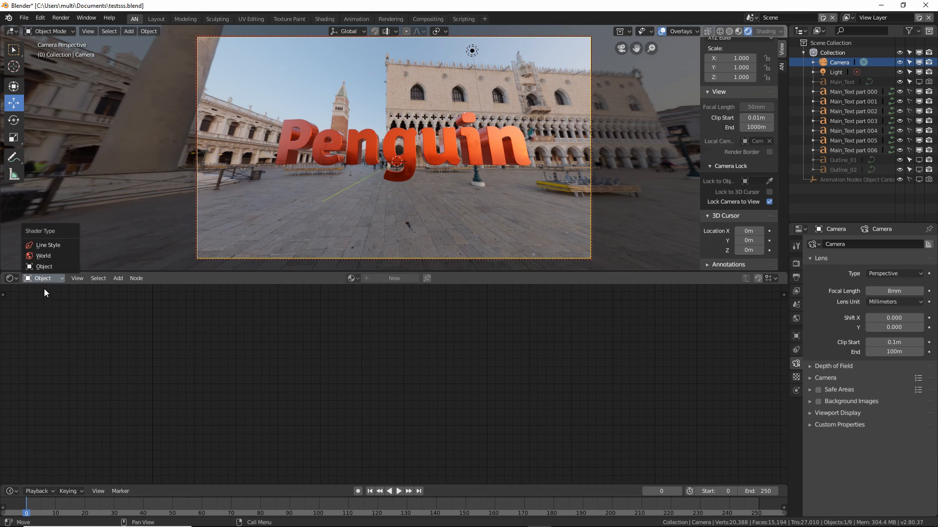
left_click(50, 256)
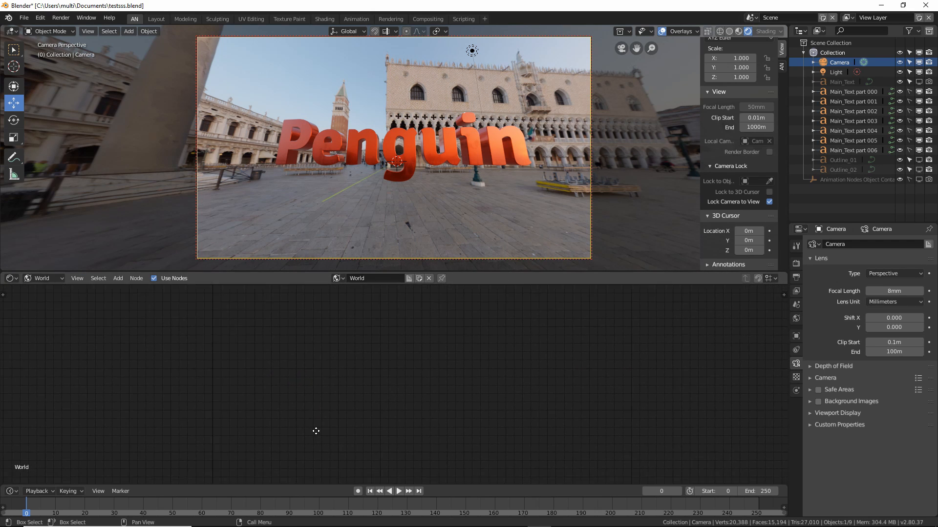
scroll(364, 389, "down", 5)
middle_click_drag(365, 389, 453, 358)
scroll(452, 358, "up", 8)
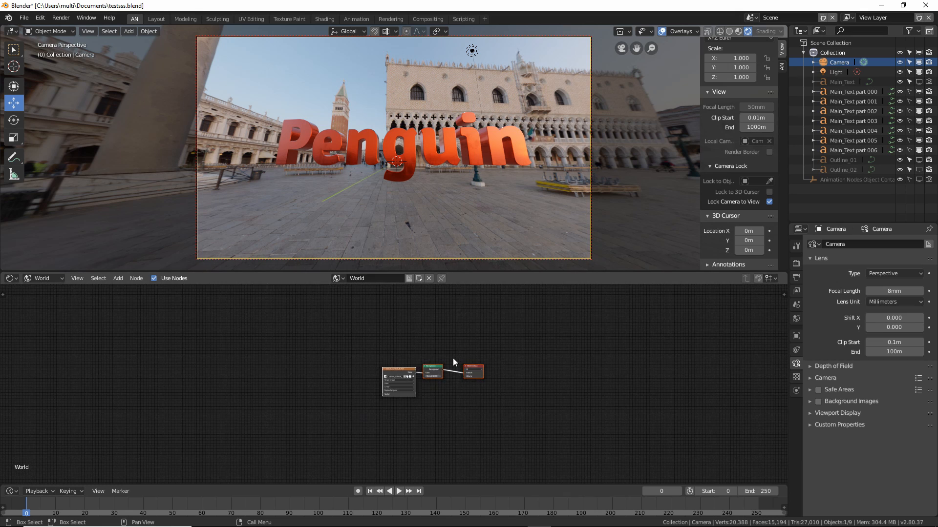
middle_click_drag(488, 397, 466, 394)
scroll(466, 389, "up", 1)
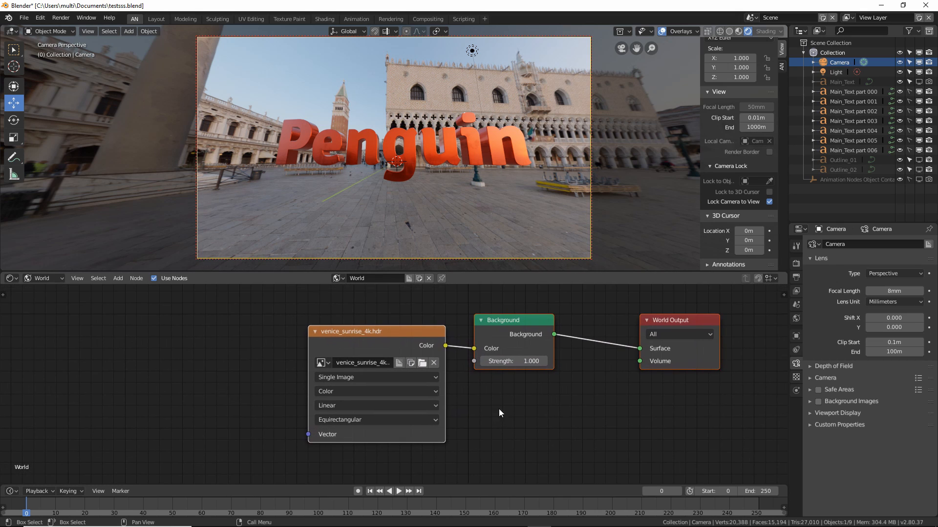
Move the venice_sunrise_4k.hdr node away from the Background node and add linked Mapping and Texture Coordinate nodes to it
left_click_drag(365, 337, 328, 329)
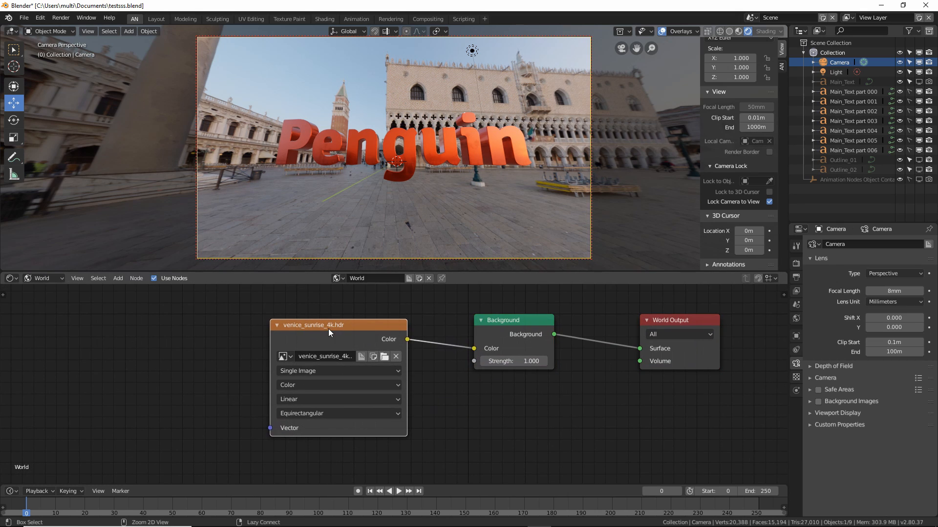
key("ctrl+t")
scroll(290, 412, "down", 2)
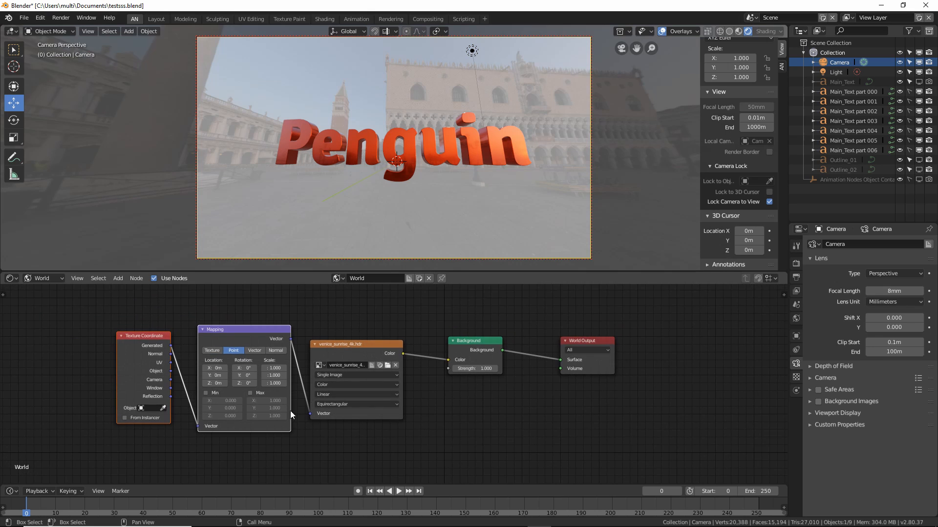
Spread out the Texture Coordinate, Mapping and venice_sunrise_4k.hdr nodes so there is clear space between them
left_click_drag(147, 335, 122, 335)
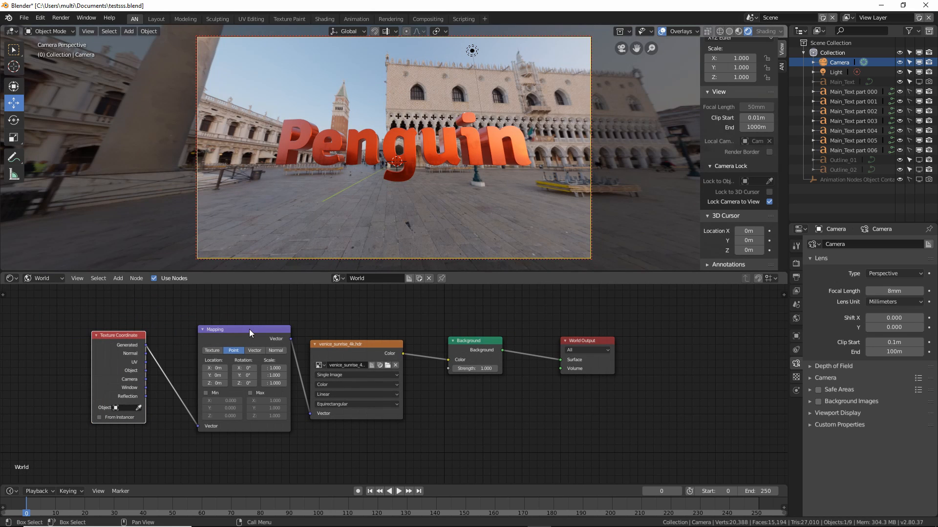
left_click_drag(249, 329, 223, 329)
left_click_drag(344, 344, 330, 344)
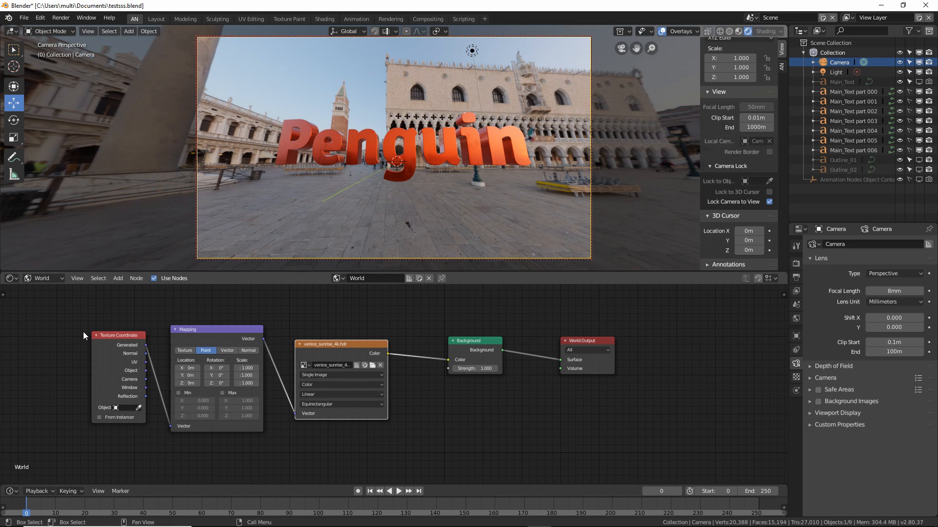
mouse_move(243, 328)
left_mouse_down()
mouse_move(254, 328)
mouse_move(244, 325)
left_mouse_up()
left_click(105, 335)
left_click_drag(105, 335, 101, 332)
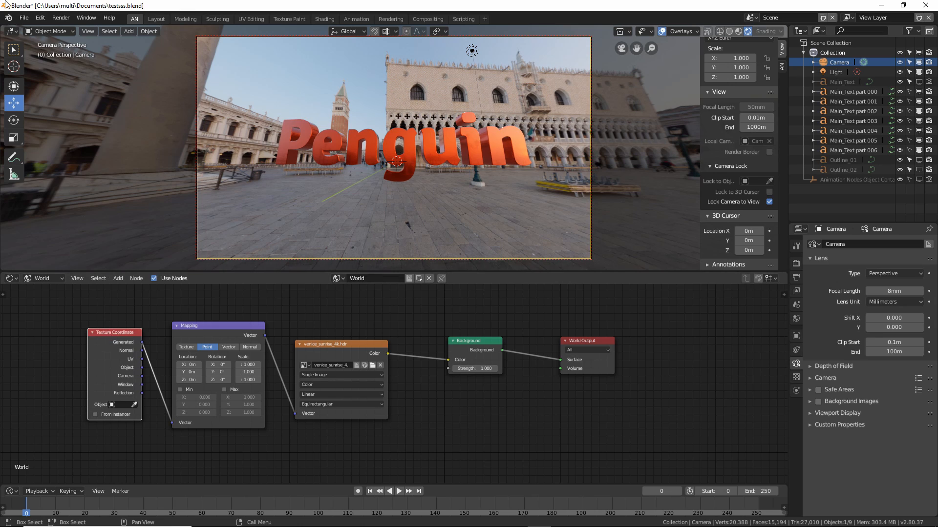
Bring up the window options for new windows, area splits and preferences
right_click(241, 300)
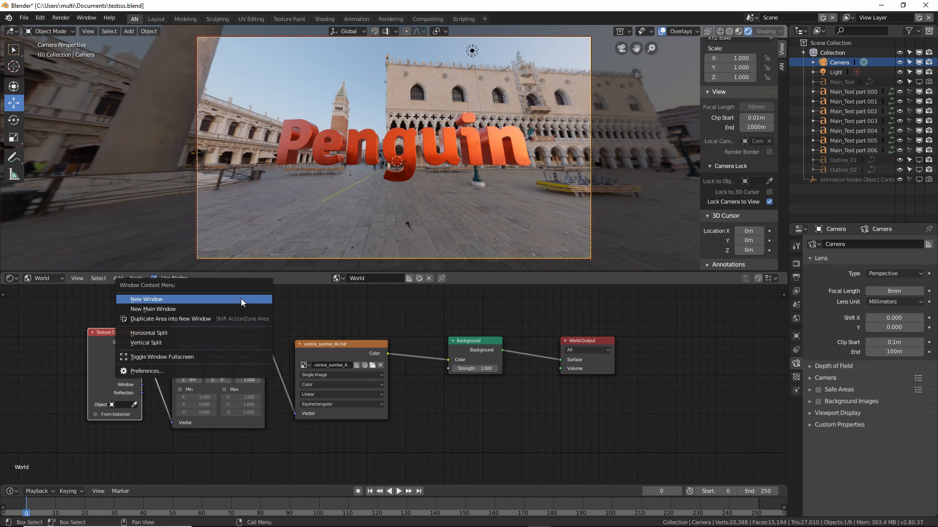
right_click(332, 317)
left_click(246, 390)
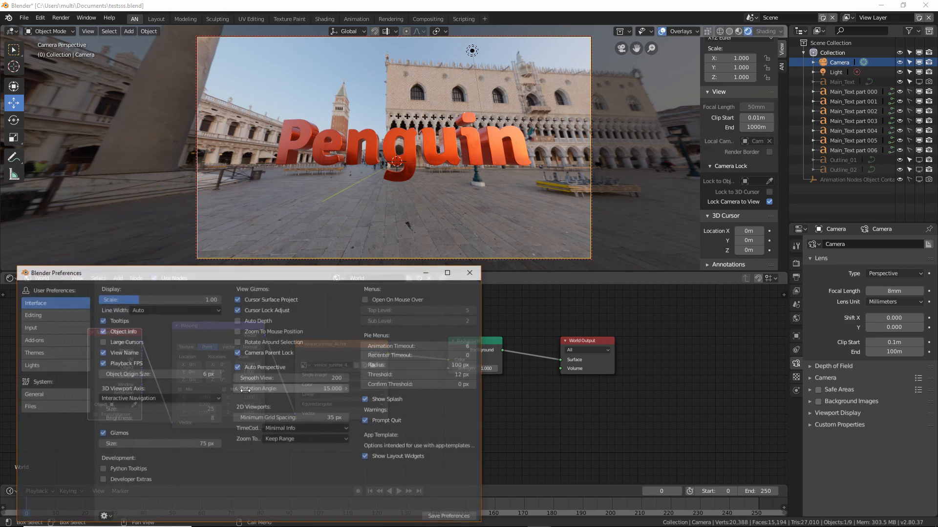
left_click(473, 272)
Look up the node add-ons in the preferences by searching for "node", and close the preferences
left_click(41, 19)
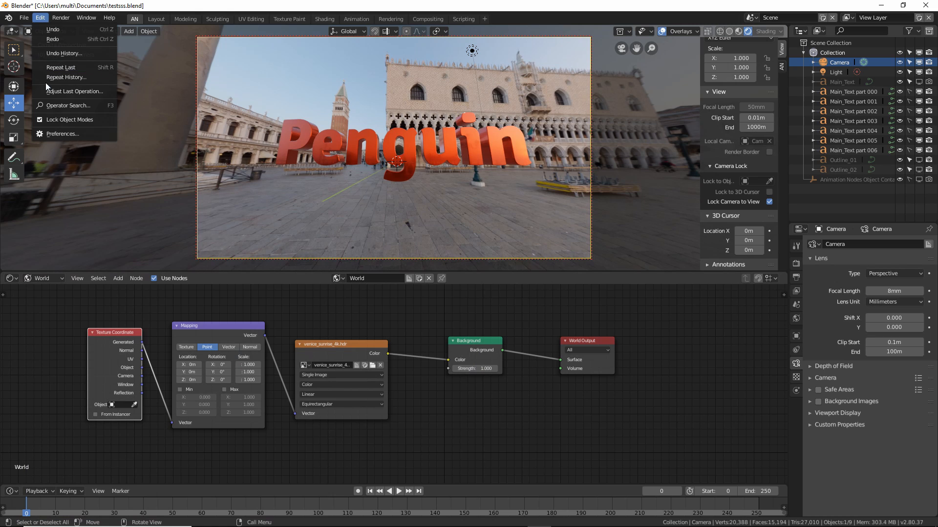
left_click(71, 136)
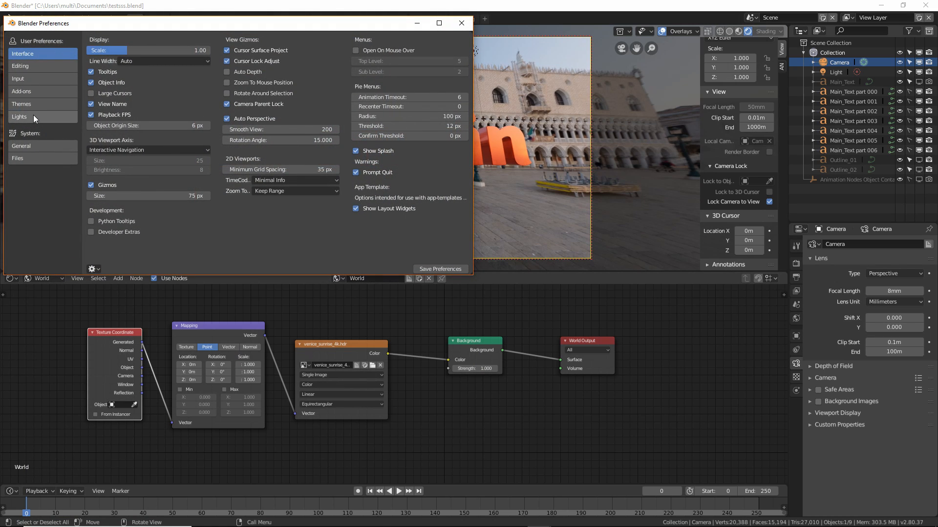
left_click(25, 93)
left_click(122, 40)
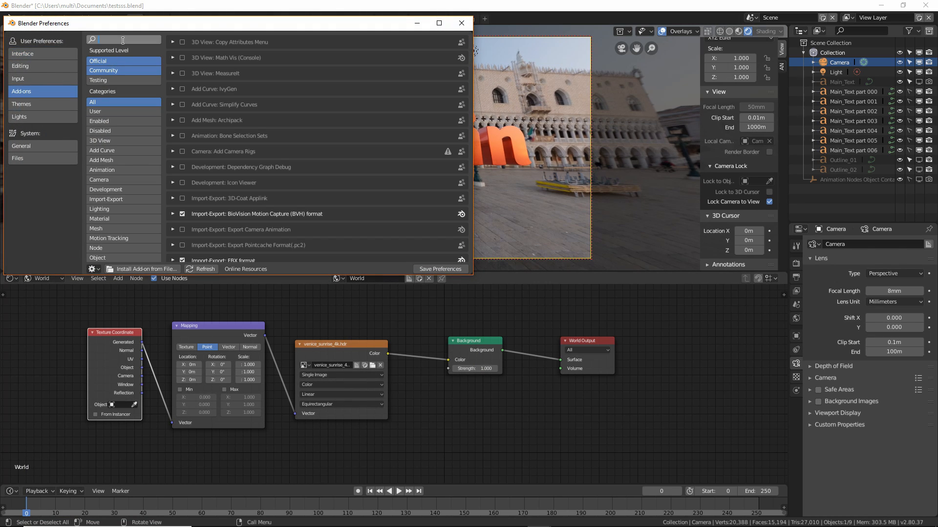
type("node")
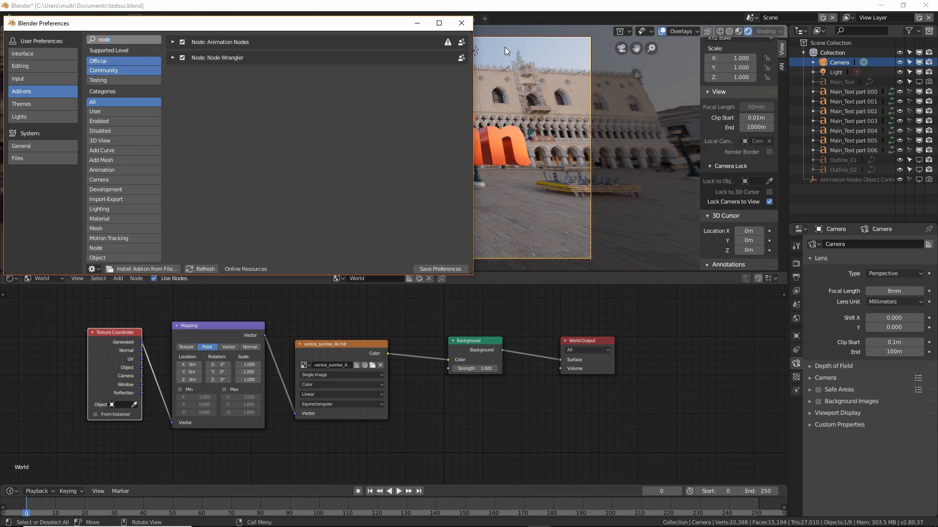
left_click(461, 23)
Rotate the Venice environment background by setting the Mapping node's Z rotation to about 413°
scroll(425, 432, "up", 3)
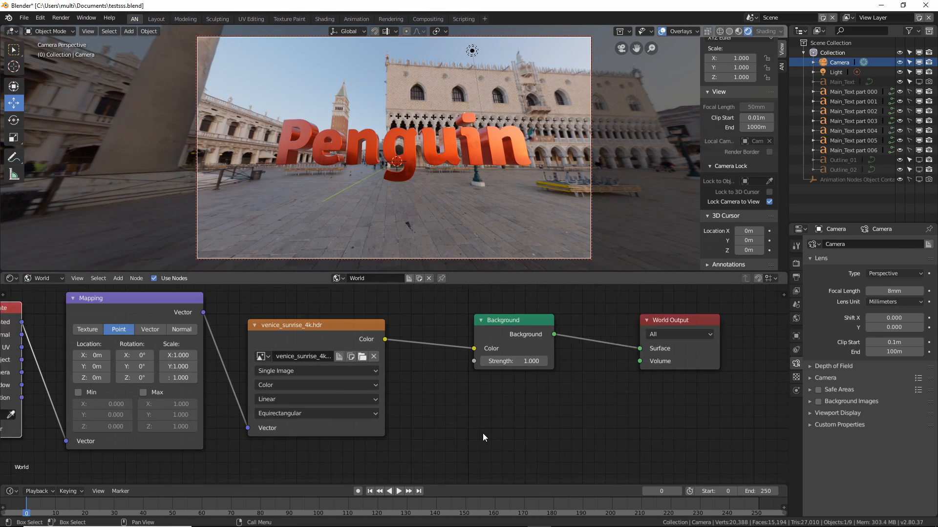
middle_click_drag(482, 433, 608, 397)
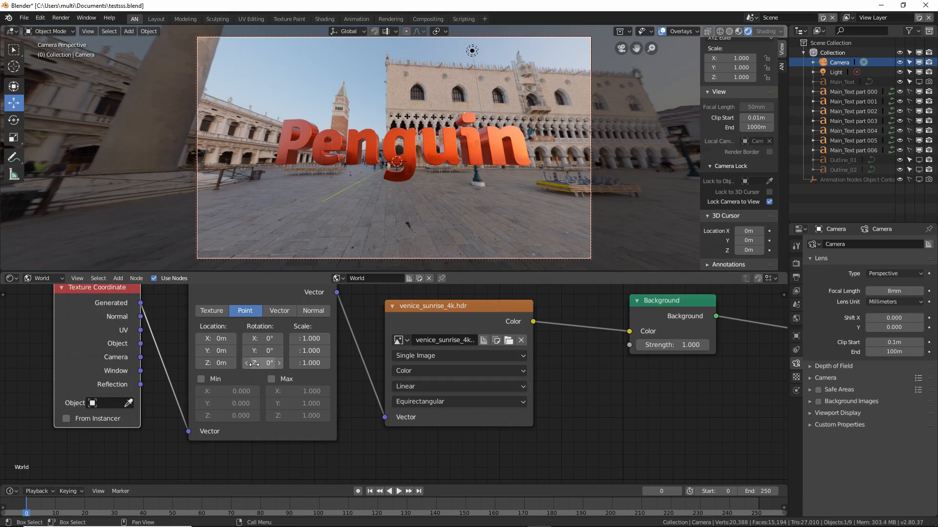
left_click_drag(254, 364, 425, 363)
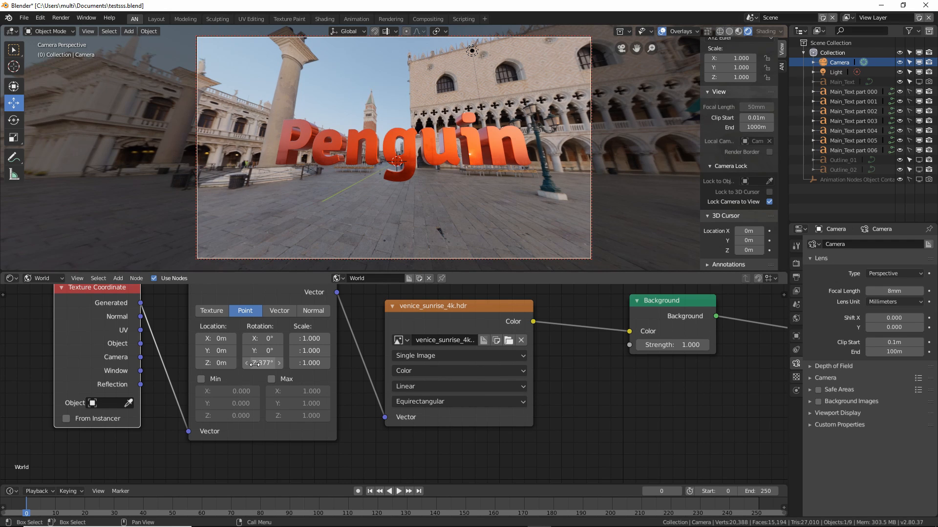
mouse_move(254, 364)
left_mouse_down()
mouse_move(280, 365)
mouse_move(272, 365)
left_mouse_up()
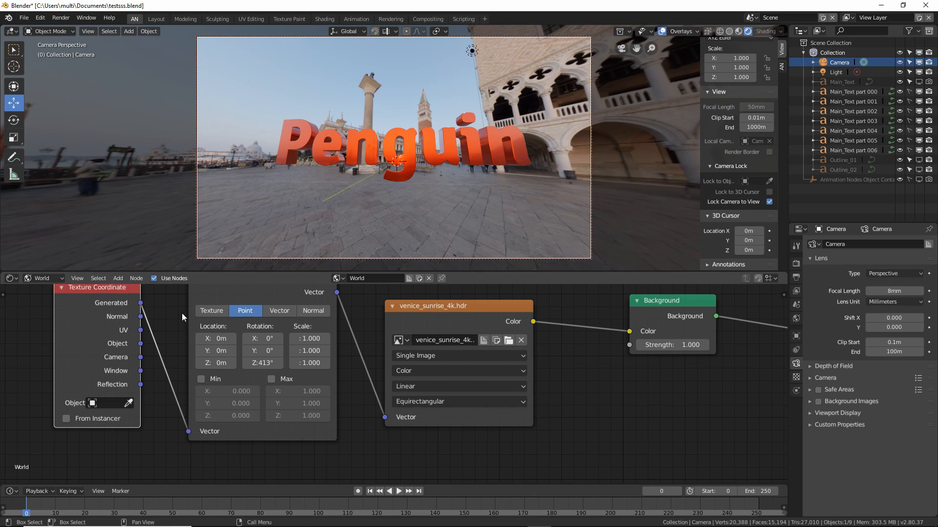
mouse_move(455, 198)
middle_mouse_down()
mouse_move(422, 194)
mouse_move(469, 193)
mouse_move(444, 192)
mouse_move(461, 192)
middle_mouse_up()
scroll(548, 406, "down", 2)
scroll(548, 410, "down", 2)
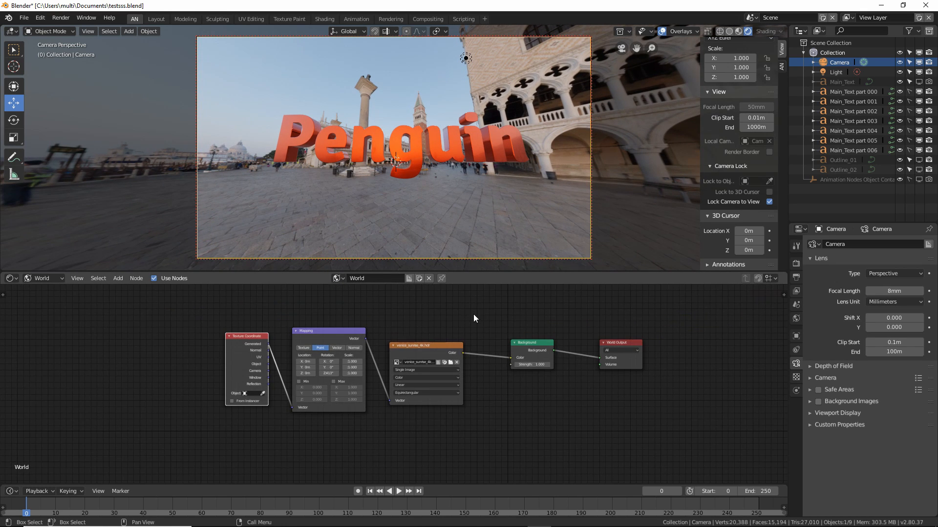
Switch the lower node editor to Animation Nodes and load the existing NodeTree
left_click(11, 279)
left_click(44, 215)
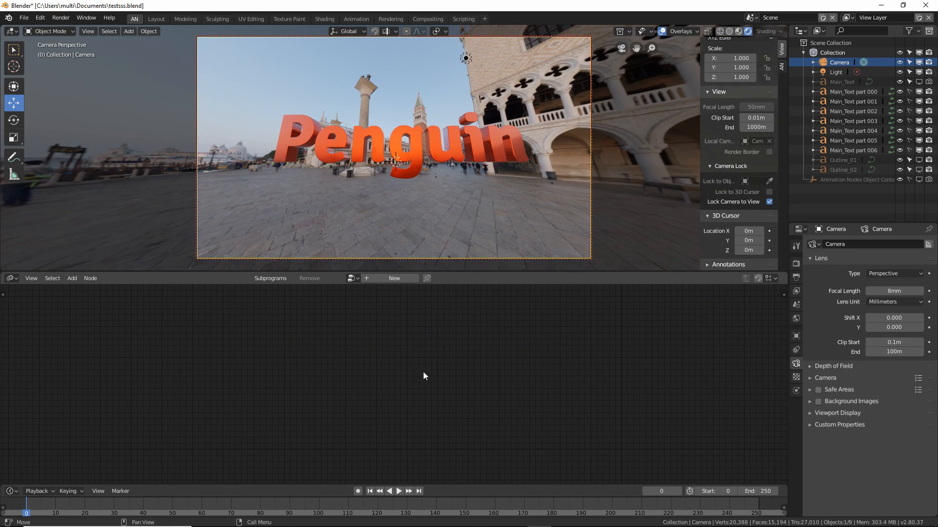
left_click(353, 278)
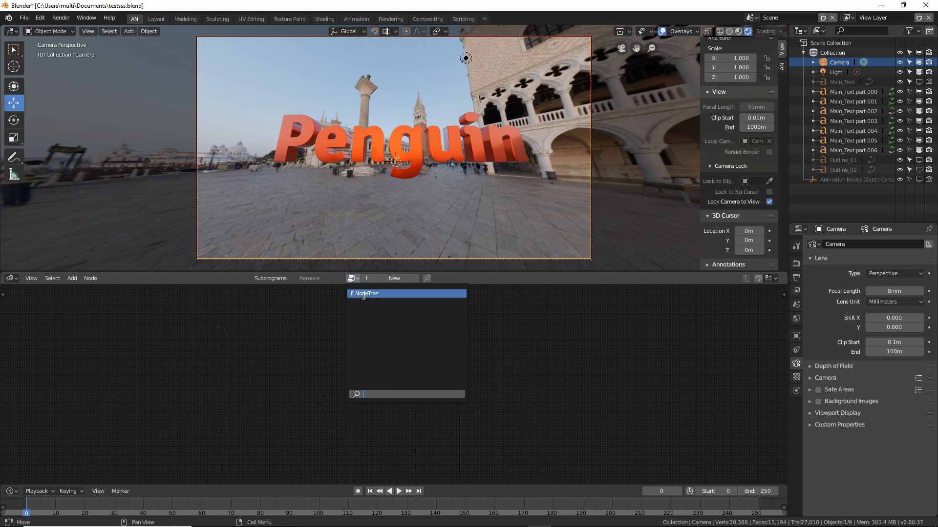
left_click(363, 294)
scroll(392, 421, "up", 5)
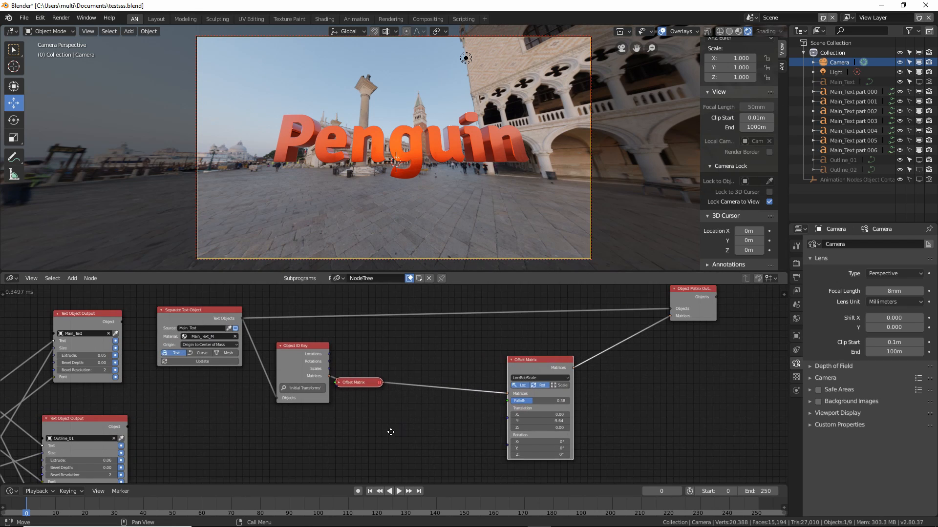
Rearrange the end of the node tree by moving the expanded Offset Matrix and Object Matrix Output nodes
middle_click_drag(391, 432, 446, 421)
left_click_drag(614, 354, 523, 350)
middle_click_drag(681, 359, 547, 398)
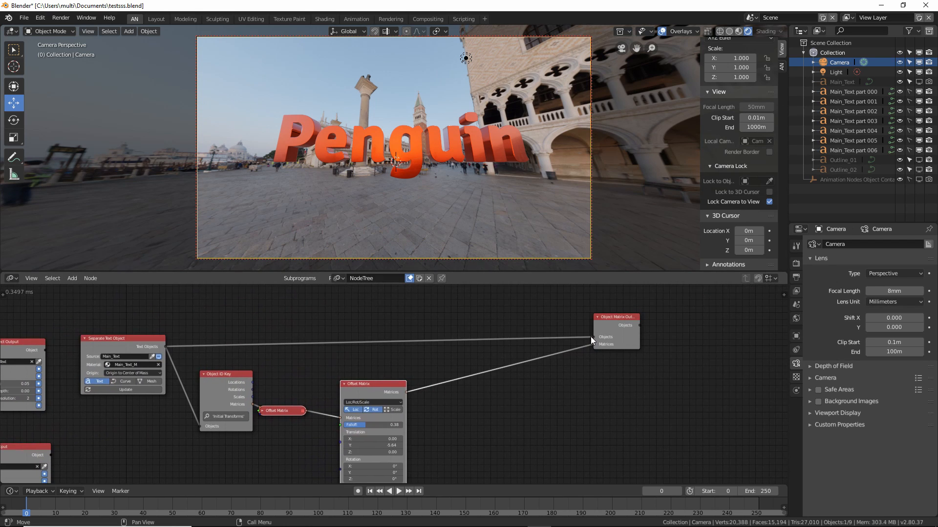
left_click_drag(610, 319, 638, 320)
Set the falloff of the expanded Offset Matrix node to about 0.34 and adjust the node's placement
middle_click_drag(269, 370, 372, 326)
scroll(420, 352, "up", 4)
scroll(415, 342, "down", 1)
mouse_move(491, 391)
left_mouse_down()
mouse_move(526, 391)
mouse_move(481, 390)
mouse_move(498, 391)
left_mouse_up()
middle_click_drag(420, 398, 408, 356)
left_click_drag(459, 341, 478, 350)
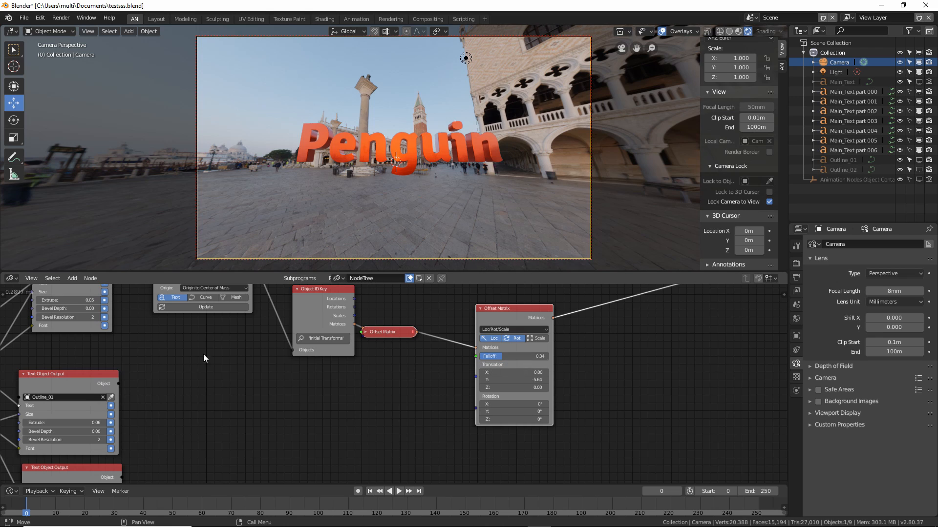
Add a Random Falloff node, connect it to the expanded Offset Matrix's Falloff input, and preview the animation briefly
left_click(69, 279)
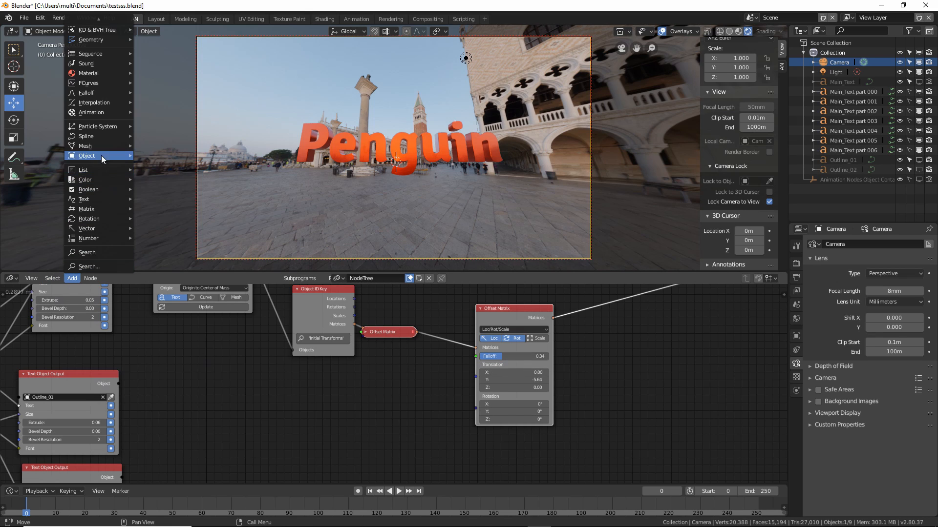
mouse_move(102, 150)
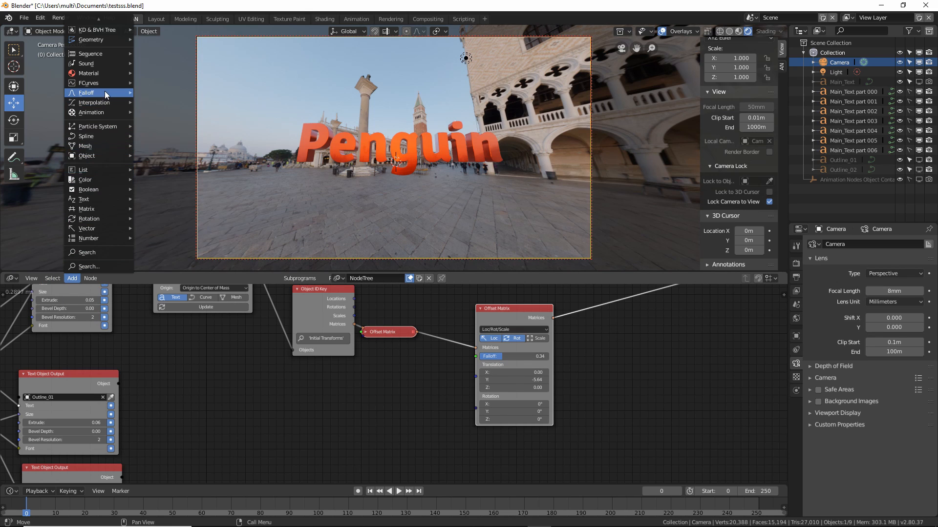
mouse_move(105, 91)
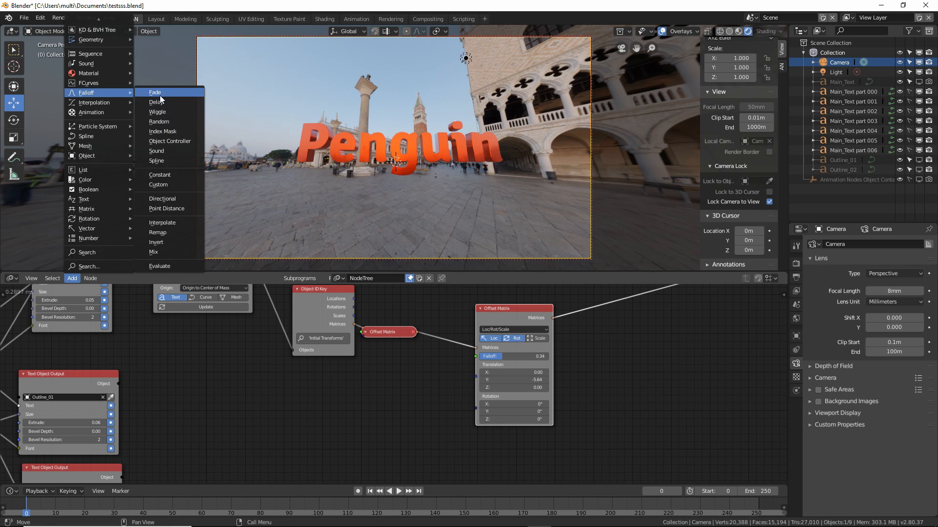
left_click(166, 126)
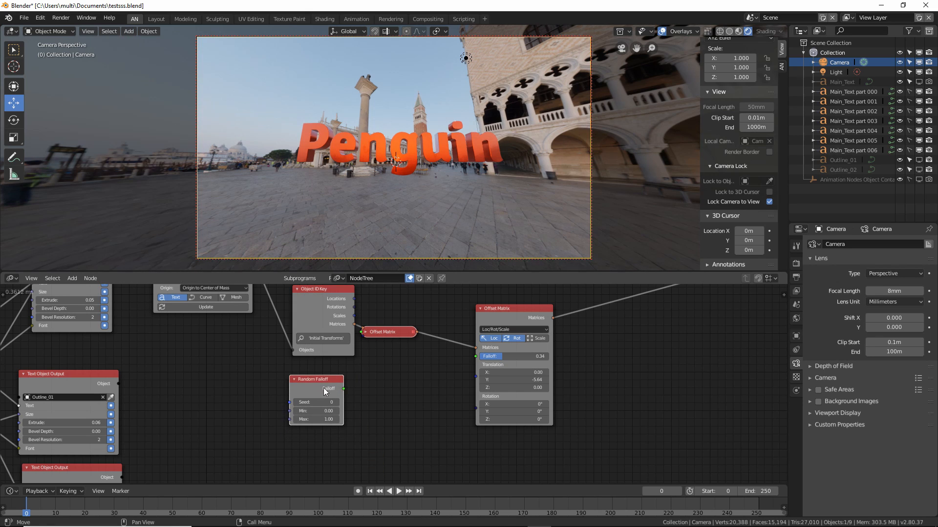
left_click_drag(344, 389, 481, 358)
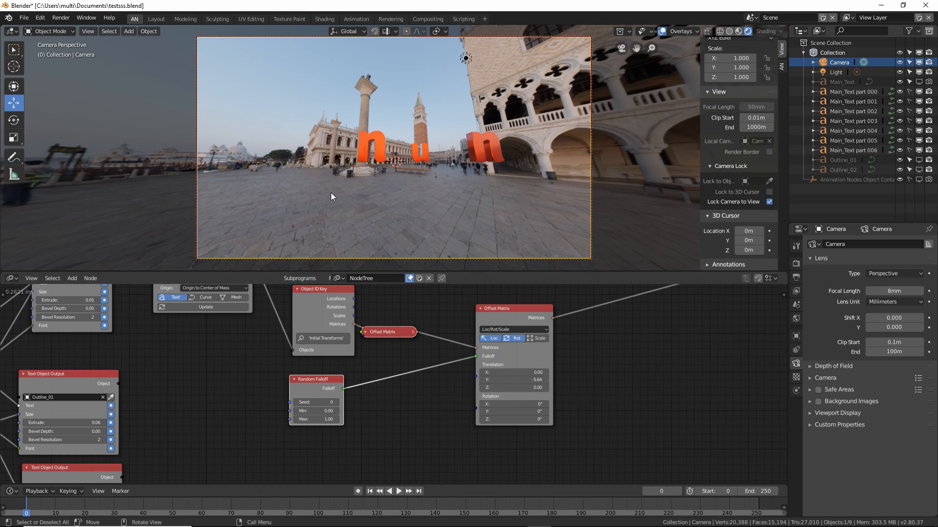
key("space")
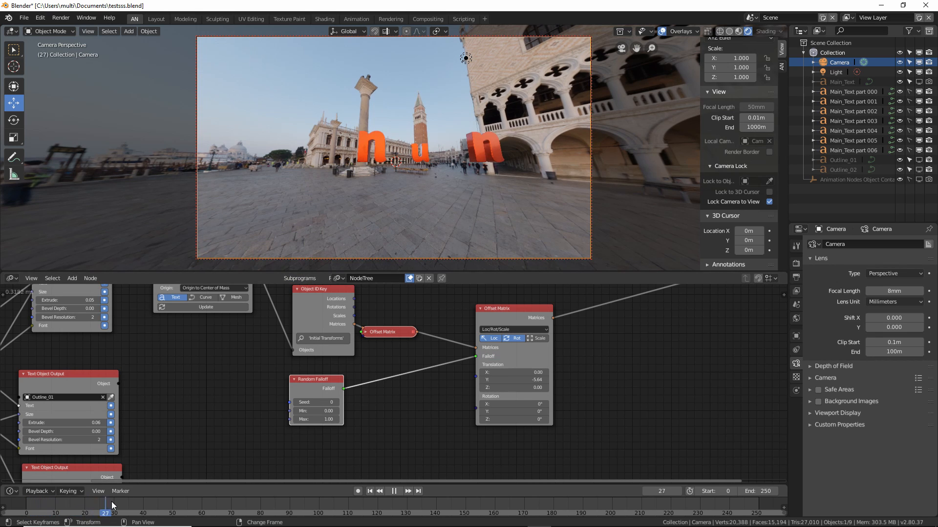
key("Escape")
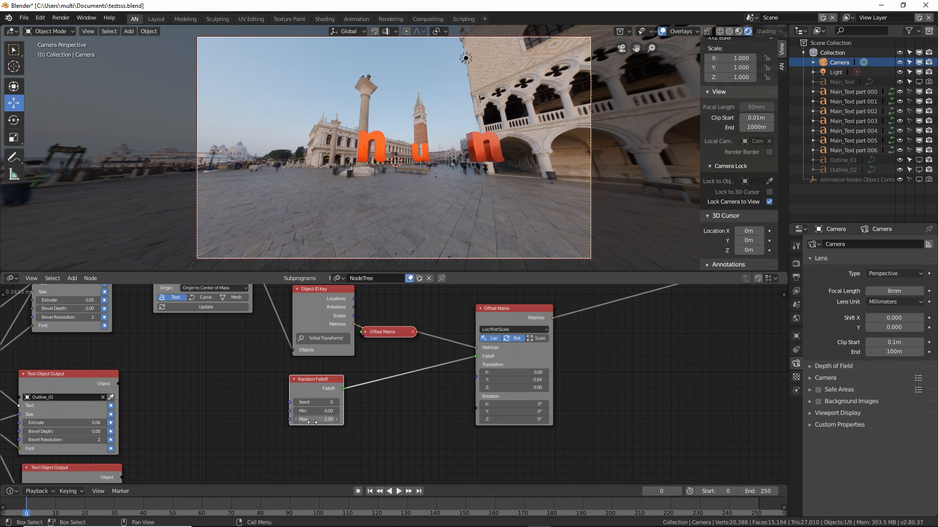
Set the Random Falloff's maximum to 0.34 and disconnect it from the Offset Matrix node
left_click_drag(312, 422, 258, 422)
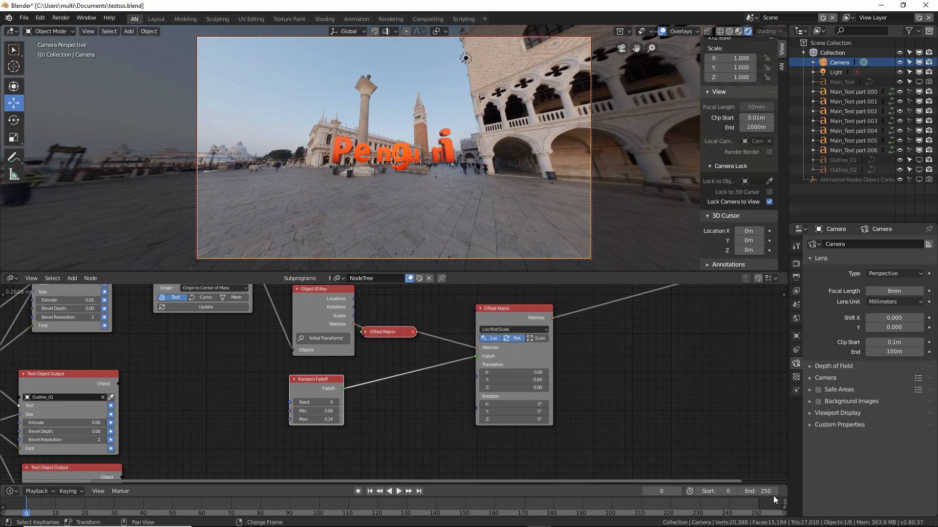
left_click(322, 419)
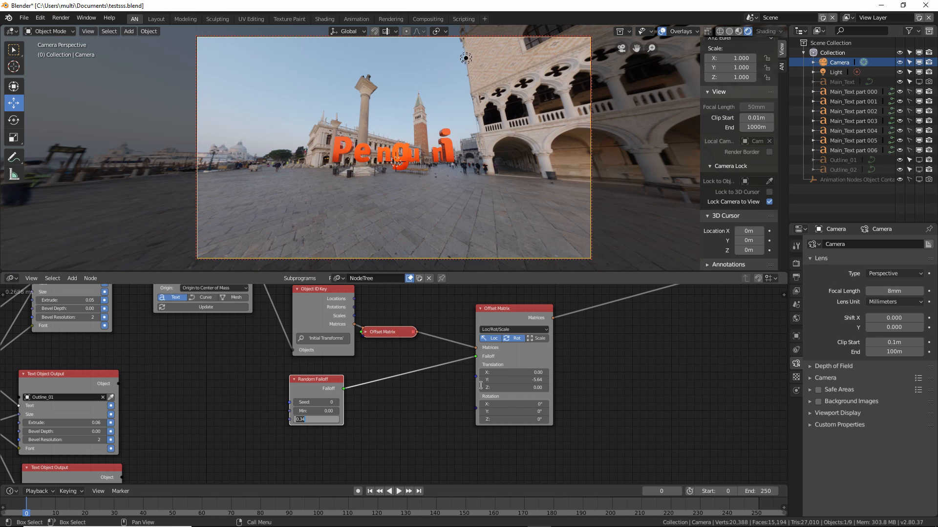
left_click_drag(468, 355, 429, 391)
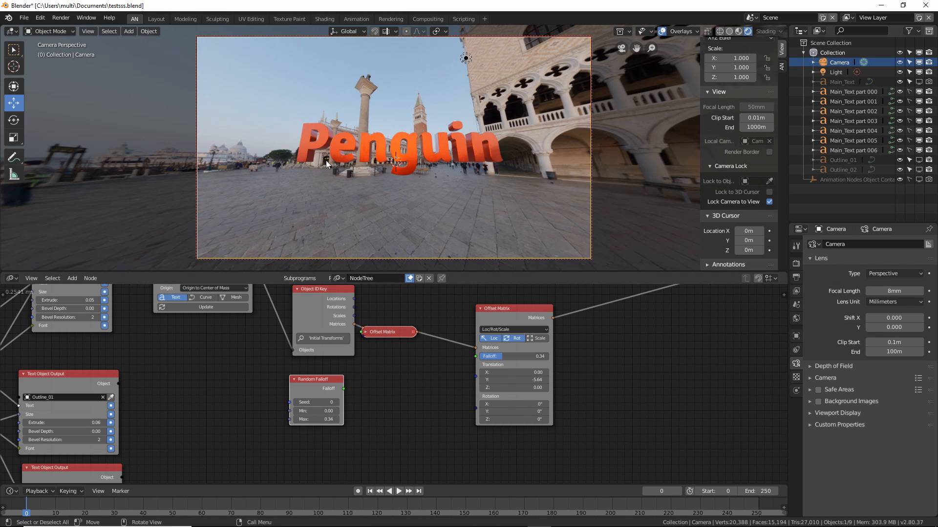
Leave the camera view, add a mesh plane, and scale it up to about 15.8 m wide
middle_click_drag(342, 136, 462, 183)
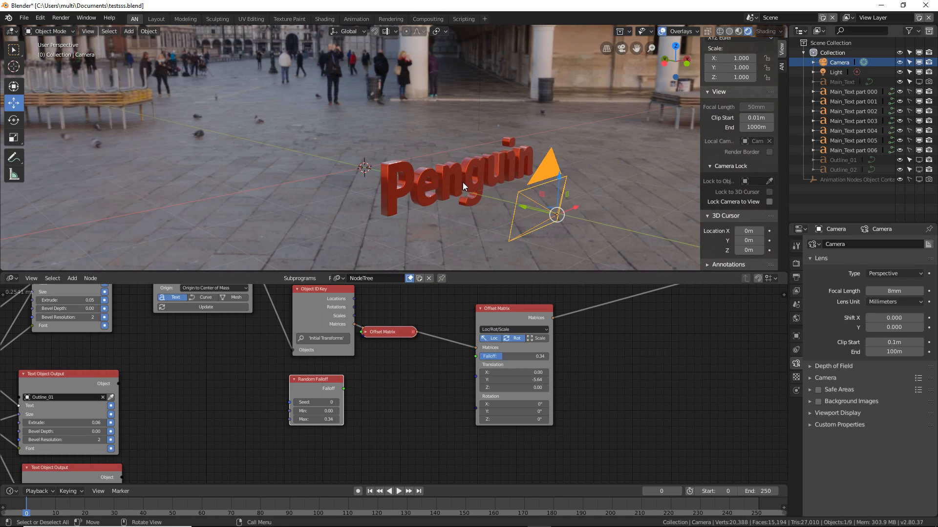
key("shift+a")
mouse_move(440, 143)
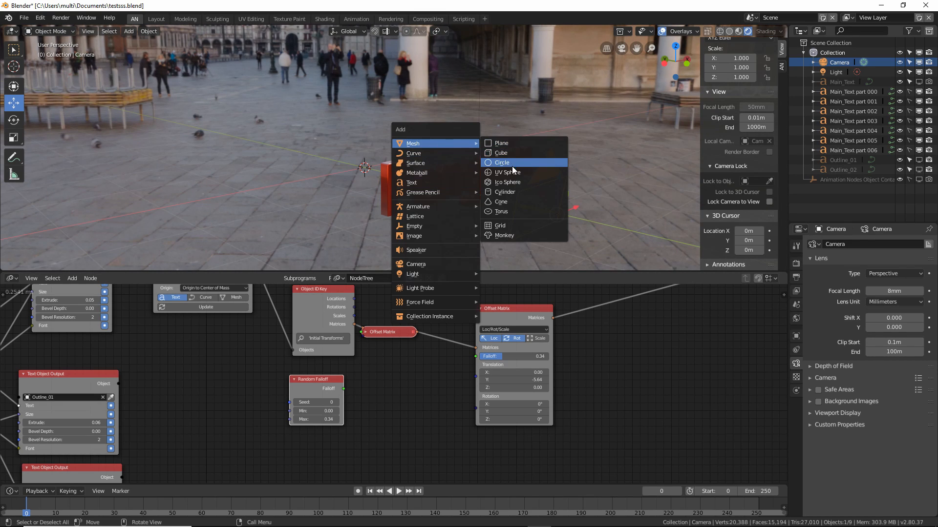
left_click(501, 143)
key("s")
left_click(628, 210)
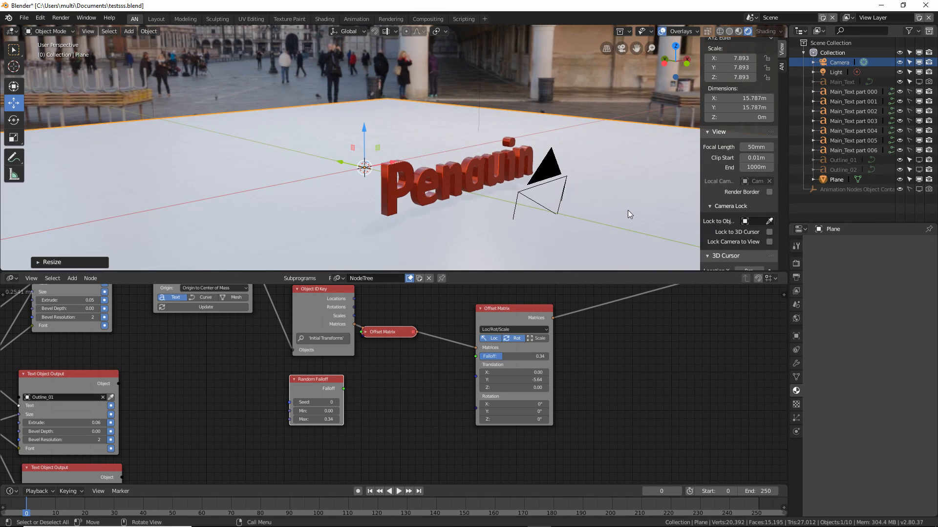
Stand the plane upright behind the text with a 90° X rotation and scale it to about 26.8 m
scroll(371, 180, "down", 4)
middle_click_drag(370, 179, 401, 178)
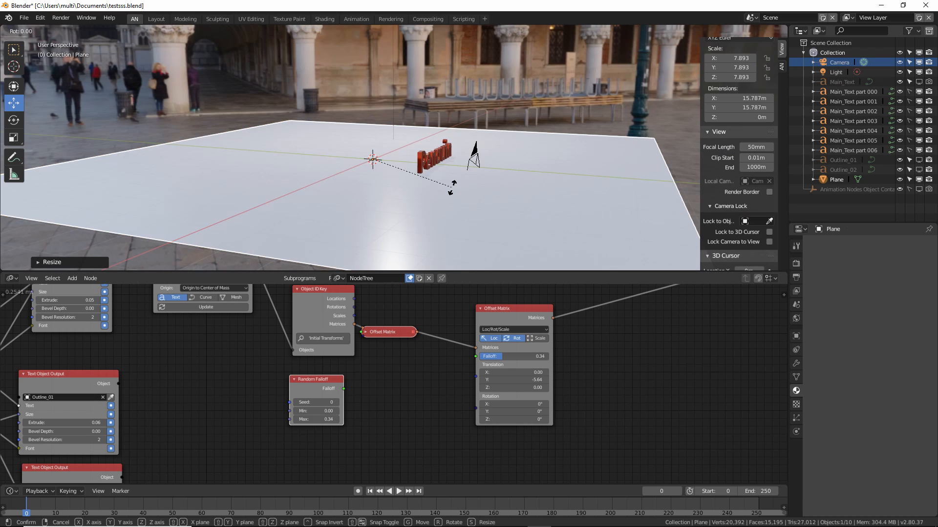
type("rx90")
key("Return")
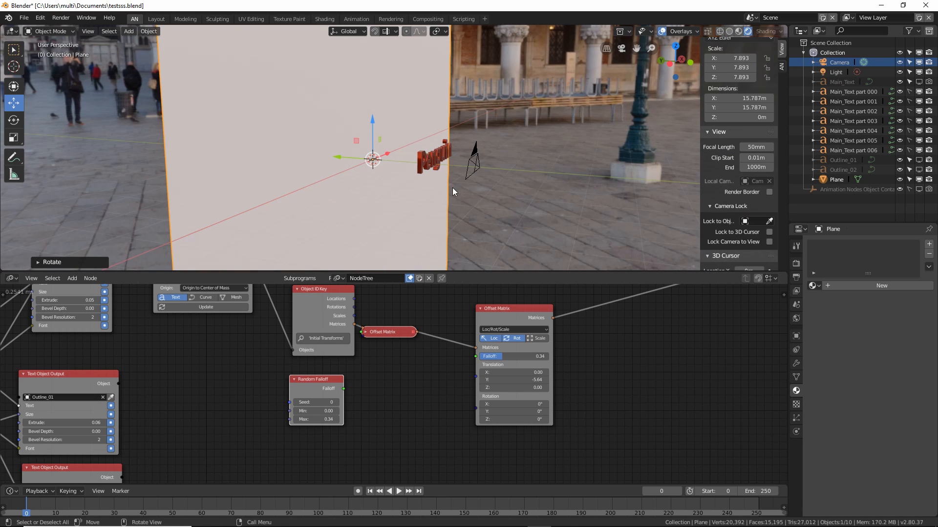
middle_click_drag(453, 187, 411, 171)
key("s")
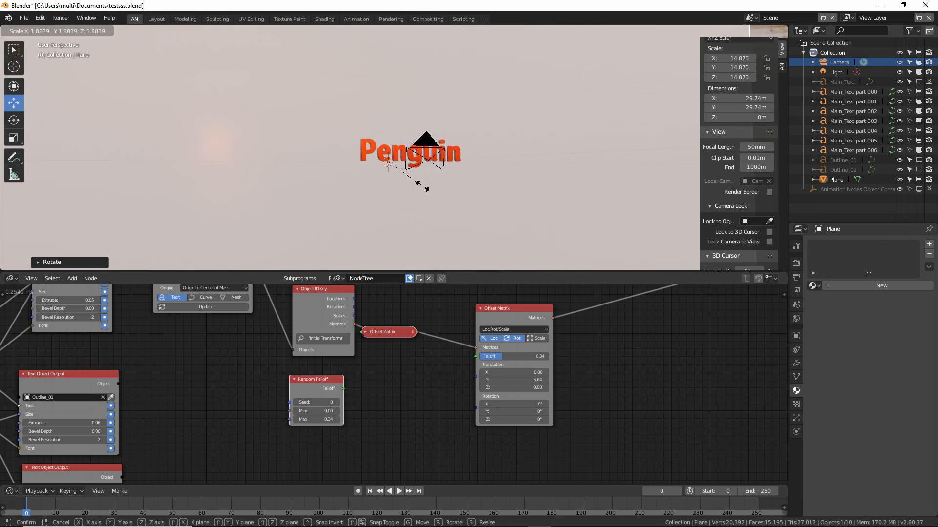
left_click(418, 184)
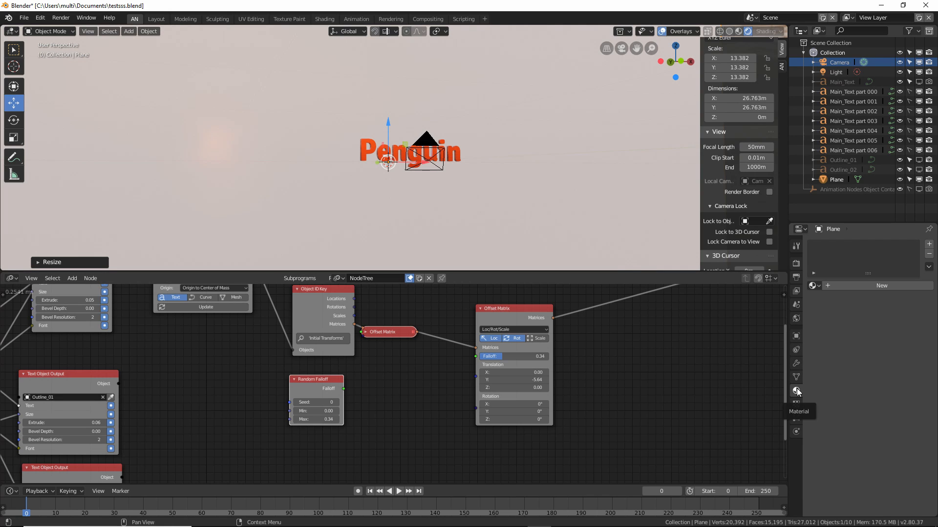
Create a new material named Ramp for the plane and switch the lower node editor to the Shader Editor
left_click(879, 286)
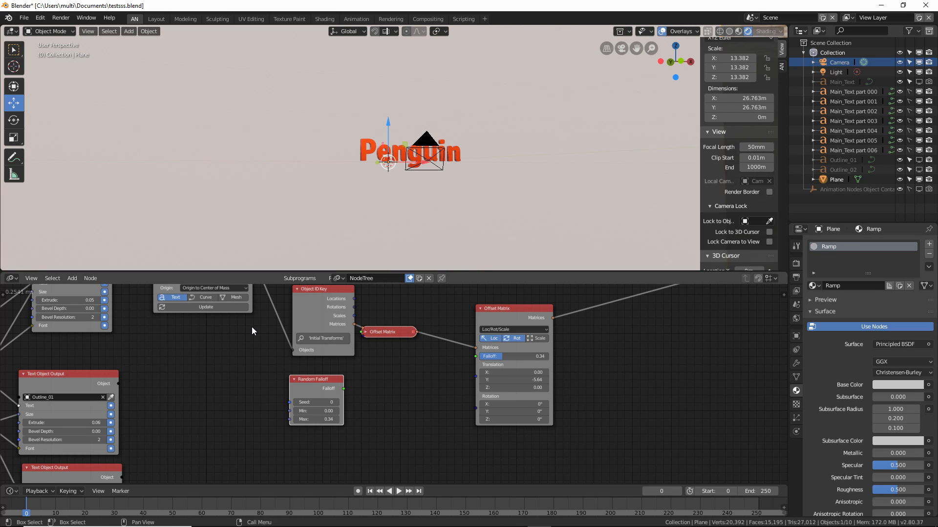
left_click(11, 279)
left_click(10, 278)
left_click(11, 278)
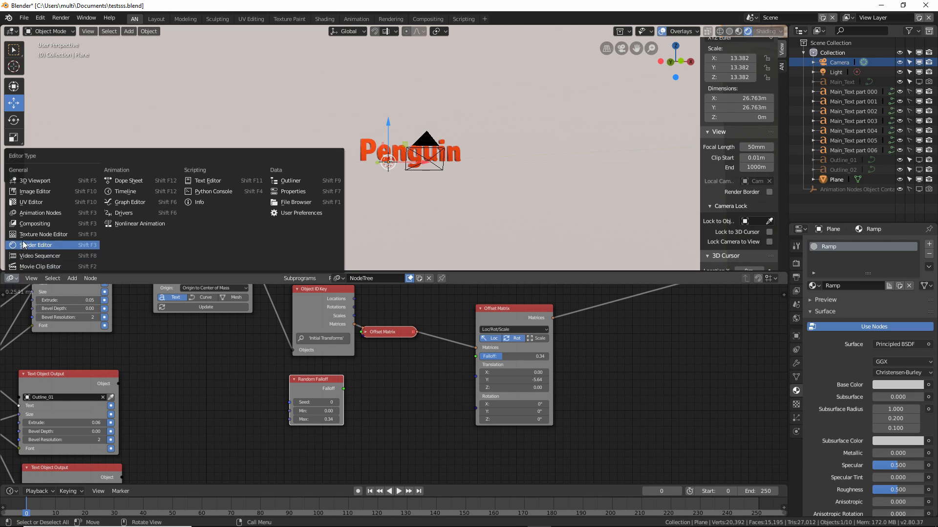
left_click(23, 244)
key("Home")
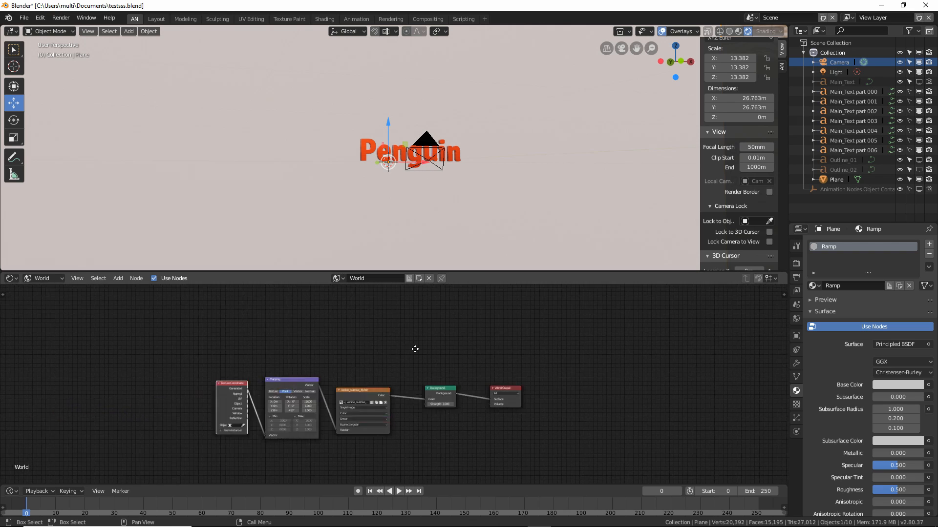
Switch the shader editor from World to Object and delete the Ramp material's Principled BSDF node
scroll(471, 331, "up", 4)
left_click(44, 278)
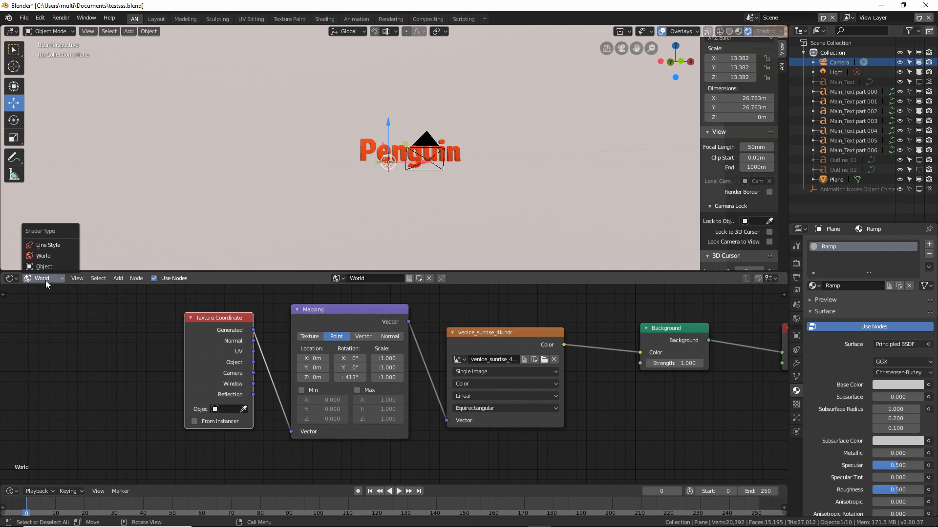
left_click(44, 267)
key("Home")
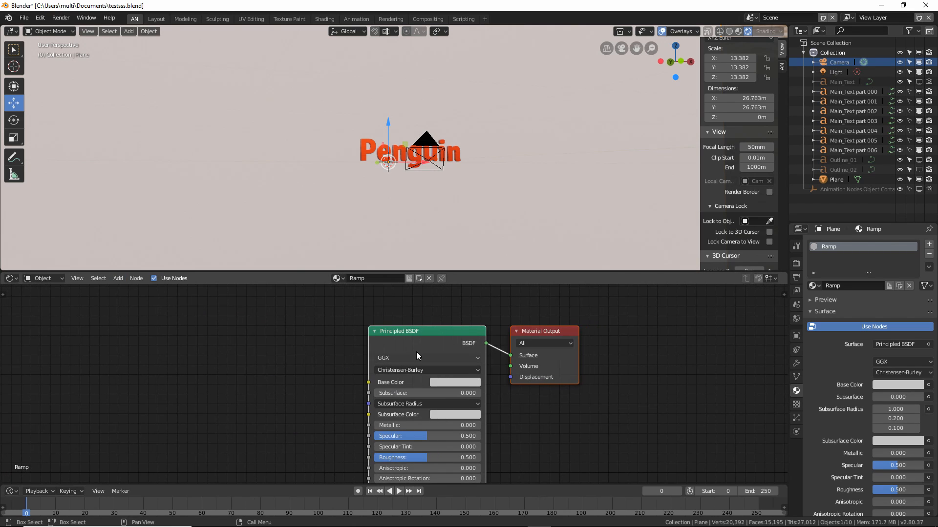
left_click_drag(417, 356, 353, 325)
key("x")
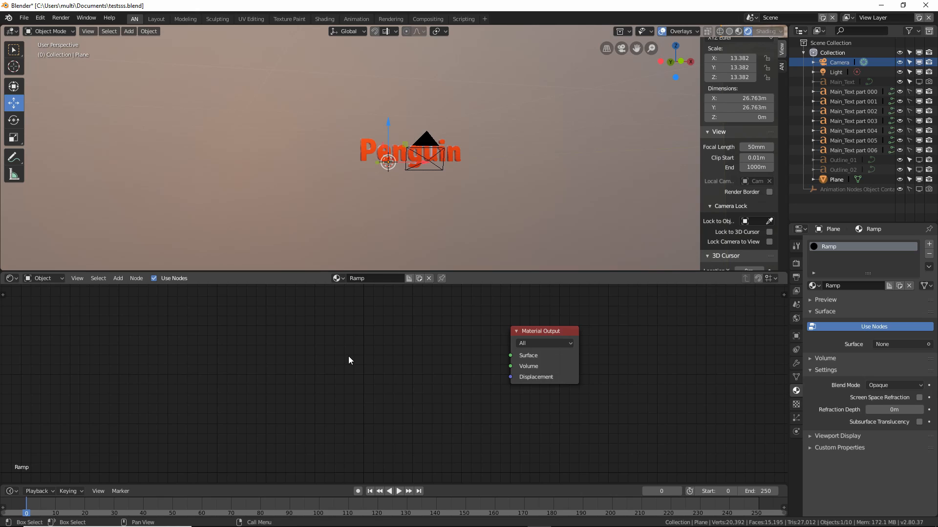
Add an Emission node and connect it to the Surface input of the Material Output
key("shift+a")
left_click(348, 356)
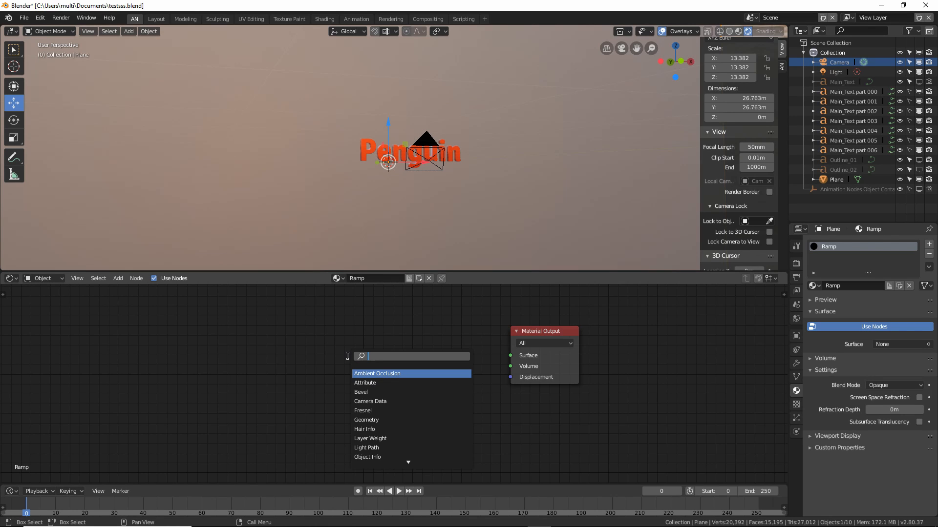
type("emiss")
key("Return")
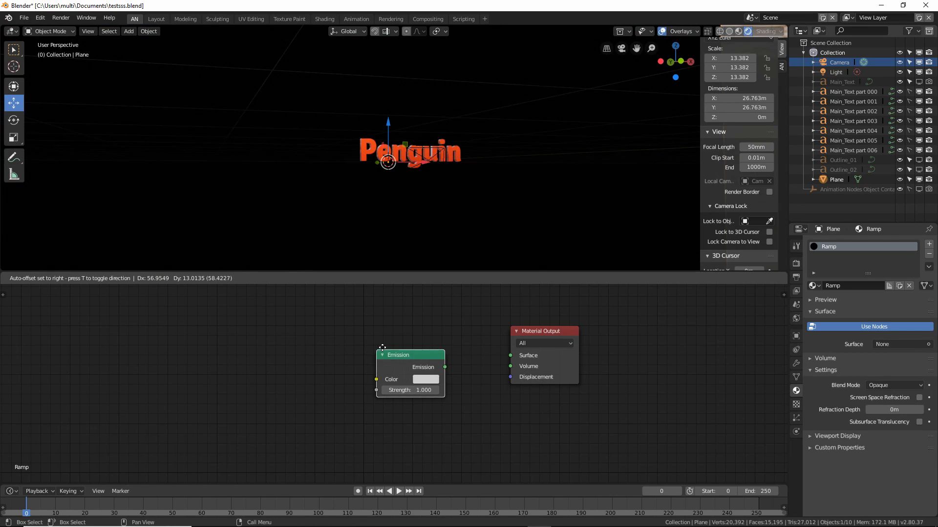
left_click_drag(460, 350, 510, 356)
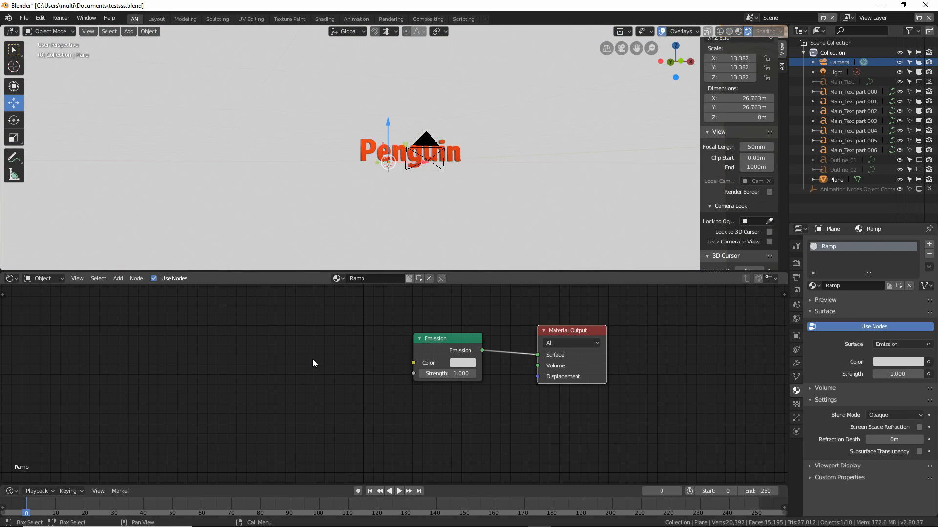
Add a Gradient Texture node, connect its Color to the Emission color, and set the gradient type to Spherical
key("shift+a")
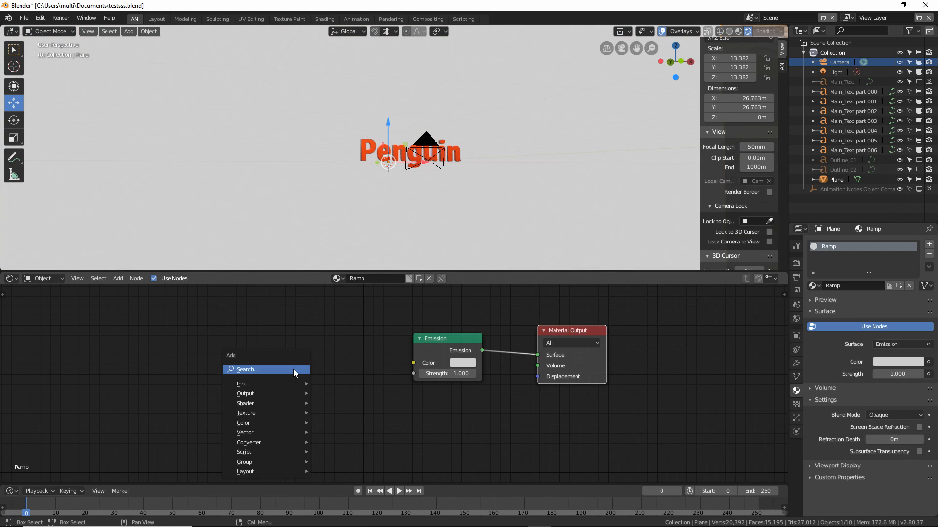
mouse_move(254, 411)
left_click(218, 390)
left_click(279, 328)
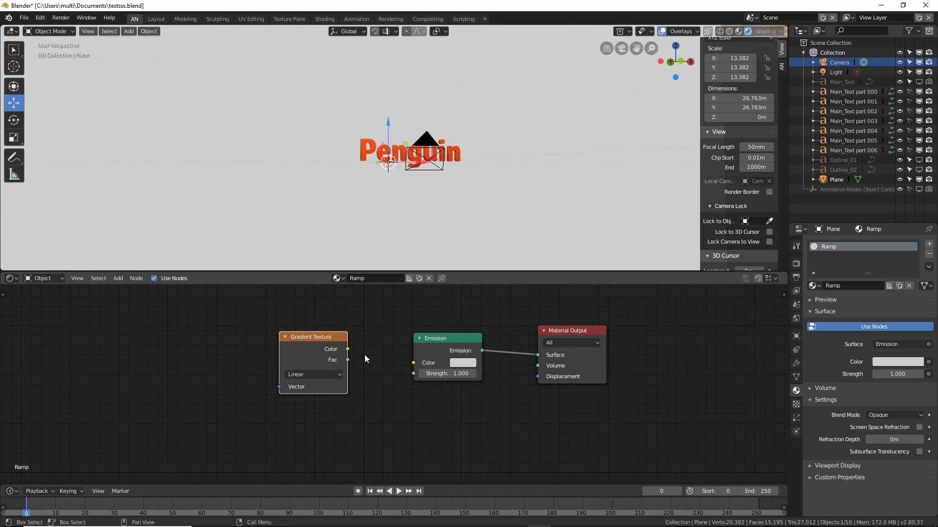
left_click_drag(348, 349, 413, 363)
left_click(309, 374)
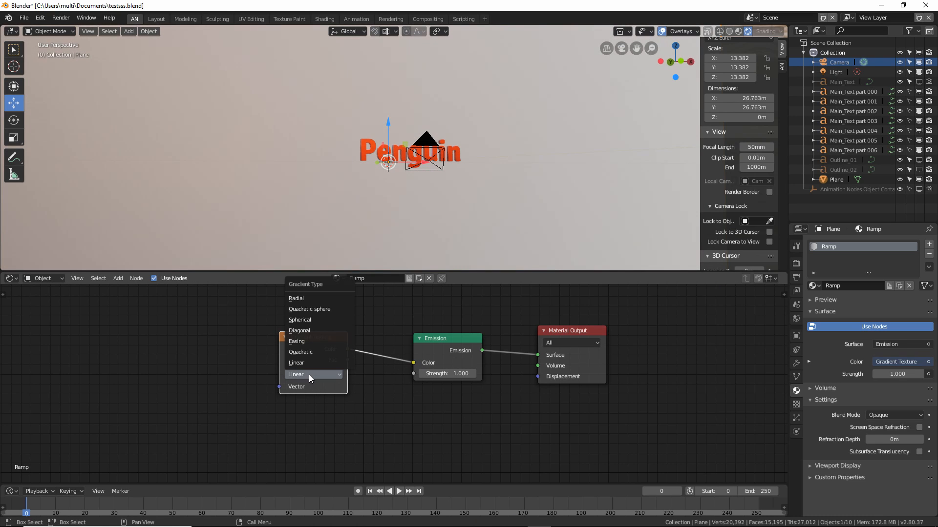
left_click(313, 319)
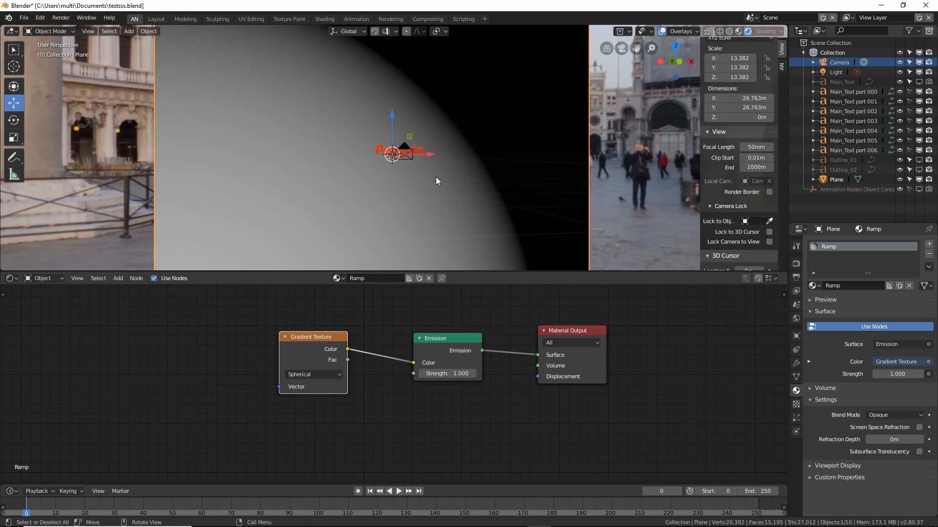
scroll(416, 181, "down", 5)
middle_click_drag(398, 185, 376, 186)
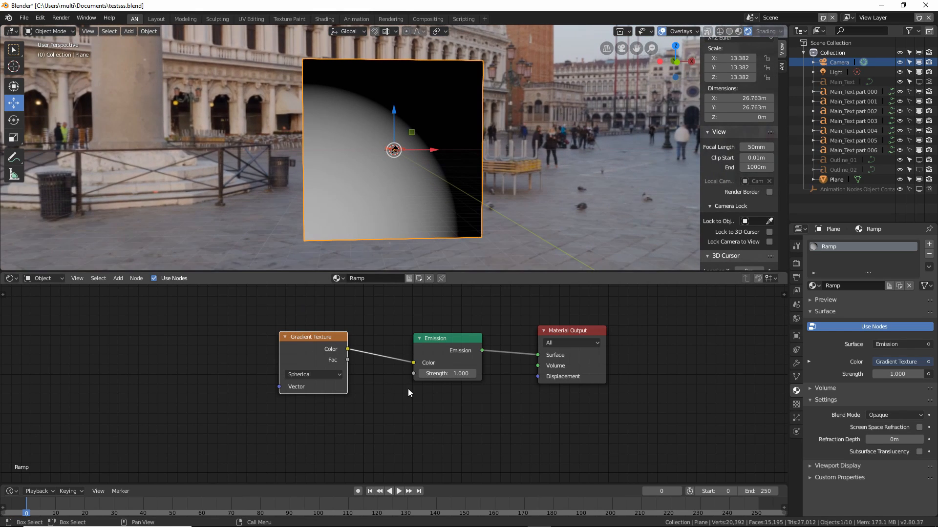
Add Texture Coordinate and Mapping nodes ahead of the Gradient Texture, with the Generated output feeding the Mapping vector
left_click_drag(319, 339, 310, 339)
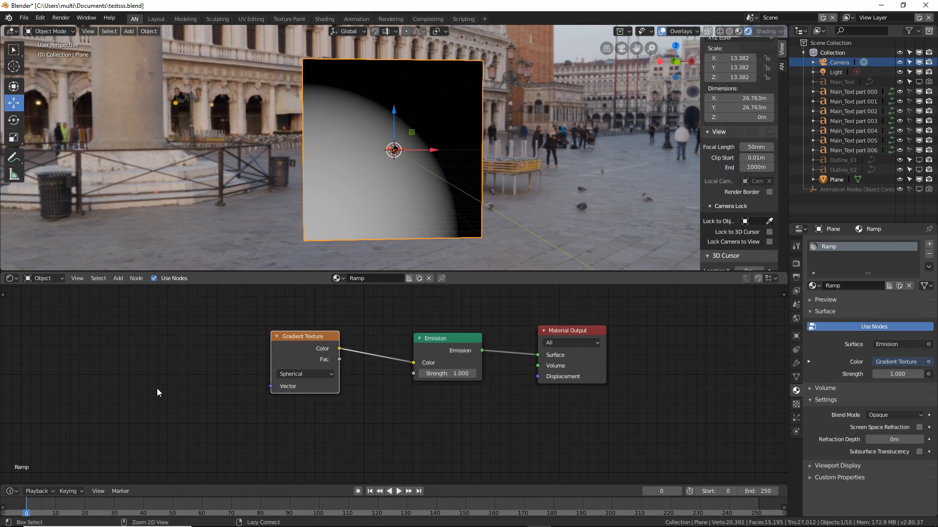
key("ctrl+t")
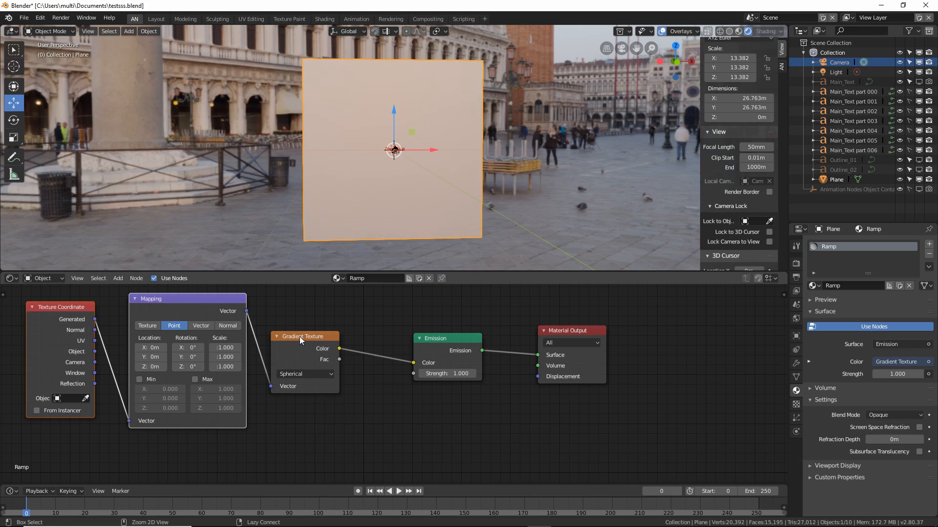
middle_click_drag(288, 424, 392, 423)
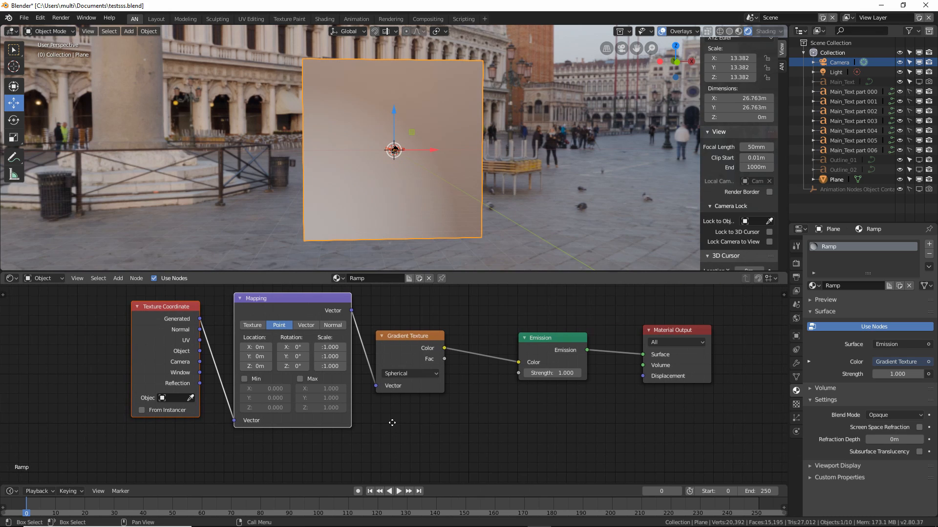
mouse_move(165, 309)
left_mouse_down()
mouse_move(129, 316)
mouse_move(238, 423)
left_mouse_up()
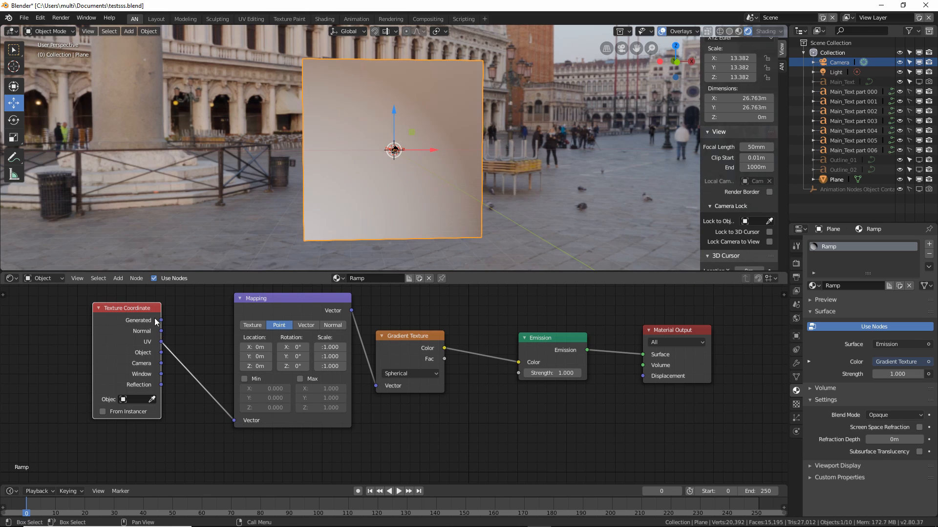
left_click_drag(161, 320, 236, 424)
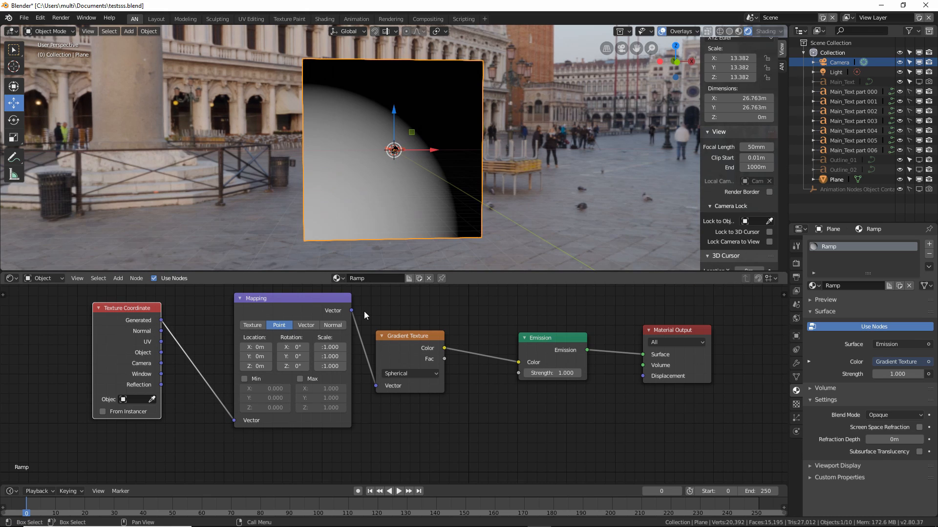
Shift the gradient toward the plane's center by setting the Mapping location to about X -0.4 m and Y -0.5 m
mouse_move(256, 347)
left_mouse_down()
mouse_move(263, 346)
mouse_move(244, 347)
mouse_move(257, 357)
mouse_move(264, 347)
left_mouse_up()
scroll(419, 135, "up", 10)
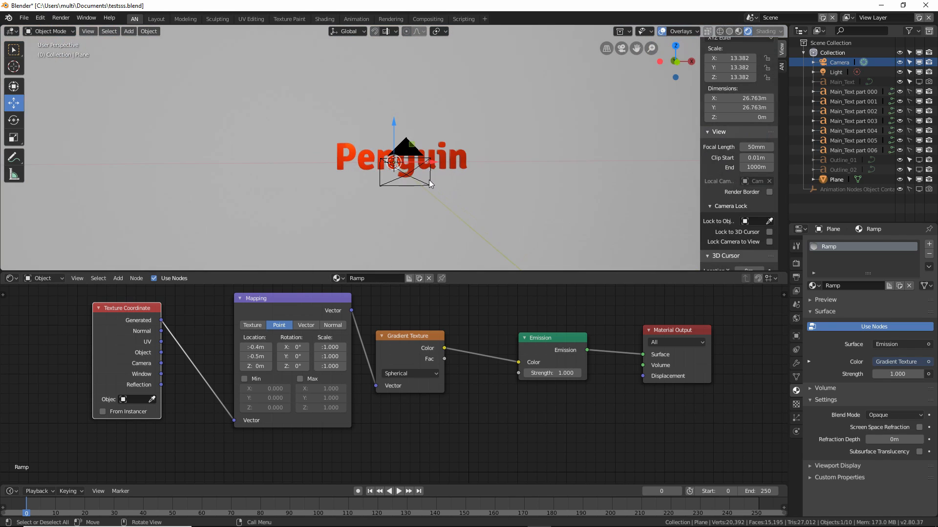
scroll(435, 194, "down", 5)
Make room between the Gradient Texture and Emission nodes and insert a ColorRamp on their link
middle_click_drag(452, 357, 277, 365)
left_click_drag(503, 338, 600, 329)
left_click_drag(380, 353, 477, 348)
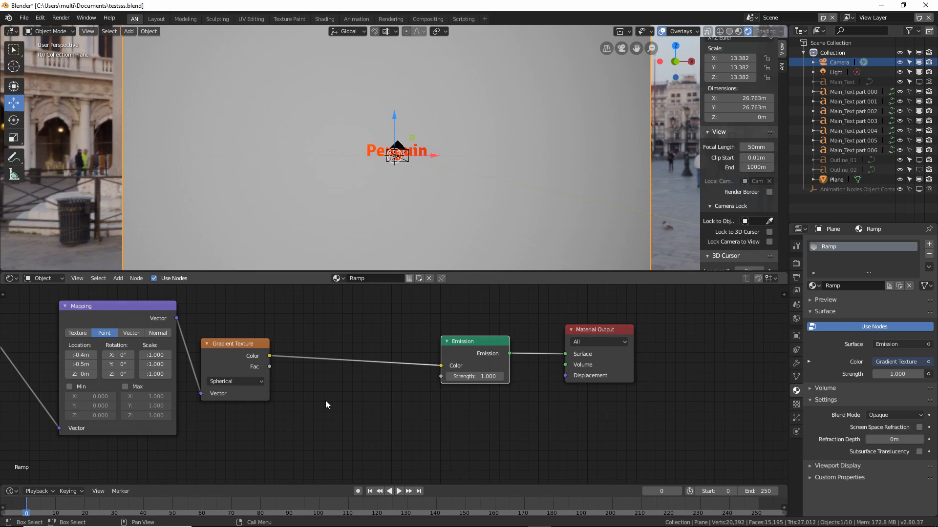
key("shift+a")
left_click(325, 400)
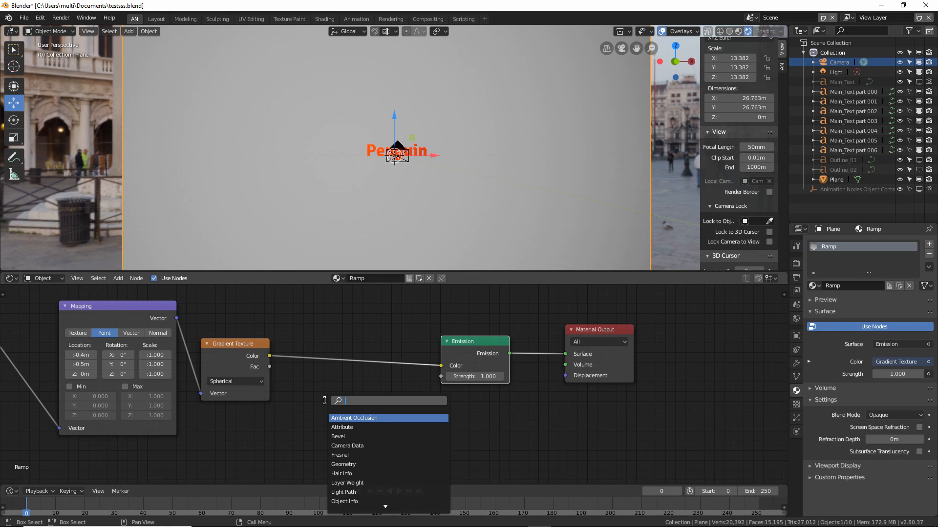
type("color")
key("Return")
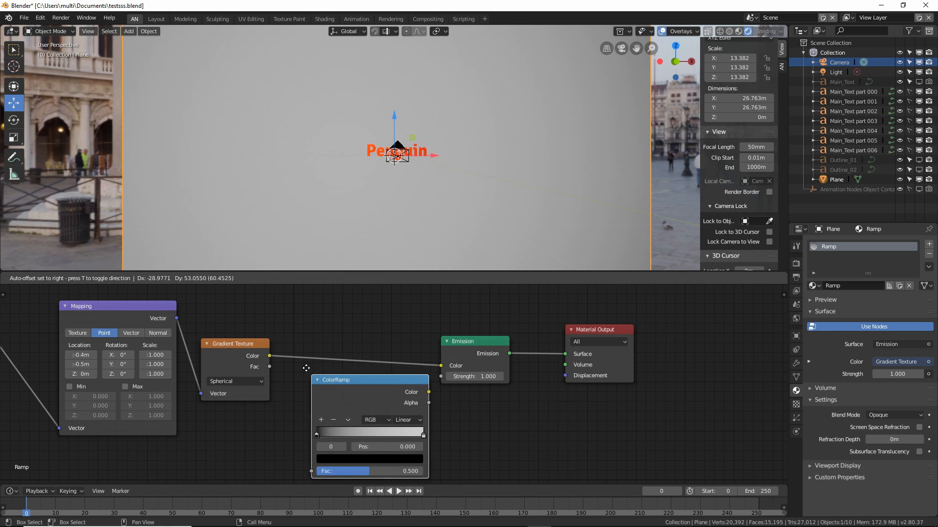
left_click(296, 338)
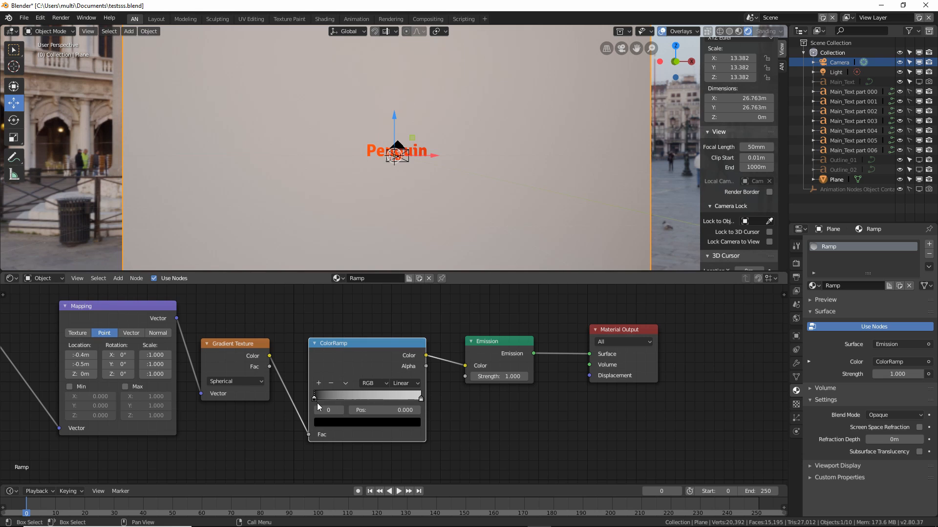
In camera view, move the ColorRamp's black stop to 0.441 and its white stop to 0.955
left_click_drag(314, 399, 352, 399)
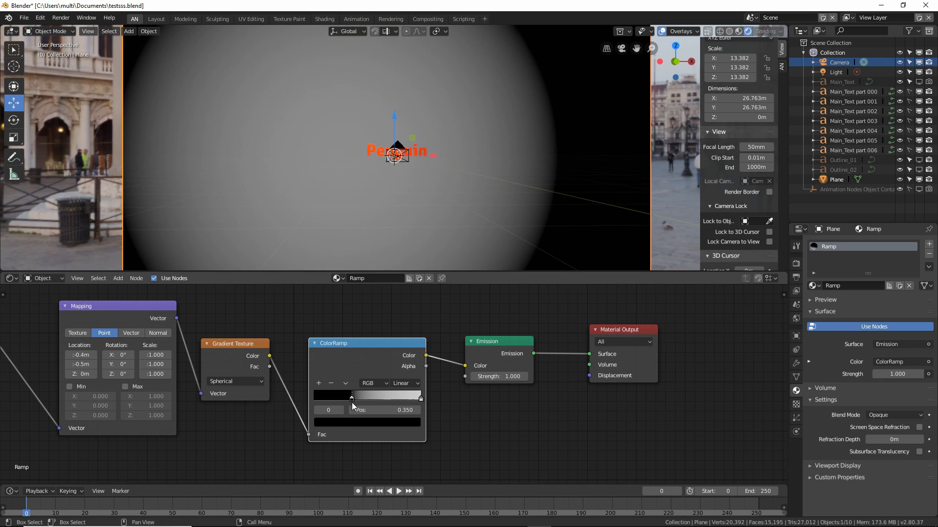
key("KP_0")
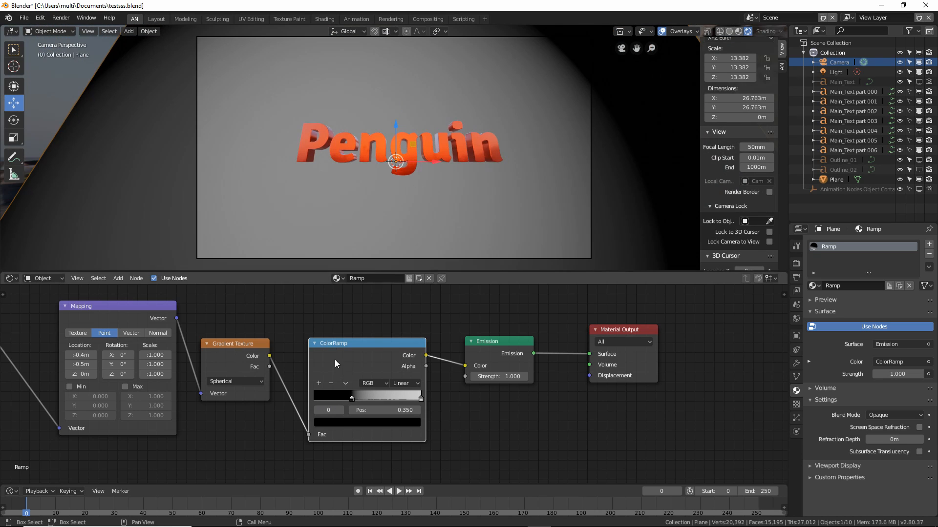
key("g")
left_click(414, 398)
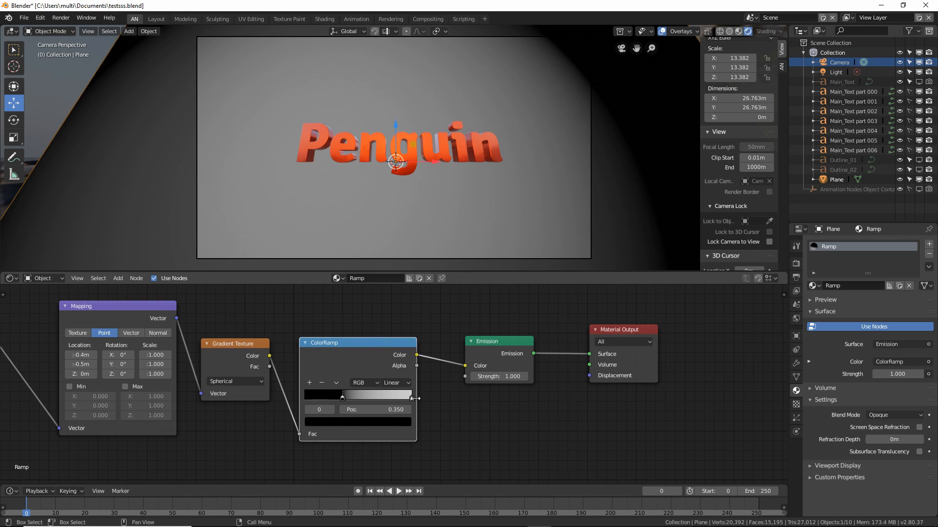
left_click_drag(410, 402, 361, 399)
left_click(406, 377)
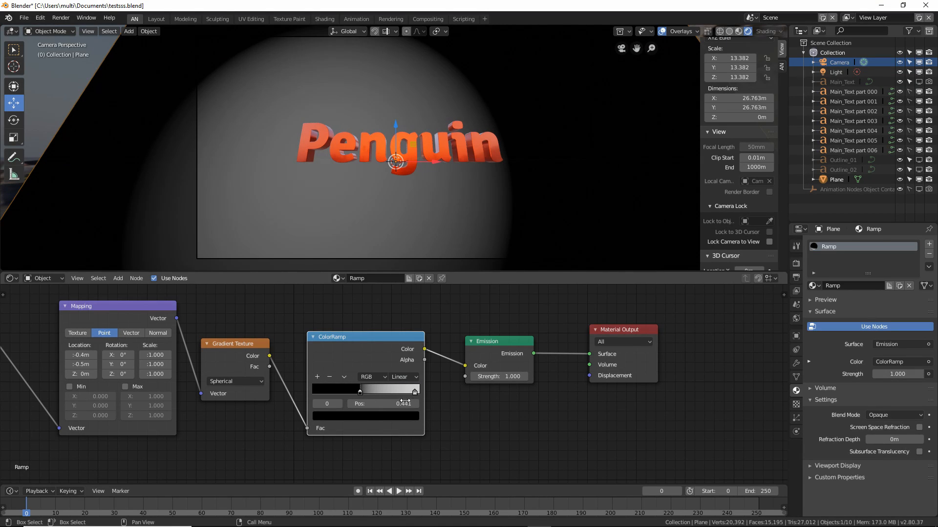
left_click(414, 392)
Set the ColorRamp's interpolation to Ease and inspect the text against the backdrop up close
left_click(410, 376)
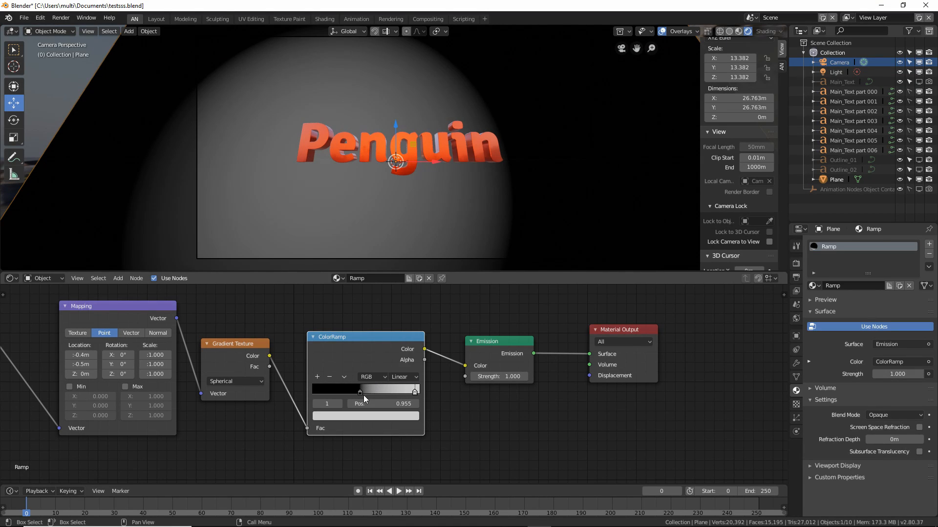
left_click(408, 376)
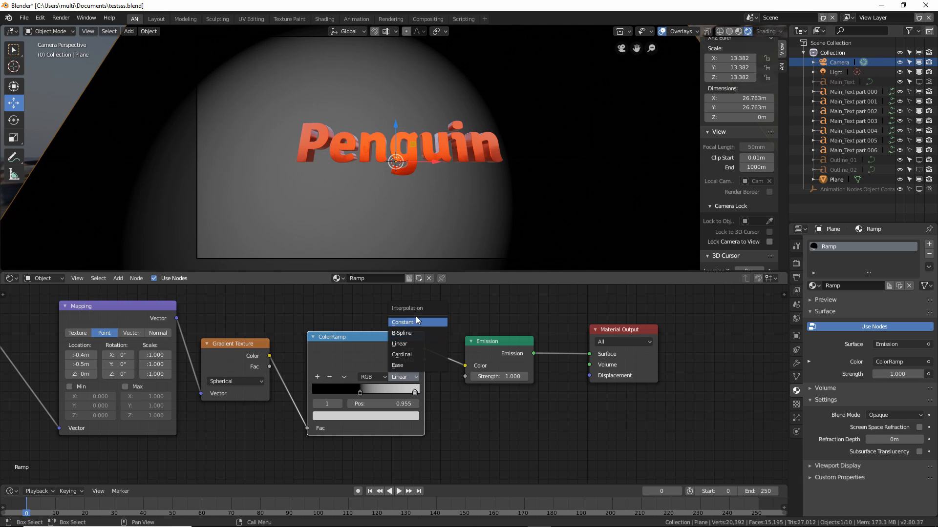
left_click(406, 366)
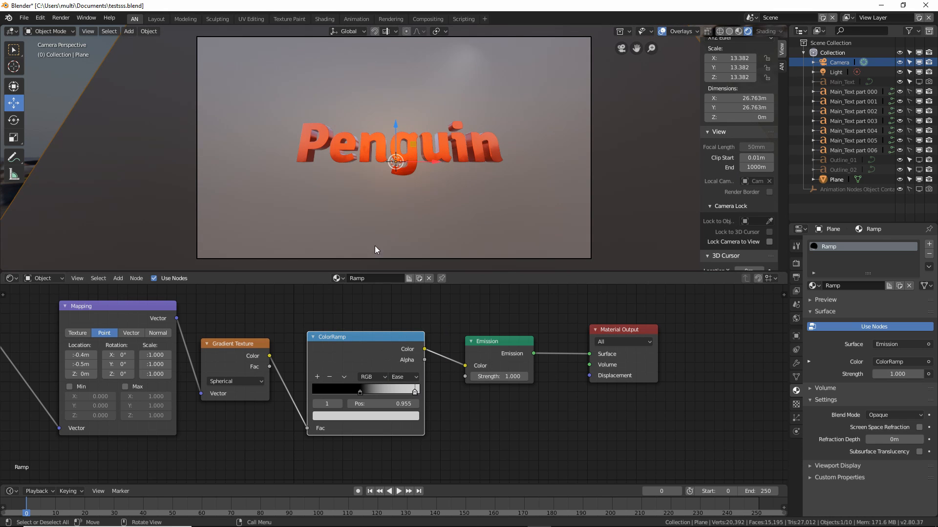
scroll(428, 189, "up", 5)
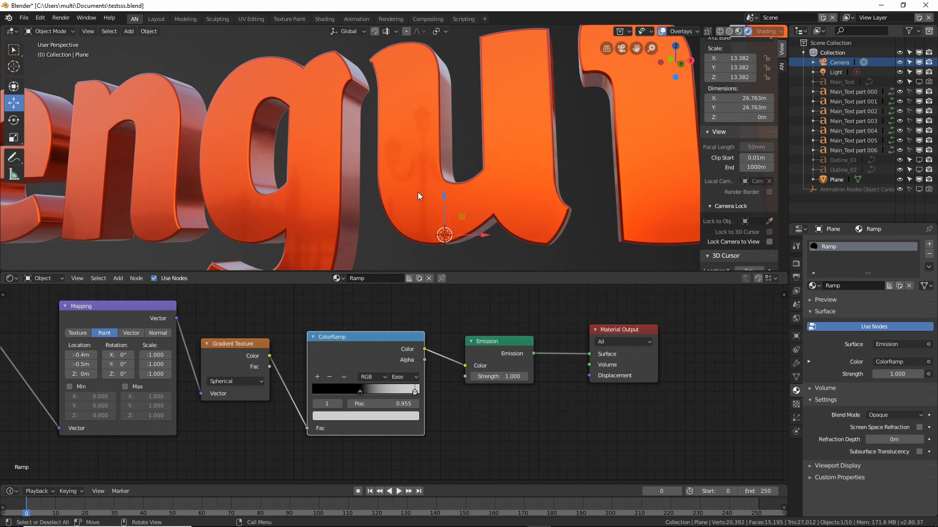
scroll(417, 191, "down", 5)
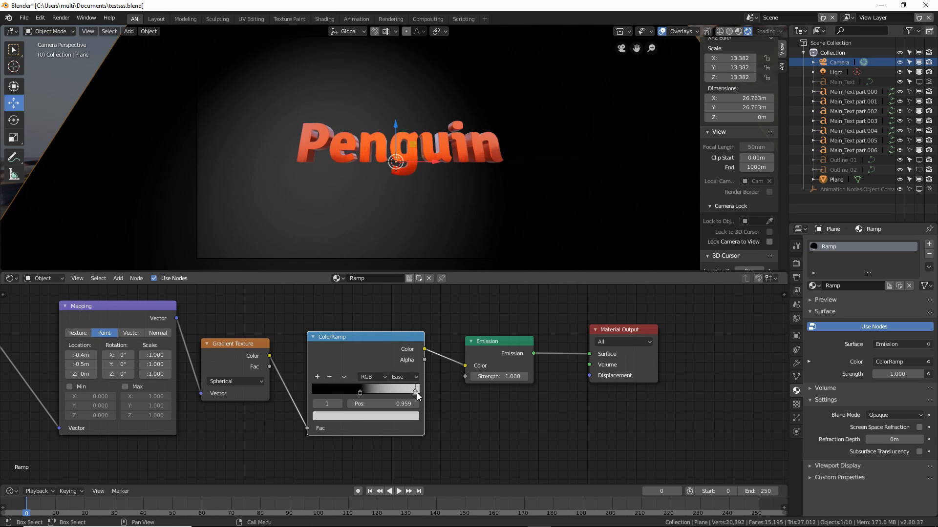
Color the ColorRamp's white stop blue at 0.986 and move the black stop to 0.405, with Mapping location X -0.5 m, Y -0.6 m
left_click(350, 416)
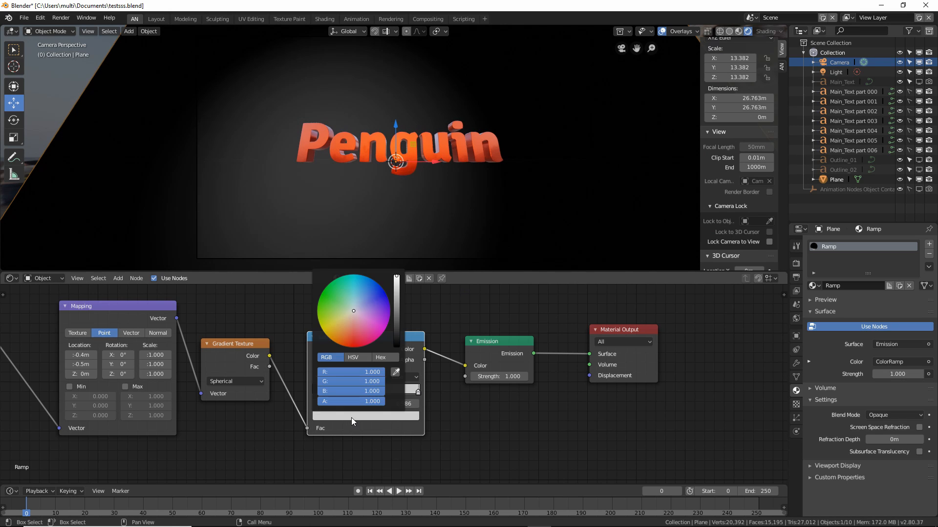
left_click(370, 305)
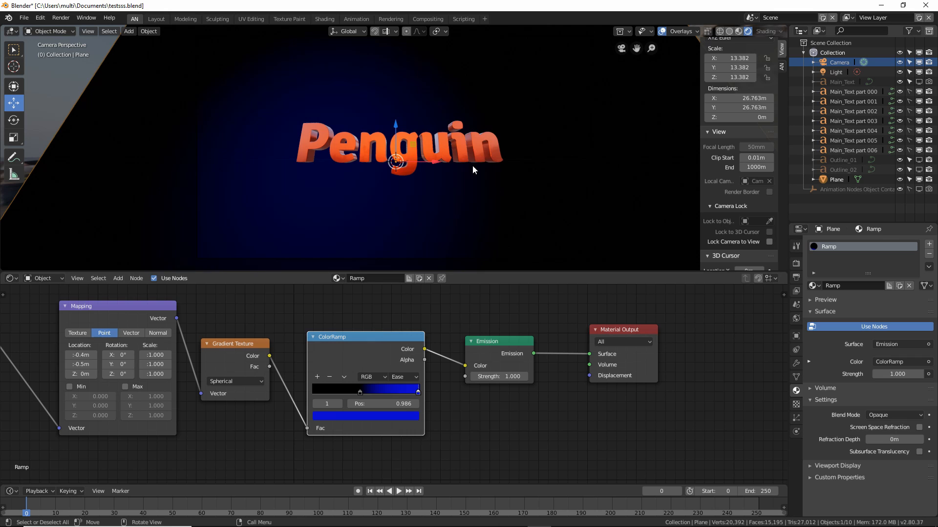
left_click(360, 393)
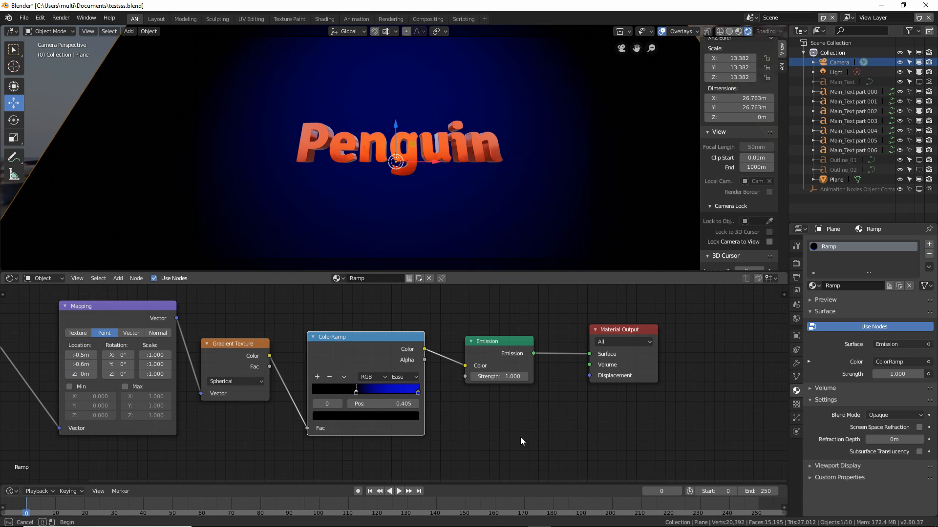
Play the text animation through the camera against the blue gradient backdrop
key("KP_0")
key("KP_0")
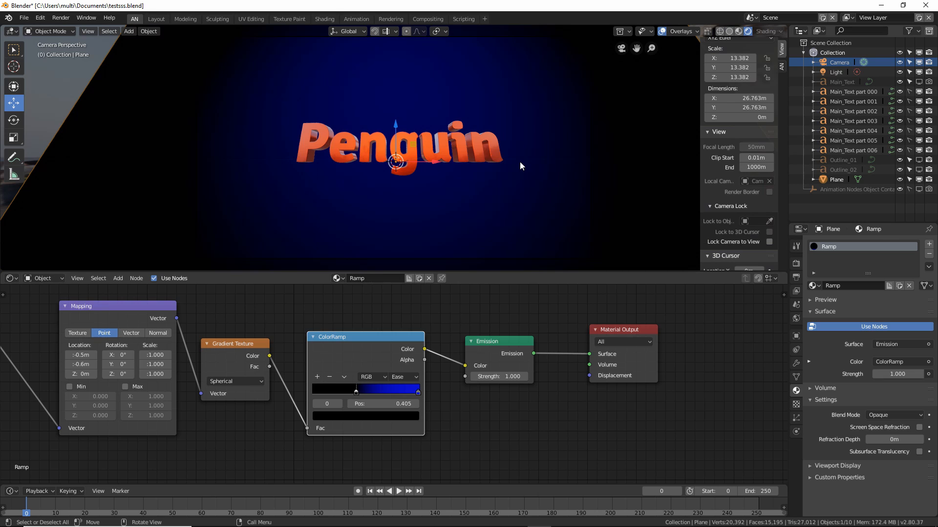
key("space")
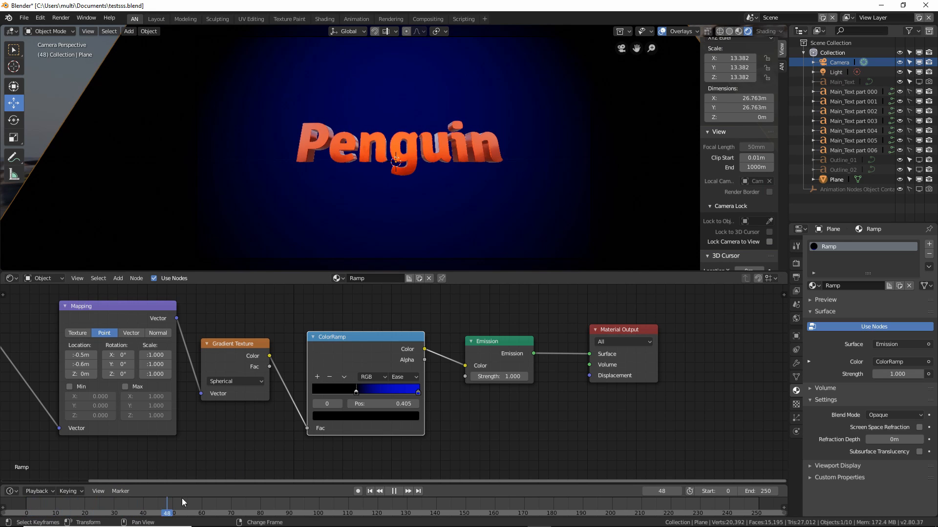
Switch the node area to Animation Nodes, load the tree named NodeTree, and set the Offset Matrix falloff to 0.41
key("Escape")
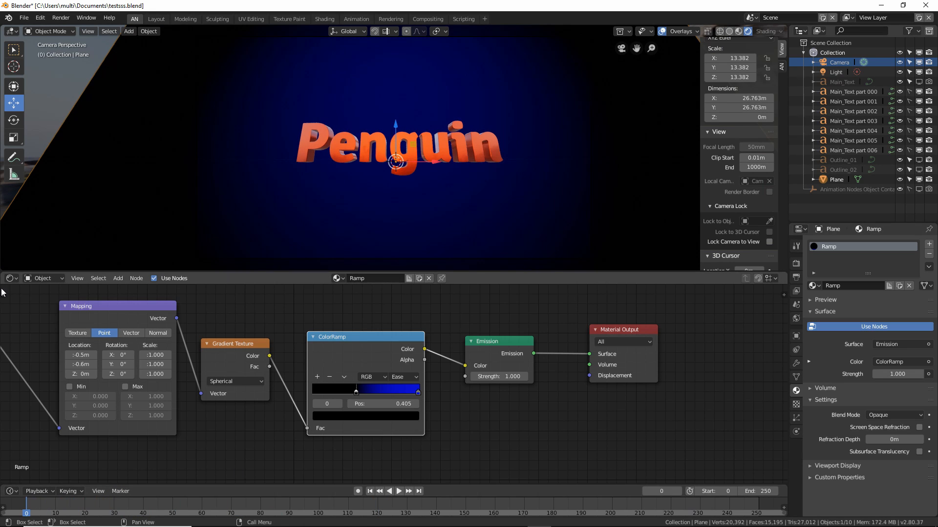
left_click(12, 278)
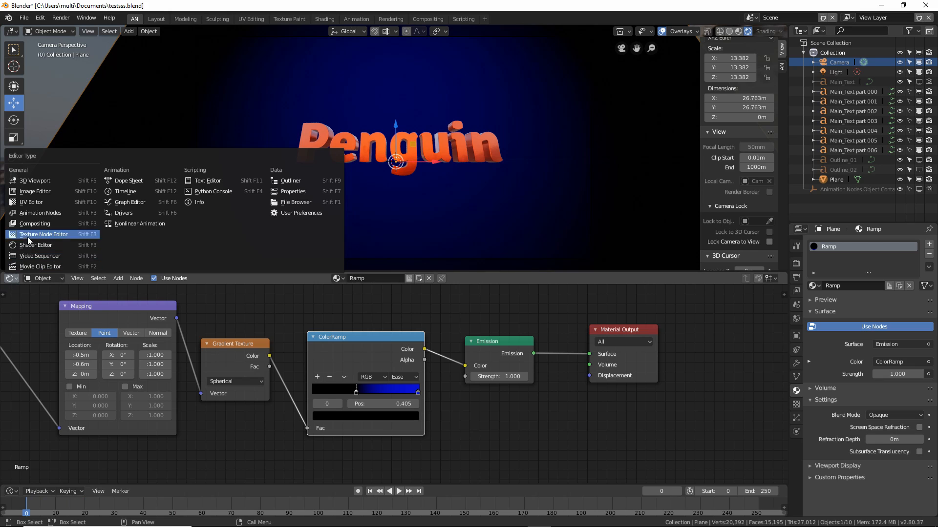
left_click(40, 213)
left_click(388, 278)
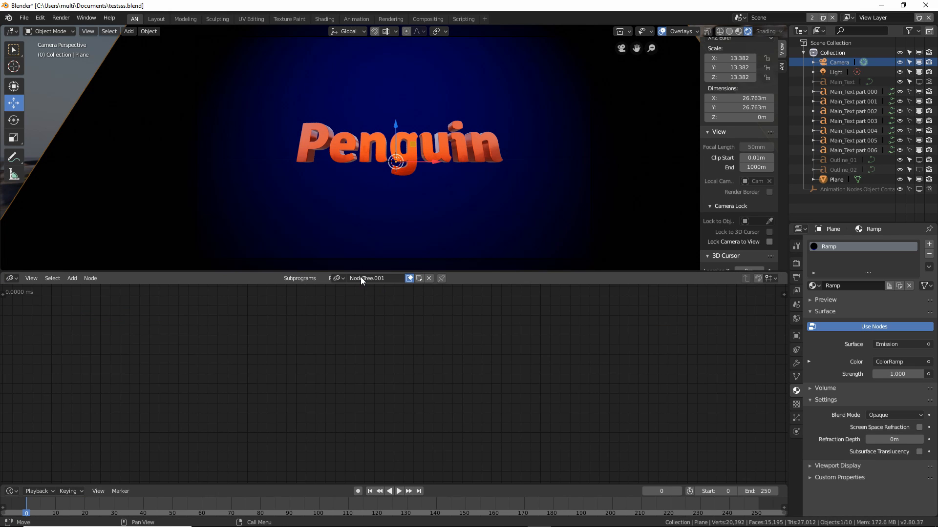
left_click(338, 278)
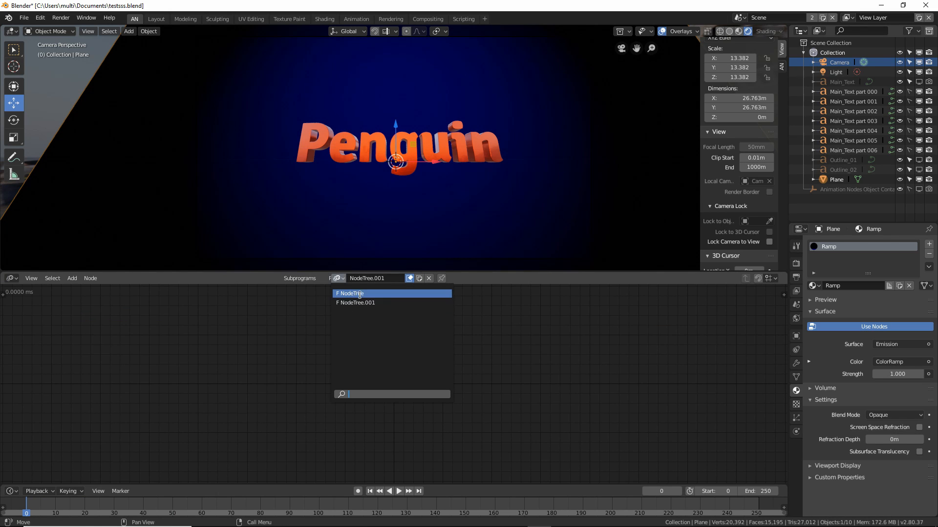
left_click(354, 293)
scroll(374, 370, "down", 3)
scroll(382, 408, "up", 2)
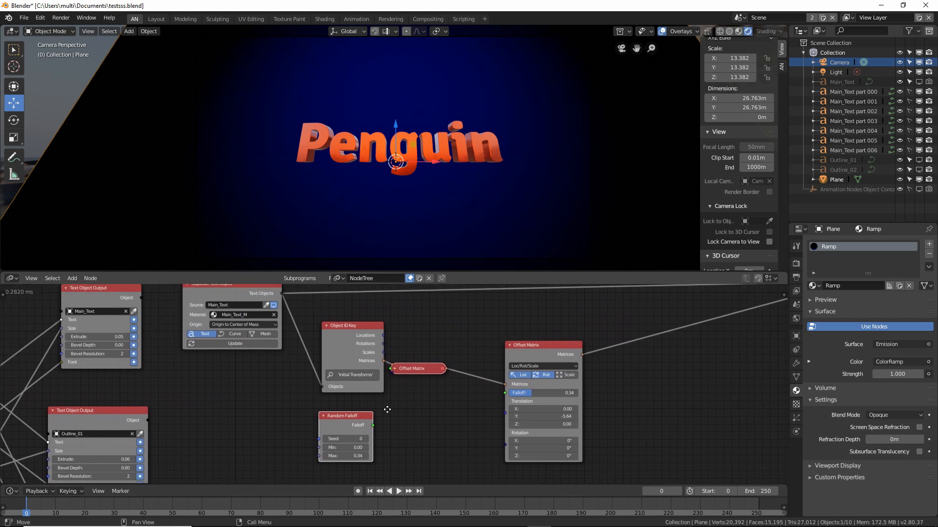
mouse_move(419, 381)
left_mouse_down()
mouse_move(454, 380)
mouse_move(415, 380)
mouse_move(431, 380)
mouse_move(423, 380)
left_mouse_up()
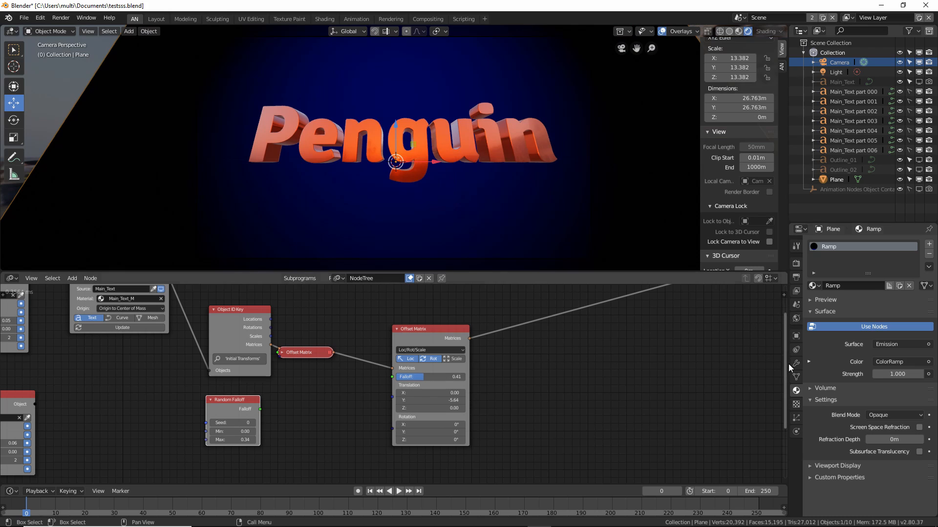
Set the camera's passepartout alpha to 0.950 in its viewport display settings
left_click(845, 63)
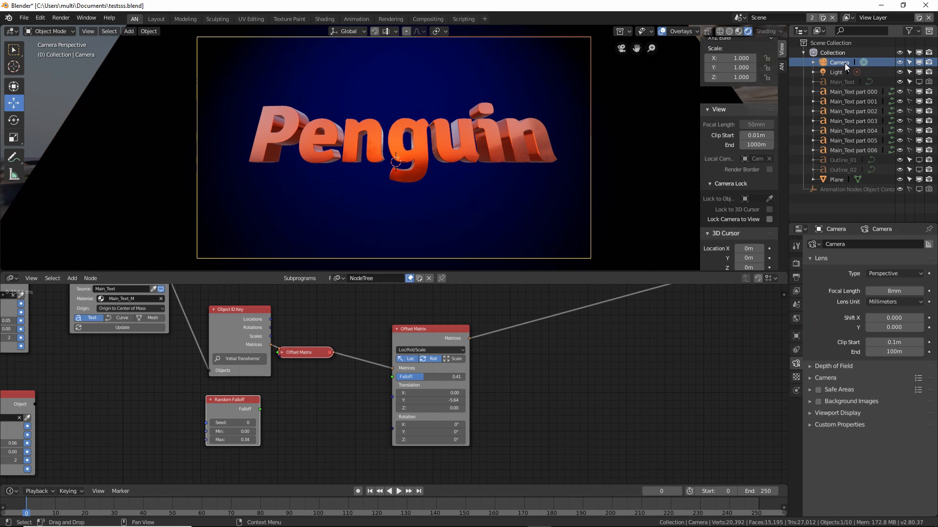
left_click(811, 413)
scroll(830, 425, "down", 1)
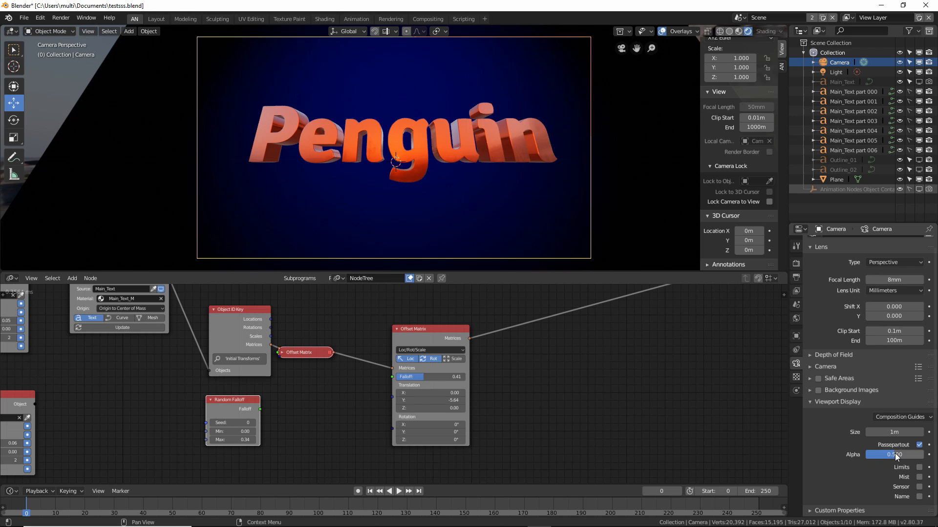
left_click_drag(894, 454, 919, 453)
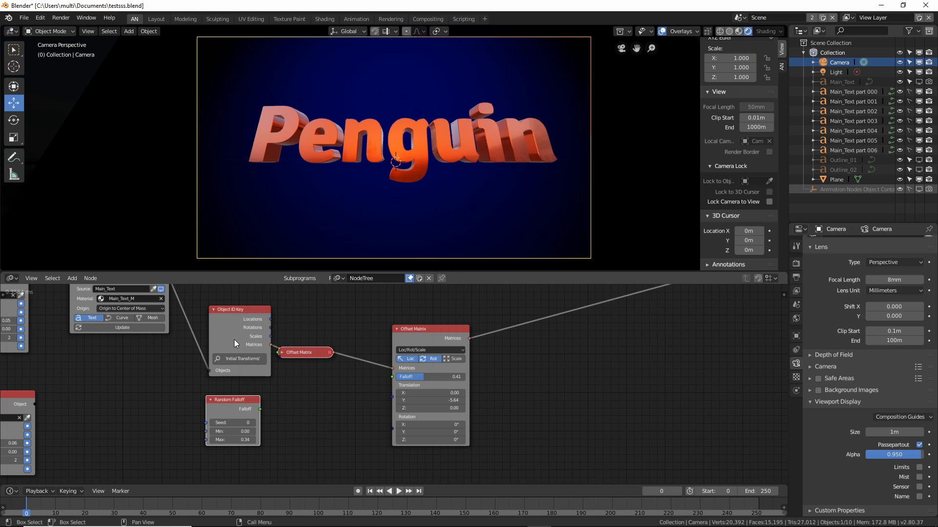
Connect the Random Falloff node to the Offset Matrix's Falloff input and set its Max to 0.22
key("space")
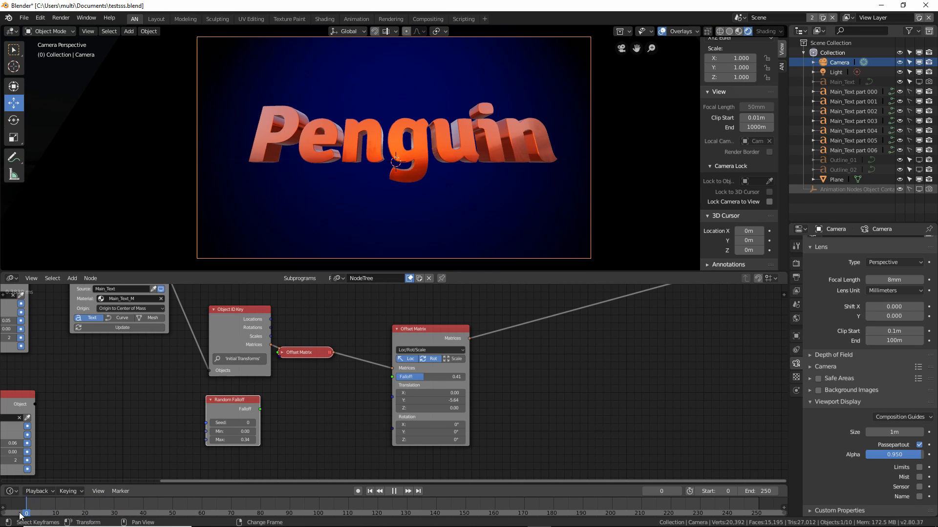
key("space")
left_click_drag(430, 377, 440, 376)
left_click_drag(260, 410, 392, 377)
middle_click_drag(348, 415, 390, 390)
left_click_drag(272, 383, 300, 409)
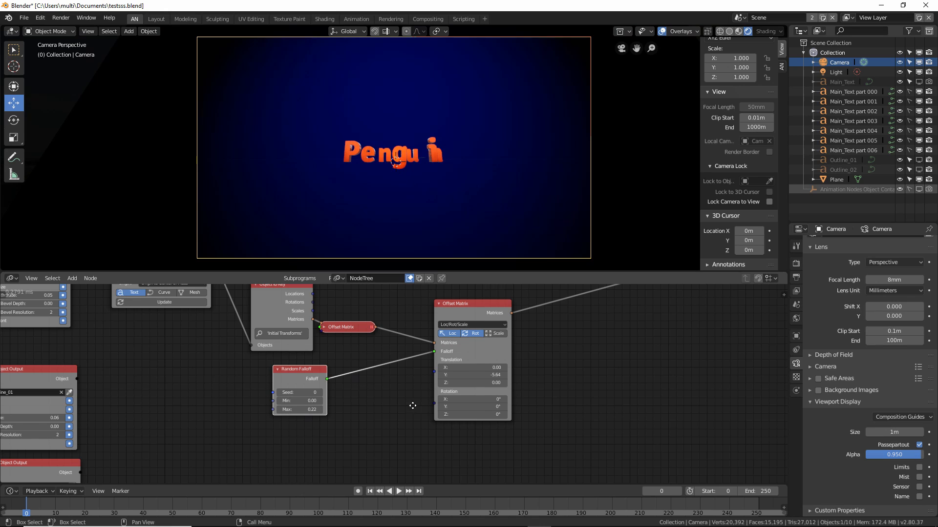
Reposition the Offset Matrix and Random Falloff nodes to make room for new nodes ahead of the falloff
mouse_move(412, 406)
middle_mouse_down()
mouse_move(417, 381)
mouse_move(395, 408)
middle_mouse_up()
left_click_drag(440, 344, 509, 347)
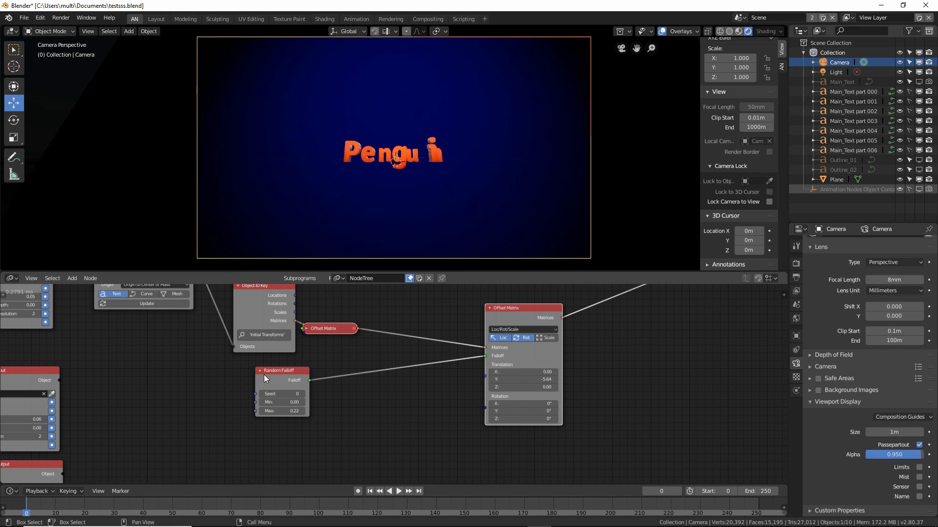
left_click_drag(264, 379, 347, 378)
scroll(260, 417, "up", 2)
left_click_drag(401, 323, 394, 334)
Add an Animate Float node ahead of the Random Falloff node
key("ctrl+a")
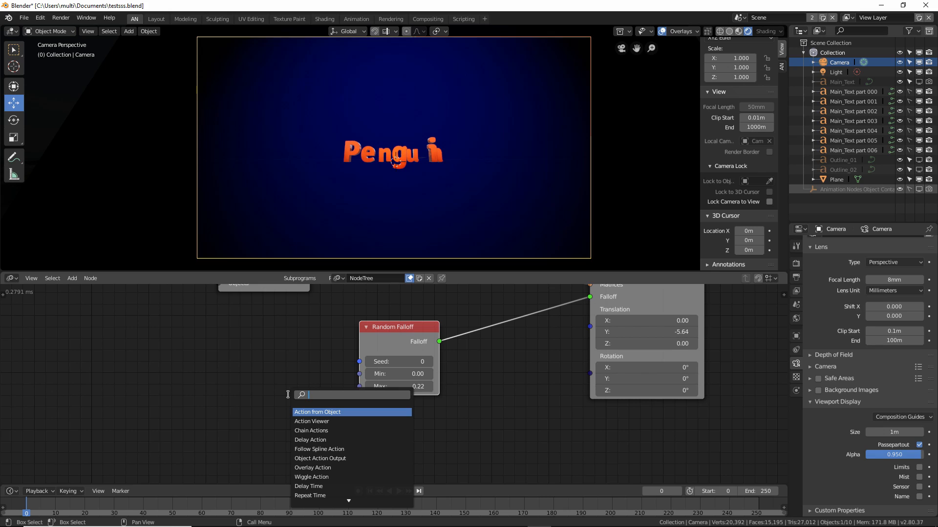
type("animate")
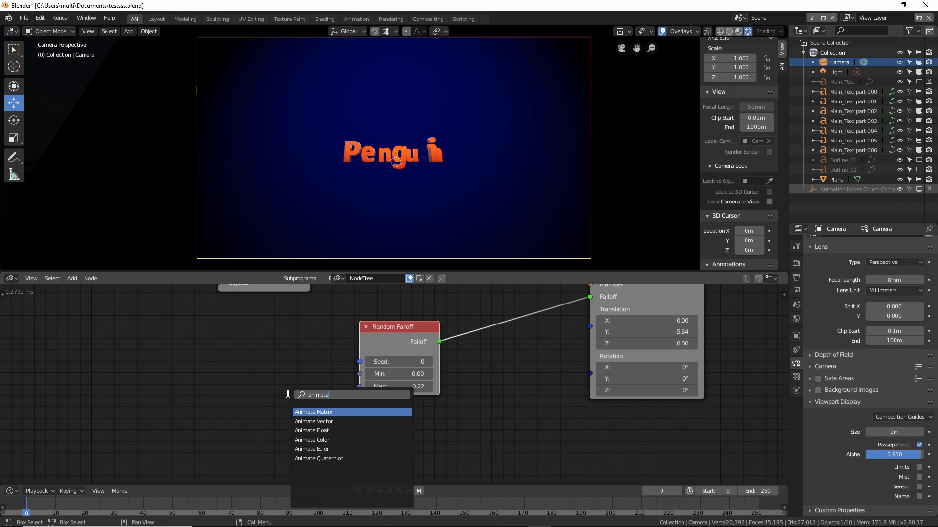
type(" fl")
key("Return")
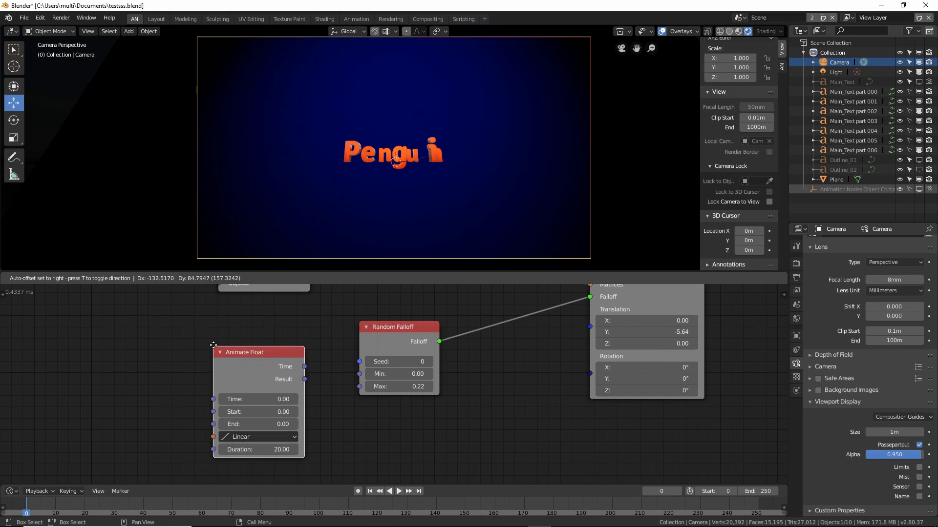
left_click(240, 347)
Add a Time Info node, link its Frame output to the Animate Float's Time input, and space both nodes out
key("ctrl+a")
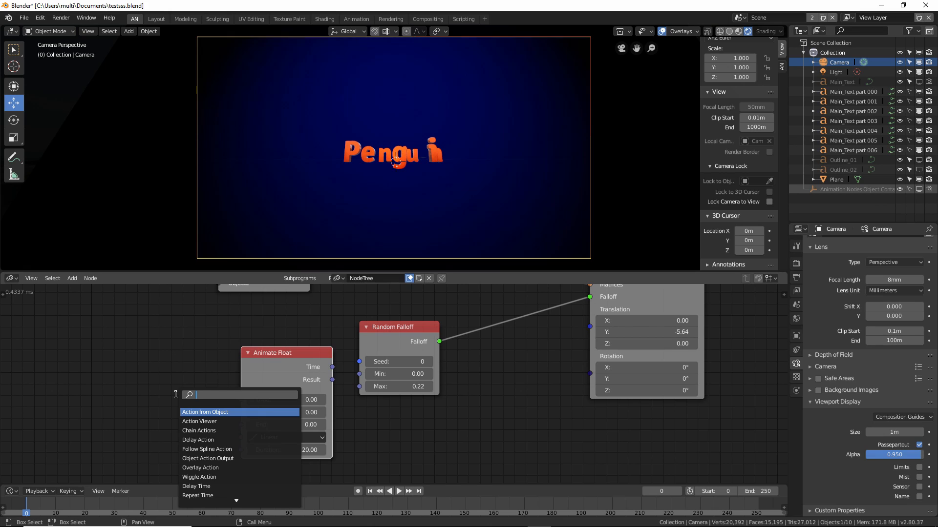
type("time in")
key("Return")
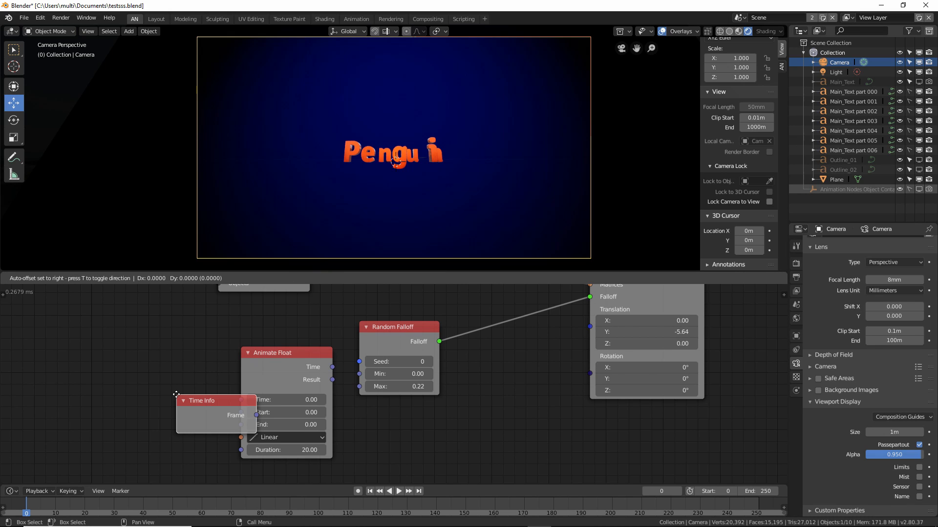
left_click(117, 385)
left_click_drag(196, 407, 241, 398)
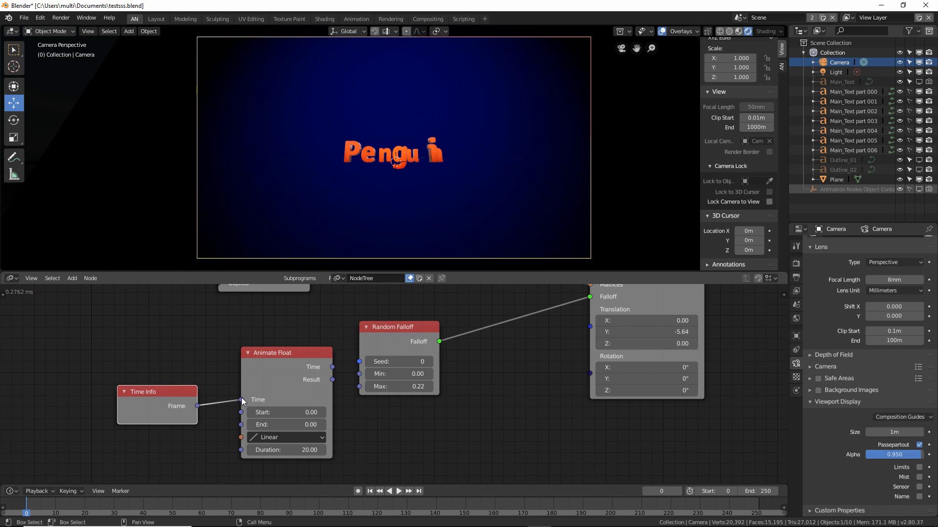
left_click_drag(159, 394, 128, 375)
left_click_drag(273, 354, 239, 348)
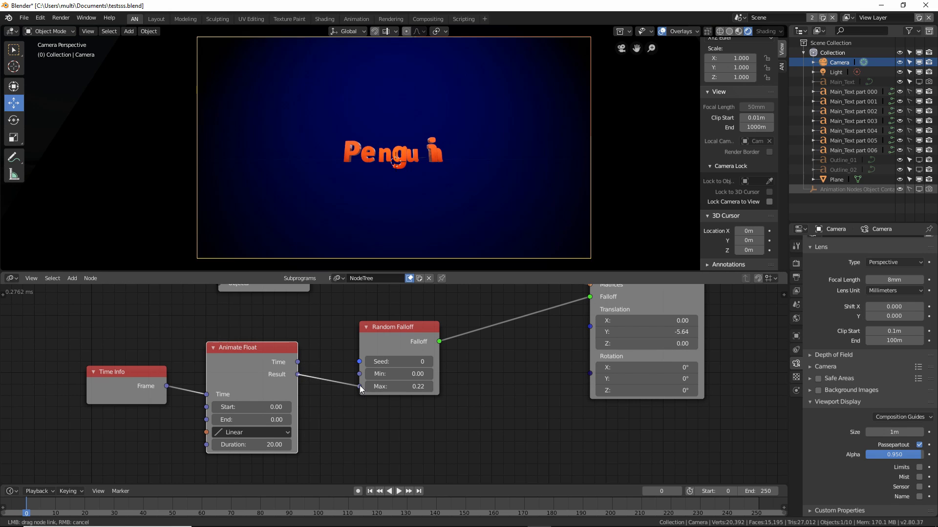
Set the Animate Float's Start to 1.00 and link its Result to the Random Falloff's Max input
left_click_drag(360, 385, 332, 402)
mouse_move(393, 392)
left_mouse_down()
mouse_move(437, 392)
mouse_move(396, 391)
left_mouse_up()
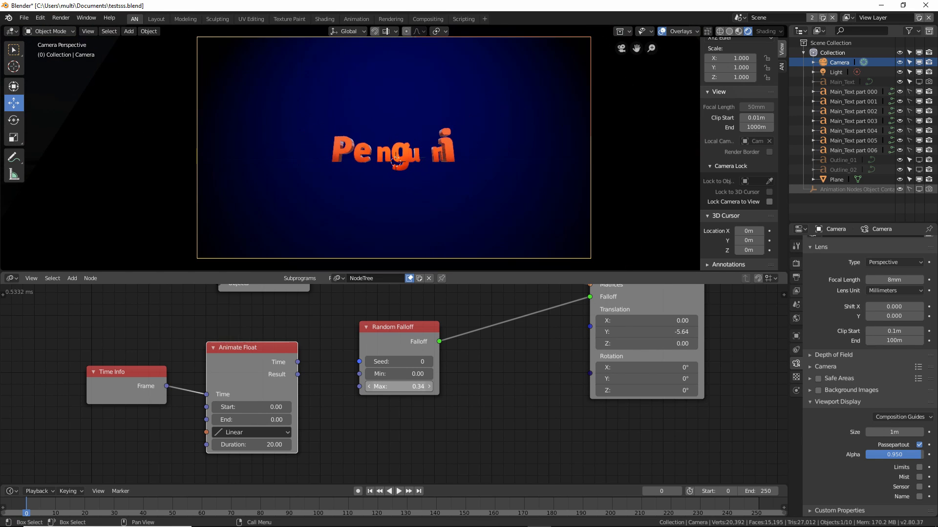
left_click(236, 408)
key("Return")
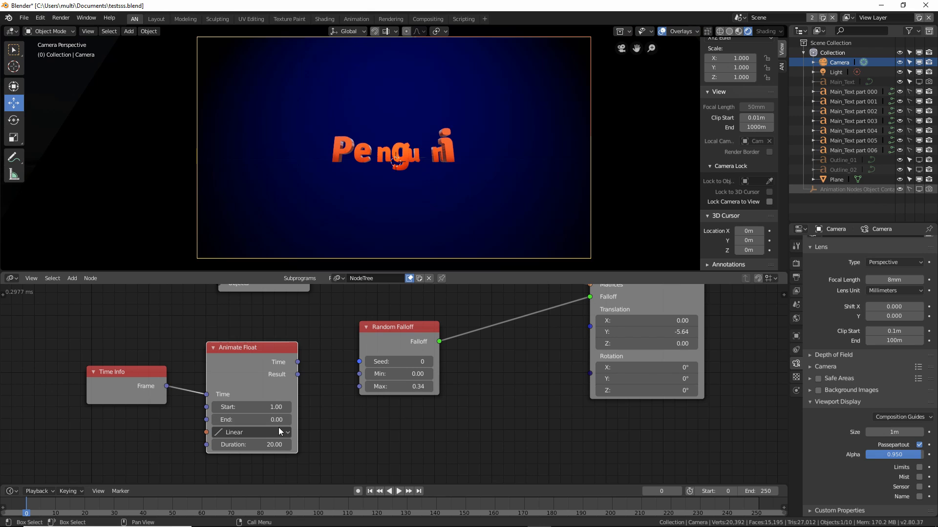
left_click_drag(292, 376, 362, 387)
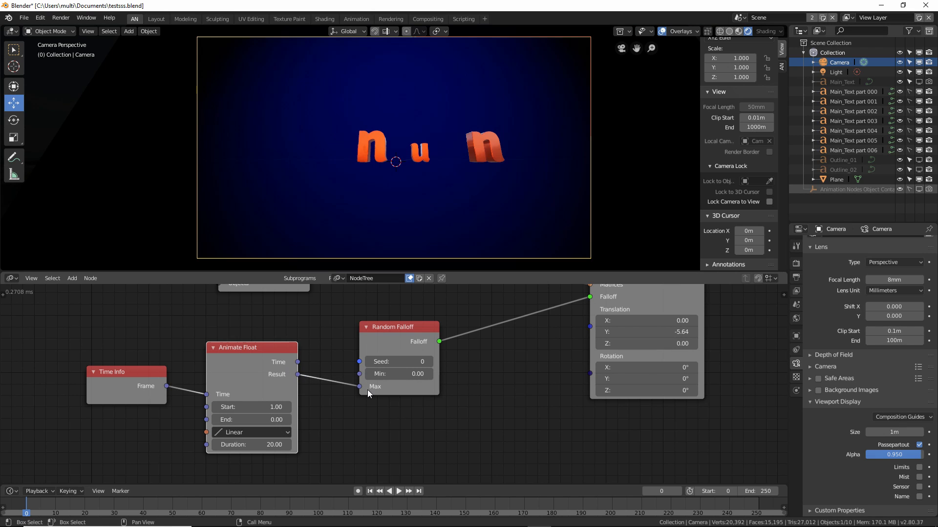
Play the randomized letter animation to frame 31 and inspect the text from an oblique angle, then return to the camera view
key("space")
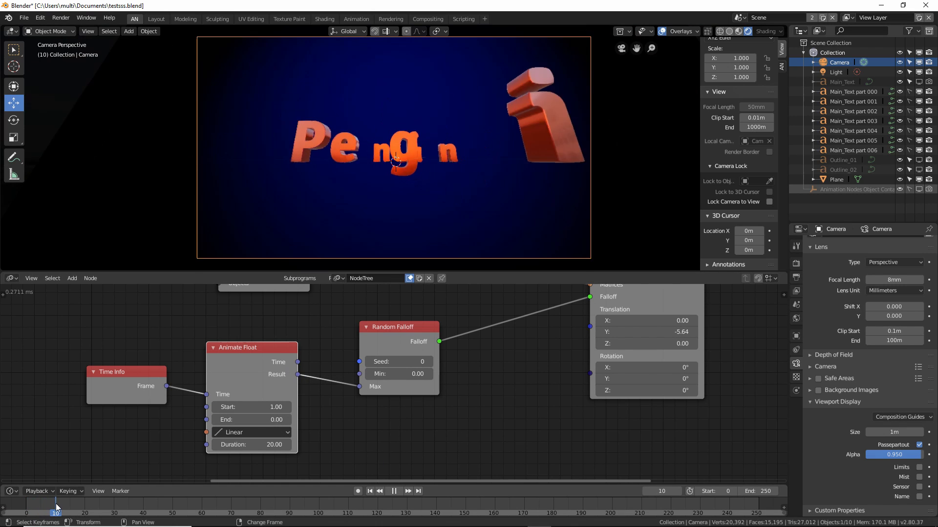
key("space")
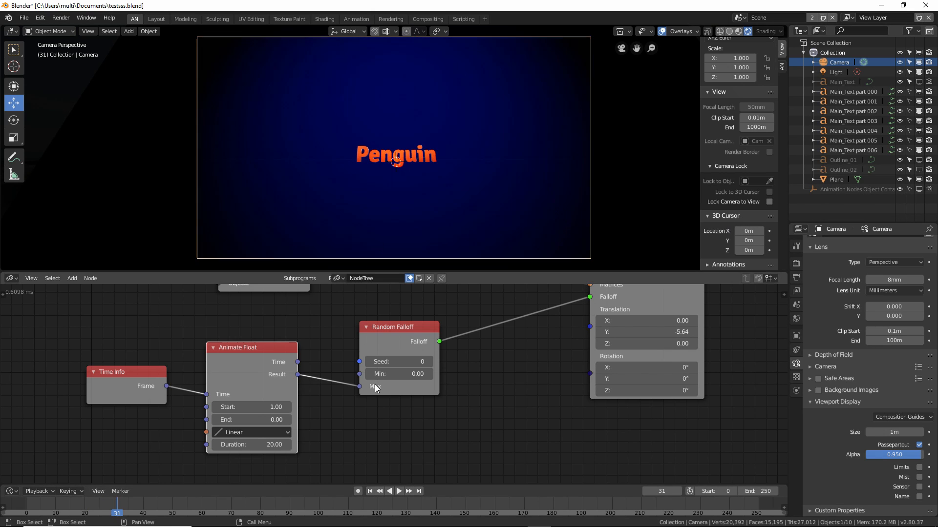
scroll(320, 348, "down", 4)
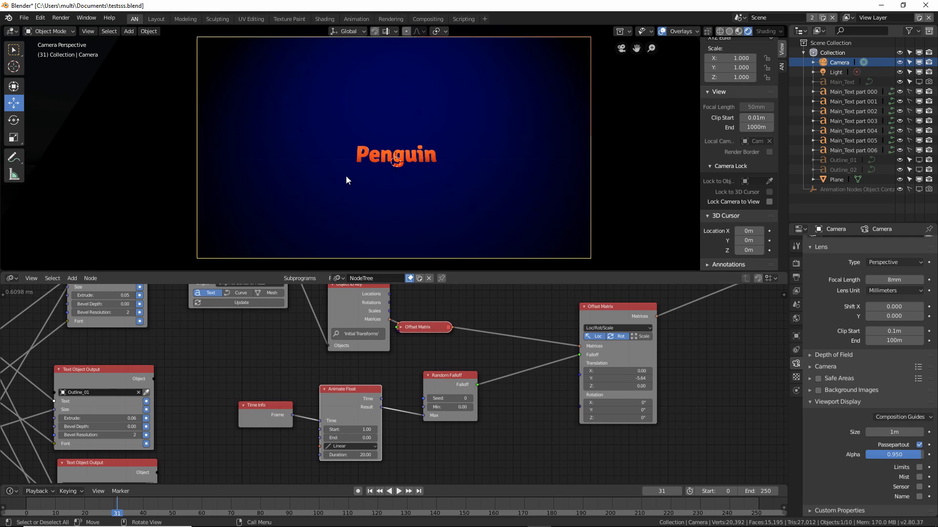
middle_click_drag(346, 175, 279, 201)
middle_click_drag(341, 192, 408, 180)
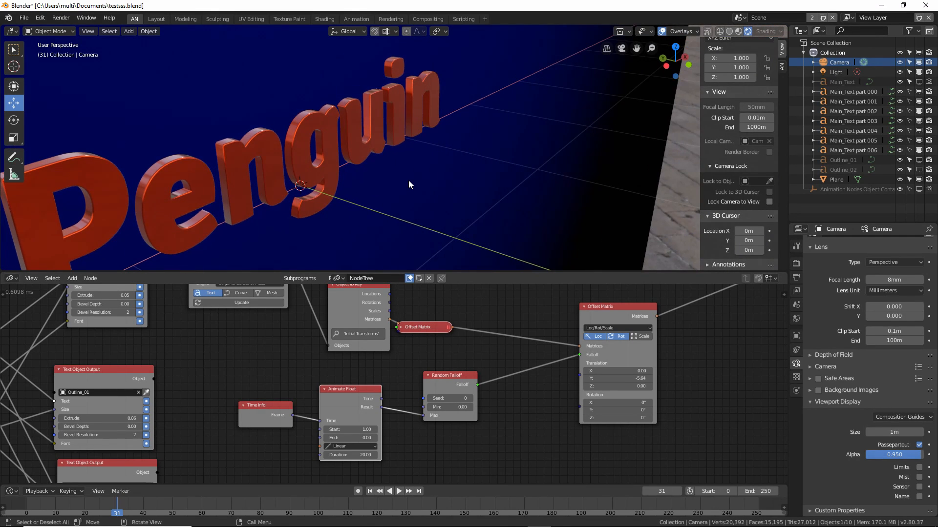
key("KP_0")
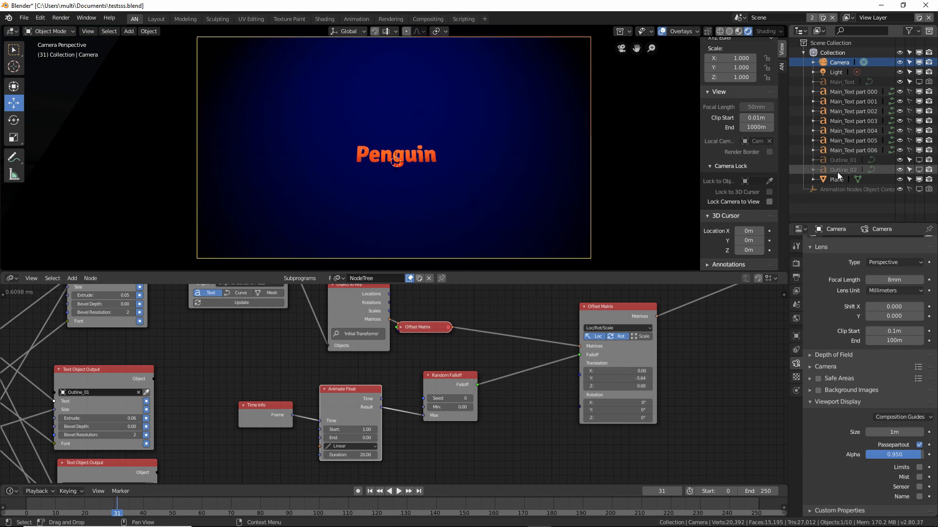
Lock the camera to the view and reframe it closer to the Penguin text from a lower angle
left_click(769, 202)
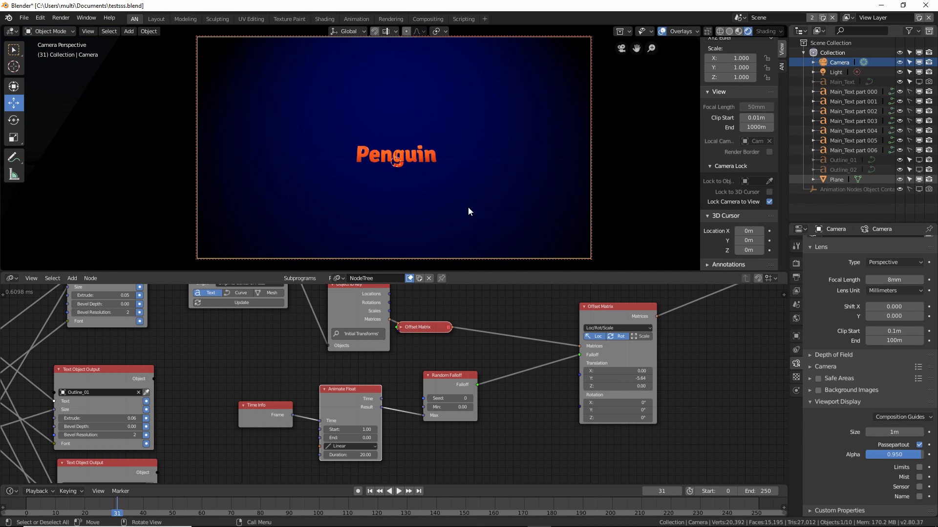
middle_click_drag(468, 207, 426, 111)
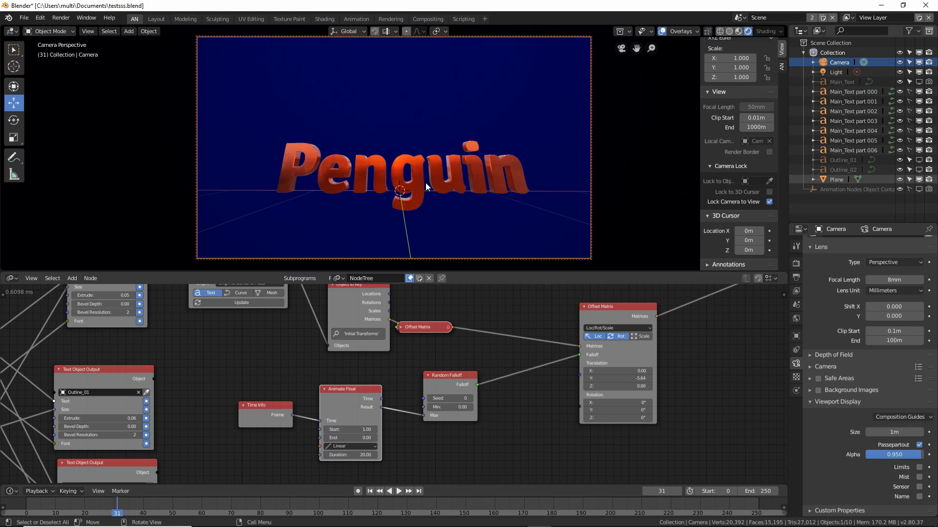
middle_click_drag(426, 182, 424, 139)
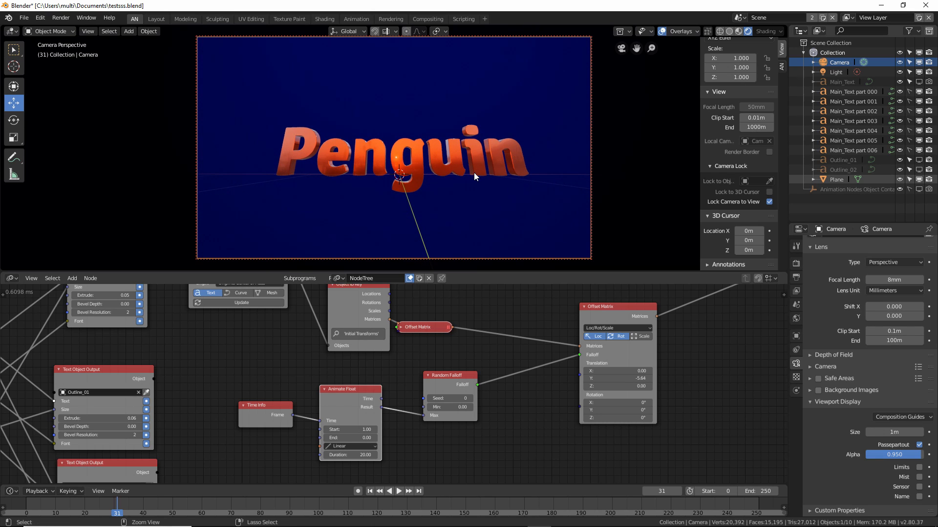
Scale the backdrop Plane down to 4.639 on all axes
left_click(170, 140)
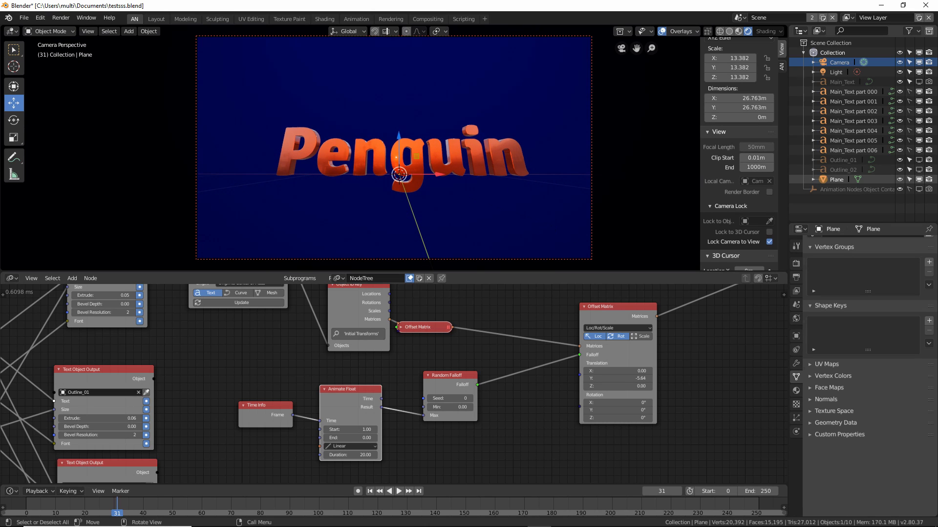
key("s")
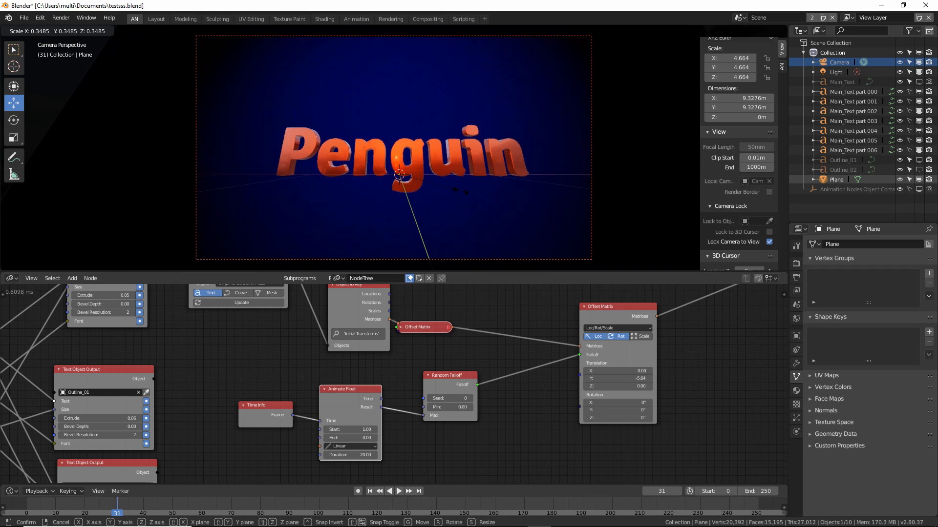
left_click(459, 192)
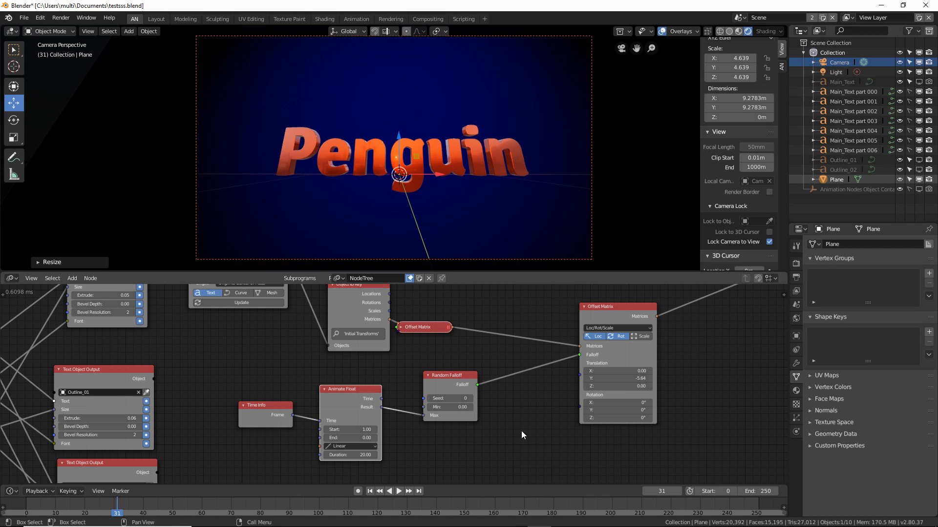
Hide the viewport overlays and preview the text animation, stopping at frame 22
left_click(661, 32)
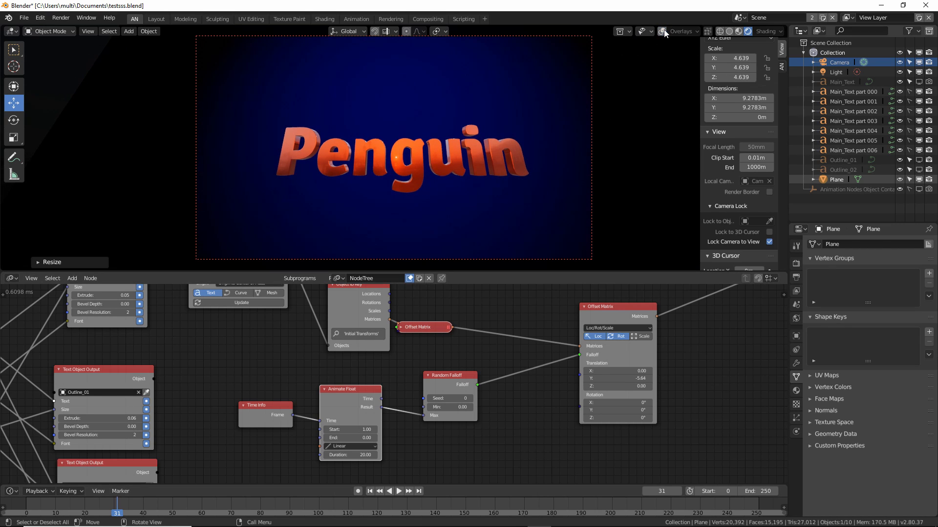
left_click(61, 505)
key("space")
left_click_drag(61, 505, 91, 503)
scroll(490, 396, "down", 2)
middle_click_drag(431, 381, 403, 323)
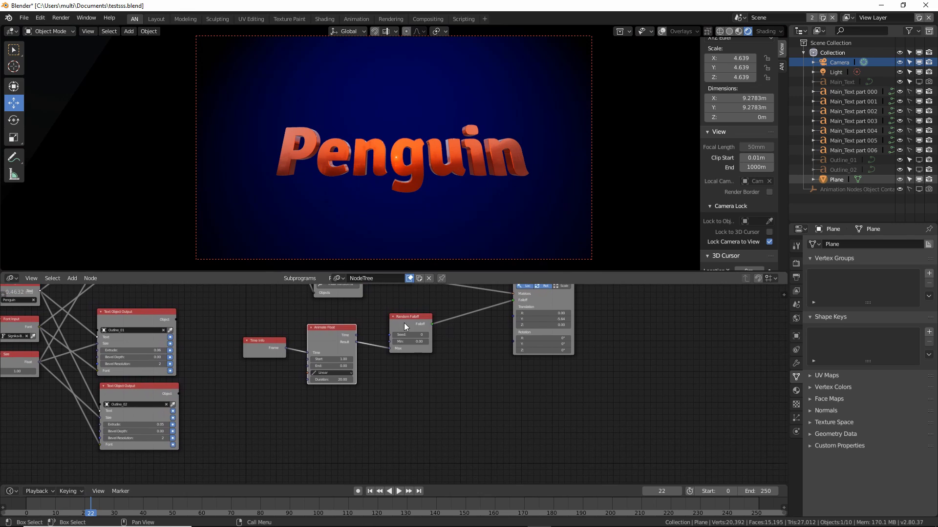
Move the Random Falloff node next to Animate Float and cut its link to the Offset Matrix node
mouse_move(404, 324)
left_mouse_down()
mouse_move(361, 330)
mouse_move(389, 329)
left_mouse_up()
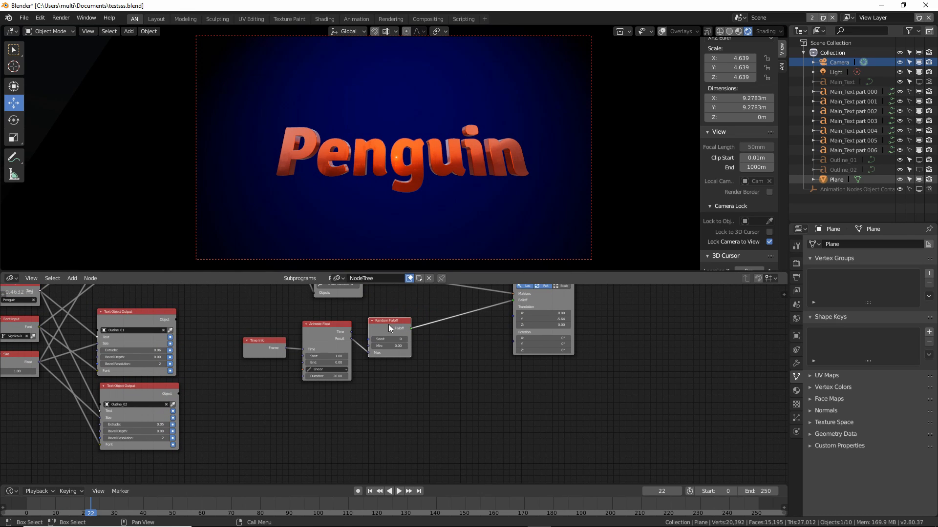
scroll(500, 326, "up", 2, "shift")
right_click_drag(499, 327, 491, 344, "ctrl")
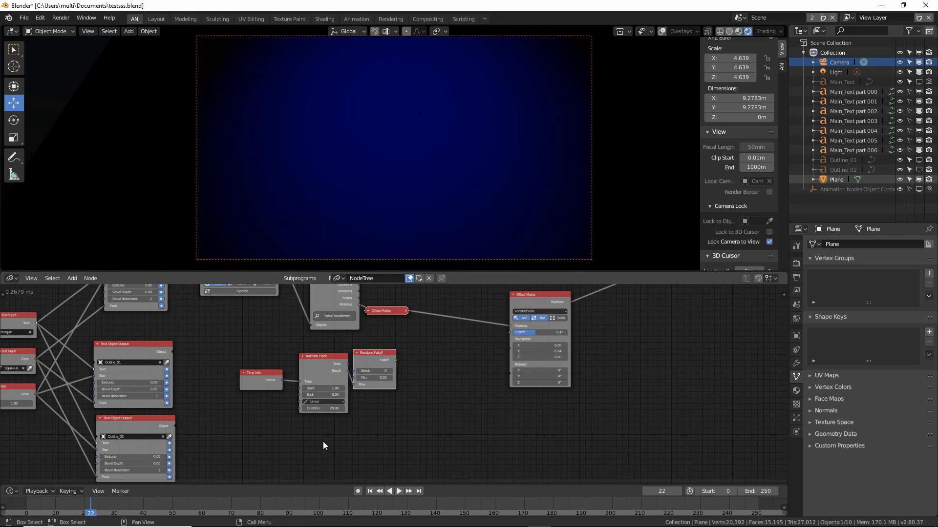
Add a Delay Falloff node between the Random Falloff and Offset Matrix nodes
left_click(70, 278)
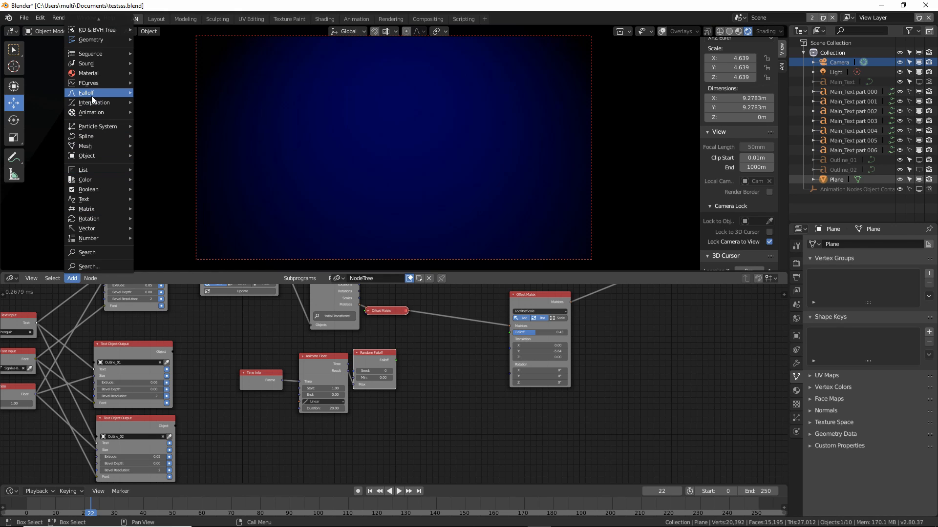
mouse_move(93, 94)
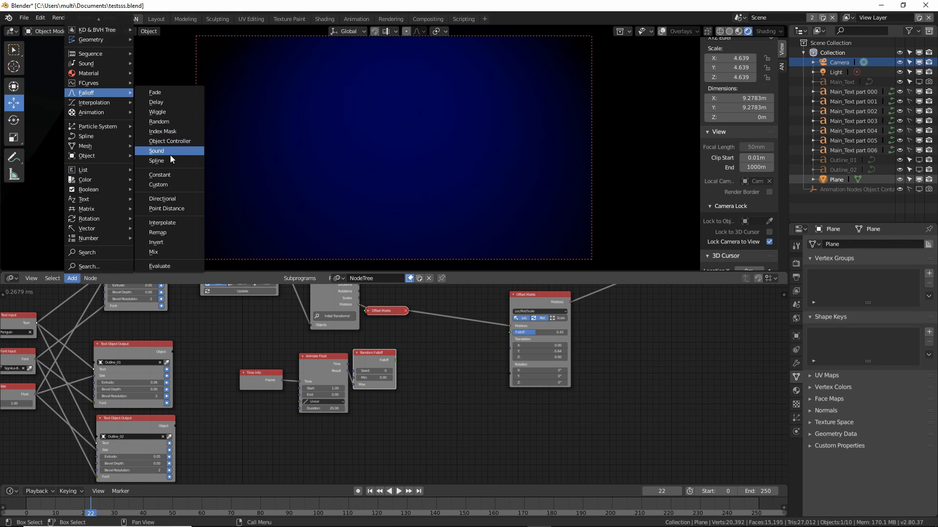
left_click(174, 110)
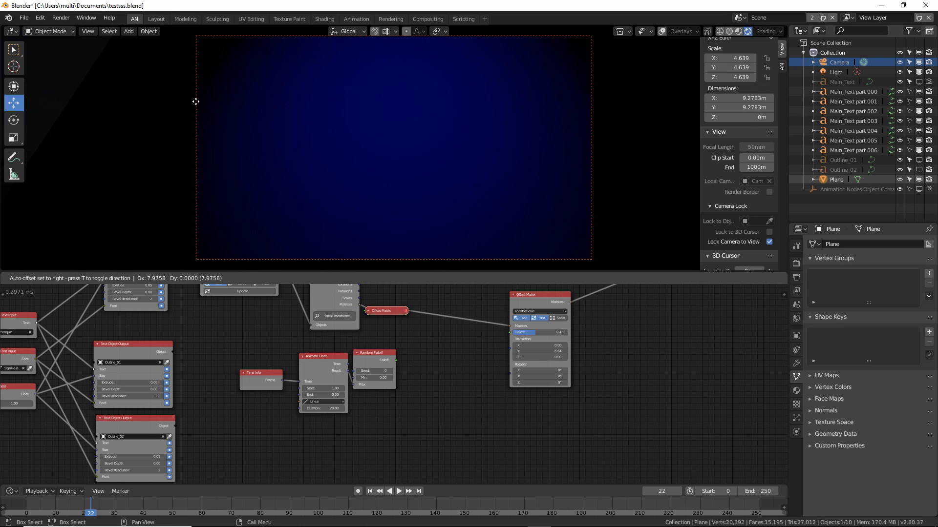
left_click(432, 356)
key("KP_Decimal")
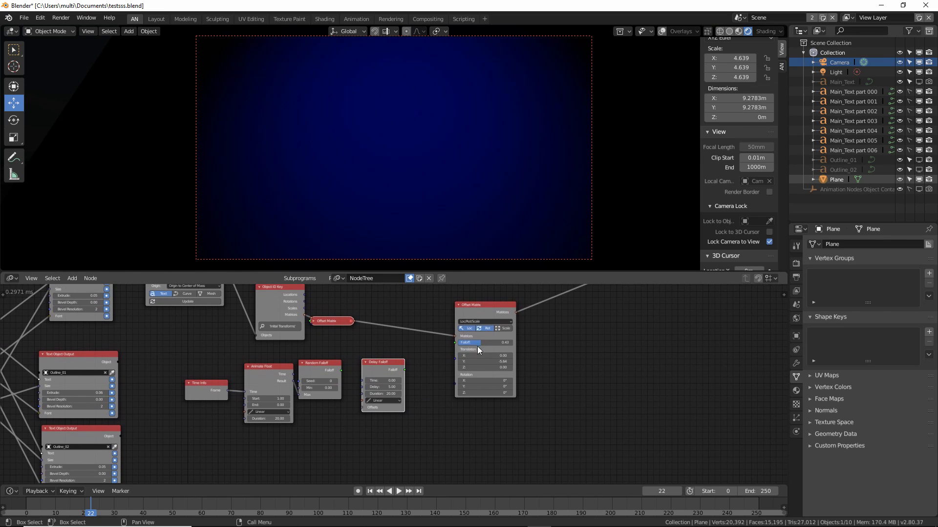
Space out the Offset Matrix and Delay Falloff nodes and link the Delay Falloff output to the Offset Matrix Falloff input
left_click_drag(478, 347, 514, 343)
left_click_drag(374, 371, 405, 369)
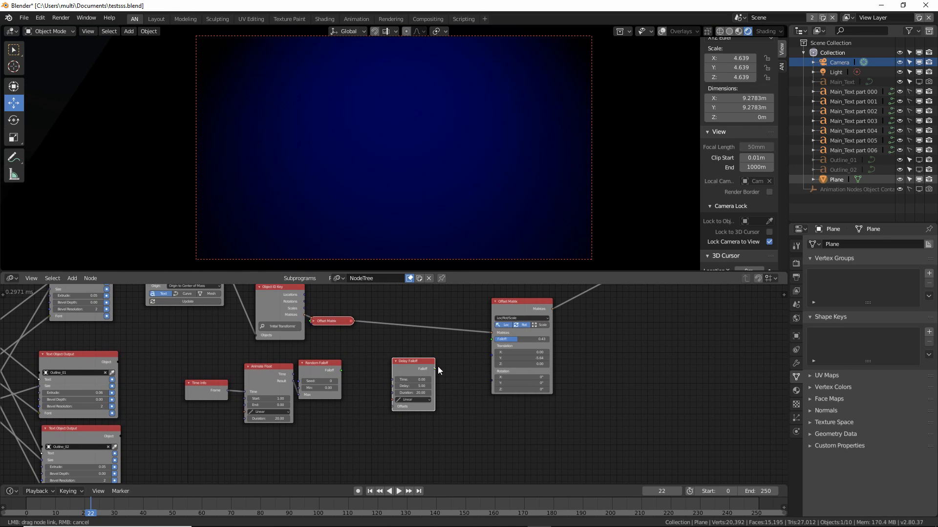
left_click_drag(497, 339, 497, 339)
left_click_drag(405, 368, 421, 361)
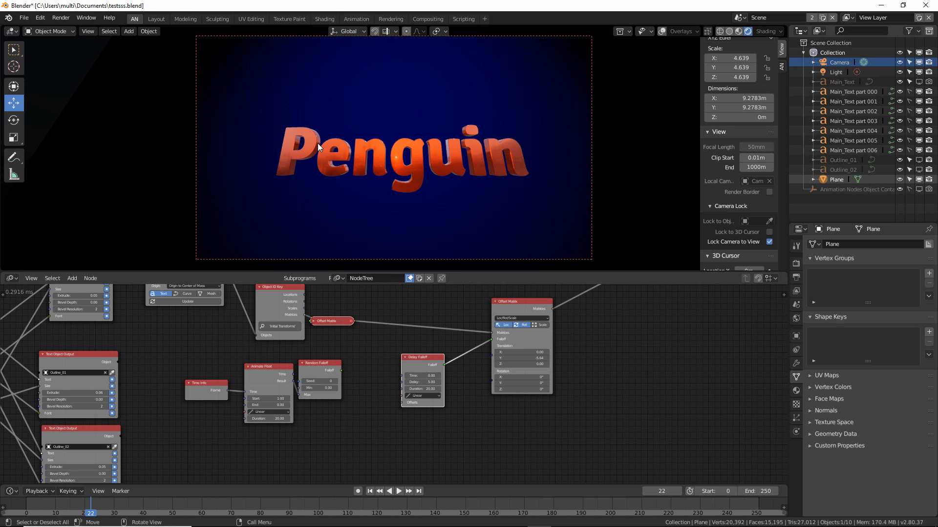
Link the Time Info Frame output to the Time input of the Delay Falloff node
scroll(454, 400, "up", 3)
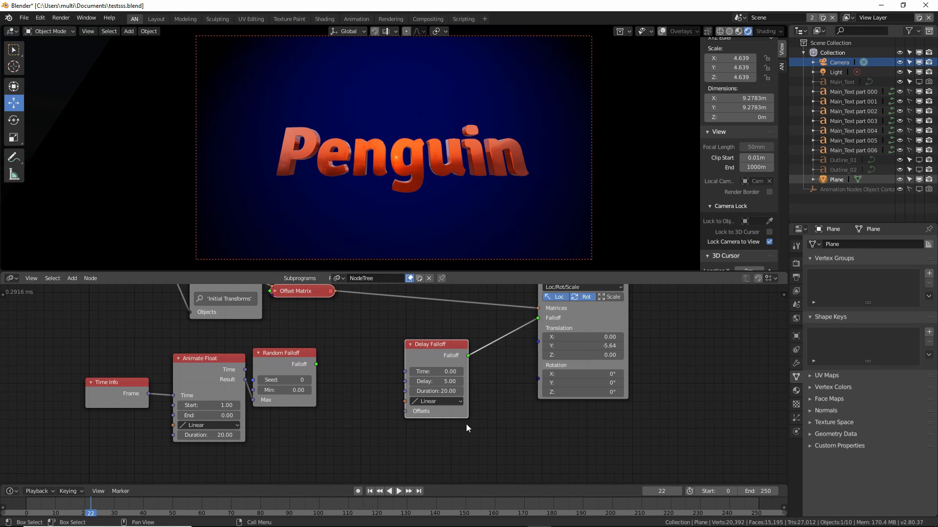
scroll(429, 381, "up", 1)
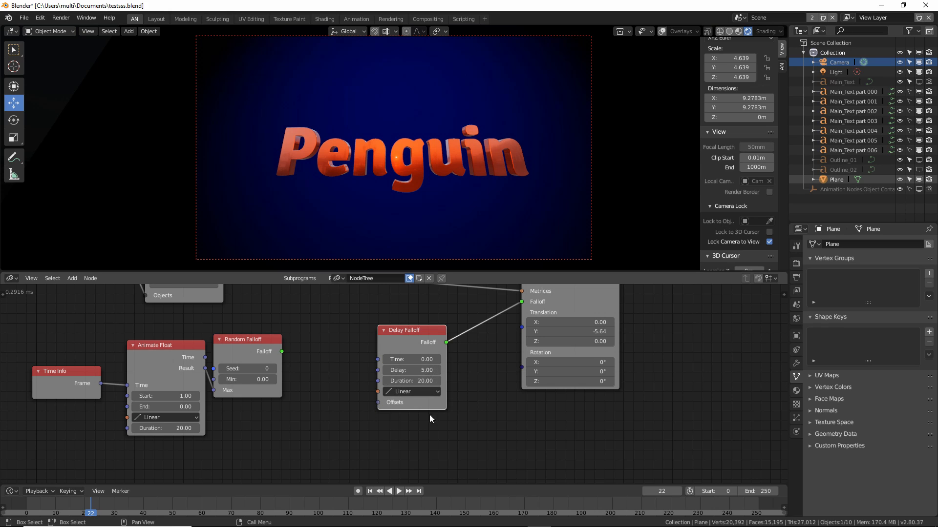
middle_click_drag(350, 369, 361, 362)
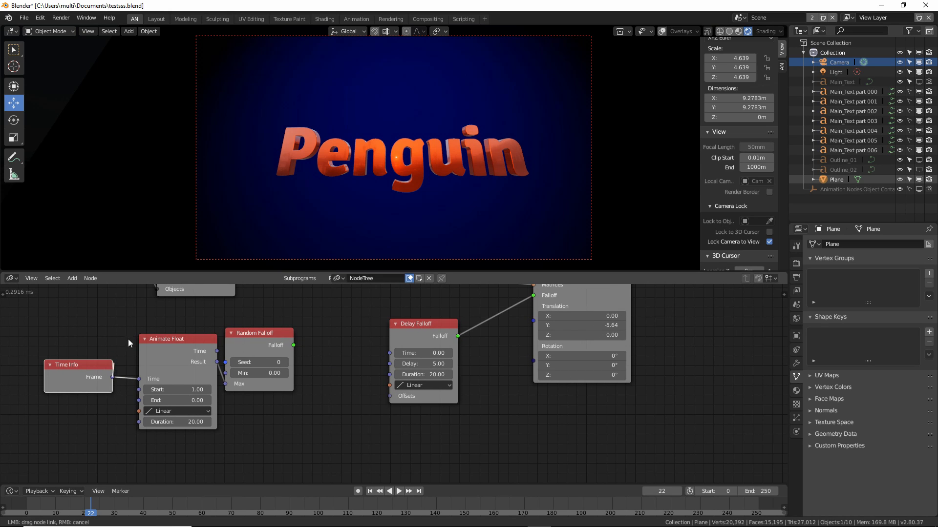
left_click_drag(112, 377, 386, 352)
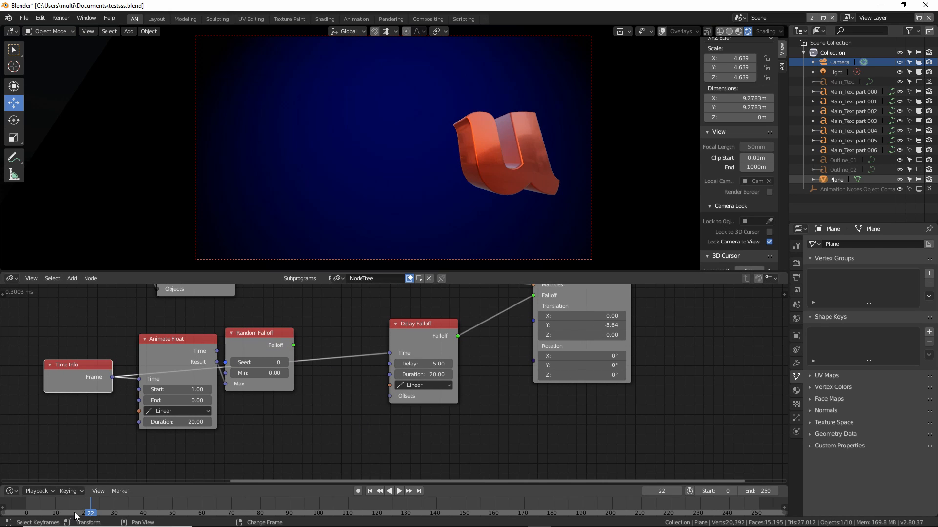
Preview the delayed letter animation, bring the Delay Falloff node closer to Random Falloff, and return to frame 0
key("shift+Left")
key("space")
mouse_move(54, 505)
left_mouse_down()
mouse_move(121, 505)
mouse_move(41, 505)
left_mouse_up()
key("space")
left_click_drag(413, 326, 364, 328)
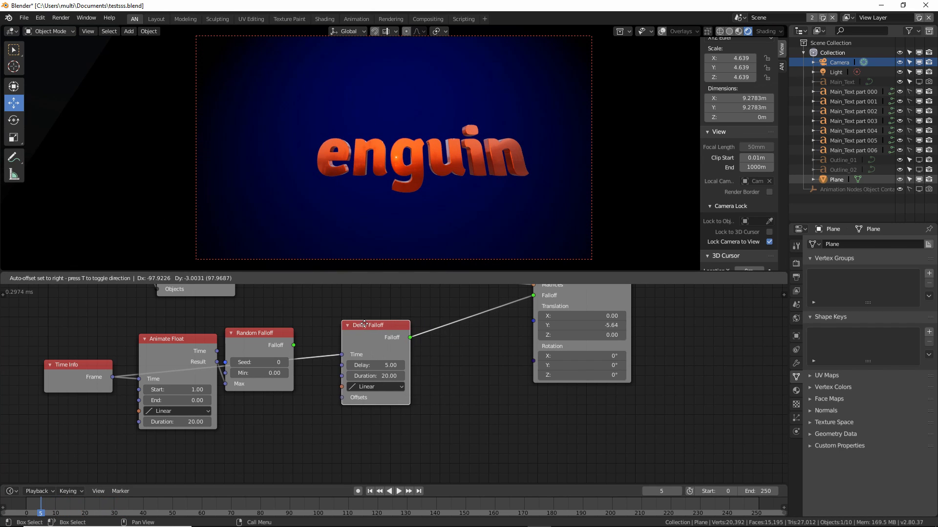
key("space")
left_click_drag(43, 508, 19, 509)
key("space")
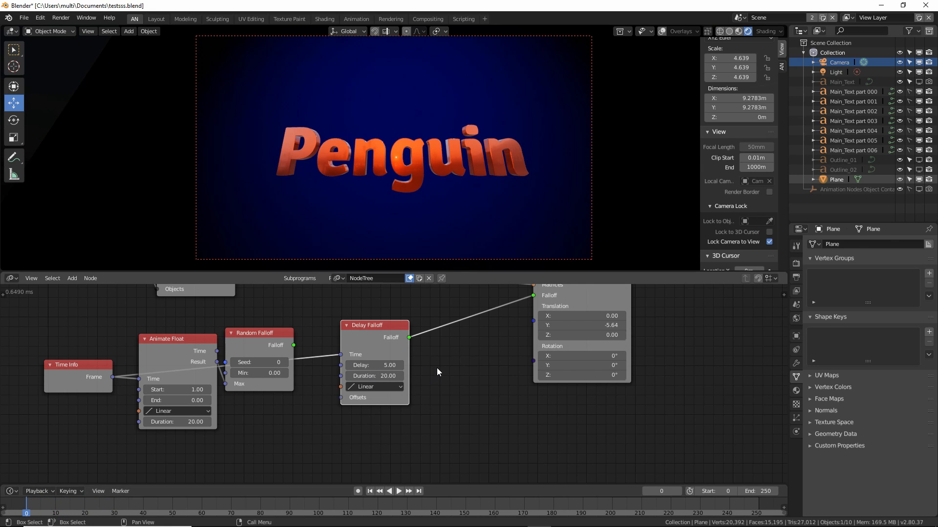
Insert an Invert Falloff node between Delay Falloff and Offset Matrix, and scrub the animation to frame 55
key("ctrl+a")
type("inve")
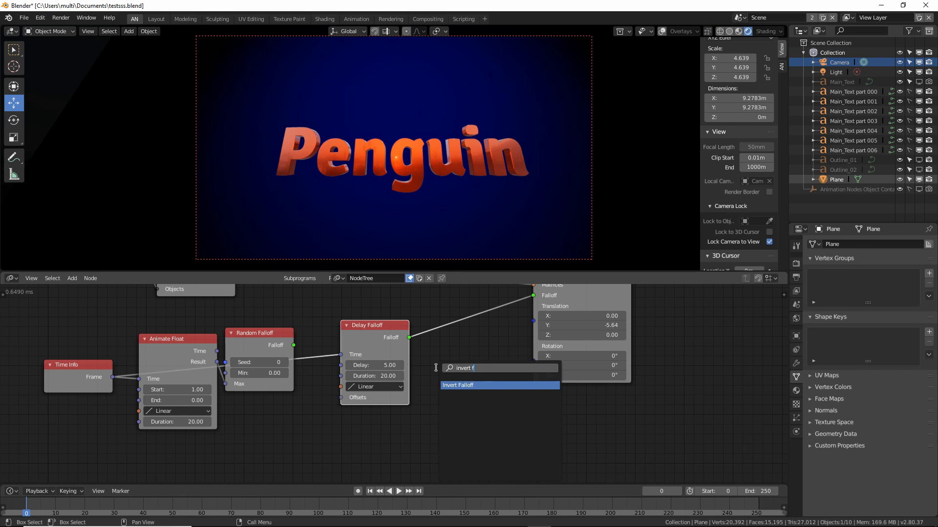
key("Return")
left_click(482, 325)
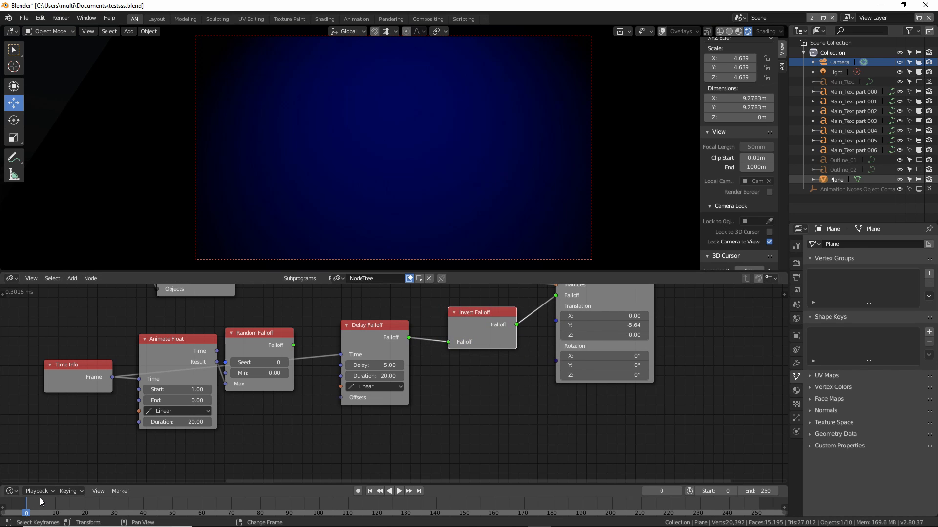
left_click_drag(60, 509, 187, 511)
Rearrange the nodes so Animate Float and Random Falloff sit below the link from Time Info to Delay Falloff
middle_click_drag(298, 419, 301, 384)
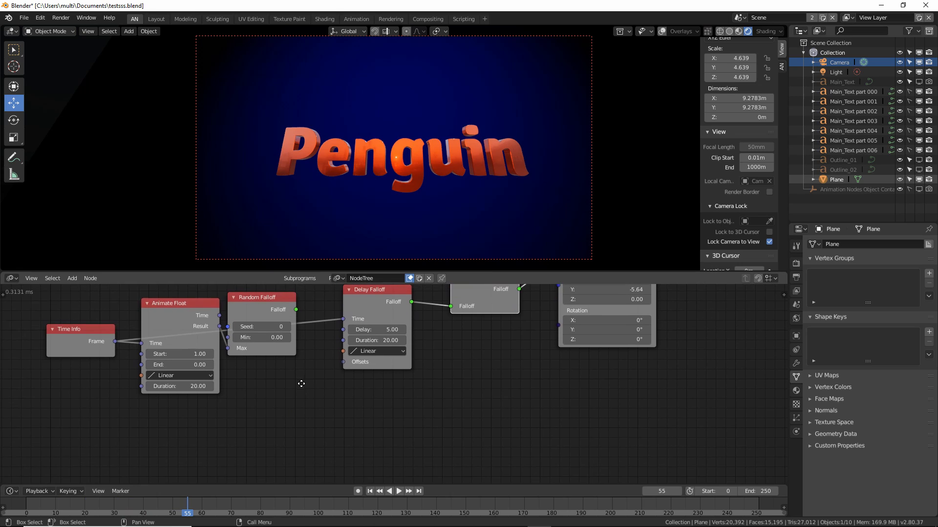
left_click_drag(188, 304, 181, 364)
left_click_drag(261, 298, 269, 349)
middle_click_drag(347, 398, 311, 443)
left_click_drag(347, 335, 346, 320)
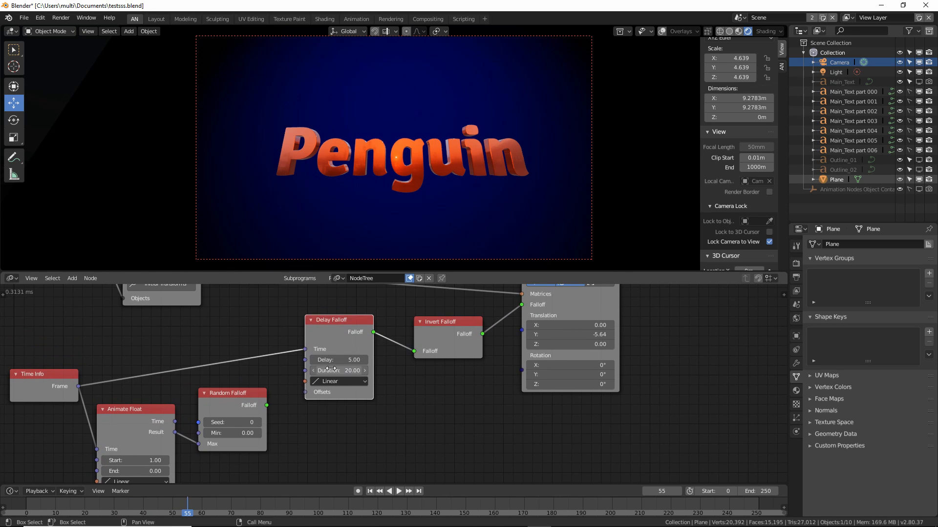
Set the Delay Falloff delay to 2 and preview the animation, stopping at frame 25
double_click(320, 360)
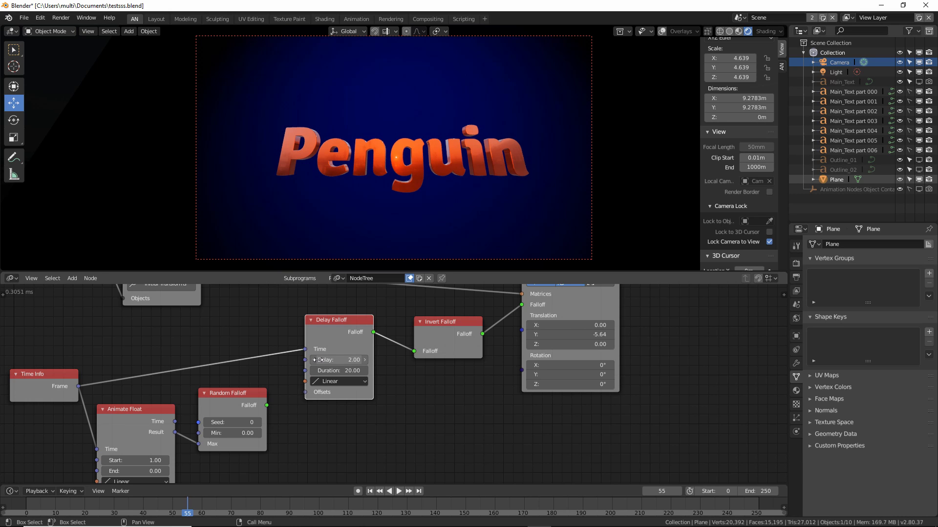
key("space")
left_click(41, 506)
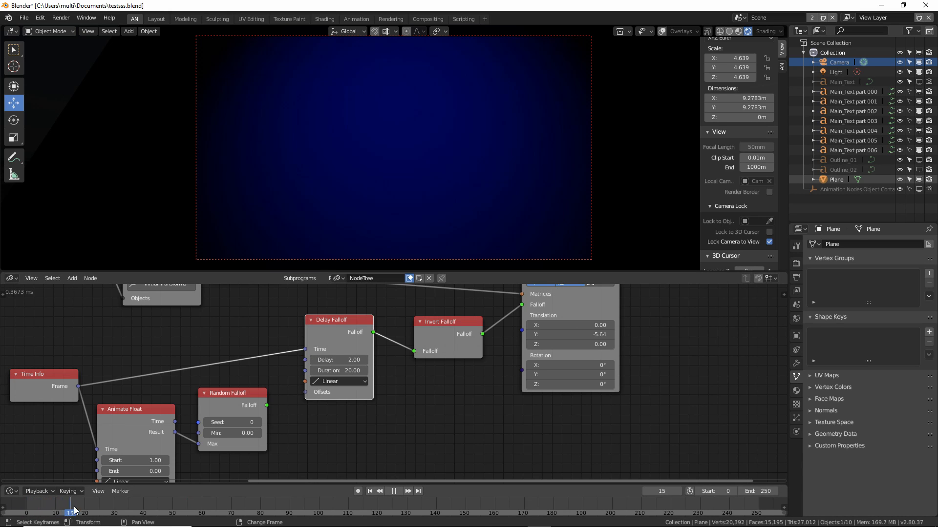
mouse_move(74, 510)
left_mouse_down()
mouse_move(116, 510)
mouse_move(82, 510)
left_mouse_up()
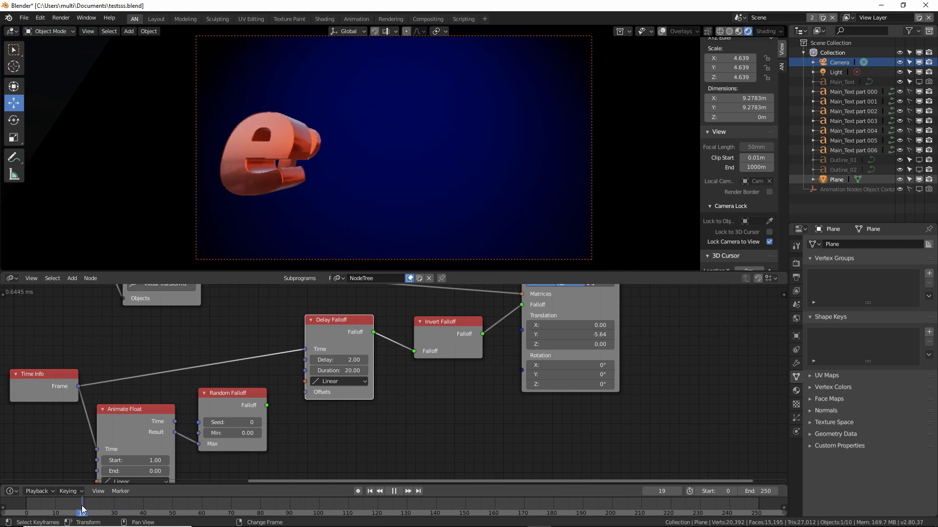
key("space")
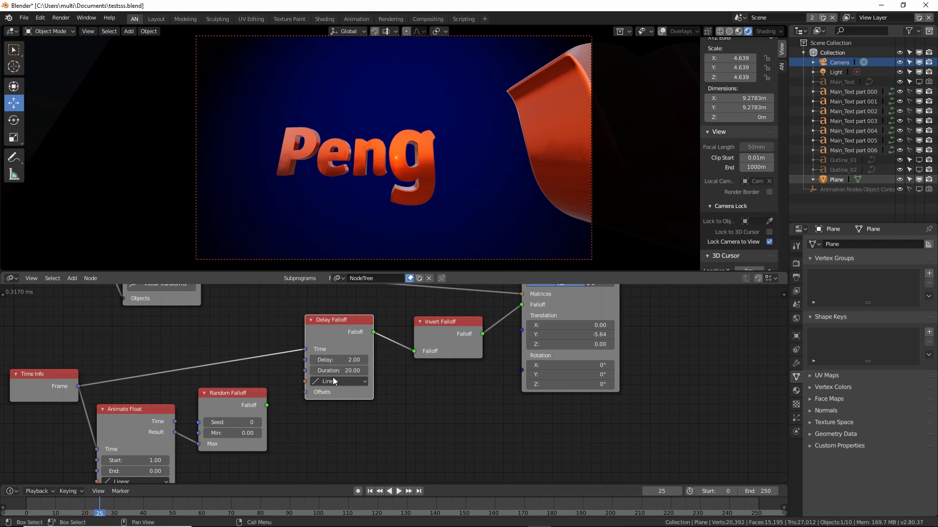
Change the Delay Falloff interpolation to Cubic and replay the animation from the start, ending at frame 34
scroll(333, 381, "down", 3, "shift")
middle_click_drag(249, 302, 277, 303)
left_click(317, 347)
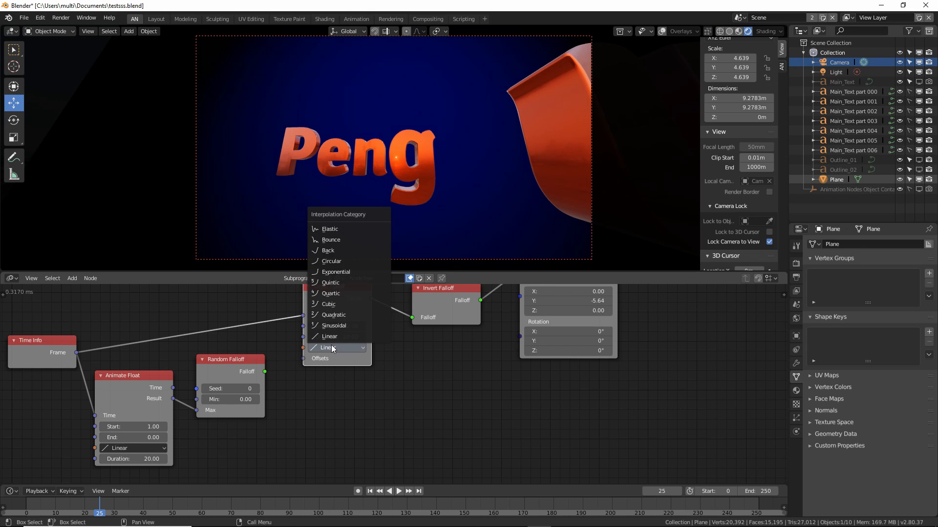
left_click(342, 304)
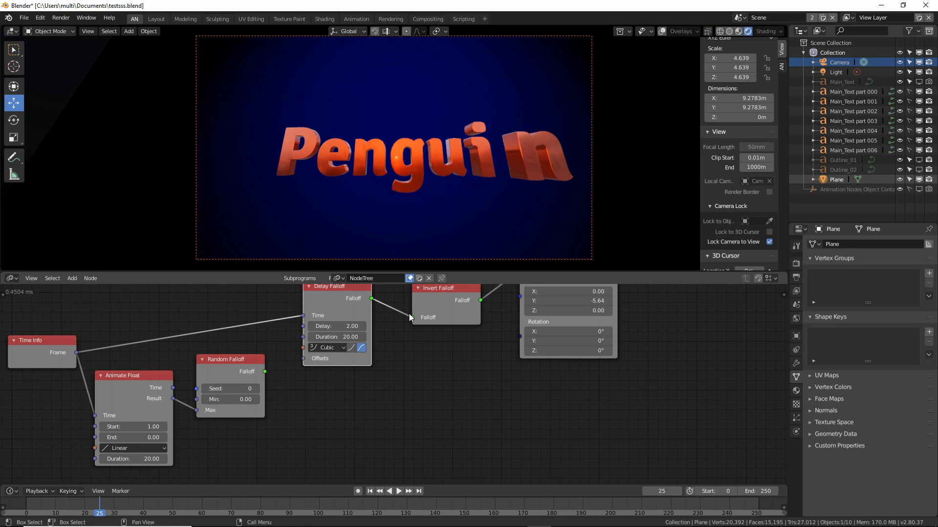
key("shift+Left")
key("space")
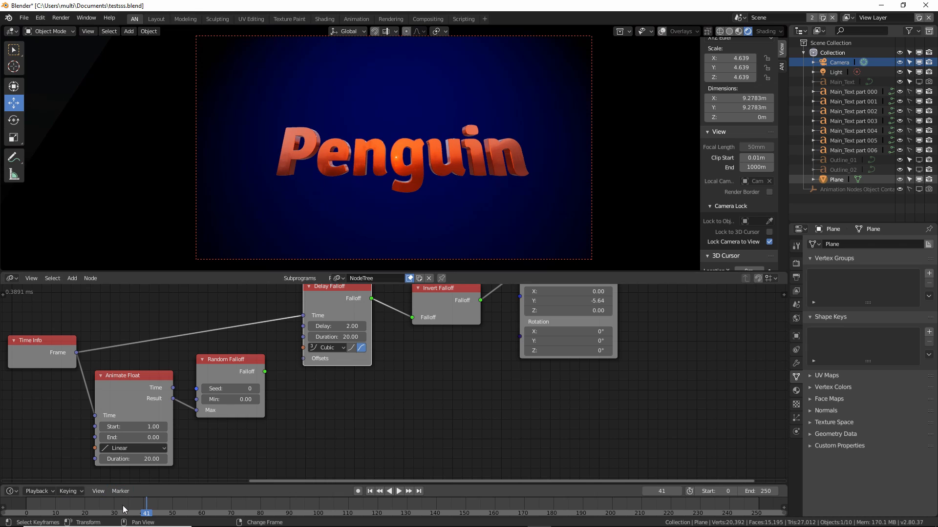
mouse_move(123, 508)
left_mouse_down()
mouse_move(76, 508)
mouse_move(126, 507)
left_mouse_up()
Link the Random Falloff output to the Offset Matrix Falloff input in place of Invert Falloff and play the animation
scroll(286, 411, "up", 1, "shift")
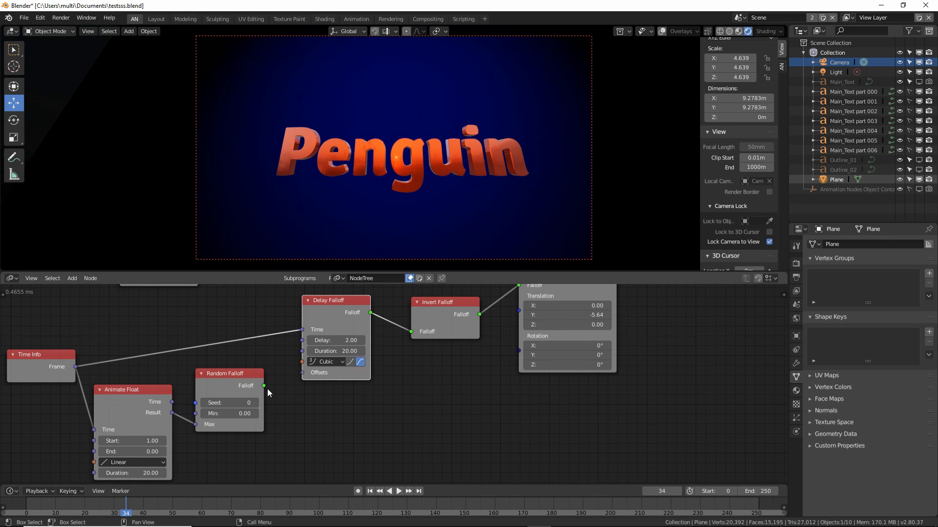
left_click_drag(266, 387, 457, 340)
left_click_drag(505, 306, 518, 286)
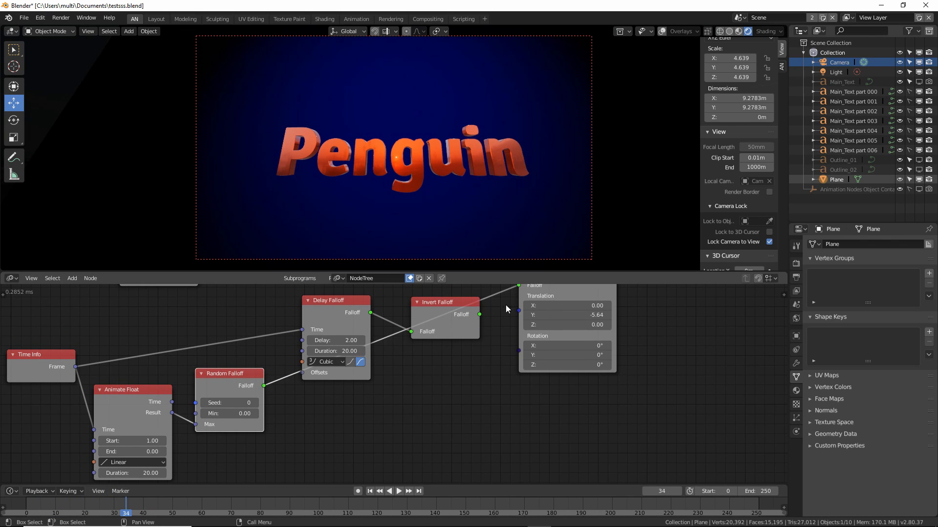
middle_click_drag(321, 433, 343, 416)
key("space")
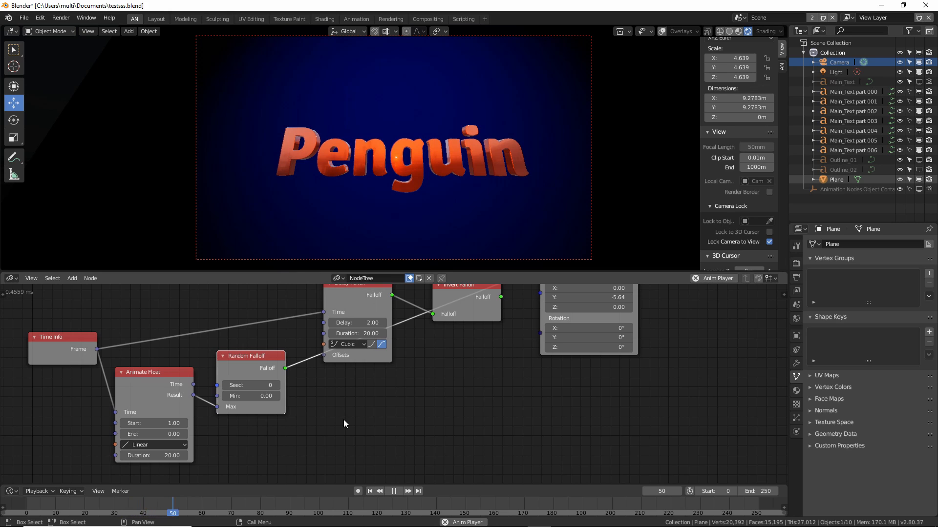
key("space")
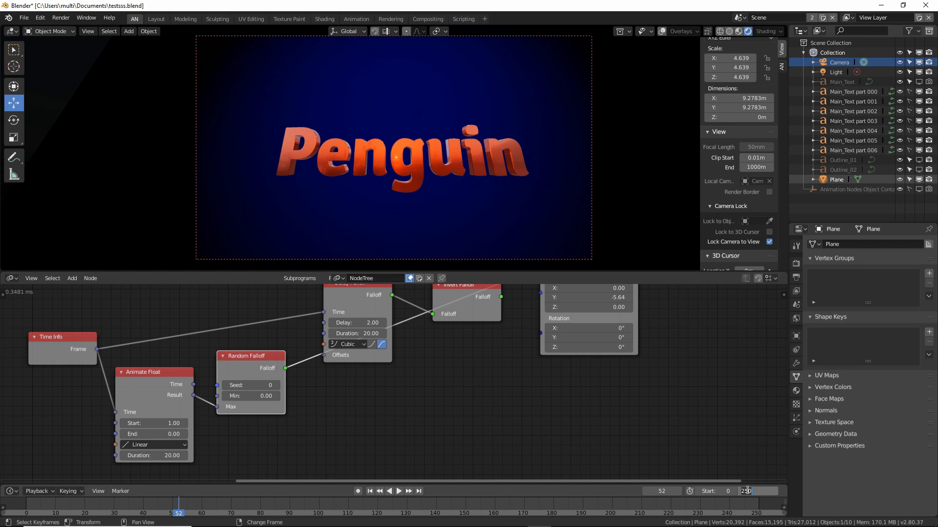
Set the timeline's end frame to 50 and preview the shortened animation
key("Return")
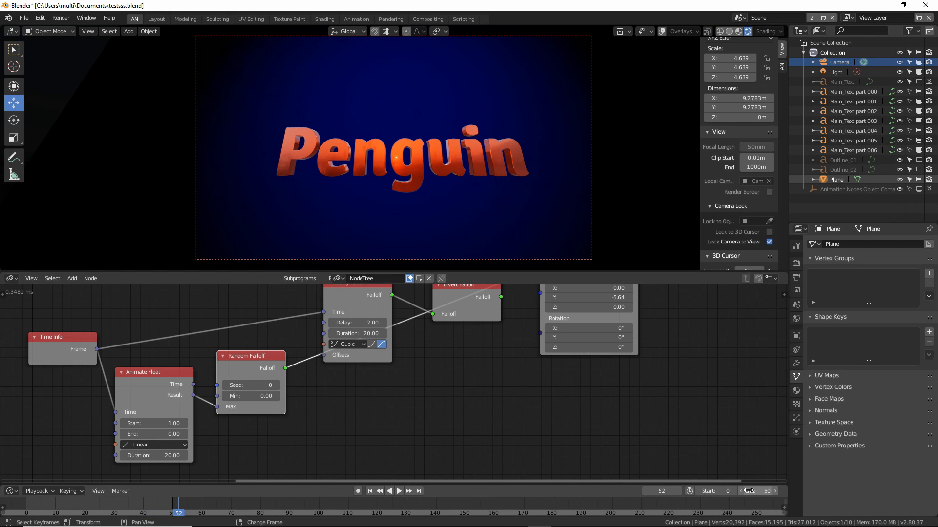
key("space")
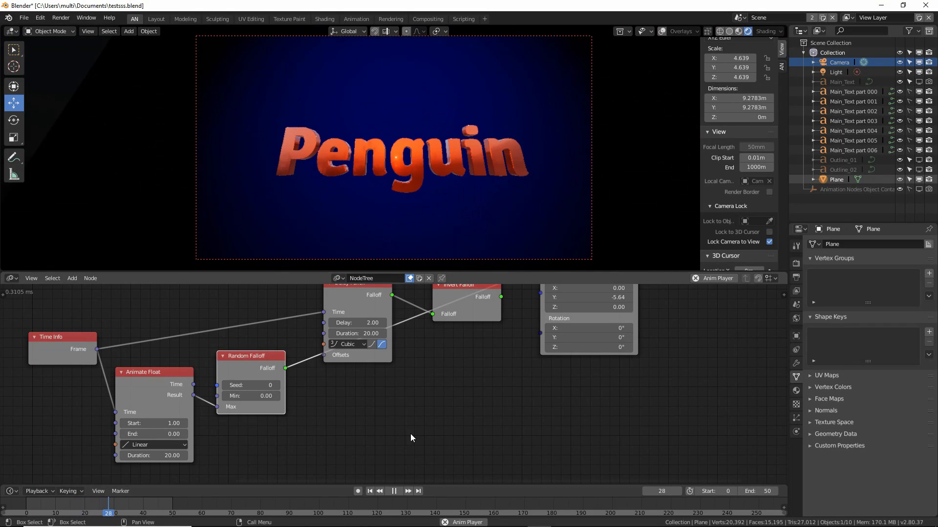
key("space")
Change the Animate Float interpolation to Cubic and preview the letter animation, stopping at frame 31
left_click(146, 444)
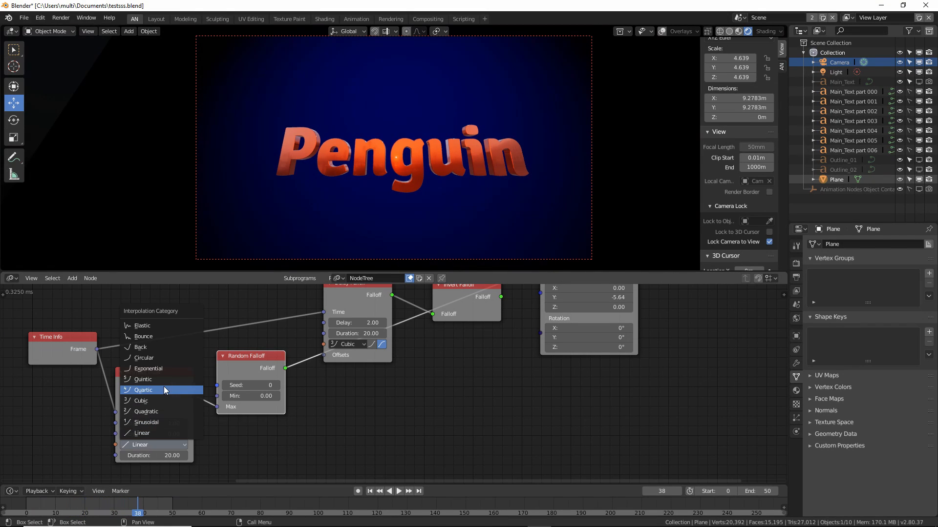
left_click(142, 400)
key("space")
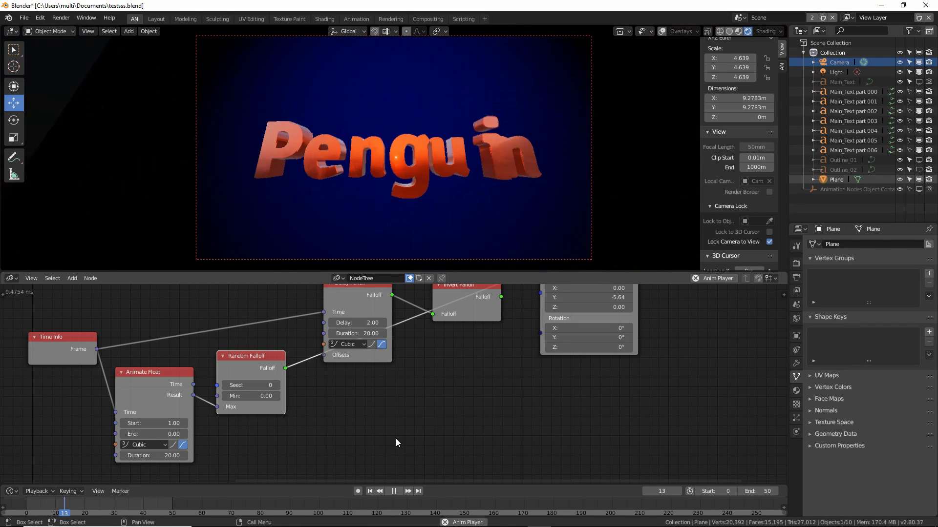
key("space")
Move the Invert Falloff node up toward Delay Falloff and shift the Random Falloff node lower to untangle the links
middle_click_drag(396, 438, 436, 391)
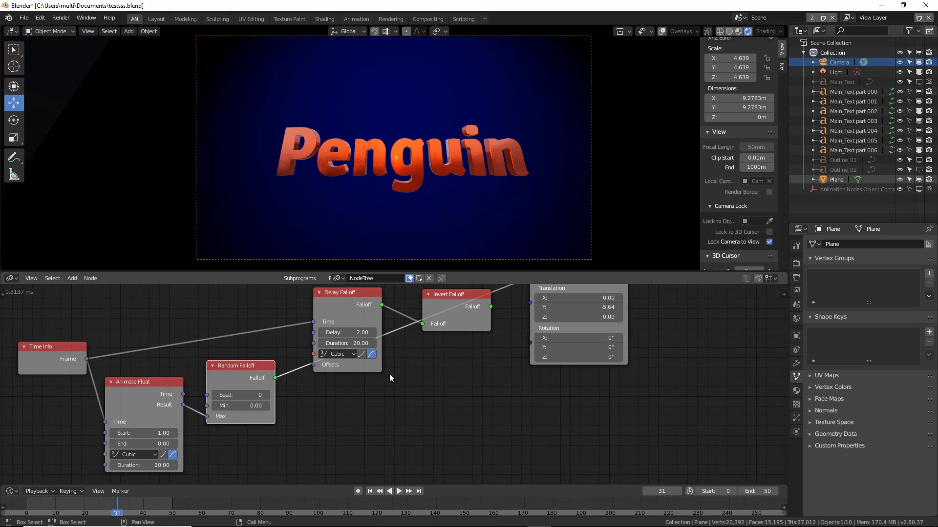
middle_click_drag(431, 349, 431, 383)
mouse_move(447, 326)
left_mouse_down()
mouse_move(432, 371)
mouse_move(435, 313)
left_mouse_up()
left_click_drag(230, 403, 232, 428)
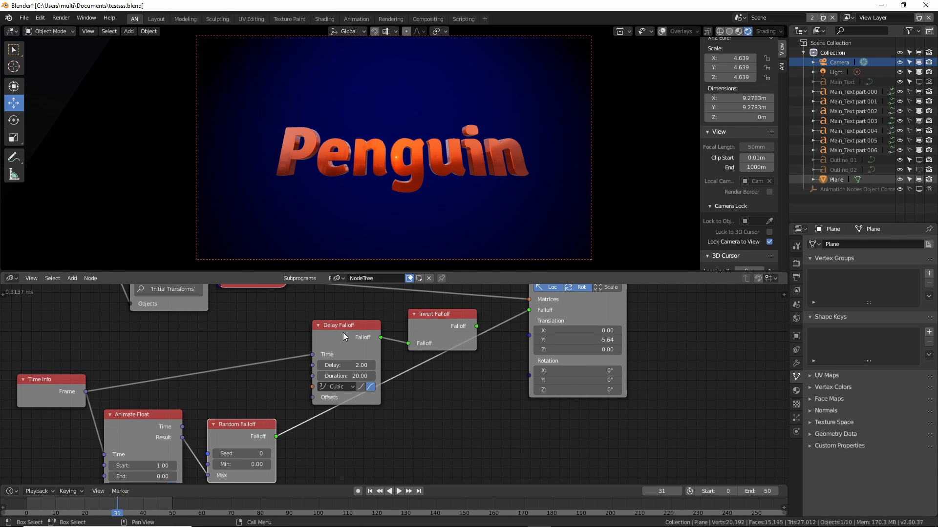
Shift Delay Falloff and Invert Falloff back toward Time Info and add a Mix Falloffs node between them and Offset Matrix
left_click_drag(343, 332, 273, 326)
left_click_drag(444, 315, 355, 326)
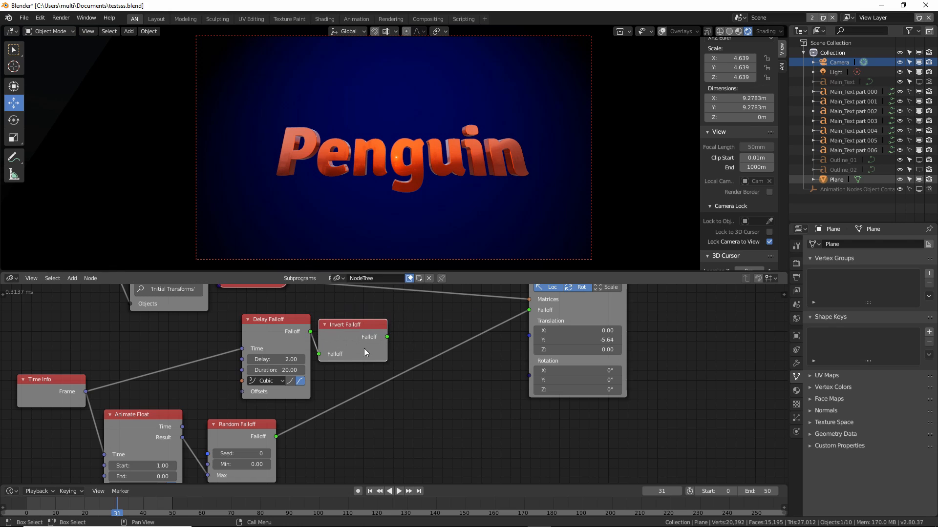
key("ctrl+a")
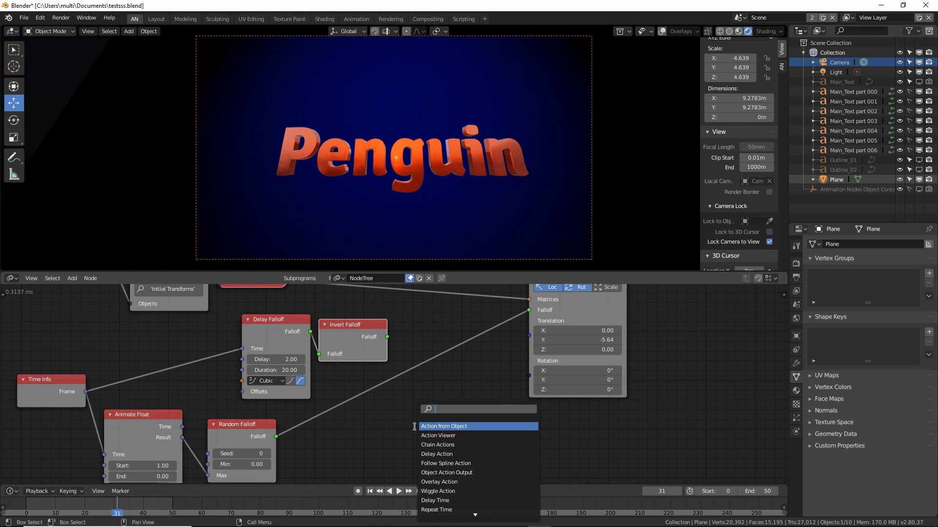
type("mixf")
key("Return")
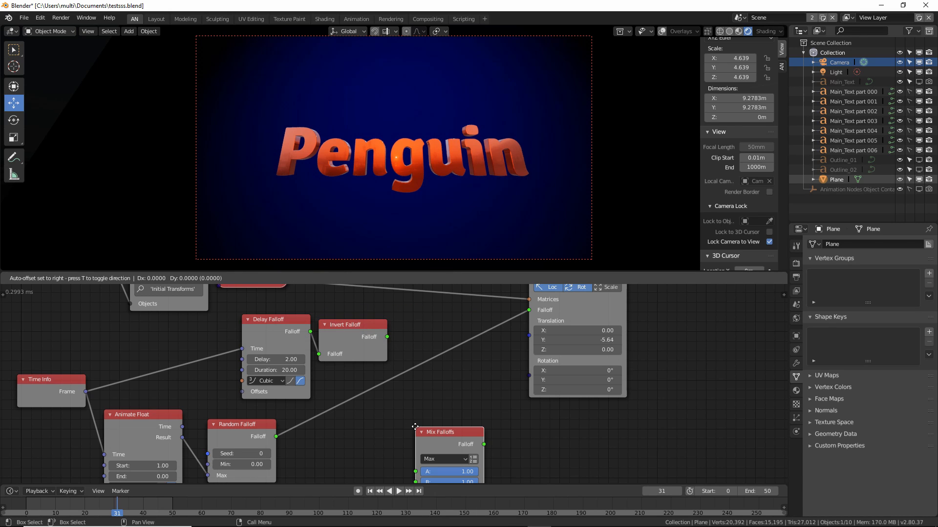
left_click(418, 378)
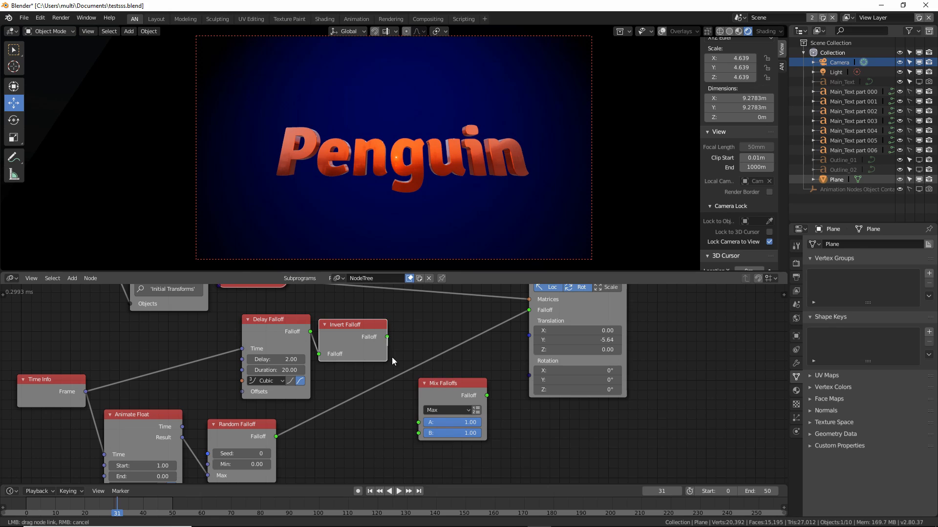
Link Invert Falloff to Mix Falloffs input A, Random Falloff to B, and the mixed output to the Offset Matrix Falloff
left_click_drag(420, 429, 418, 423)
left_click_drag(276, 436, 279, 436)
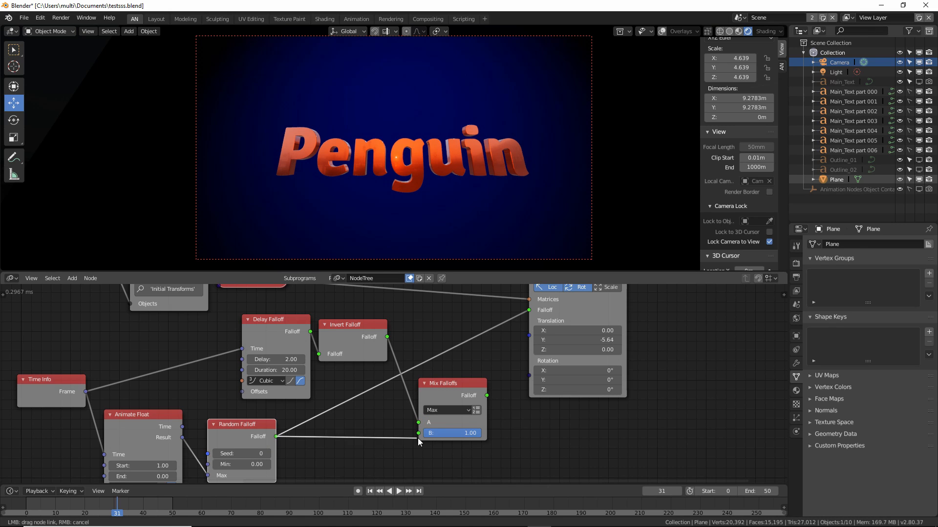
left_click_drag(430, 432, 429, 433)
left_click_drag(533, 312, 533, 311)
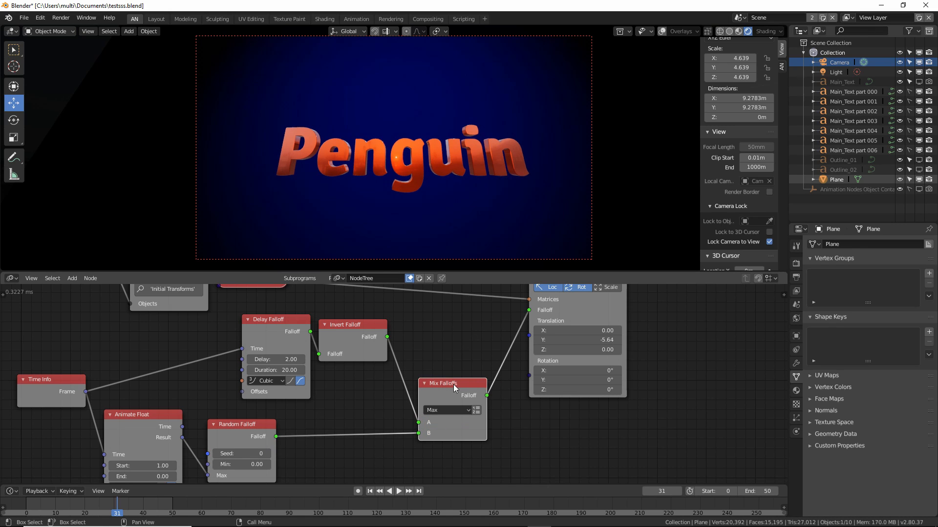
left_click_drag(454, 385, 444, 358)
Set the Mix Falloffs operation to Multiply during playback and stop the animation at frame 31
key("space")
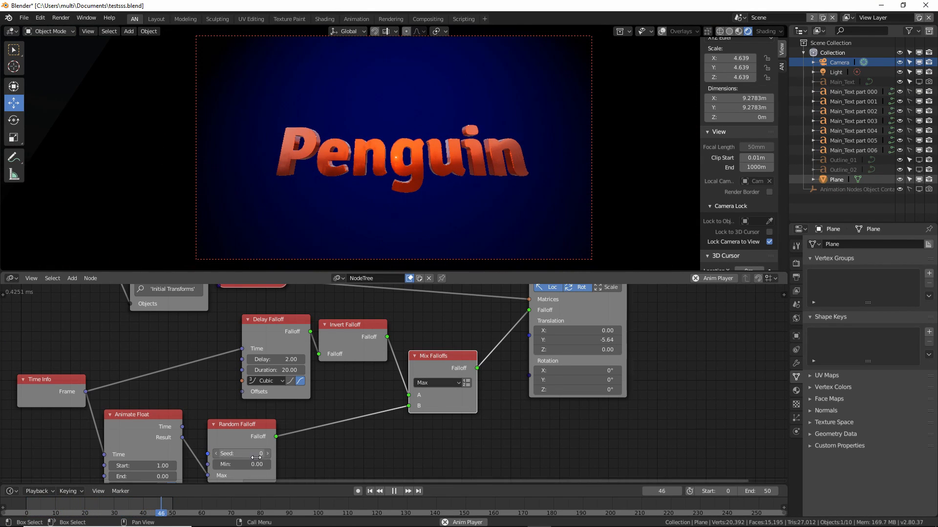
left_click(442, 383)
left_click(438, 361)
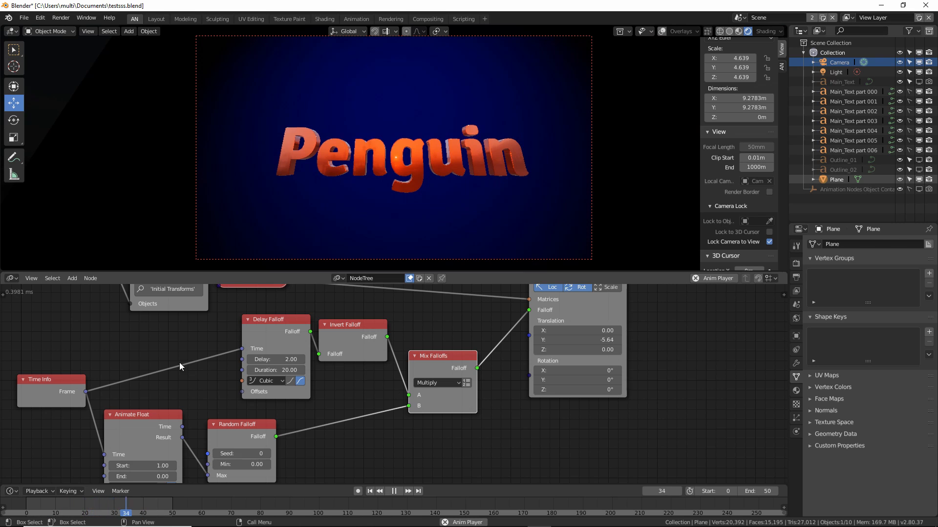
middle_click_drag(470, 297, 322, 308)
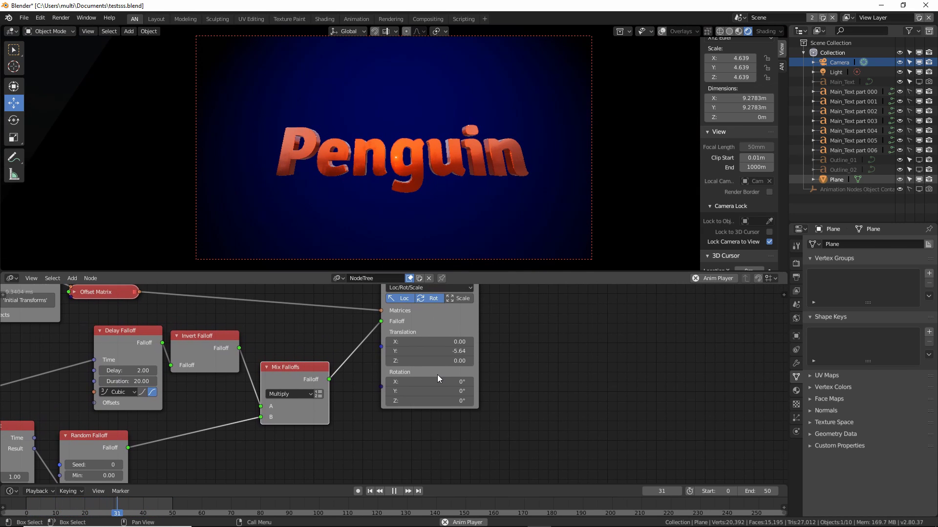
key("space")
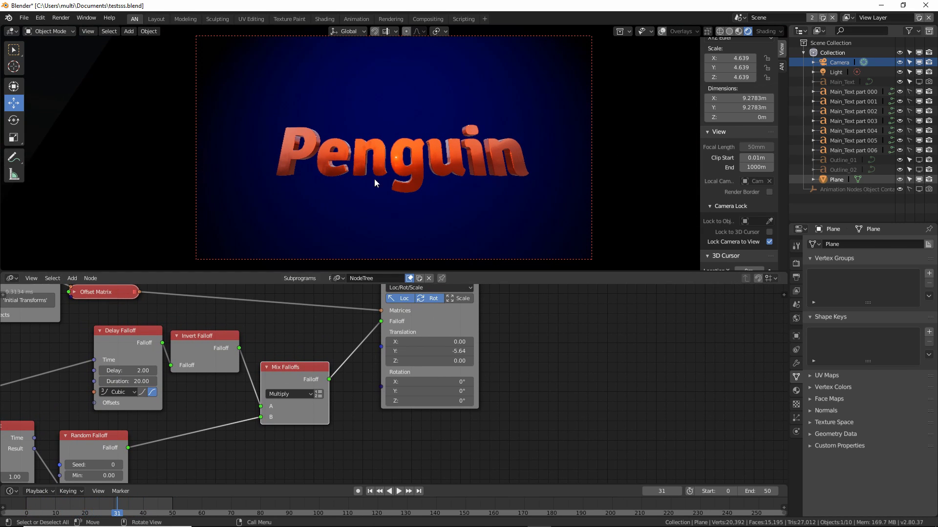
Scrub to frame 8 and set the Offset Matrix X and Y rotation to 360°
right_click_drag(93, 508, 50, 505)
scroll(207, 377, "down", 3)
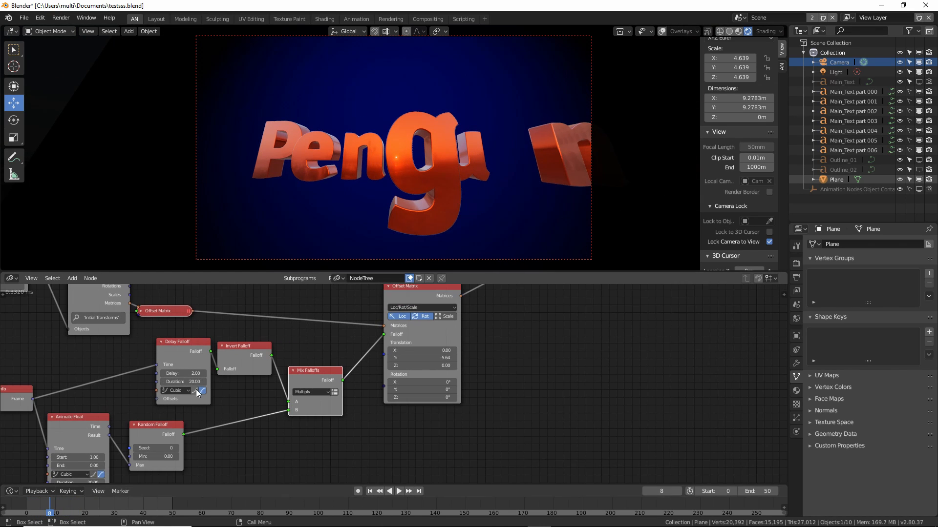
middle_click_drag(214, 396, 166, 404)
scroll(579, 345, "up", 3)
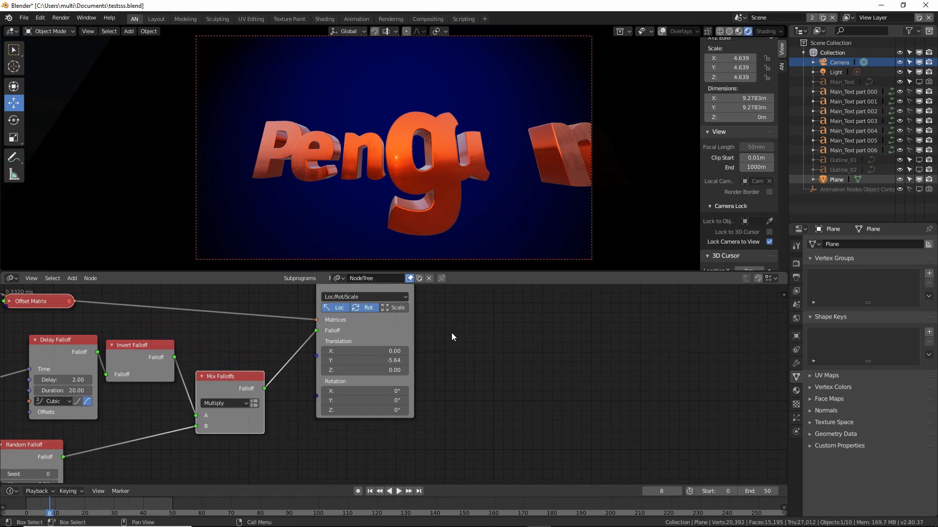
middle_click_drag(436, 323, 494, 336)
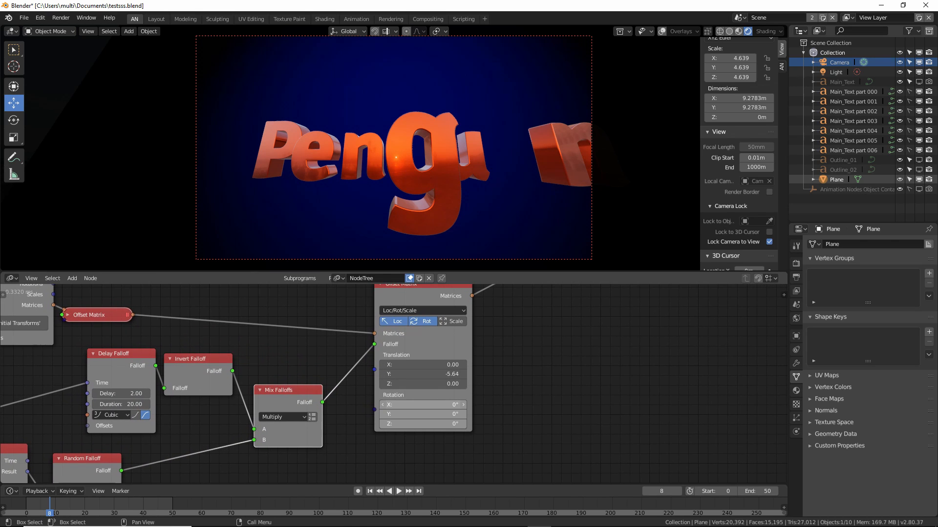
left_click(518, 395)
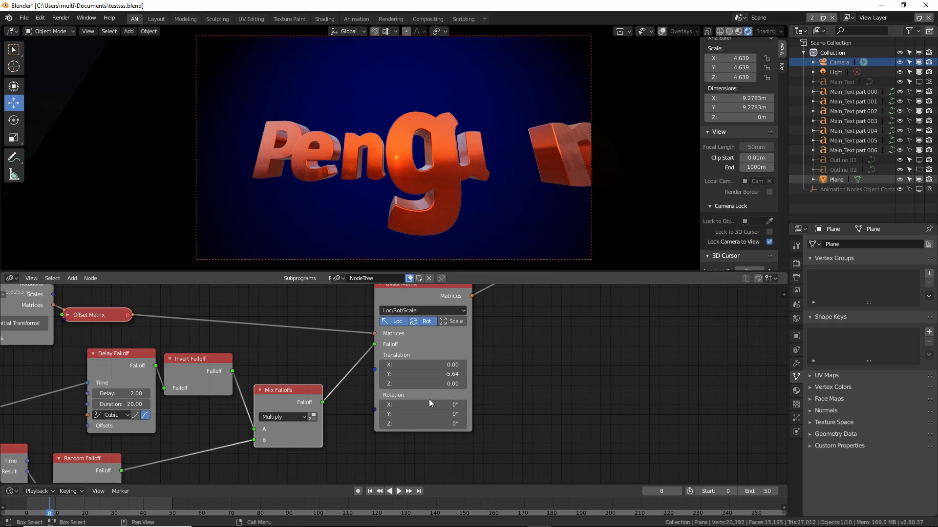
mouse_move(429, 399)
left_mouse_down()
mouse_move(429, 413)
mouse_move(428, 399)
mouse_move(416, 413)
left_mouse_up()
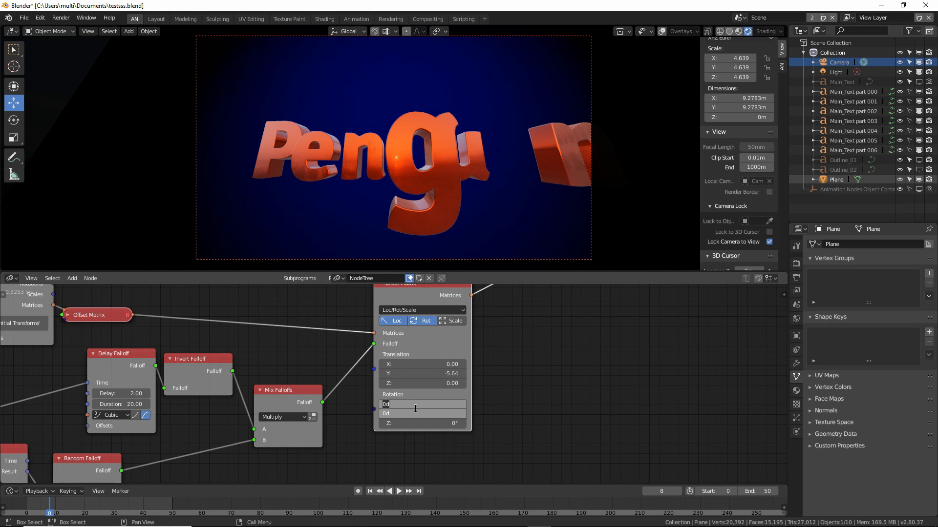
type("360")
key("Return")
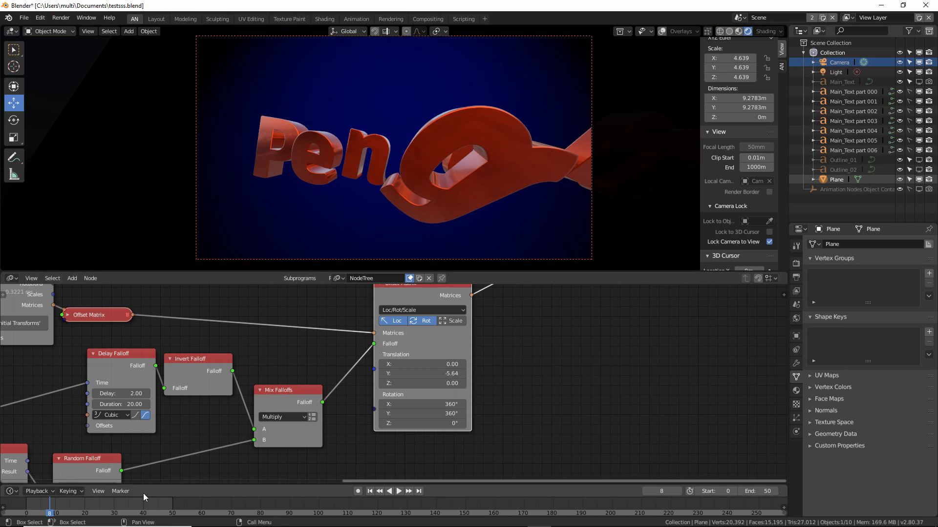
Play and scrub through the opening frames to examine the rotating letters, stopping at frame 22
key("space")
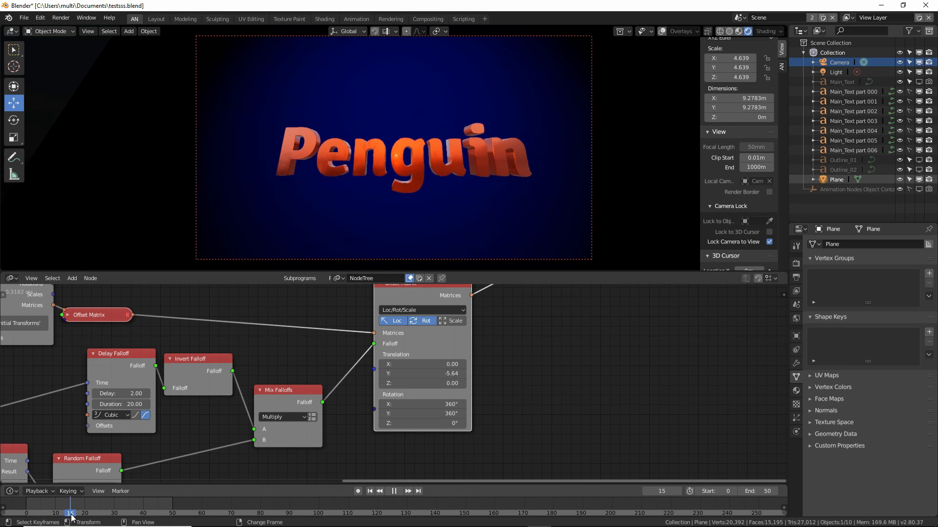
left_click(30, 512)
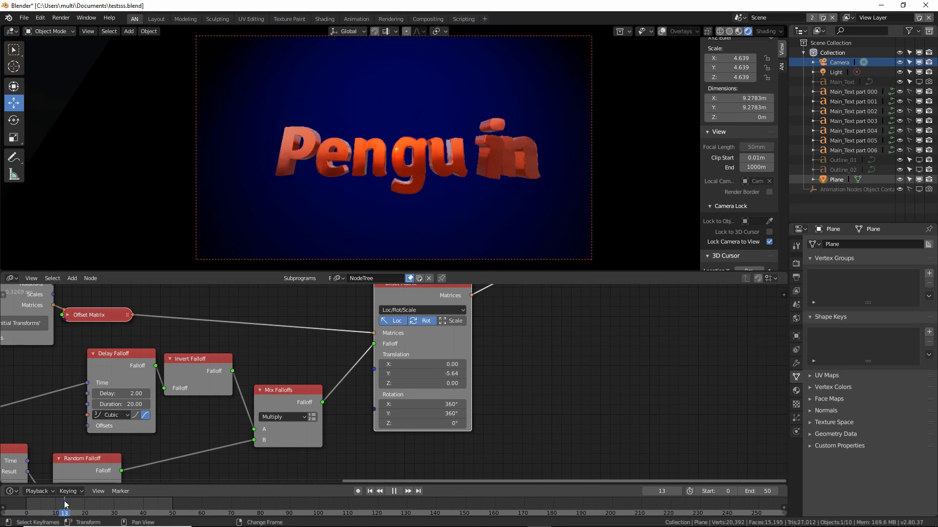
left_click(27, 514)
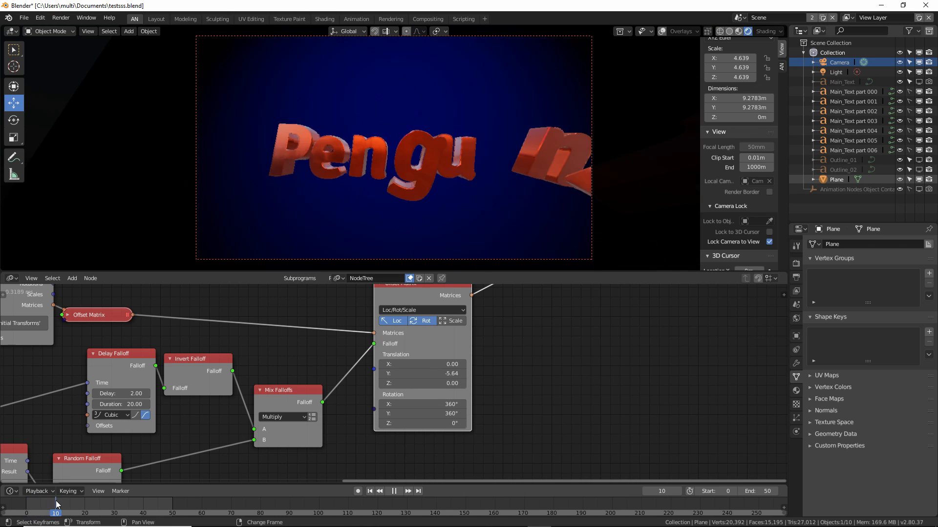
left_click(47, 513)
key("space")
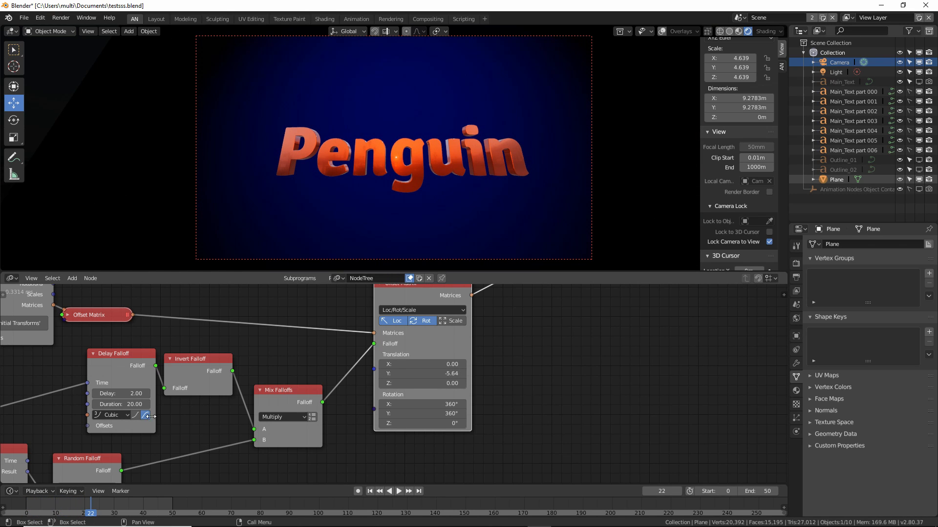
Move the Random Falloff node slightly away from Animate Float and preview the animation up to frame 27
middle_click_drag(149, 416, 477, 335)
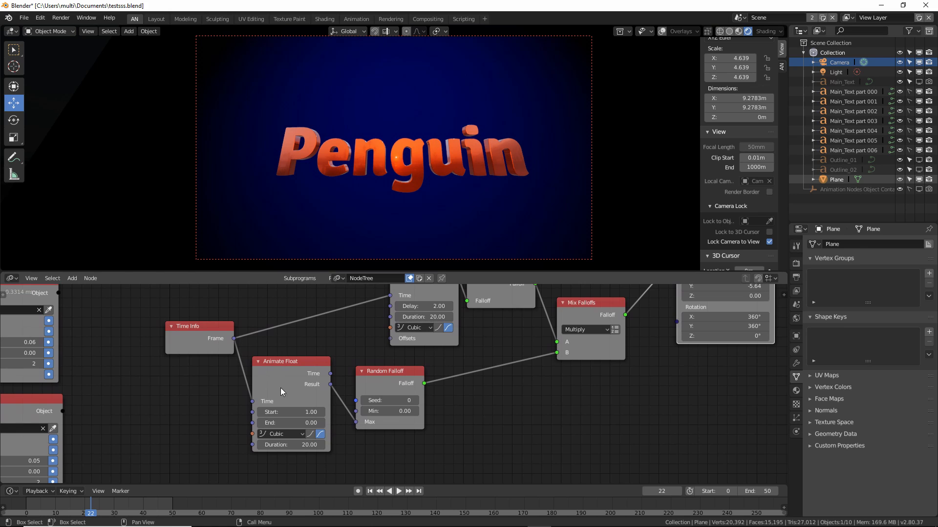
middle_click_drag(479, 402, 438, 442)
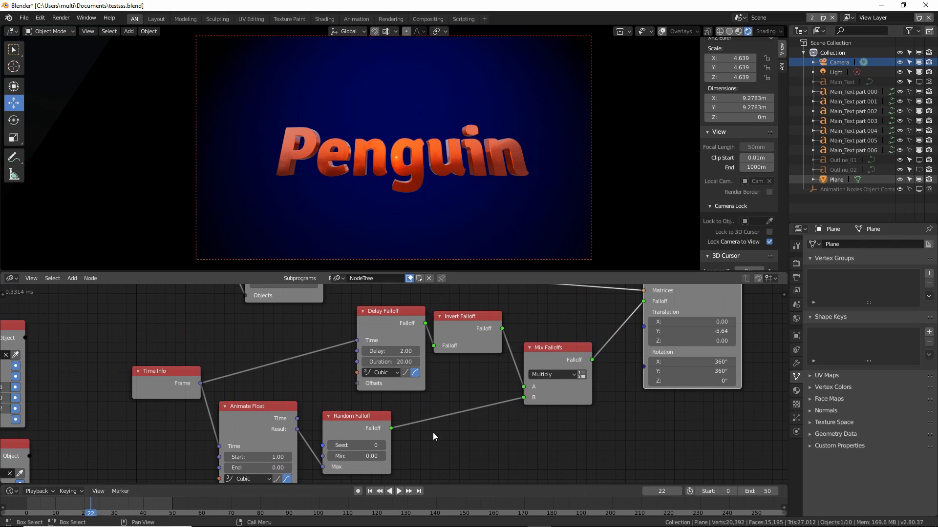
left_click_drag(347, 449, 372, 448)
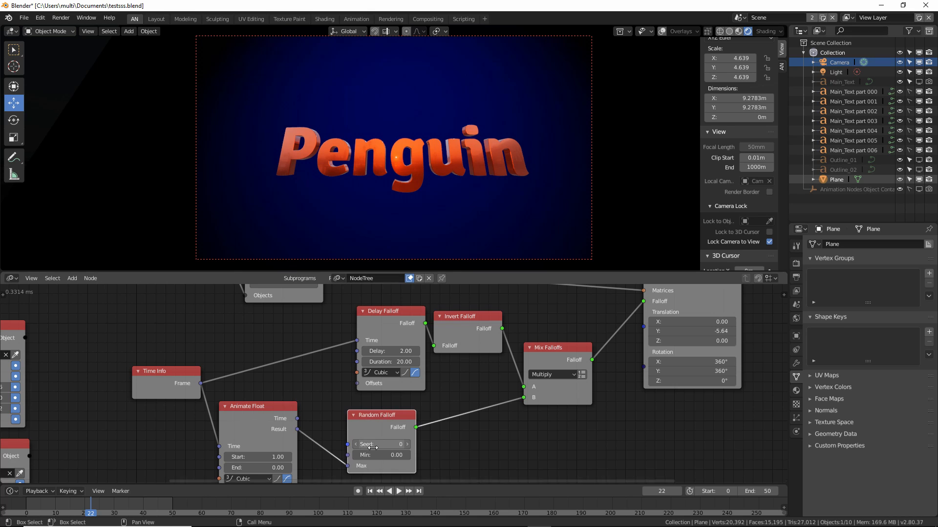
middle_click_drag(373, 448, 296, 449)
left_click(38, 503)
key("space")
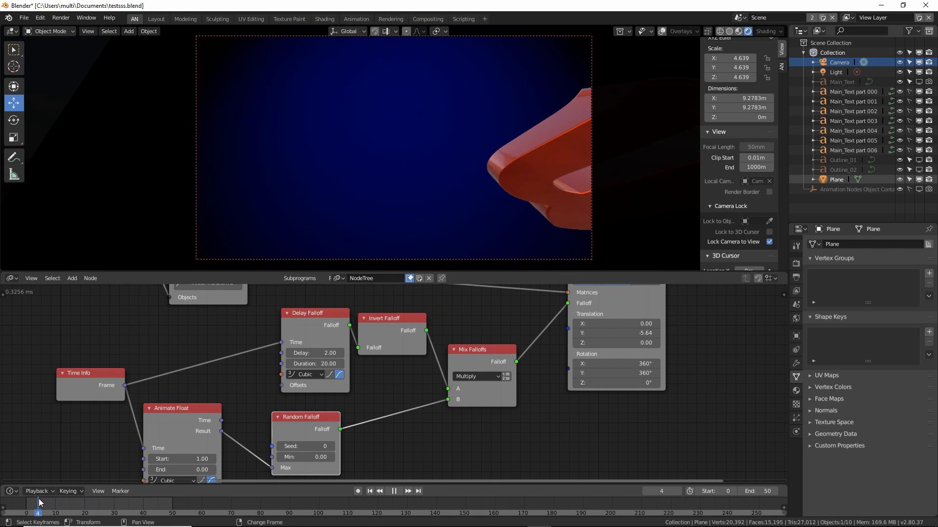
right_click_drag(39, 500, 106, 510)
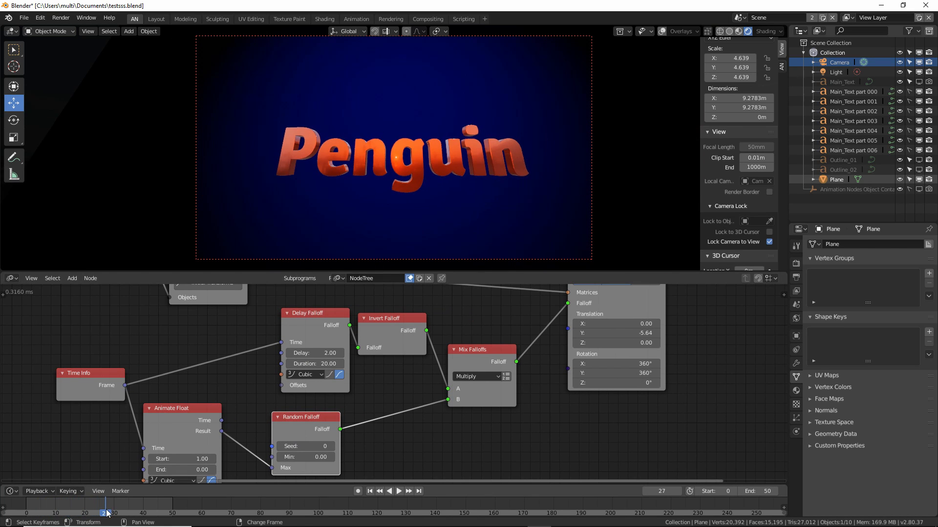
Bring the whole node tree into view and replay the animation from the start, stopping at frame 25
scroll(605, 401, "down", 6)
middle_click_drag(602, 344, 645, 362)
right_click(27, 510)
key("space")
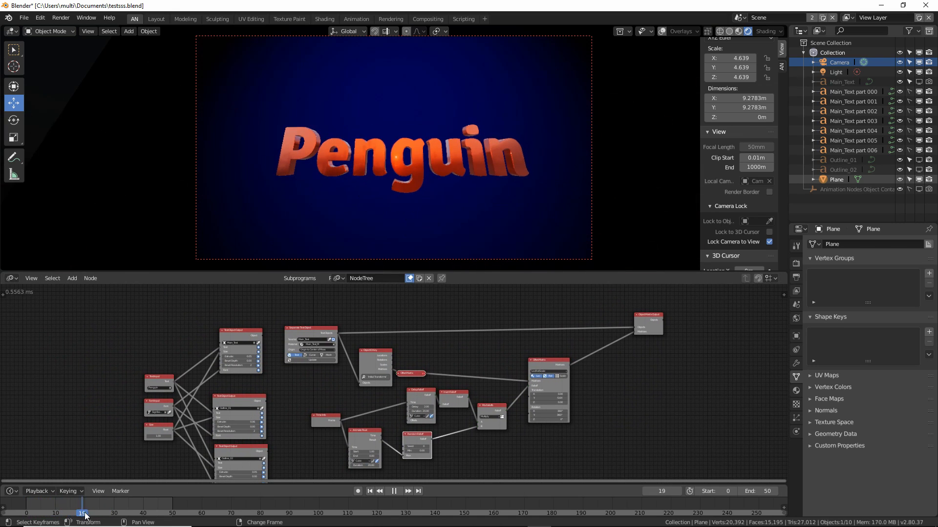
key("space")
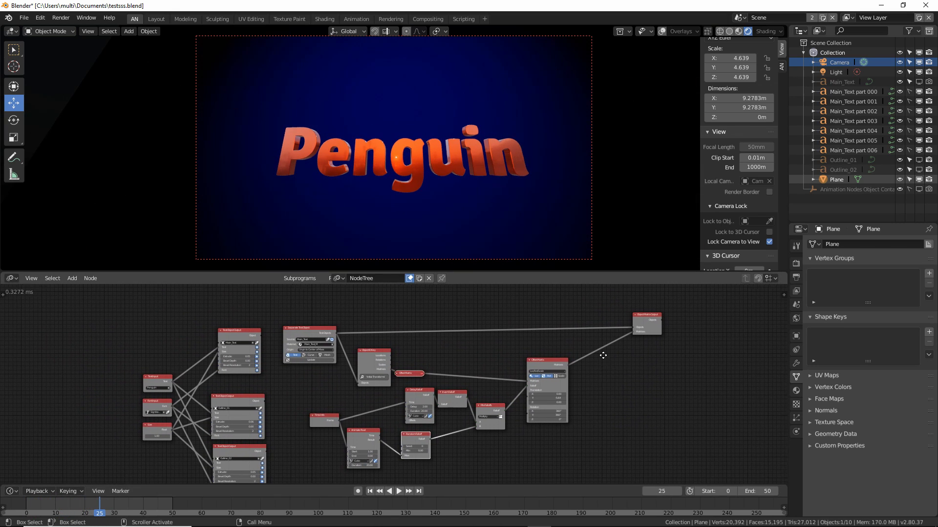
Enable the Outline_01 text object in the viewport
middle_click_drag(602, 353, 494, 336)
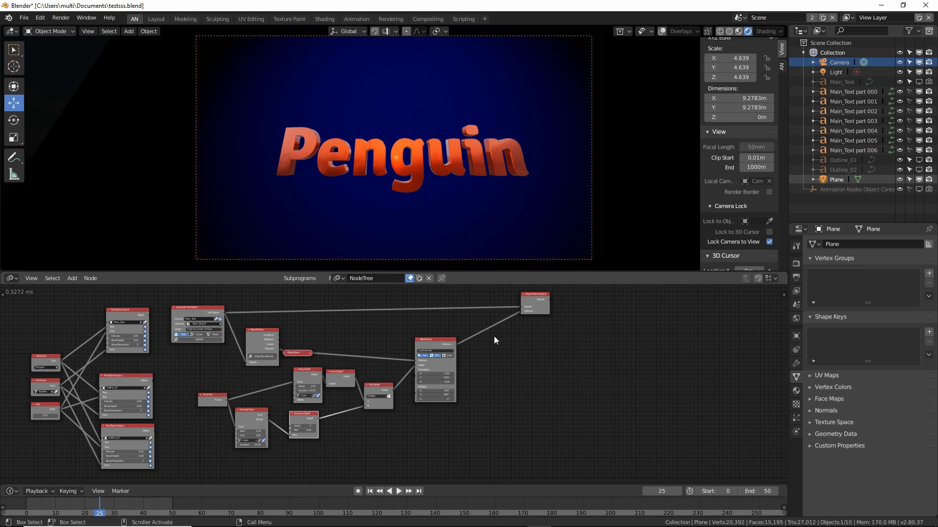
scroll(494, 336, "up", 2)
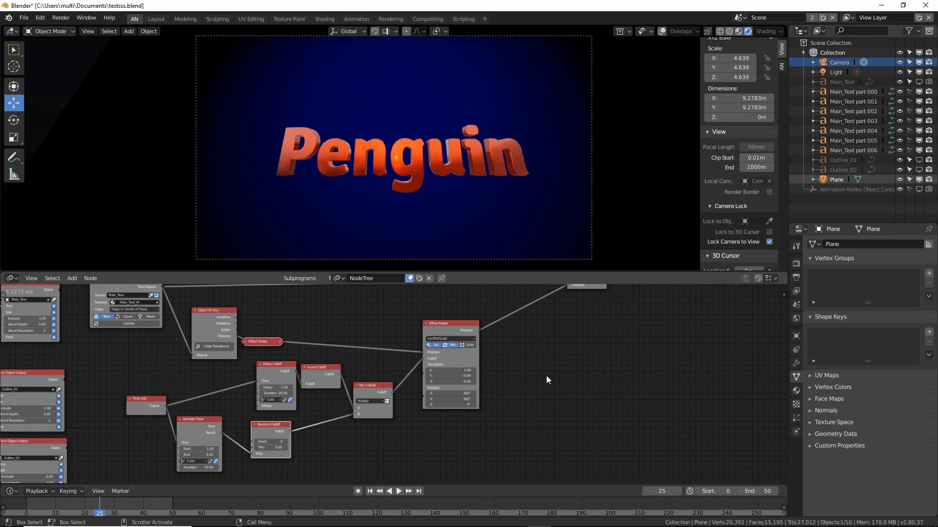
middle_click_drag(542, 331, 642, 308)
scroll(311, 406, "up", 1)
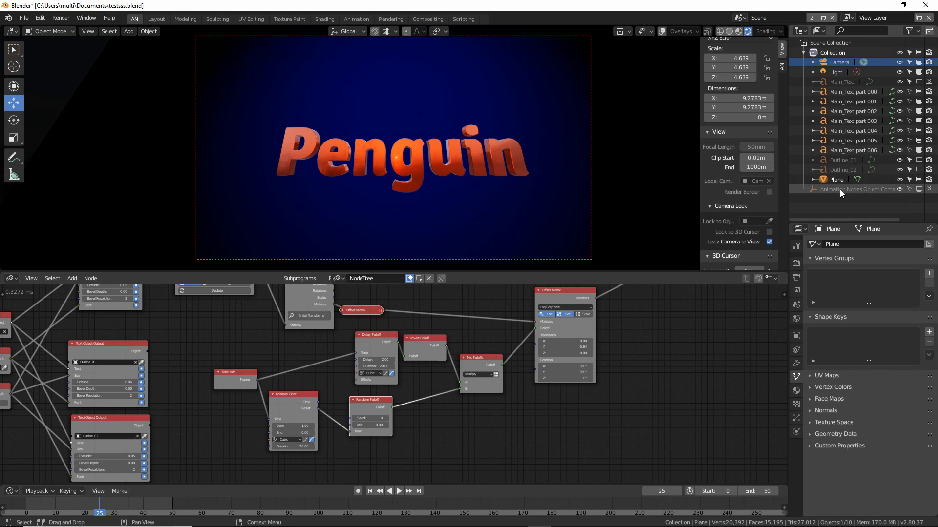
left_click(918, 160)
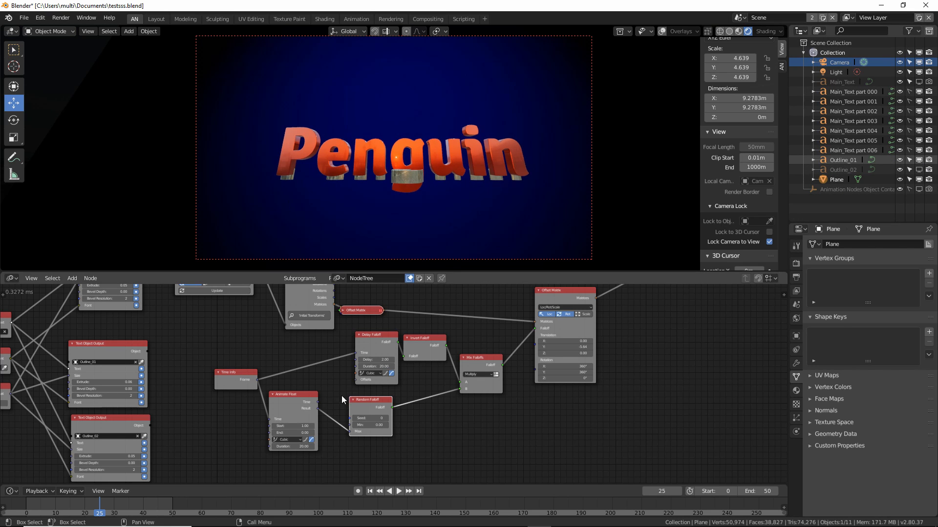
Maximize the node editor and move the Outline_01 and Outline_02 Text Object Output nodes well below the Main_Text nodes, spaced apart
middle_click_drag(439, 437, 477, 396)
scroll(430, 405, "down", 2)
key("ctrl+space")
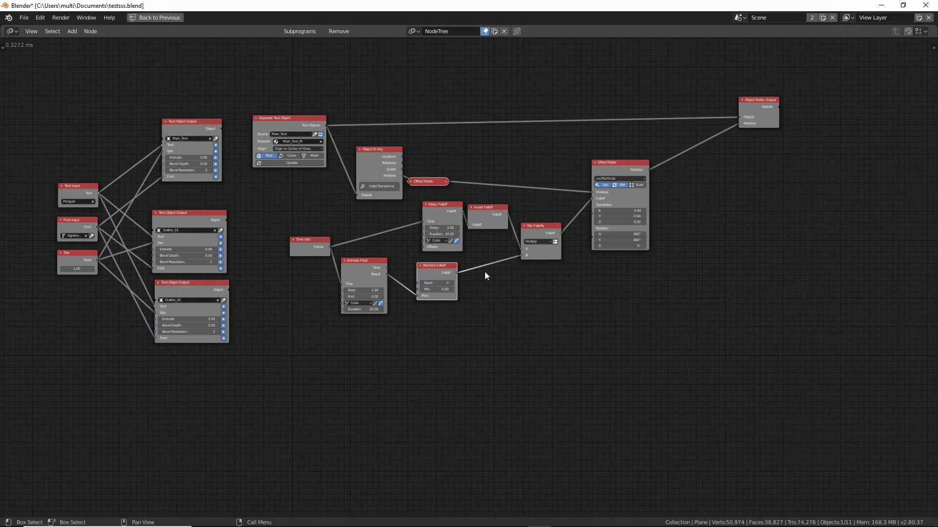
scroll(485, 272, "down", 1)
left_click_drag(213, 293, 217, 399)
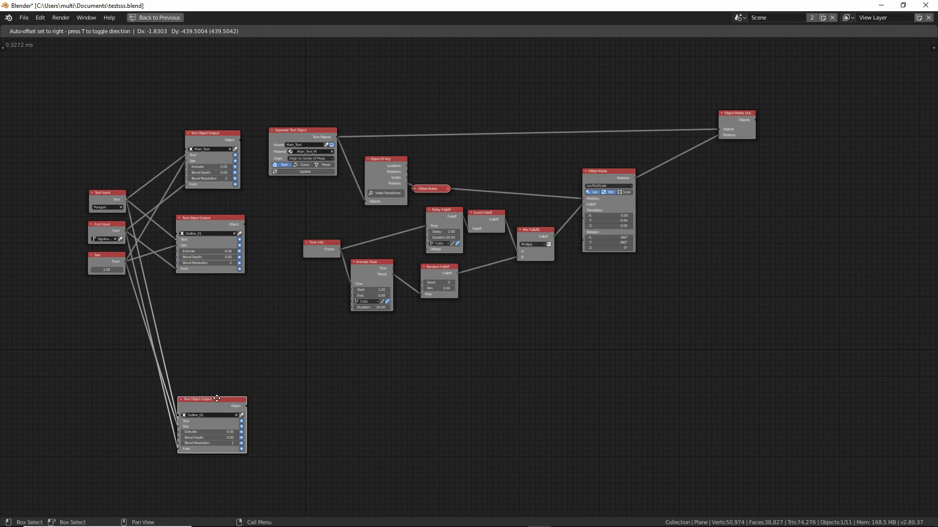
left_click_drag(218, 227, 228, 338)
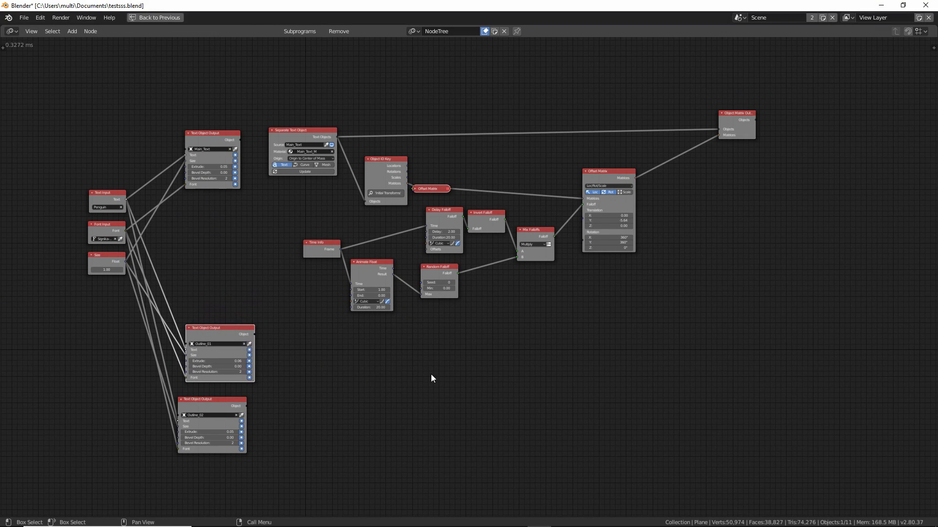
middle_click_drag(431, 378, 396, 329)
left_click_drag(175, 366, 186, 415)
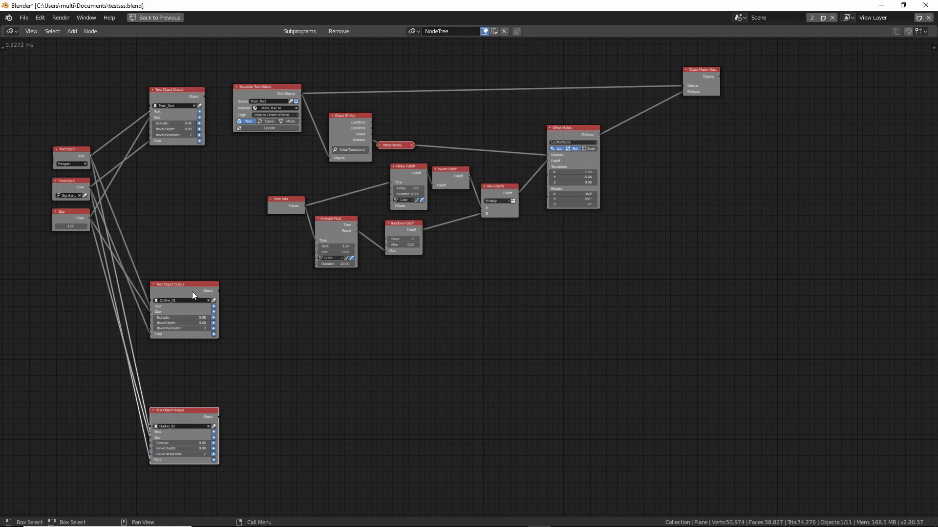
Lower the Outline_01 Text Object Output node slightly and add an Object Matrix Output node to its right
left_click_drag(192, 295, 207, 345)
scroll(422, 362, "up", 2)
middle_click_drag(423, 362, 476, 341)
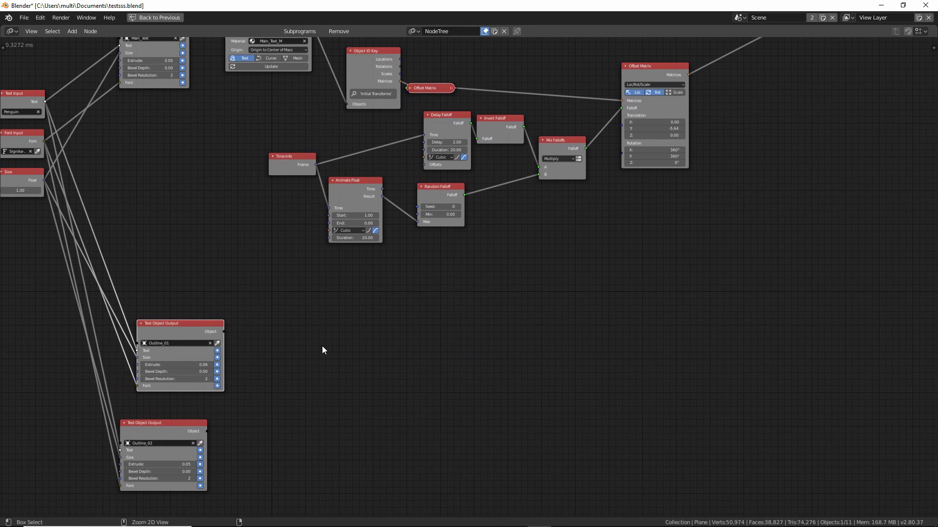
key("ctrl+a")
type("text o")
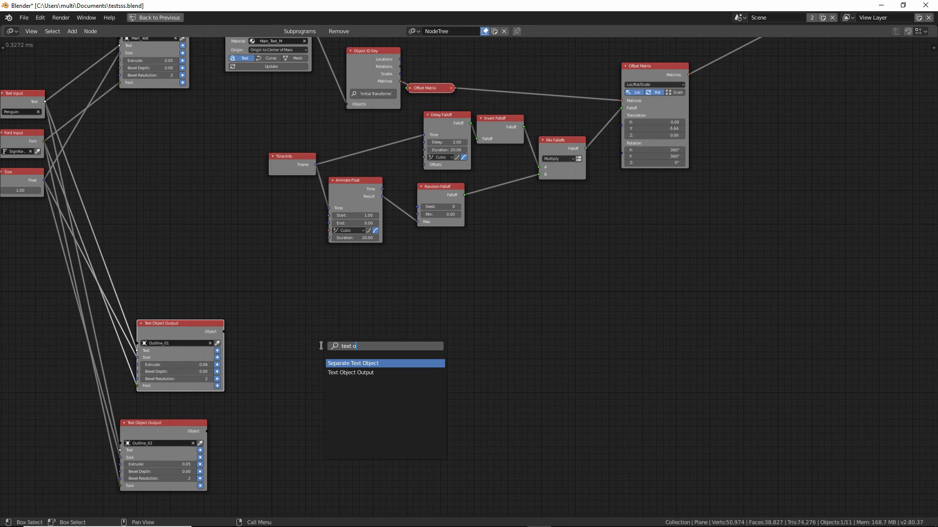
key("BackSpace")
key("BackSpace")
key("BackSpace")
key("BackSpace")
key("BackSpace")
key("BackSpace")
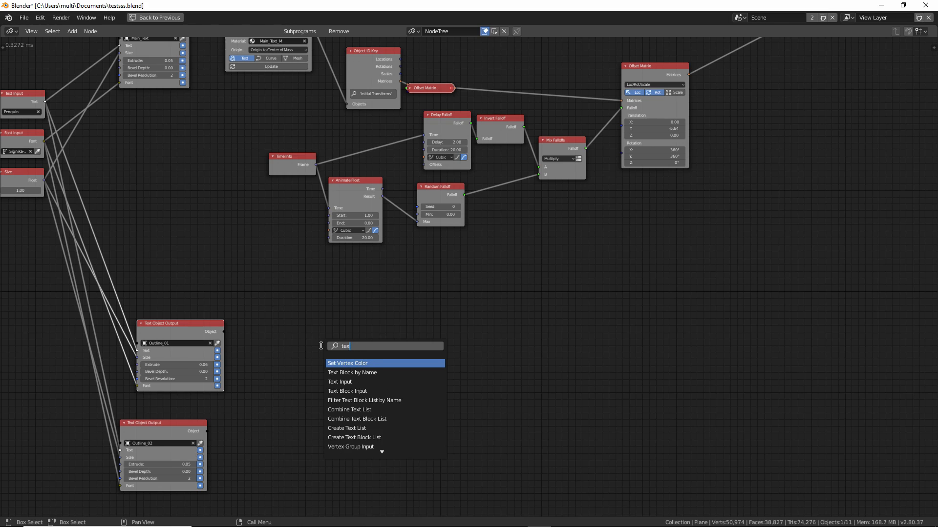
type("matrix o")
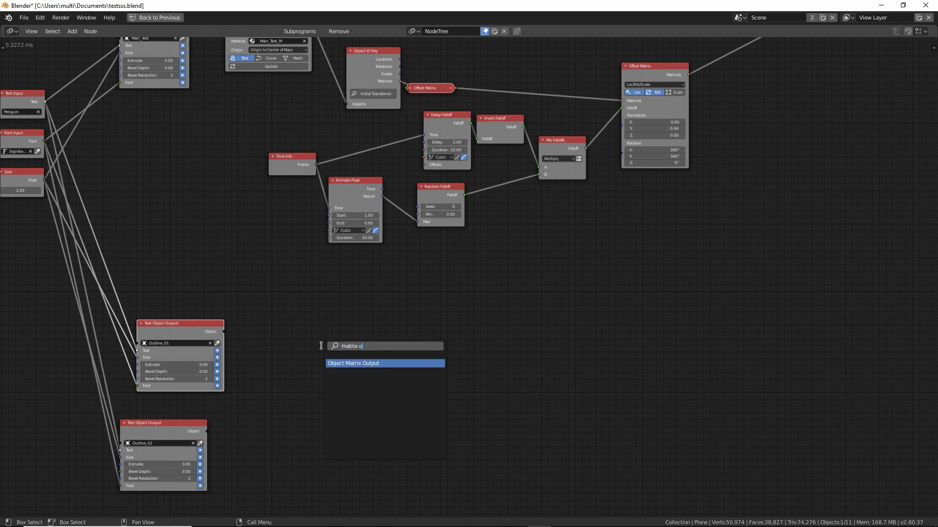
key("Return")
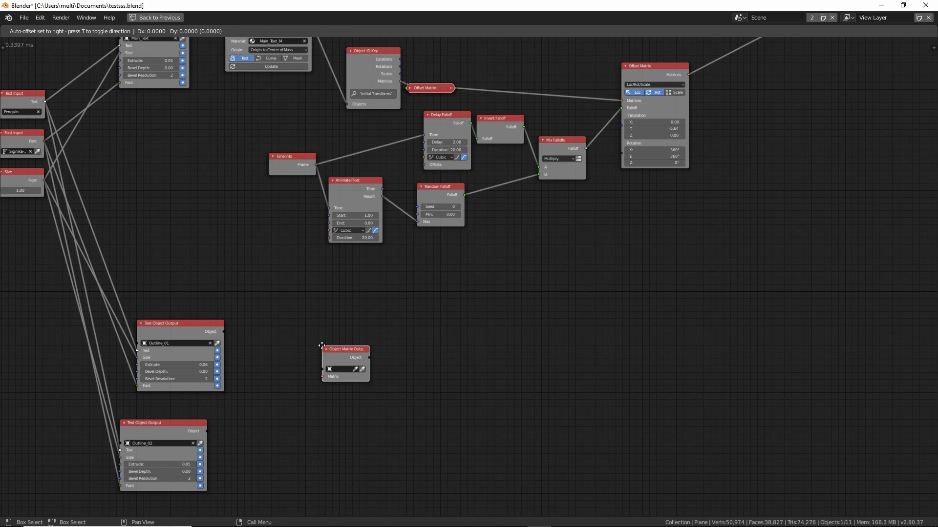
left_click(370, 327)
Link the Outline_01 Text Object Output's Object socket to the new Object Matrix Output and move that node far to the right
scroll(371, 327, "up", 2)
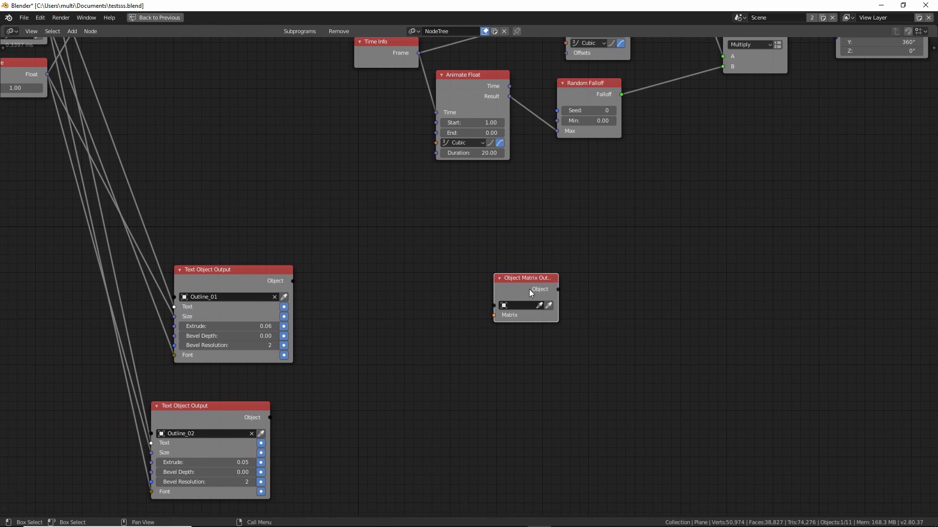
left_click_drag(531, 292, 576, 281)
left_click_drag(294, 282, 844, 250)
scroll(490, 199, "down", 2)
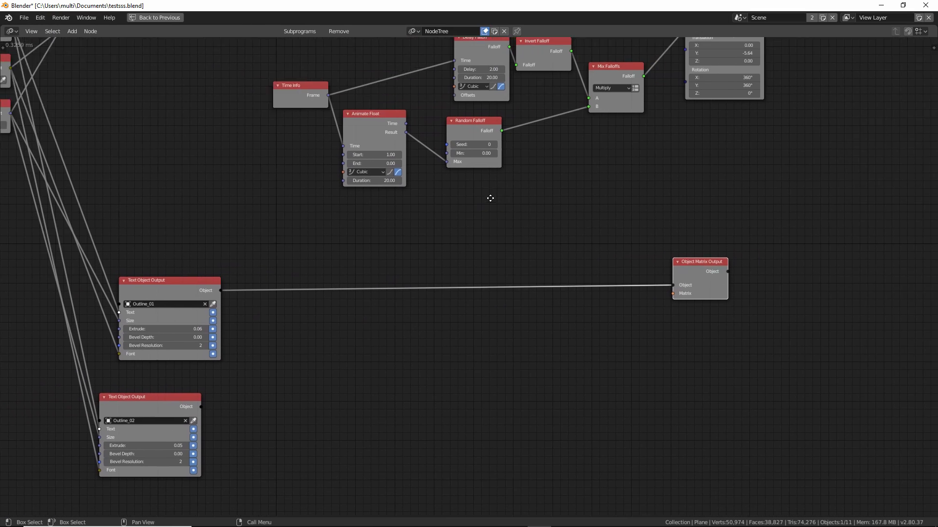
left_click_drag(623, 275, 691, 265)
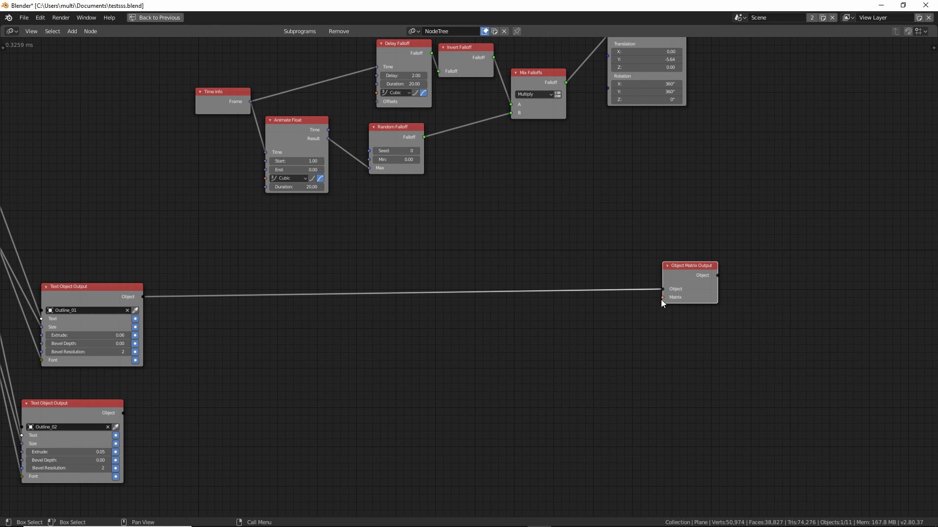
scroll(478, 191, "down", 1)
middle_click_drag(477, 190, 386, 232)
left_click_drag(479, 340, 677, 347)
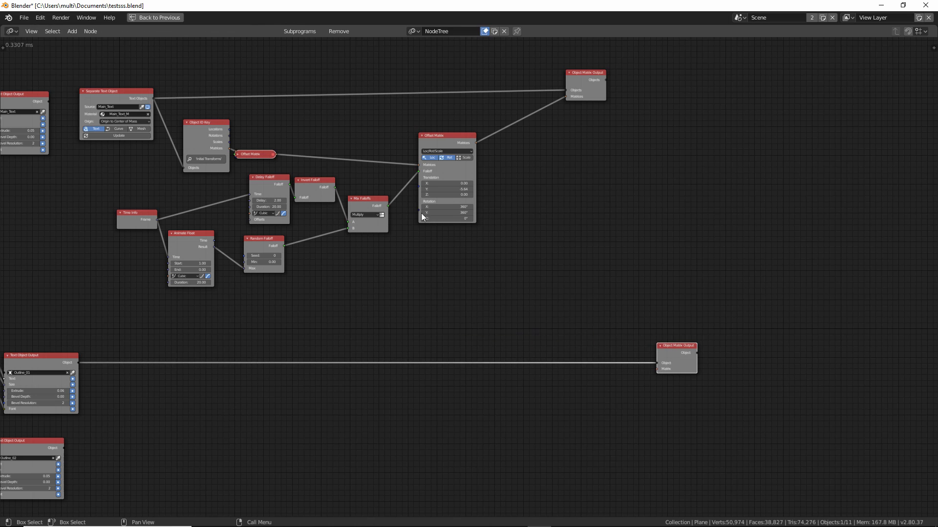
Try to link the Offset Matrix node to the new Object Matrix Output, and disconnect the Outline_01 object link from it
left_click_drag(450, 136, 659, 370)
scroll(658, 370, "up", 2)
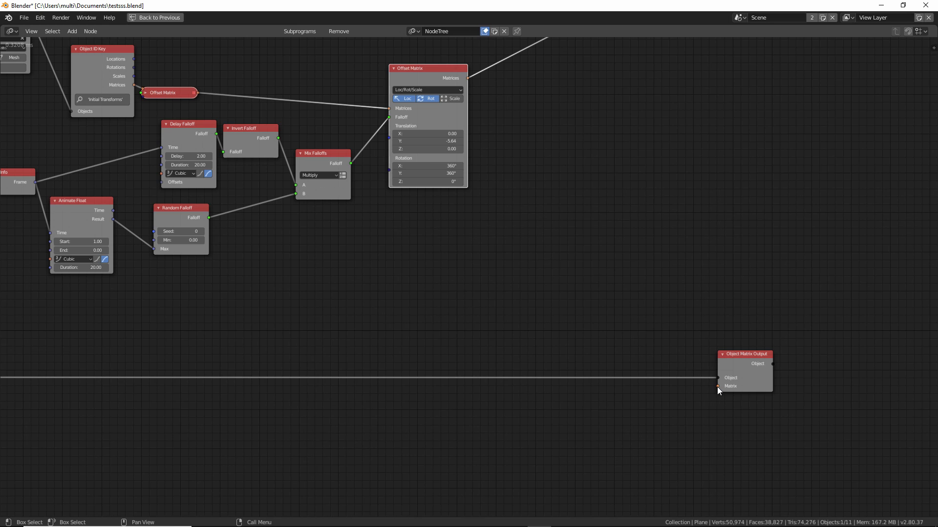
key("ctrl+space")
middle_click_drag(716, 387, 532, 302, "ctrl")
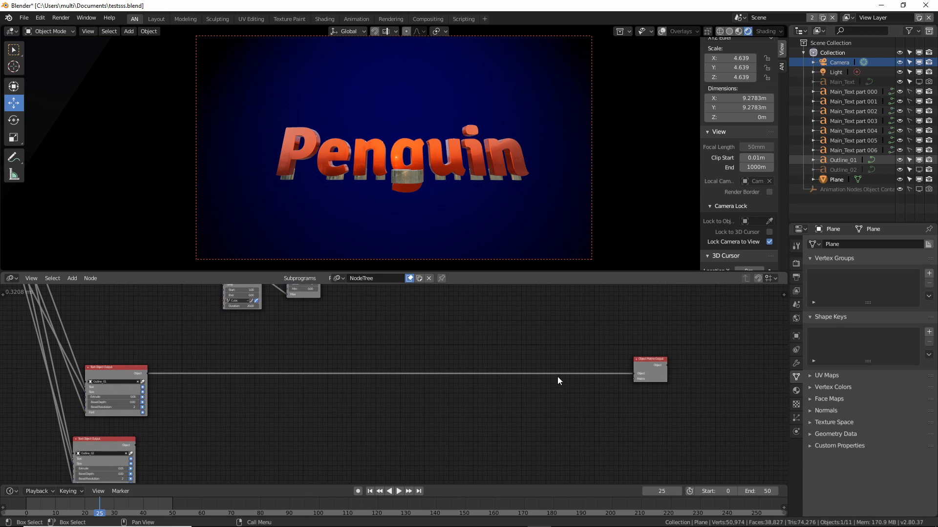
left_click_drag(630, 376, 242, 377)
Add a Separate Text Object node to the right of the Outline_01 Text Object Output node
middle_click_drag(243, 377, 329, 377)
key("ctrl+a")
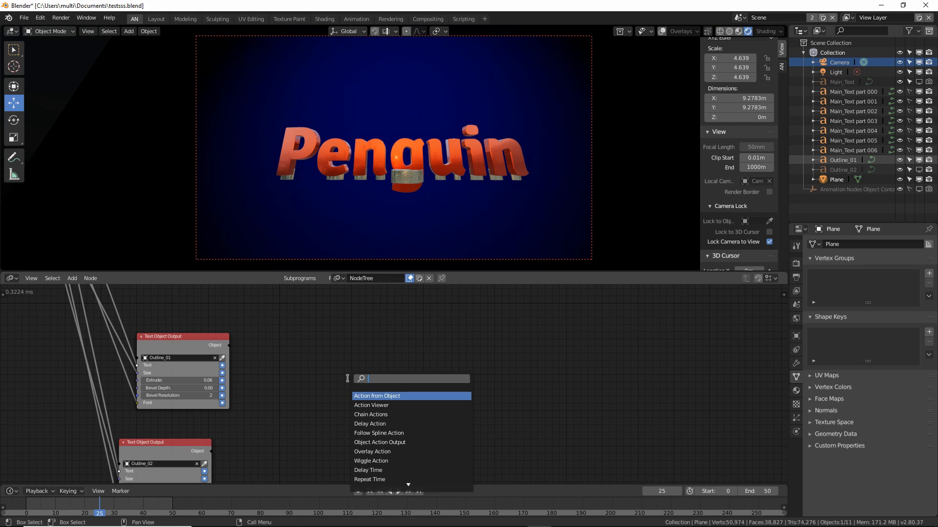
type("sepa")
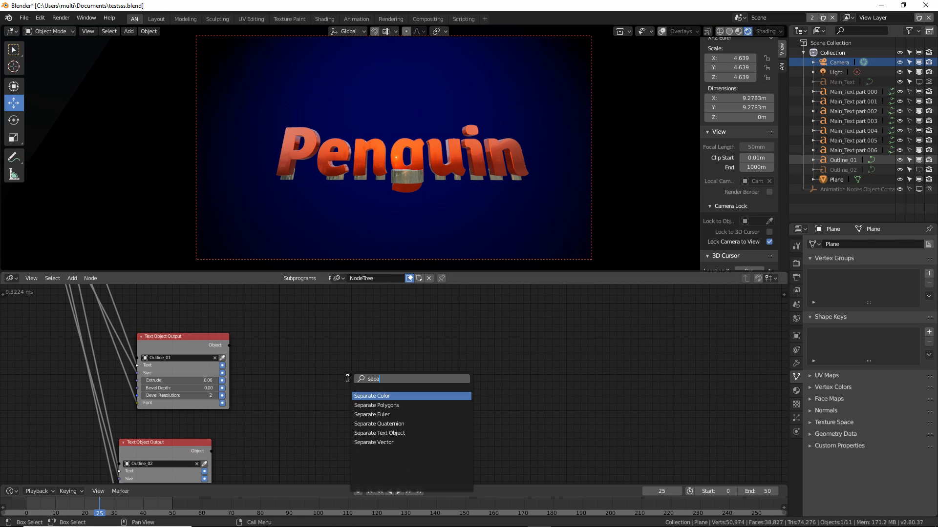
type("rate text")
key("Return")
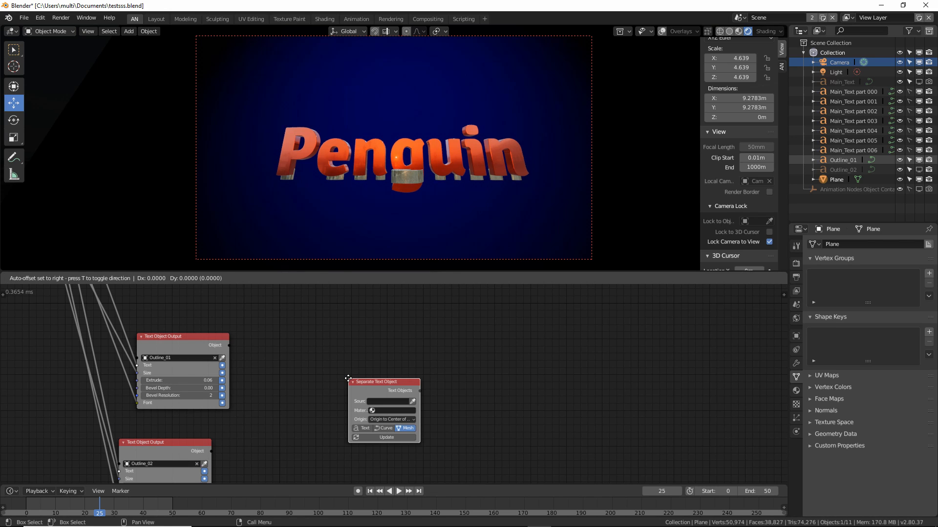
left_click(327, 322)
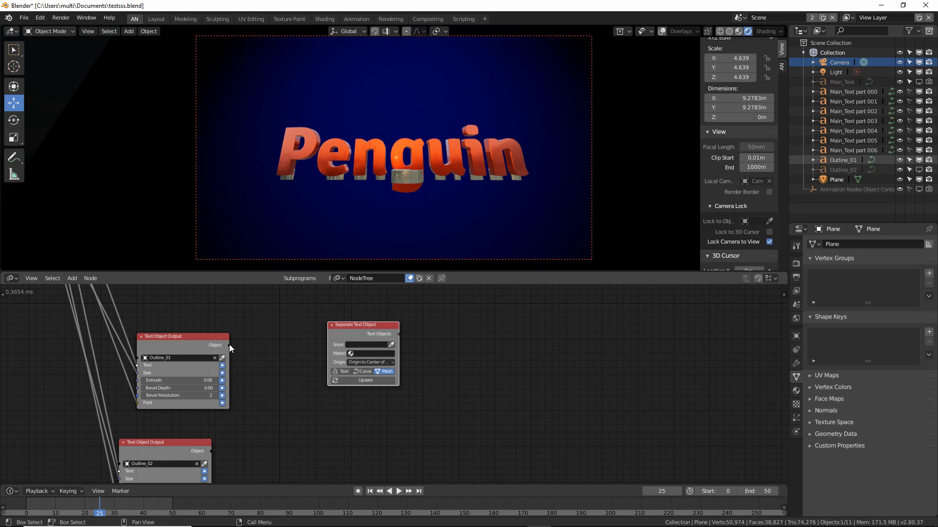
Set the new Separate Text Object node's source to Outline_01 and its material to Outline_01_M, widening the node
left_click_drag(229, 345, 246, 342)
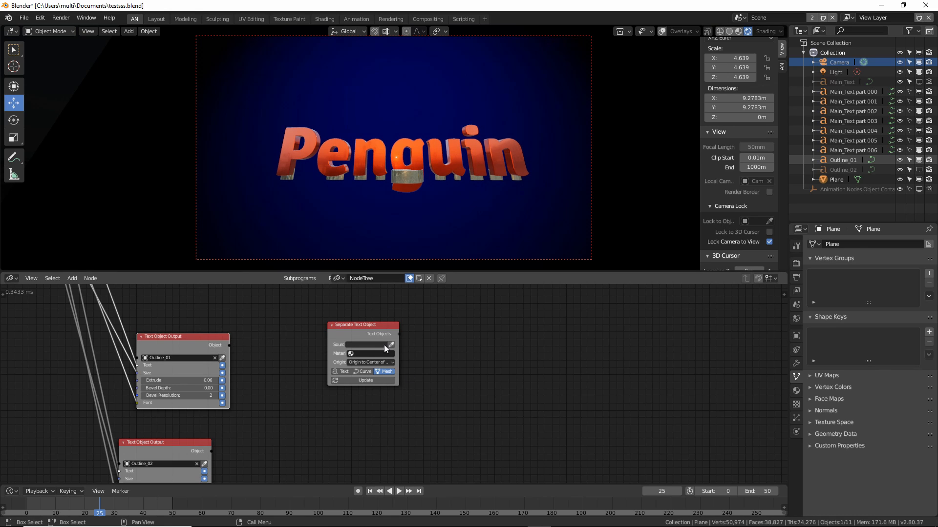
left_click(845, 159)
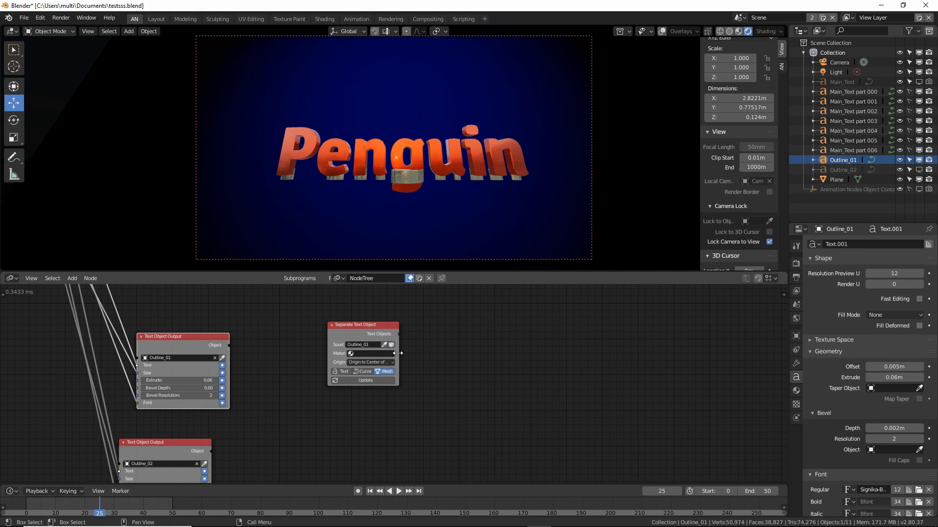
left_click_drag(397, 353, 444, 353)
left_click(427, 353)
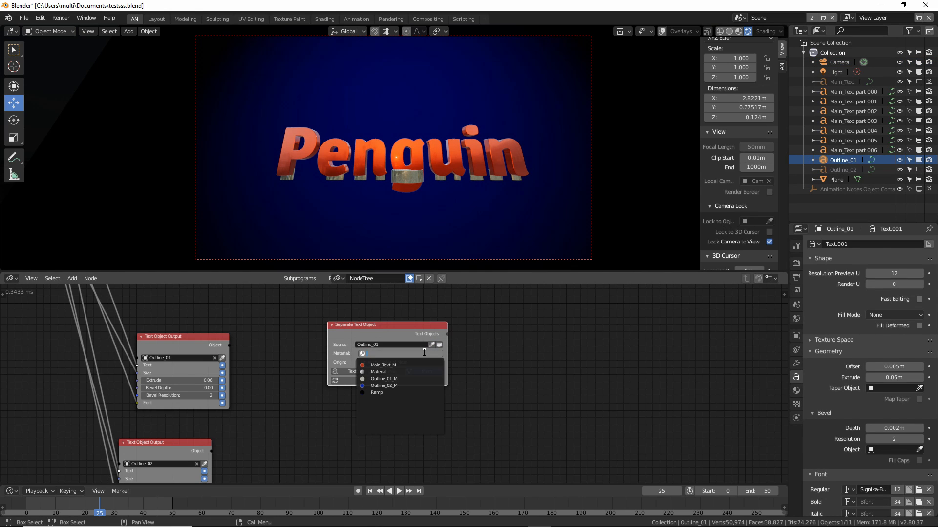
left_click(378, 379)
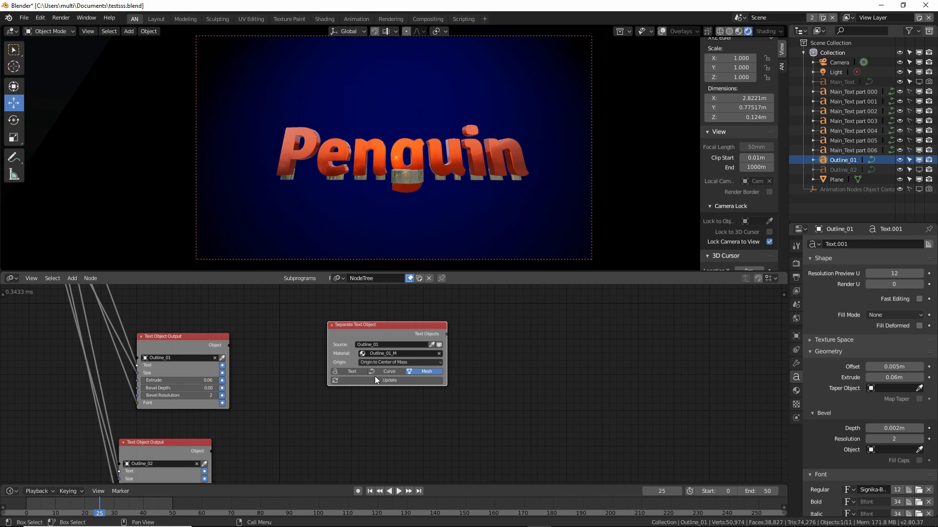
Set the Outline_01 separation type to Text and update the node to split the outline into letters
scroll(393, 383, "up", 1)
left_click(341, 368)
left_click(388, 379)
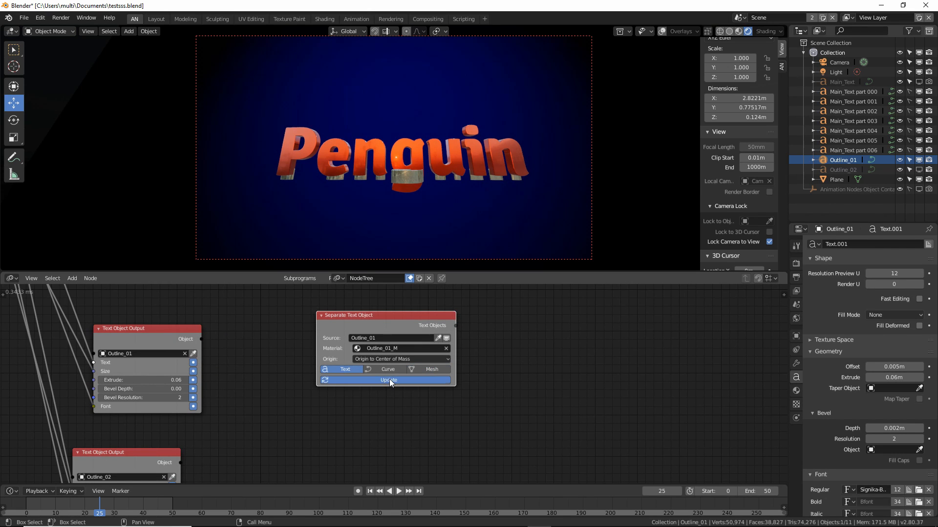
Link the Outline_01 Separate Text Object's Text Objects output to the object input of the lower Object Matrix Output node
scroll(491, 375, "down", 4)
middle_click_drag(494, 355, 367, 359)
scroll(364, 395, "down", 3)
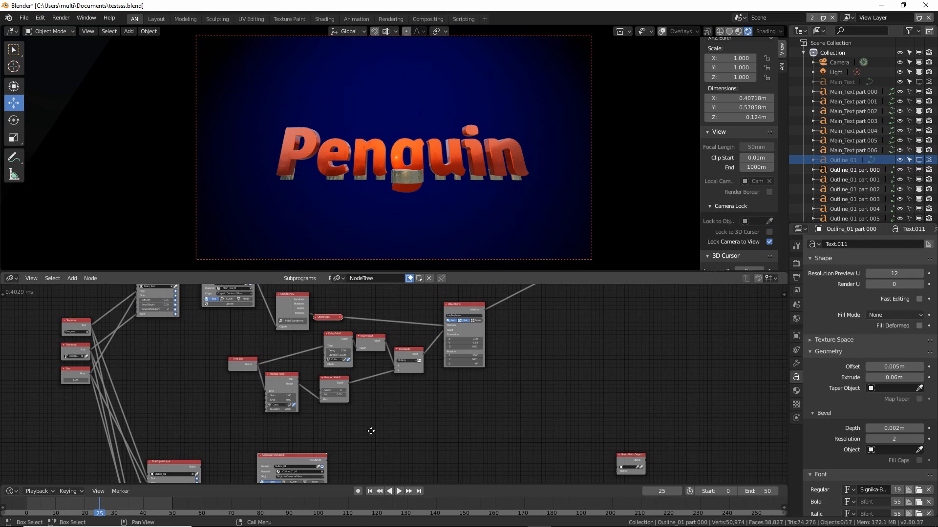
scroll(365, 349, "up", 3)
scroll(367, 357, "up", 2)
middle_click_drag(370, 365, 360, 375)
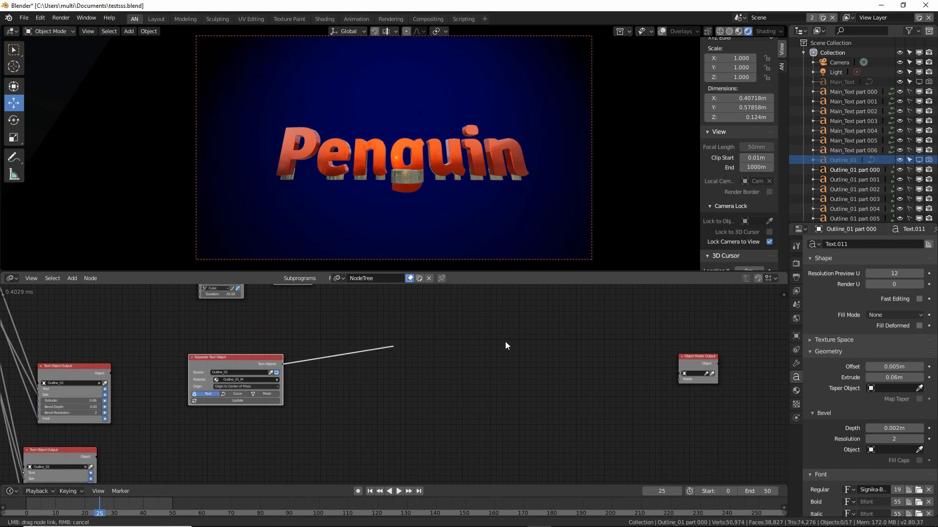
left_click_drag(505, 346, 680, 374)
Link the Offset Matrix node's Matrices output to the matrix input of the lower Object Matrix Output node
middle_click_drag(571, 300, 495, 370)
scroll(366, 347, "down", 1)
middle_click_drag(366, 348, 341, 369)
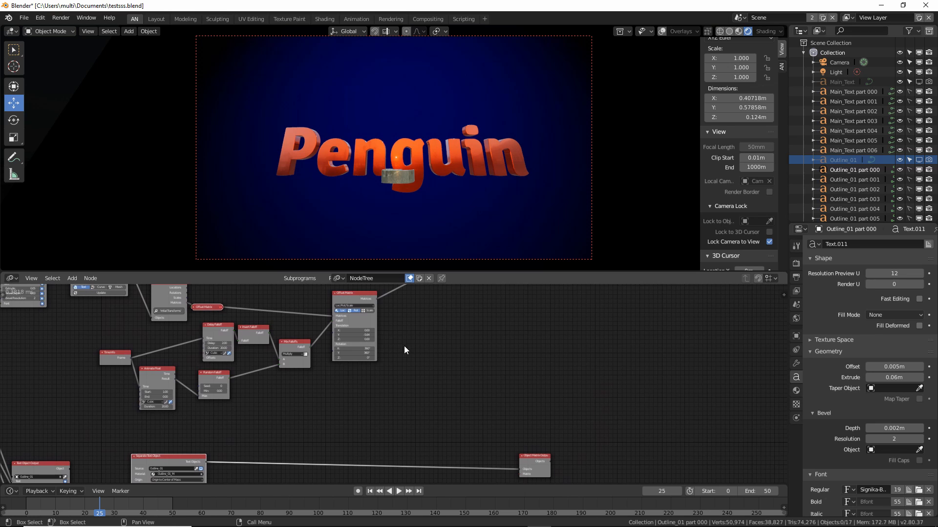
key("ctrl+space")
scroll(463, 288, "up", 2)
middle_click_drag(506, 254, 455, 227)
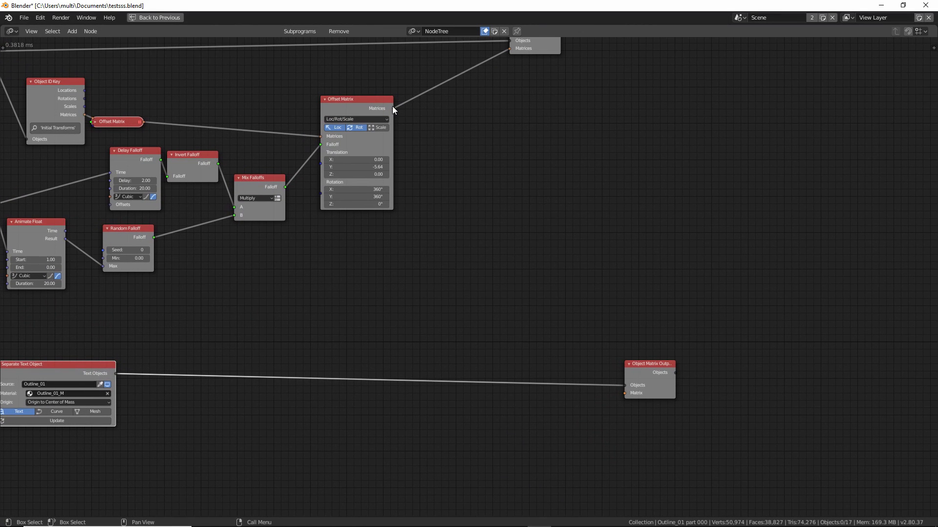
left_click_drag(393, 108, 624, 393)
Restore the full layout and scrub the timeline through the early frames to preview the outline and main letters together
key("ctrl+space")
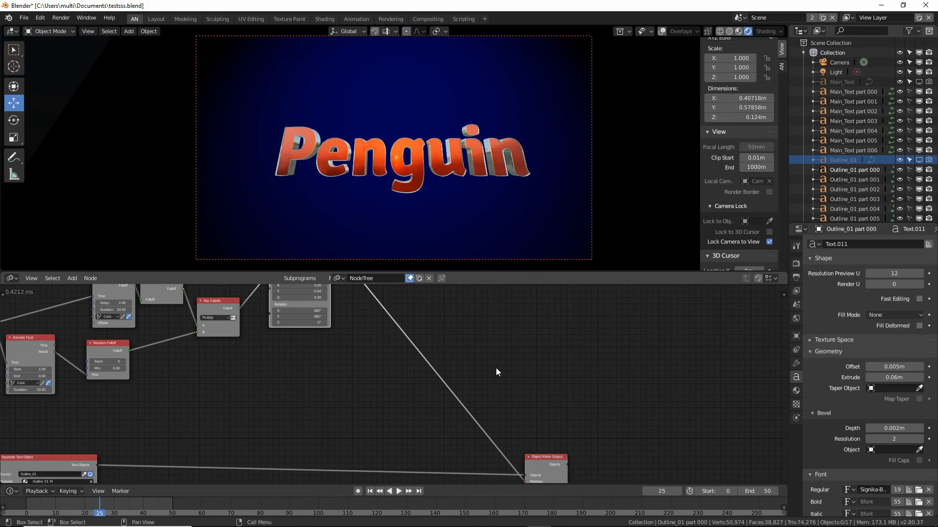
middle_click_drag(497, 372, 596, 350)
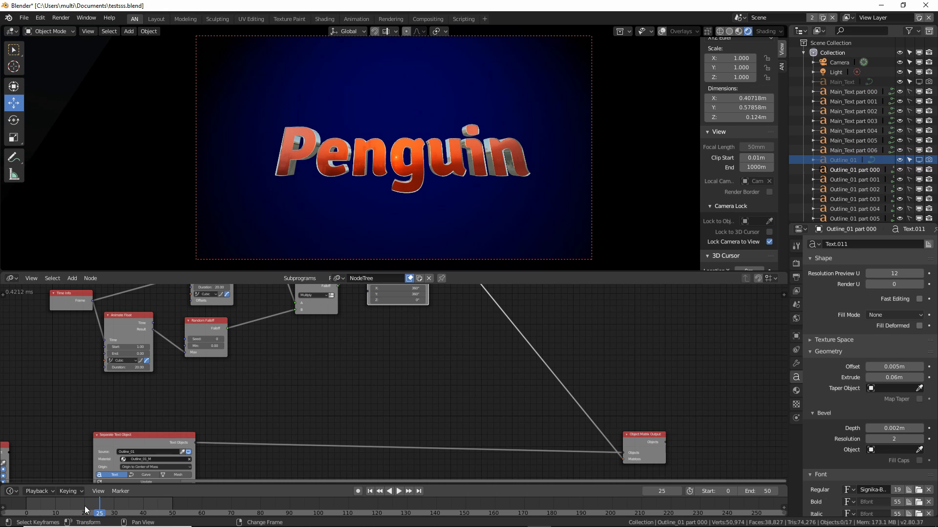
left_click_drag(85, 510, 52, 502)
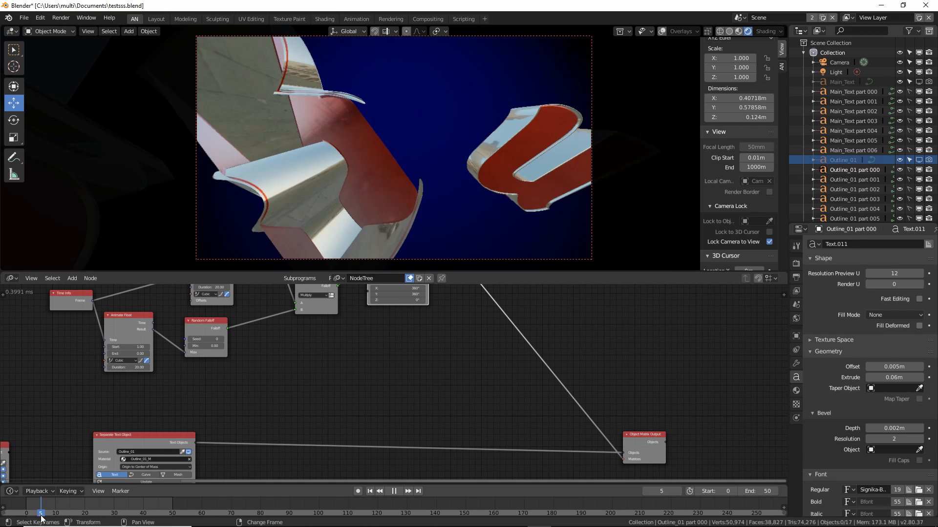
mouse_move(68, 504)
right_mouse_down()
mouse_move(59, 516)
mouse_move(71, 502)
right_mouse_up()
Maximize the node editor and move the Object ID Key, Time Info, falloff, Animate Float and Offset Matrix nodes to the right
scroll(401, 380, "down", 3)
middle_click_drag(403, 381, 507, 411)
scroll(380, 398, "down", 4)
middle_click_drag(382, 394, 411, 385)
key("ctrl+space")
key("Home")
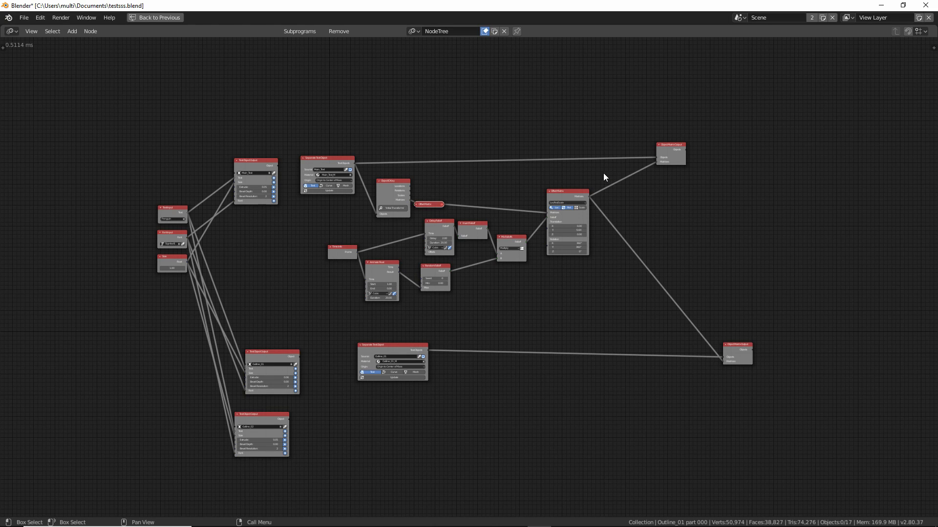
left_click_drag(614, 170, 354, 310)
key("g")
key("x")
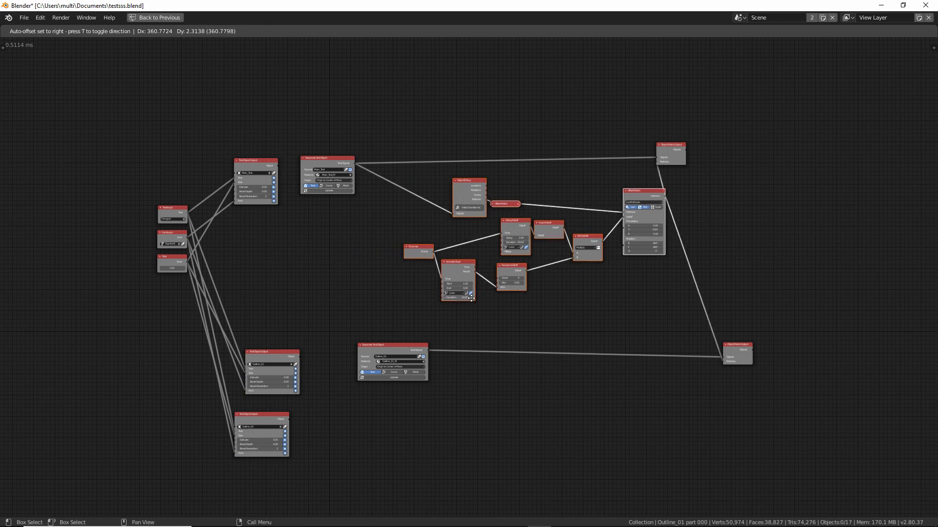
left_click(686, 148)
Collapse the Main_Text Object Matrix Output node and move it farther right
left_click(678, 149)
key("h")
key("g")
left_click(799, 153)
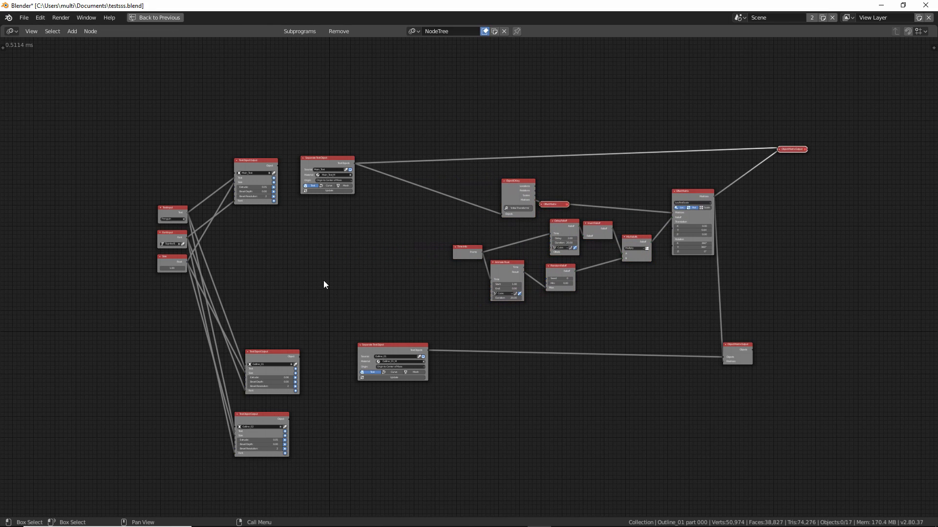
Stack the Main_Text Separate Text Object node directly above the Outline_01 one, left of the animation nodes
left_click_drag(326, 161, 377, 168)
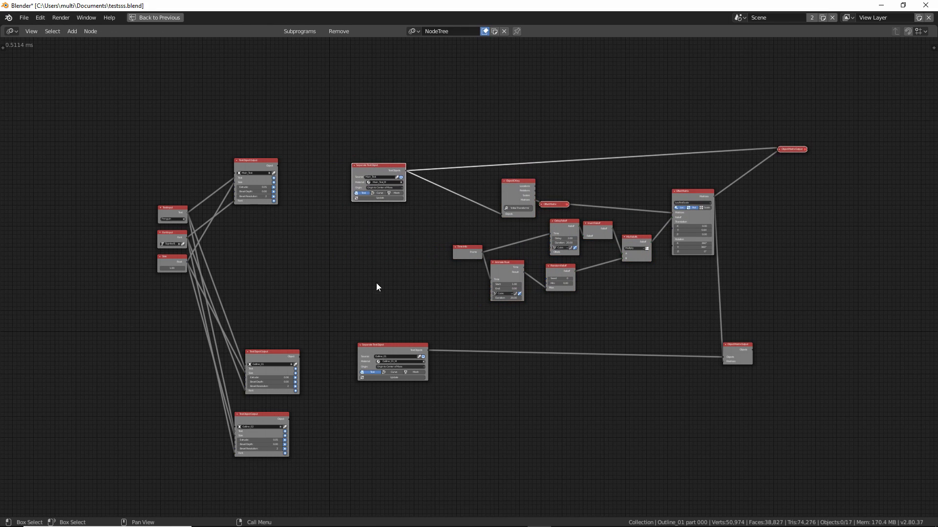
left_click_drag(388, 349, 388, 285)
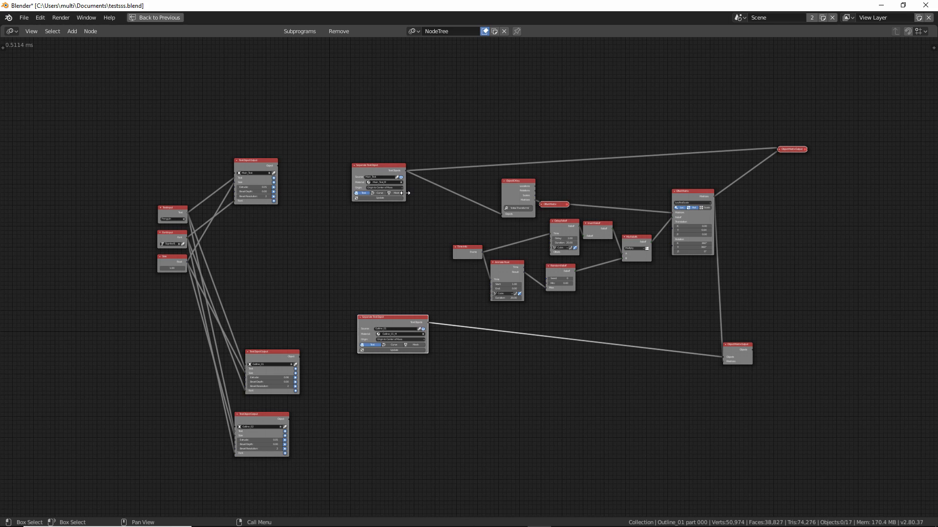
left_click_drag(405, 193, 405, 261)
left_click_drag(400, 319, 434, 329)
Expand the collapsed Object Matrix Output node of the Main_Text letters
scroll(434, 334, "up", 7)
middle_click_drag(438, 336, 437, 321)
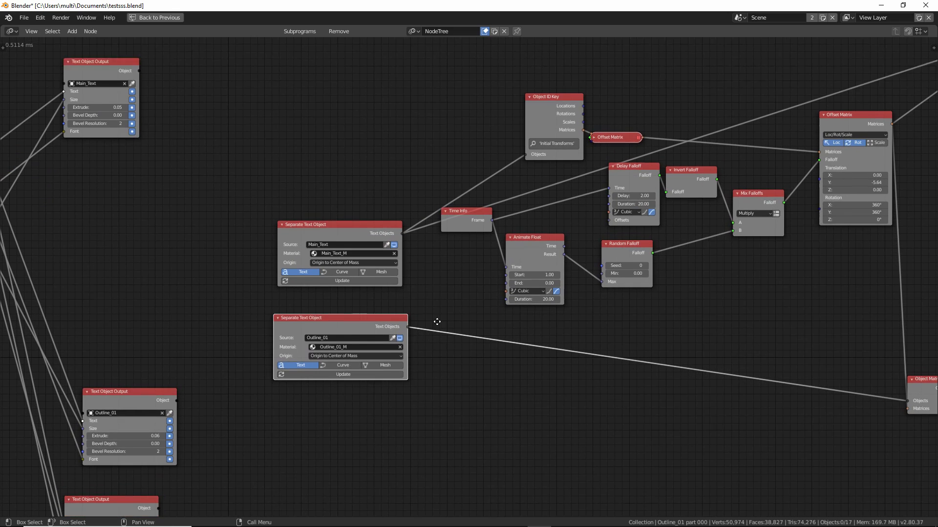
middle_click_drag(634, 335, 388, 335)
scroll(409, 335, "down", 3)
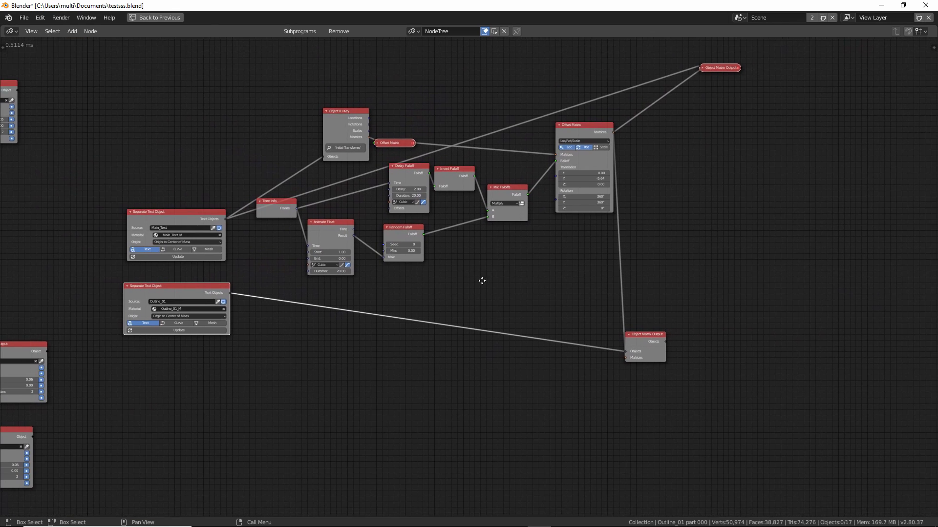
middle_click_drag(482, 281, 472, 289)
left_click(694, 75)
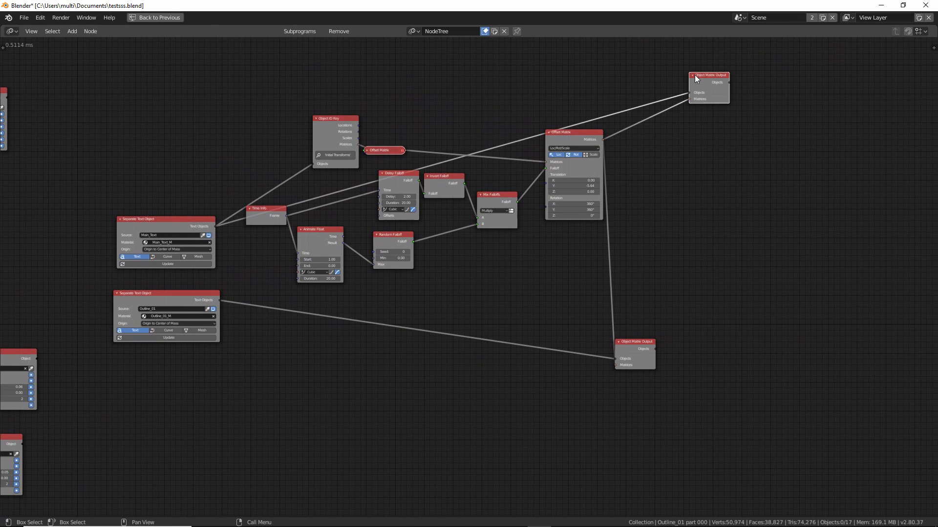
Move the Outline_01 Object Matrix Output node farther right, past the Offset Matrix node, and save the file
middle_click_drag(390, 399, 457, 350)
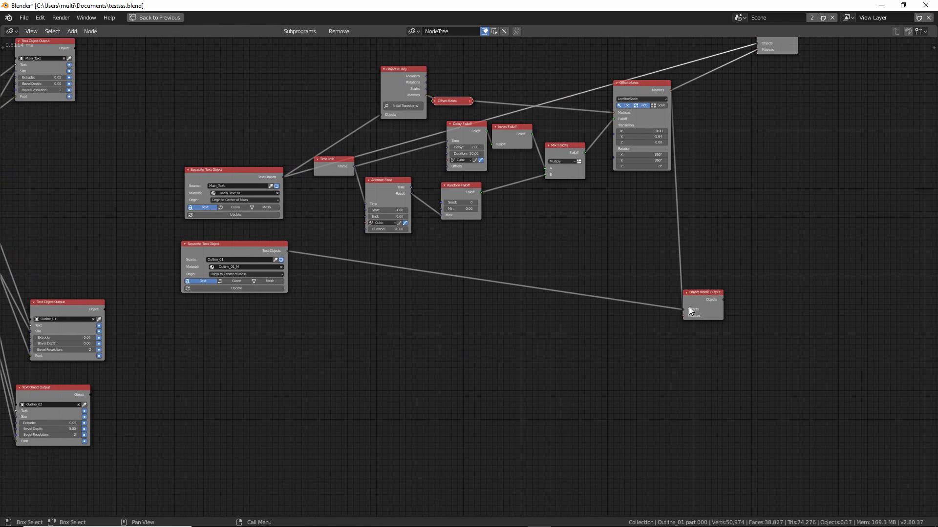
left_click_drag(688, 306, 787, 256)
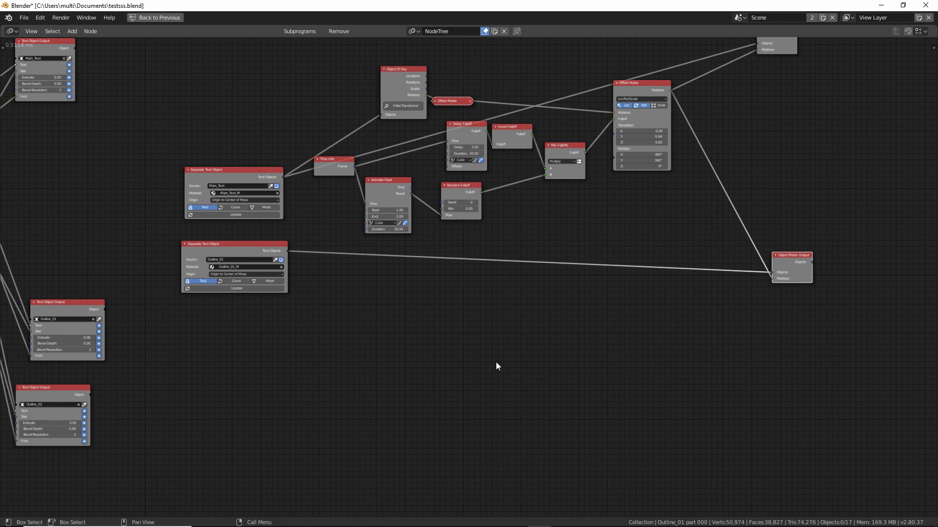
scroll(515, 321, "up", 1)
key("ctrl+s")
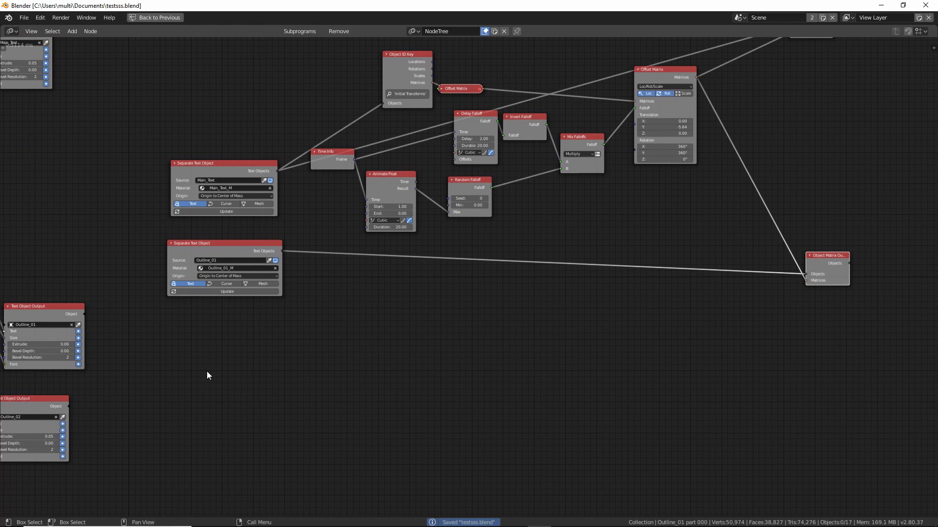
Add a Separate Text Object node, widen it and place it directly below the Outline_01 one
middle_click_drag(236, 373, 278, 368)
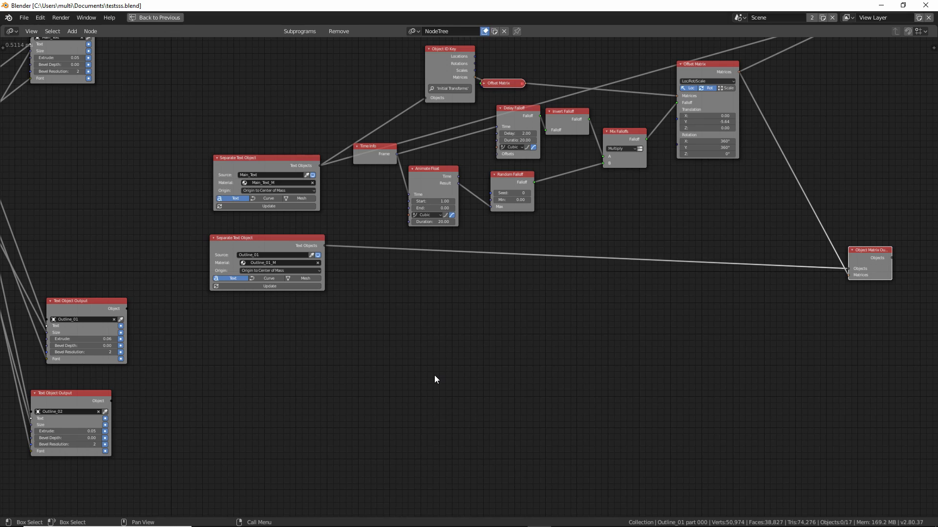
key("ctrl+a")
type("se")
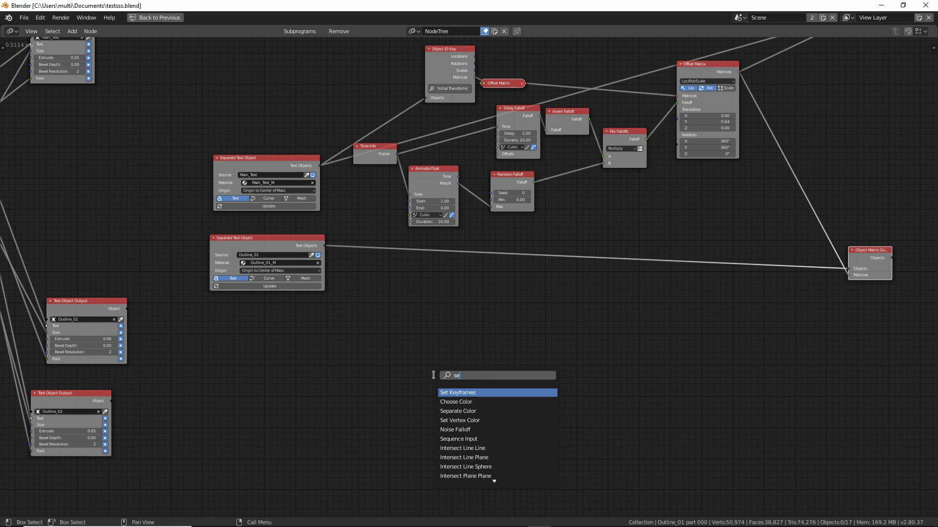
type("pa")
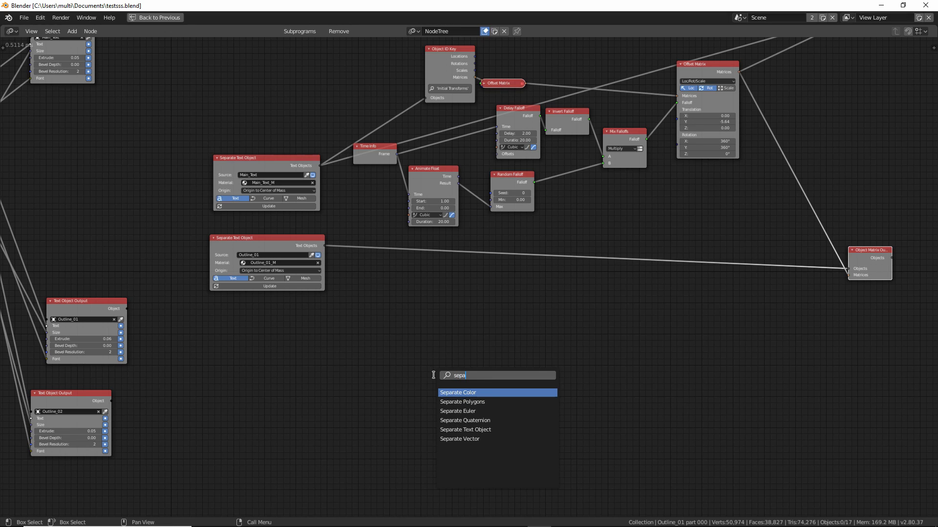
type("rate text object")
key("Return")
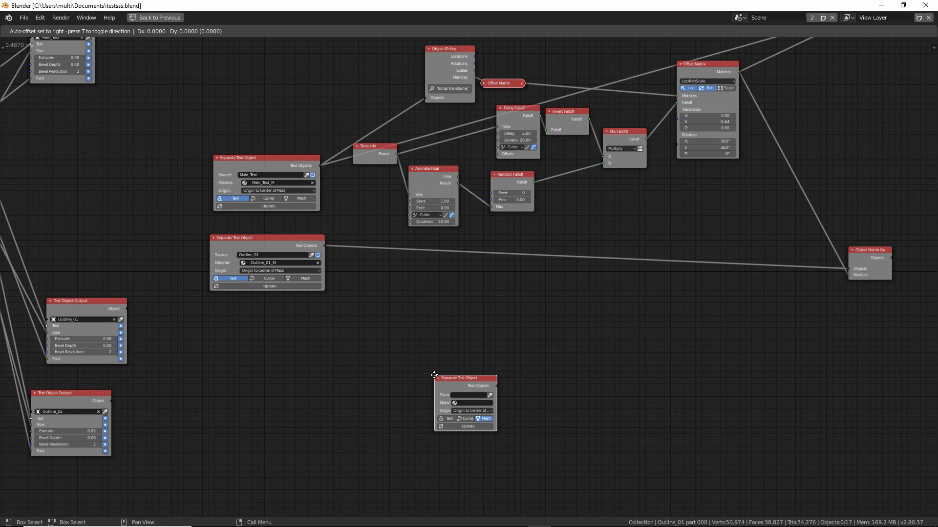
left_click(239, 320)
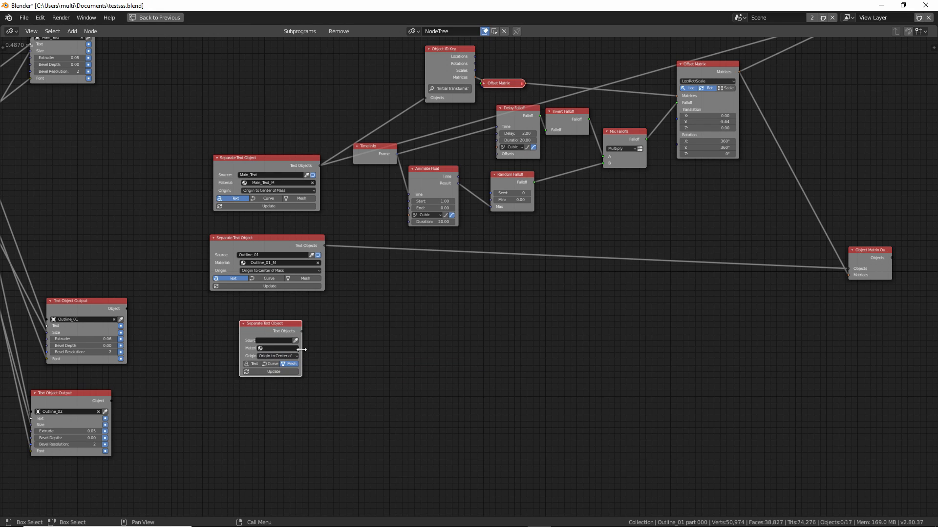
left_click_drag(301, 350, 360, 349)
left_click_drag(315, 323, 288, 320)
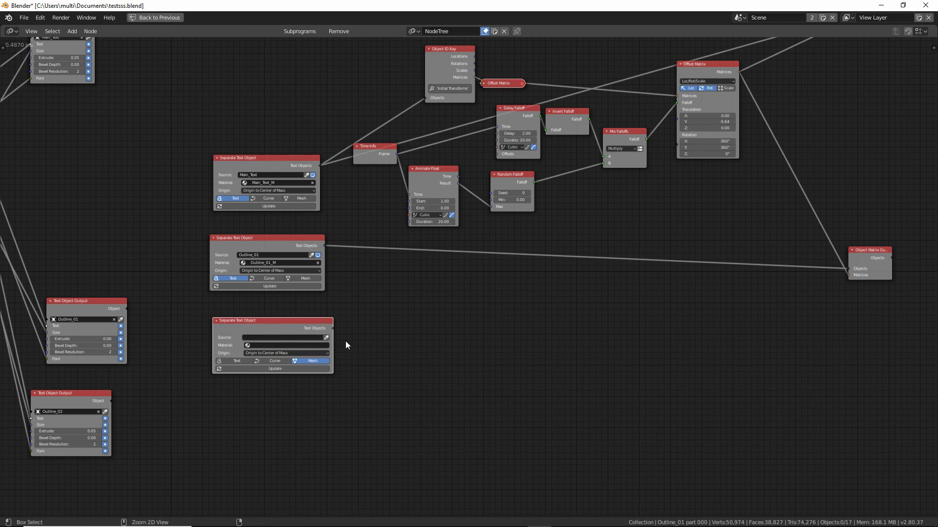
Restore the full layout and assign the Outline_02 text object as the new Separate Text Object node's source
key("ctrl+space")
scroll(843, 196, "down", 3)
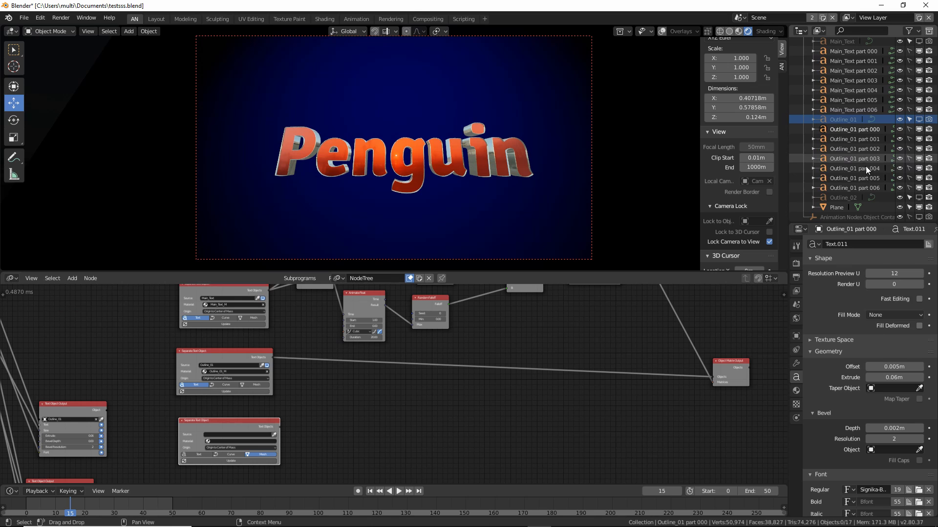
left_click(843, 198)
left_click(274, 435)
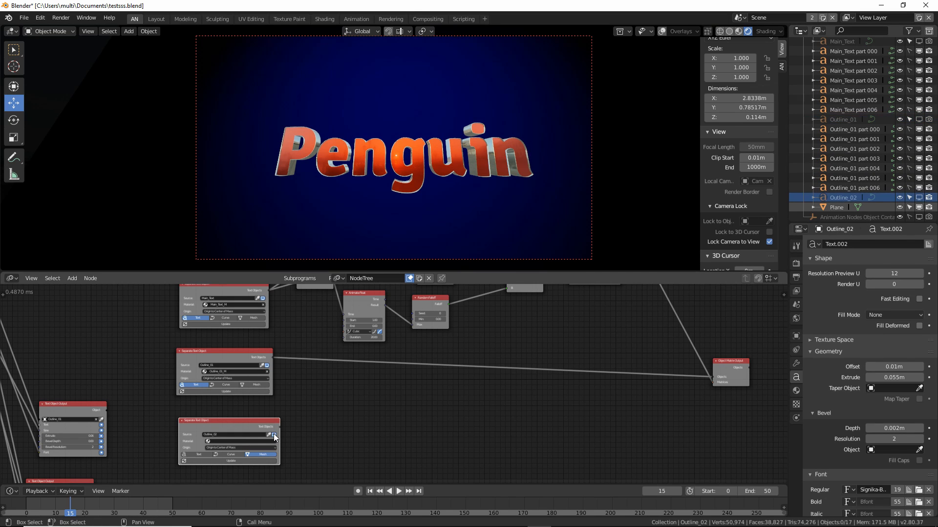
Separate Outline_02 as Text with the Outline_02_M material and update the node to generate the letters
middle_click_drag(304, 439, 416, 354)
scroll(371, 371, "up", 3)
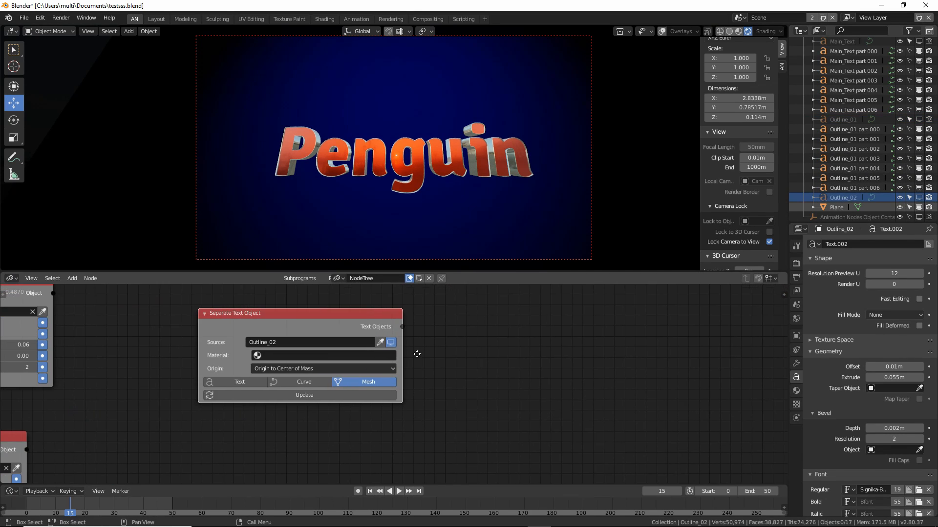
left_click(256, 380)
left_click(285, 357)
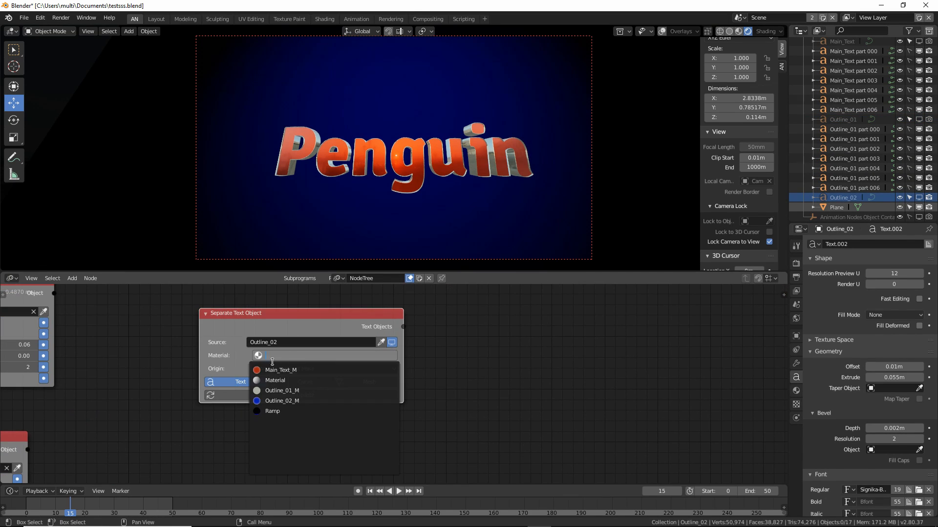
left_click(305, 401)
left_click(285, 398)
Duplicate the Outline_01 Object Matrix Output node below itself and link the Outline_02 text objects and the Offset Matrix matrices into the copy
scroll(284, 397, "down", 2)
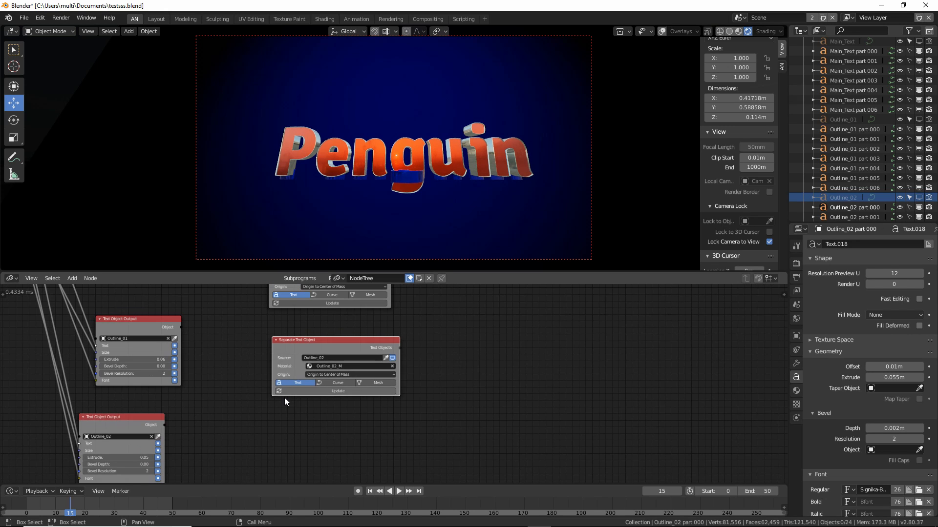
middle_click_drag(284, 398, 309, 392)
mouse_move(237, 349)
middle_mouse_down()
mouse_move(262, 363)
mouse_move(235, 343)
middle_mouse_up()
key("ctrl+space")
middle_click_drag(545, 250, 467, 318)
scroll(467, 318, "down", 2)
middle_click_drag(466, 278, 367, 285)
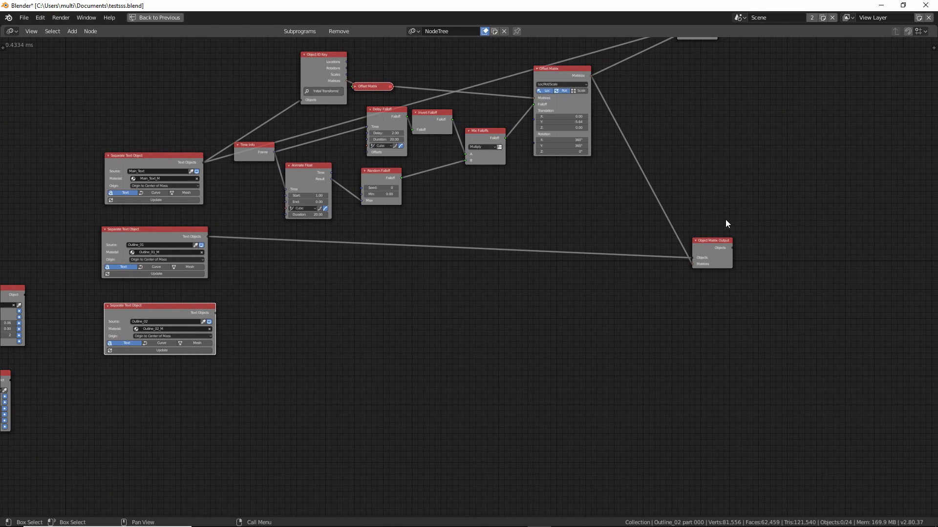
left_click(705, 244)
key("shift+d")
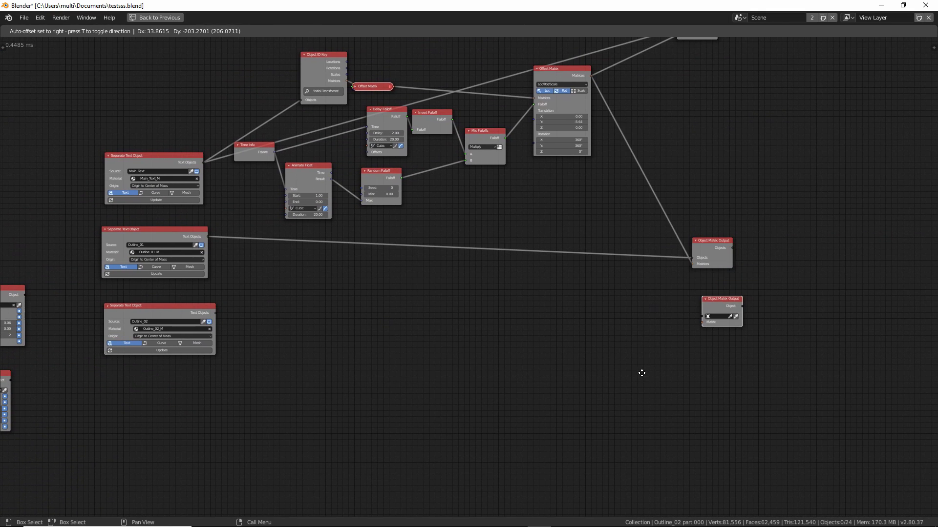
left_click(629, 391)
left_click_drag(213, 313, 689, 333)
left_click_drag(591, 76, 714, 314)
Restore the full layout, play the letter animation and scrub through it to frame 21
key("ctrl+space")
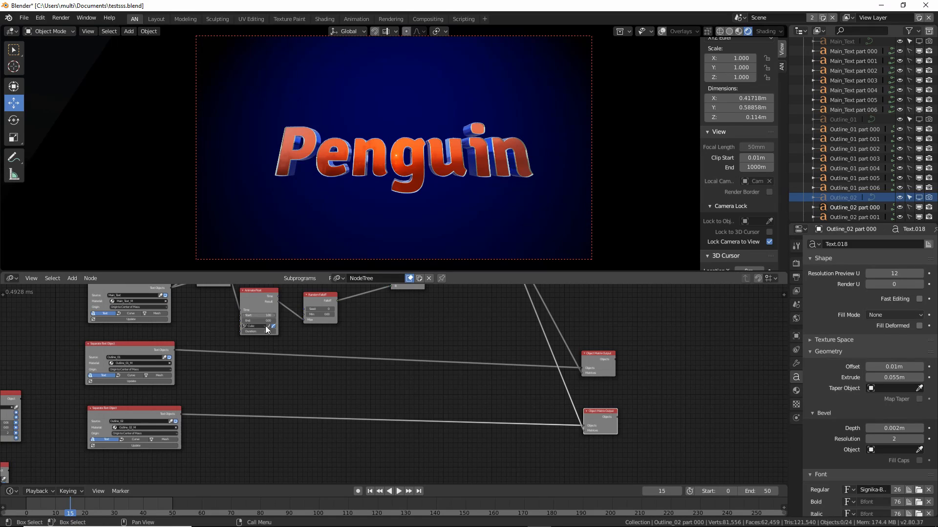
key("space")
left_click(58, 504)
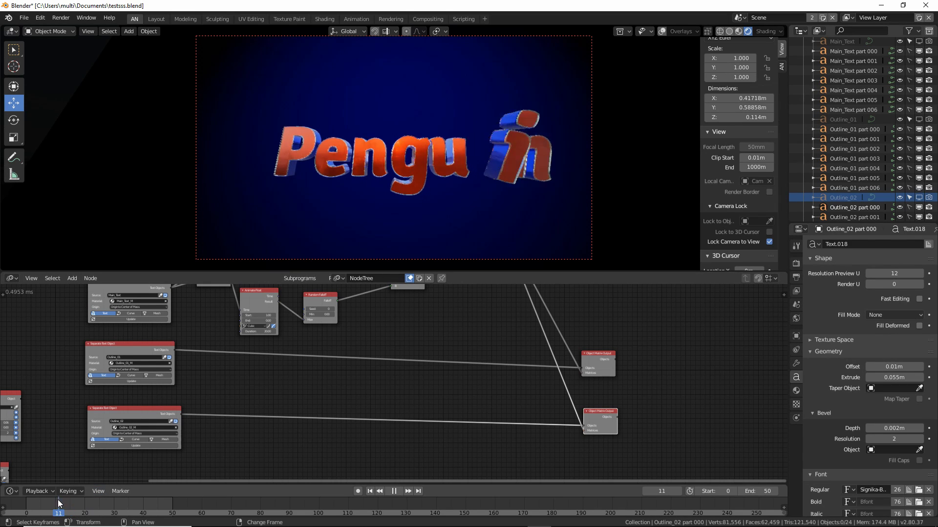
left_click_drag(58, 504, 87, 510)
Change the Text Input node's text to "Blender"
middle_click_drag(332, 392, 402, 375)
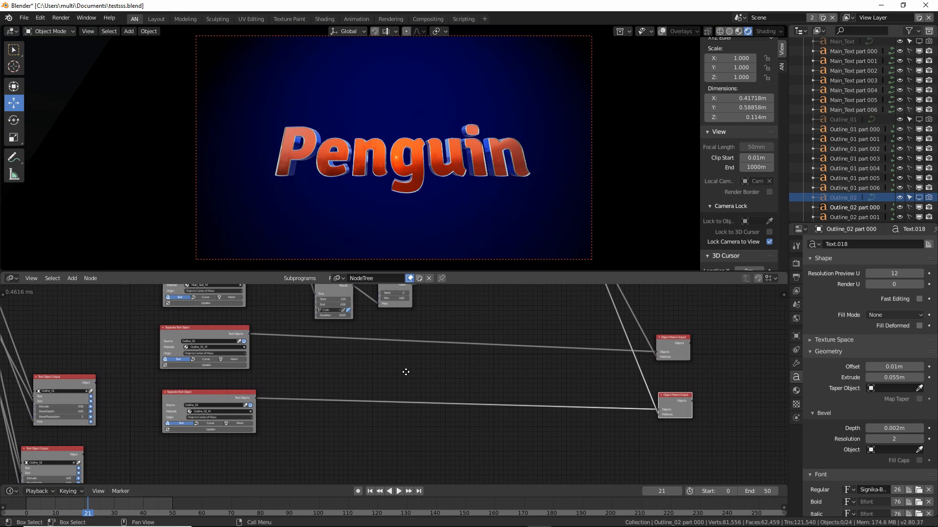
scroll(126, 392, "up", 15, "ctrl")
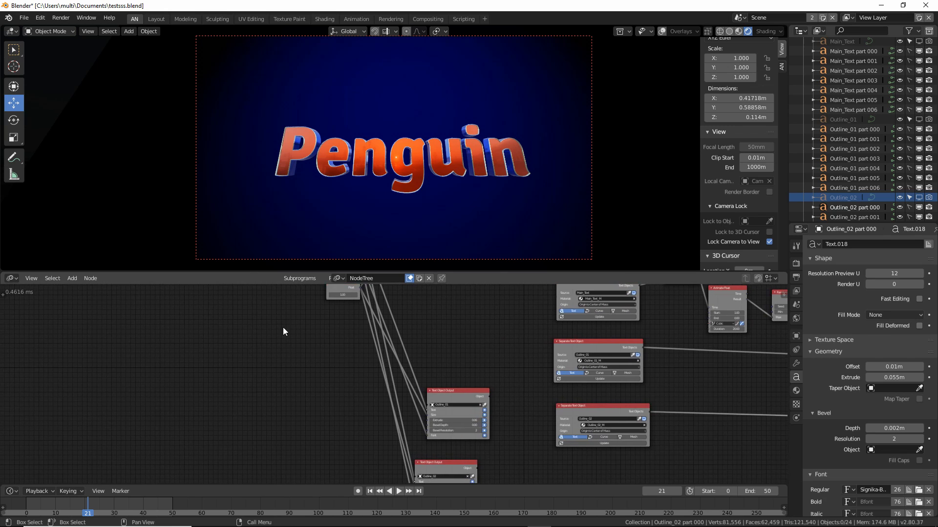
middle_click_drag(238, 321, 272, 389)
scroll(234, 366, "up", 2)
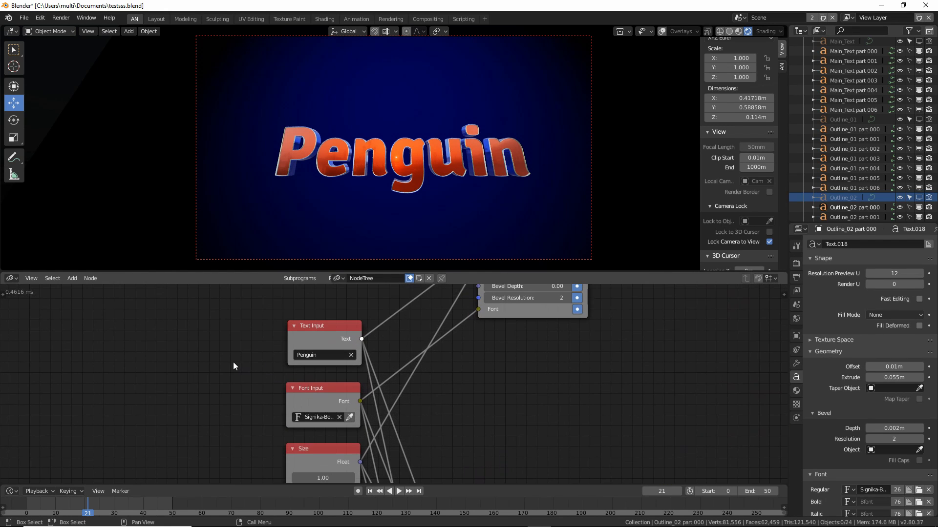
left_click(307, 338)
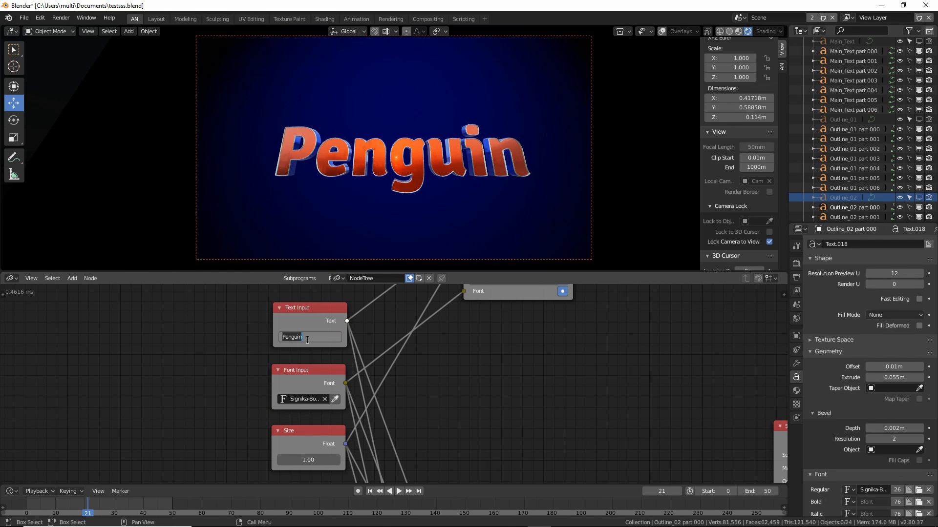
type("Blender")
key("Return")
Update the Main_Text, Outline_01 and Outline_02 Separate Text Object nodes to rebuild their letters
scroll(448, 371, "down", 2)
middle_click_drag(490, 410, 245, 281)
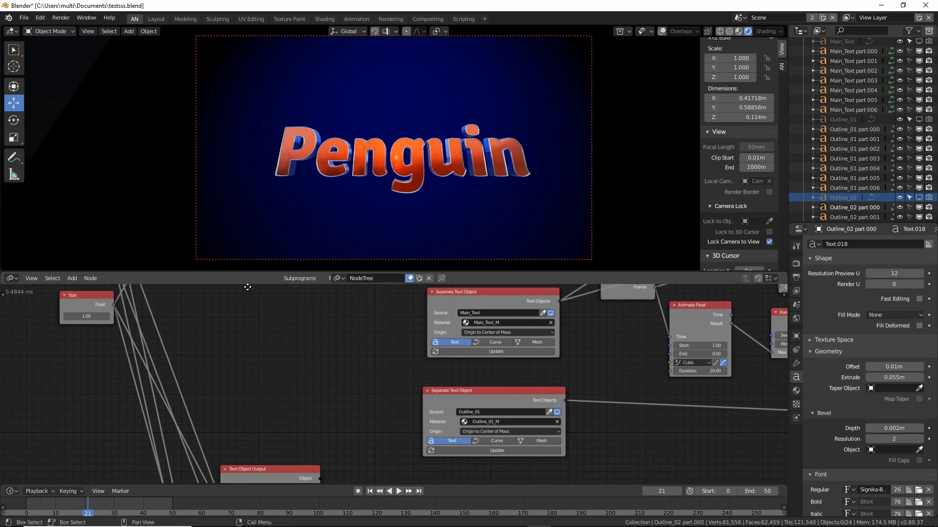
middle_click_drag(406, 383, 367, 411)
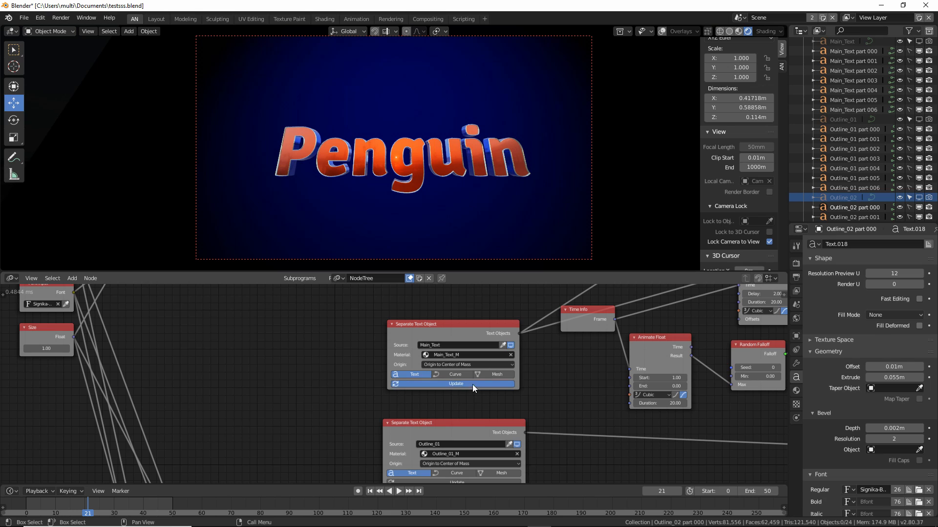
middle_click_drag(529, 390, 520, 319)
left_click(468, 403)
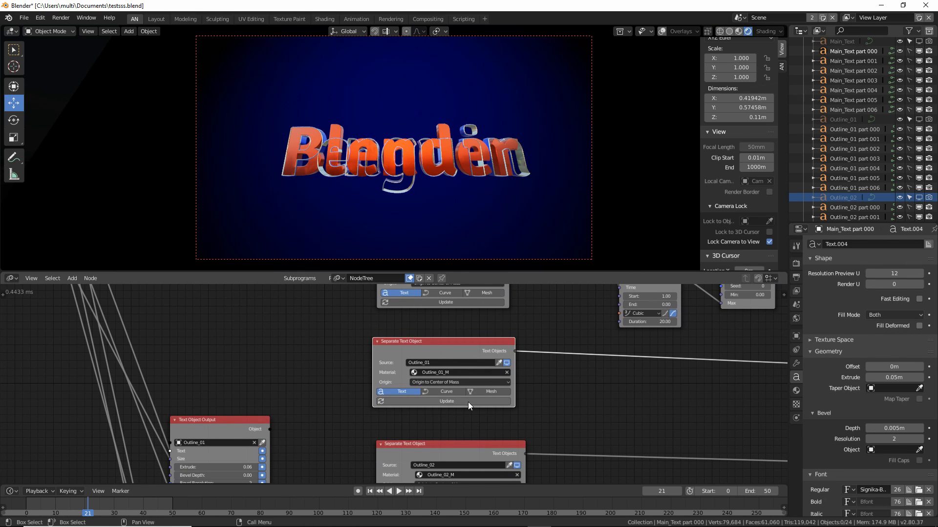
middle_click_drag(526, 425, 520, 340)
left_click(469, 418)
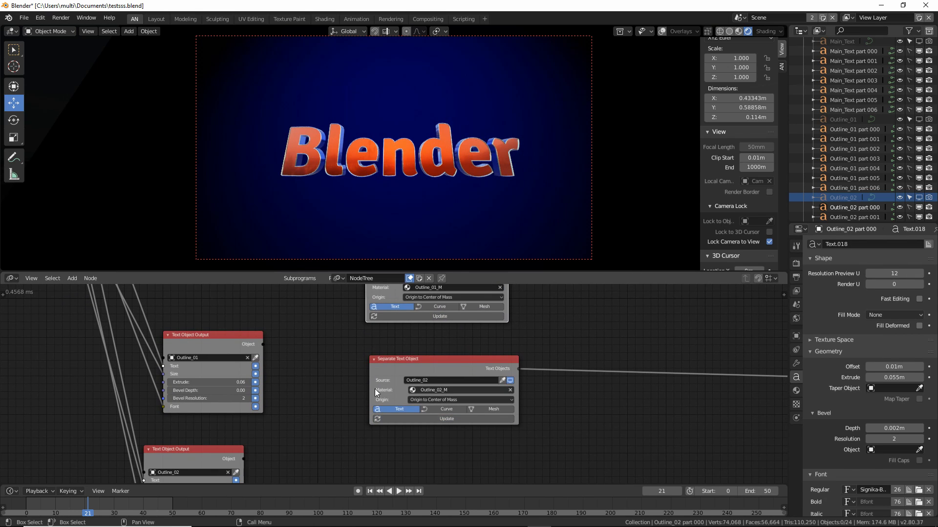
Play the rebuilt text animation and scrub to frame 22 to check all letters and outlines
key("space")
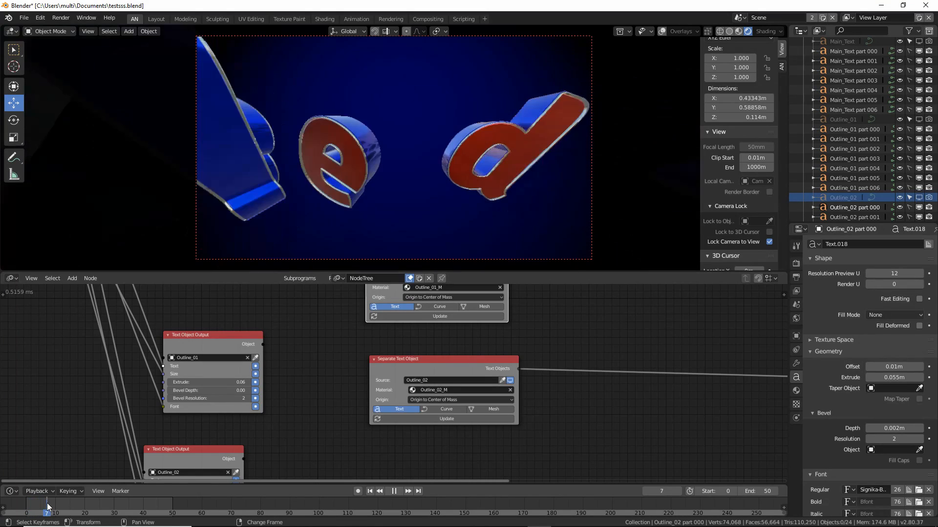
right_click_drag(83, 504, 91, 506)
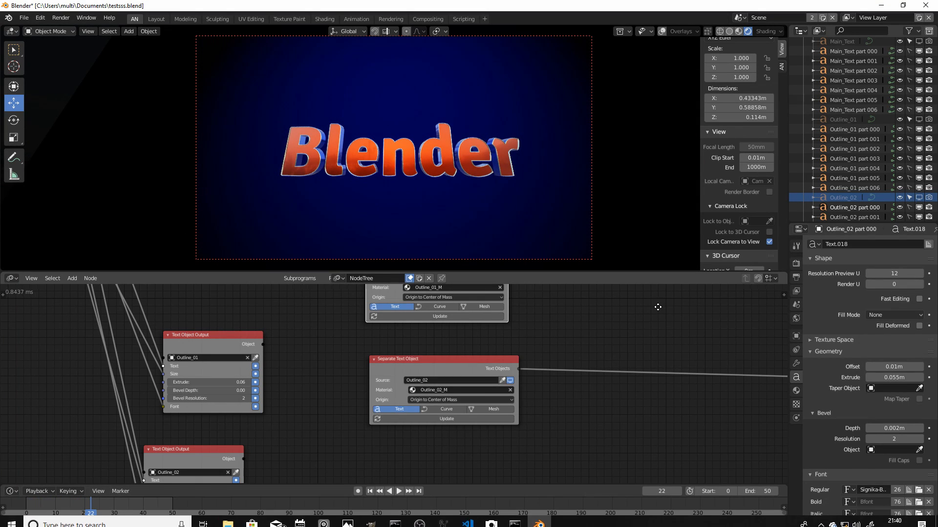
middle_click_drag(659, 303, 357, 346)
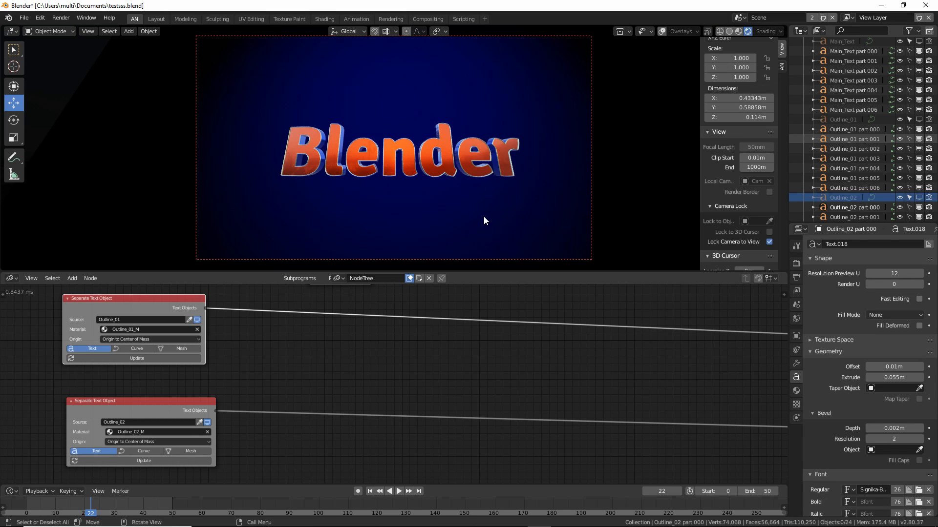
Change the Outline_02_M material's base color to red and set its roughness to 0.000
left_click(845, 198)
left_click(796, 391)
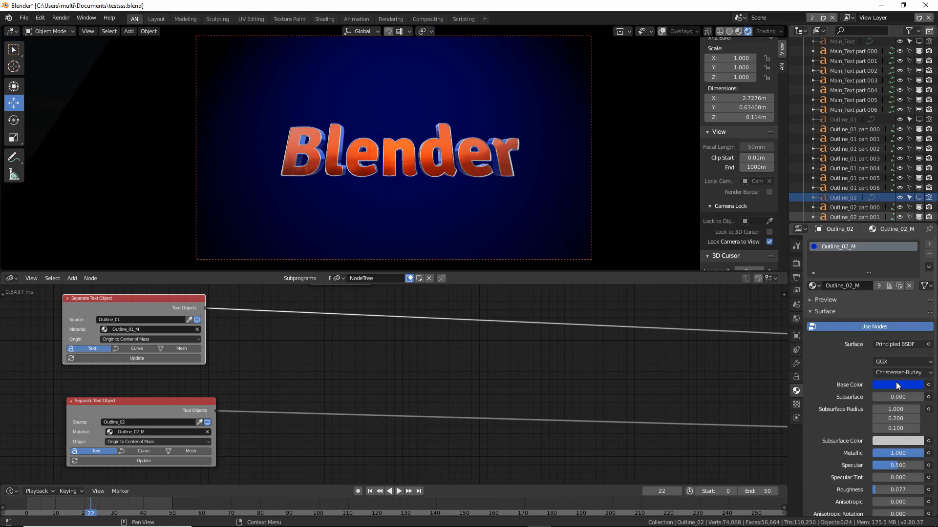
left_click(896, 384)
left_click_drag(892, 270, 868, 316)
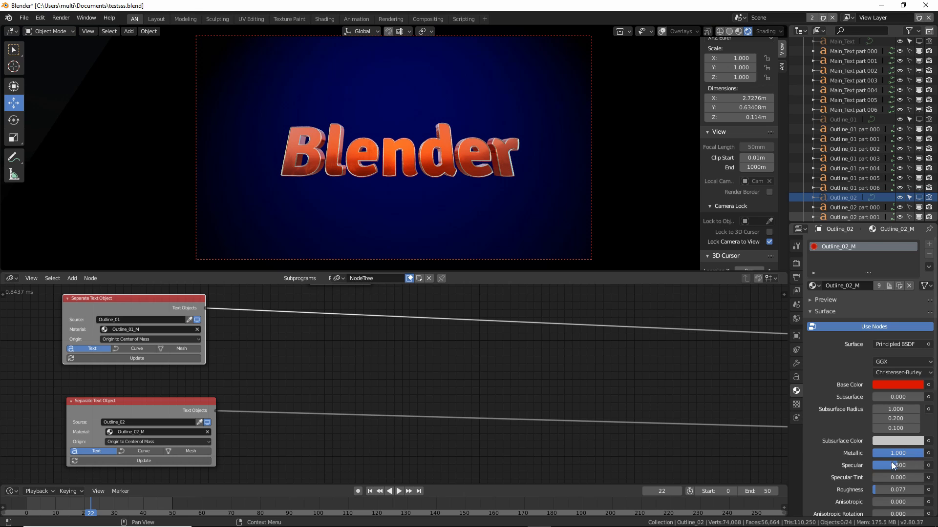
left_click_drag(876, 490, 867, 490)
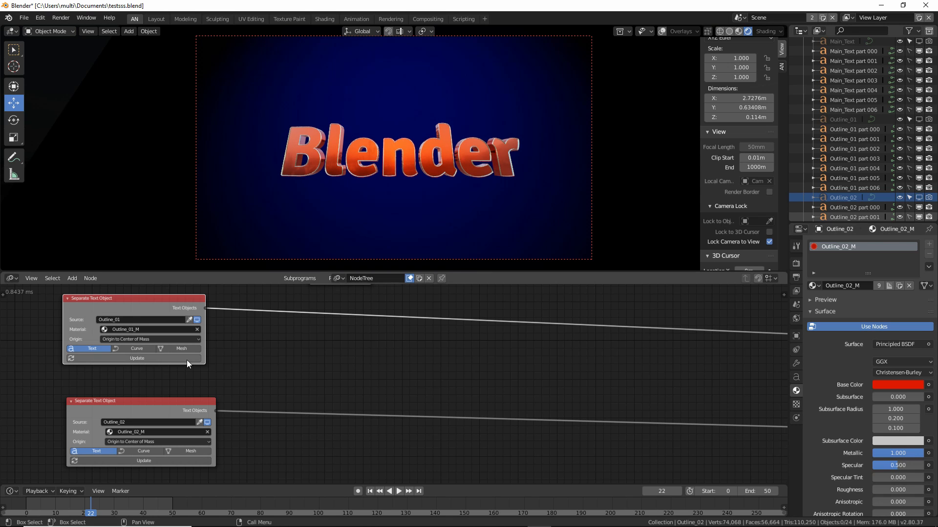
Go to frame 8 and set the Main_Text_M material's metallic value to 0.680
left_click_drag(91, 510, 50, 511)
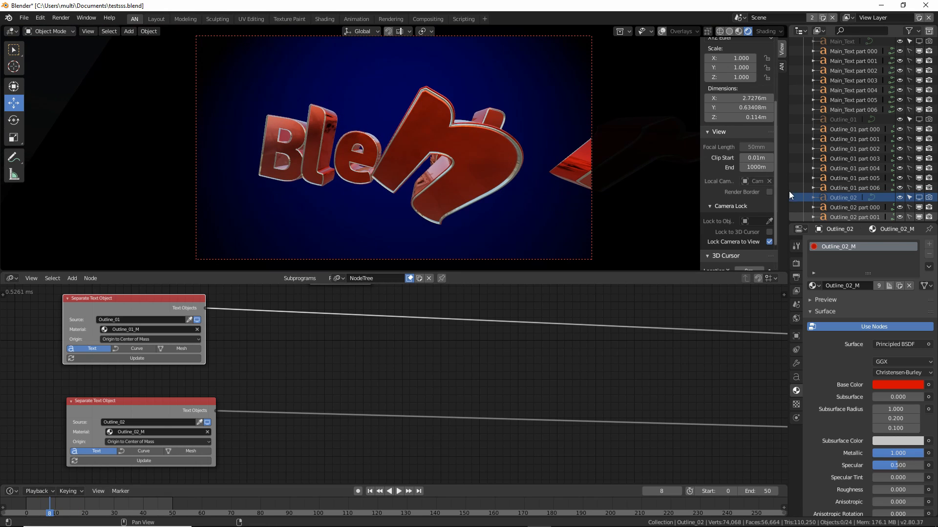
scroll(854, 123, "up", 3)
left_click(844, 82)
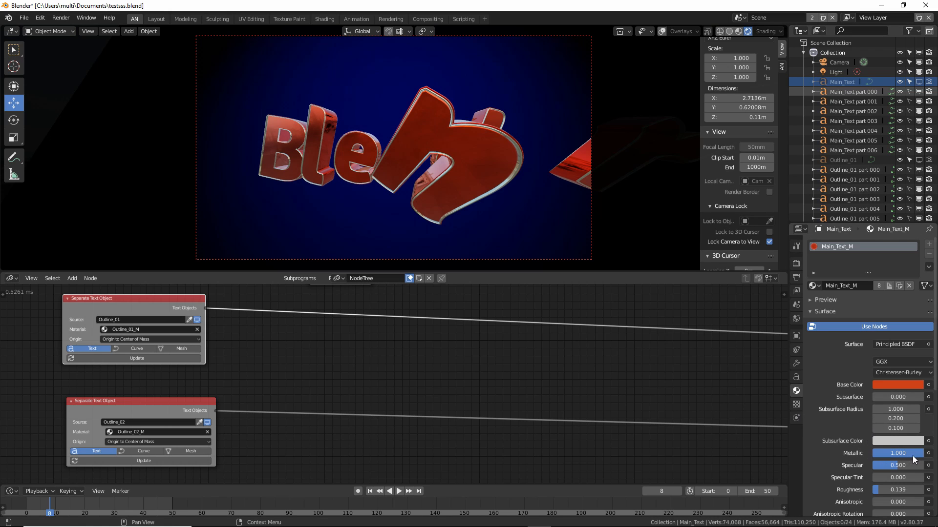
mouse_move(909, 453)
left_mouse_down()
mouse_move(890, 453)
mouse_move(907, 453)
left_mouse_up()
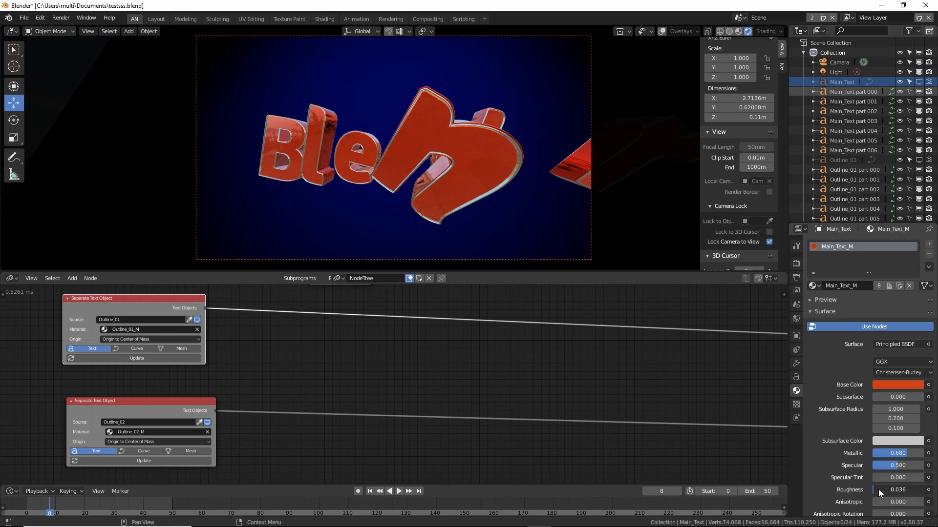
Play the animation to frame 20, set the Main_Text_M material's roughness to 0.129 and save the file
left_click(49, 507)
key("space")
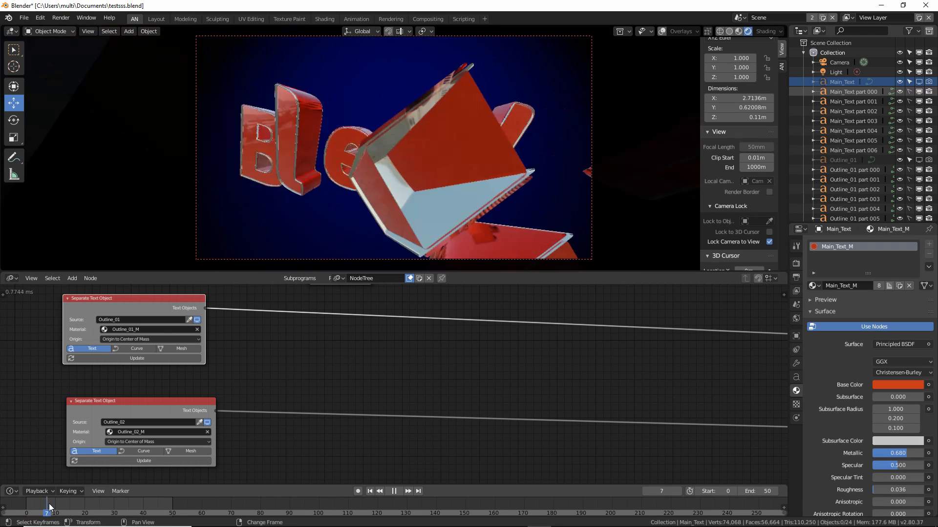
key("space")
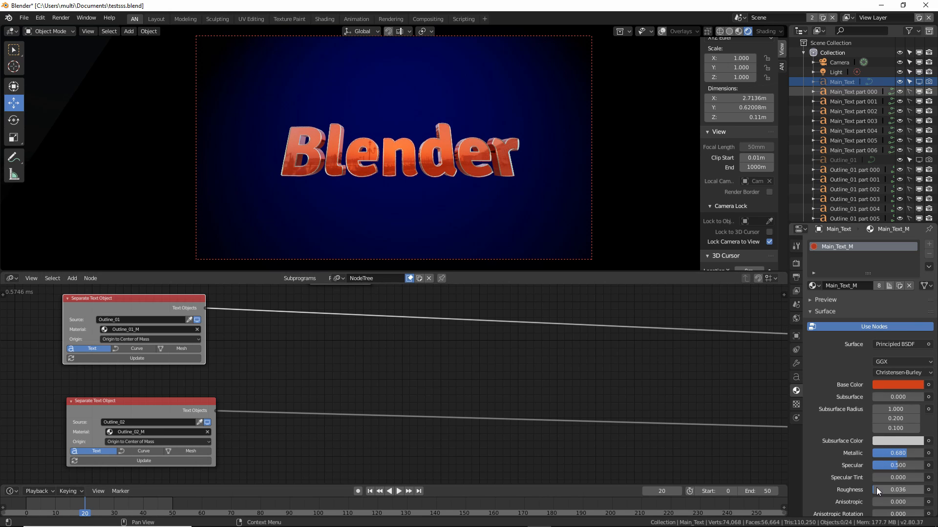
left_click_drag(874, 489, 879, 489)
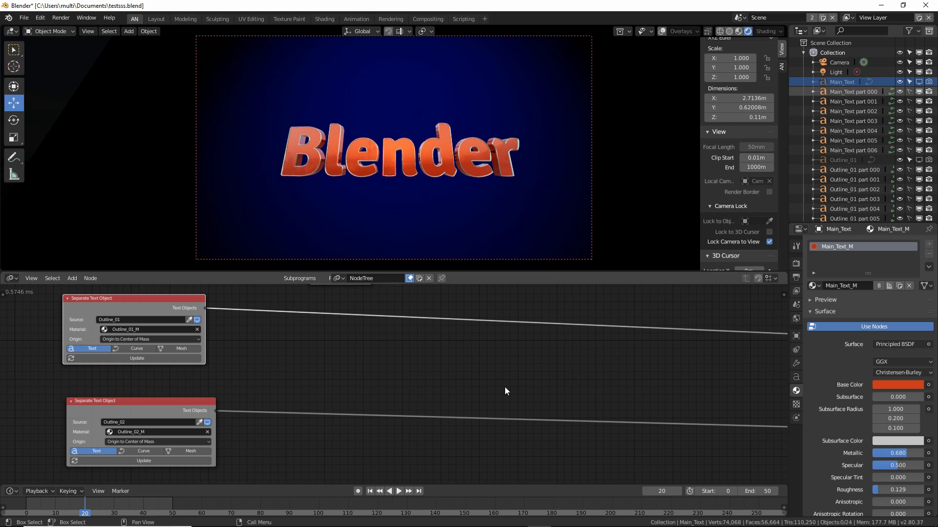
key("ctrl+s")
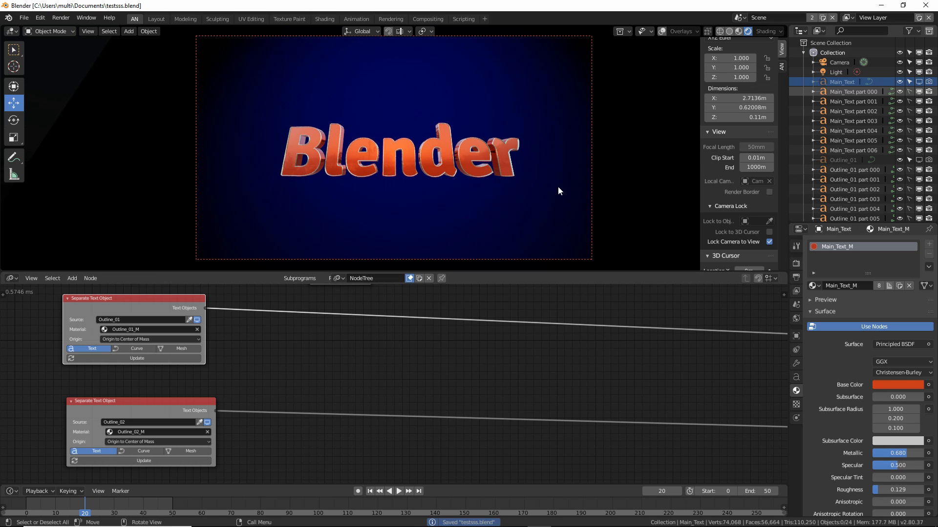
Replay the text animation from the start and stop it at frame 15 to check the letters
key("shift+Left")
key("space")
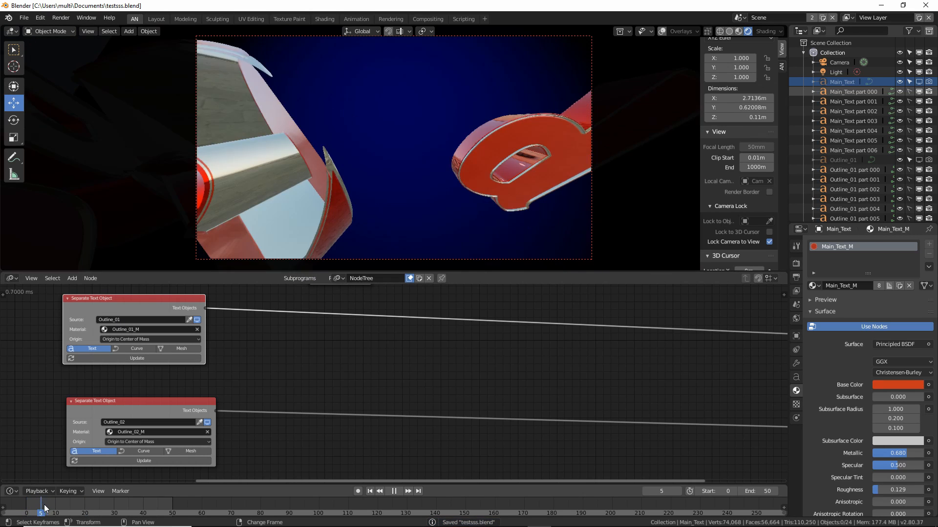
key("space")
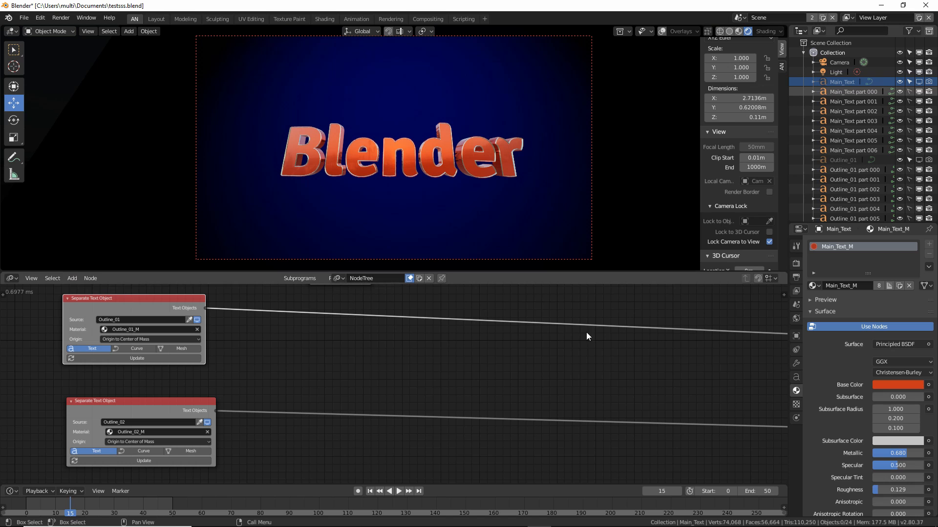
Maximize the node editor and move the Outline_02 Separate Text Object node slightly farther below the Outline_01 node
scroll(586, 332, "down", 10, "ctrl")
key("ctrl+space")
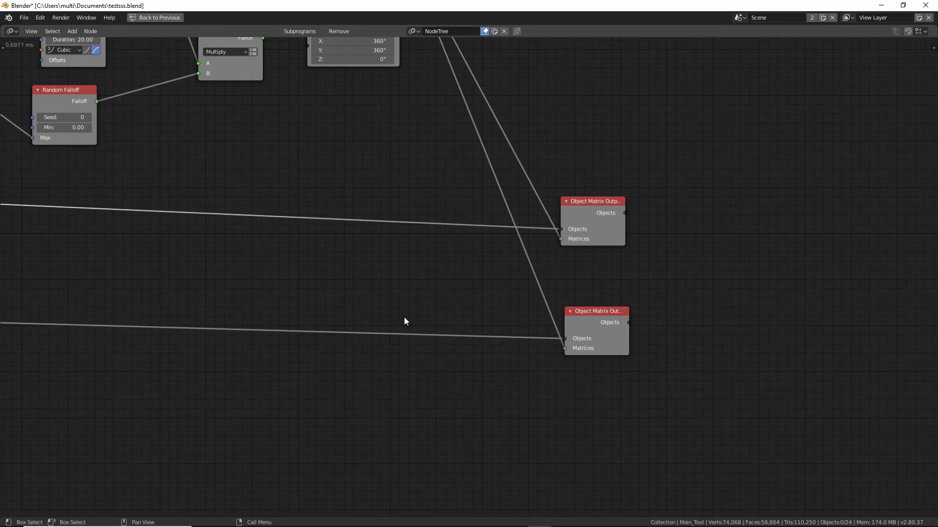
scroll(371, 293, "down", 1)
middle_click_drag(339, 262, 566, 265)
left_click_drag(145, 303, 131, 317)
left_click_drag(157, 216, 248, 268)
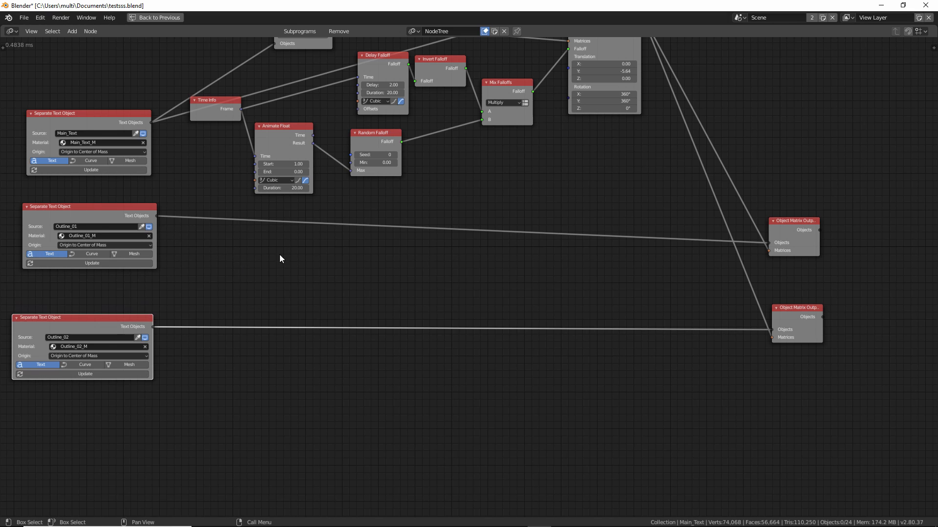
Link the collapsed Offset Matrix node's output to the Matrices inputs of both outline Object Matrix Output nodes, and restore the layout
middle_click_drag(284, 248, 283, 333)
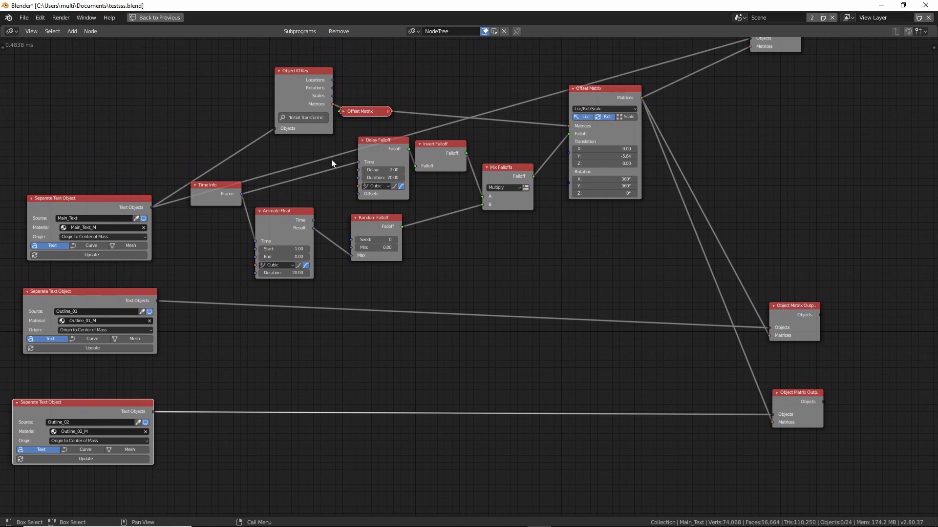
left_click_drag(390, 112, 769, 335)
left_click_drag(396, 113, 773, 421)
key("ctrl+space")
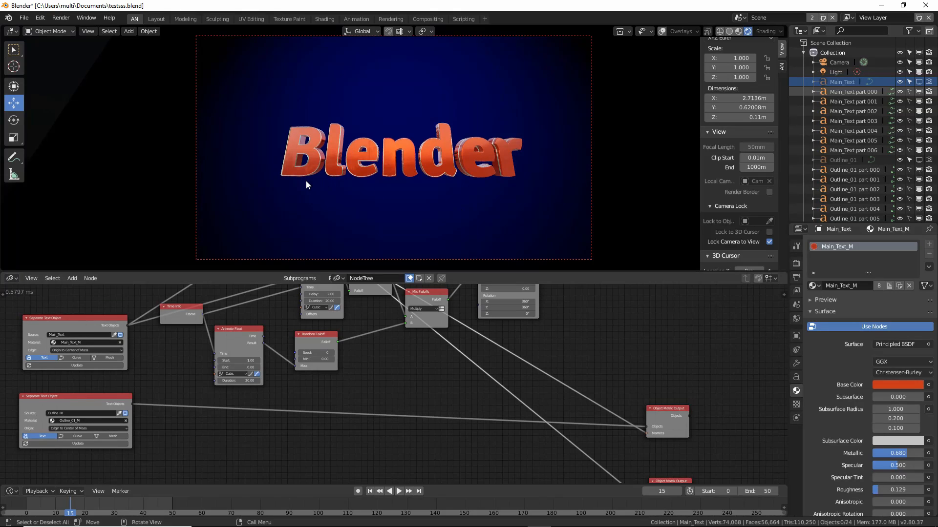
Replay the animation from the start and scrub back to frame 1 to check the outlines
left_click(65, 508)
key("space")
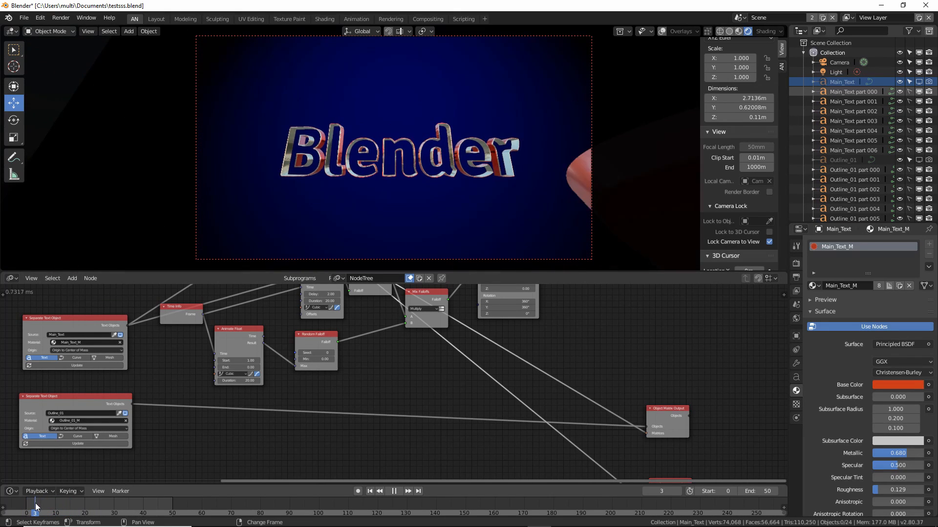
left_click(32, 507)
left_click_drag(31, 508, 29, 508)
key("space")
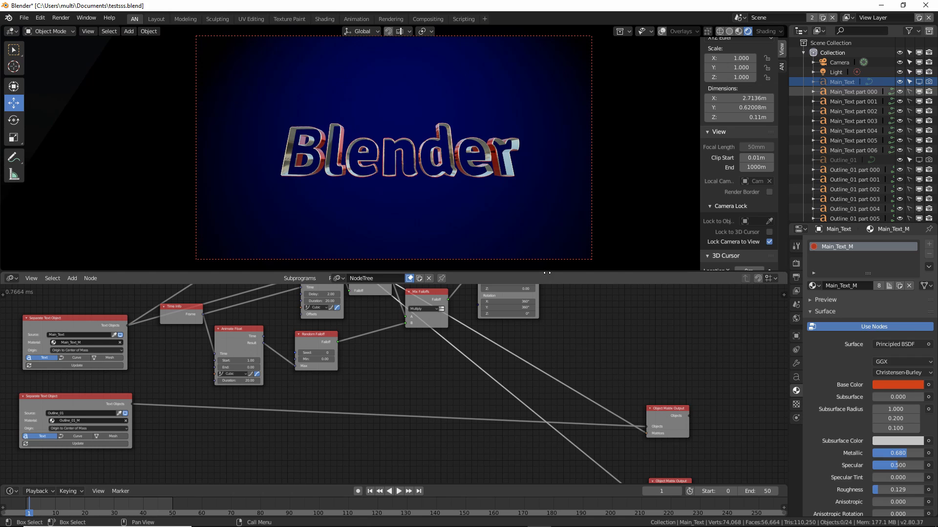
Add an Offset Matrices node on the link feeding the Matrices input of the Outline_01 Object Matrix Output
middle_click_drag(616, 402, 514, 283)
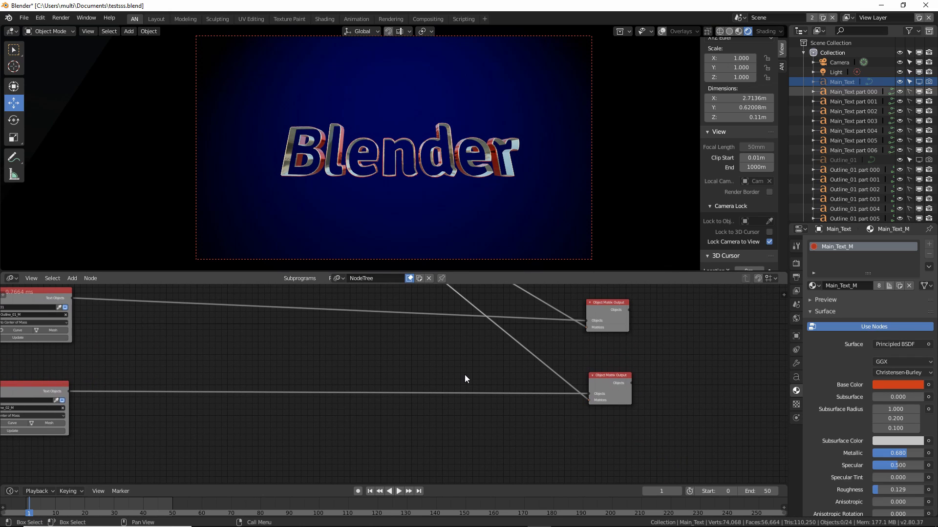
key("ctrl+a")
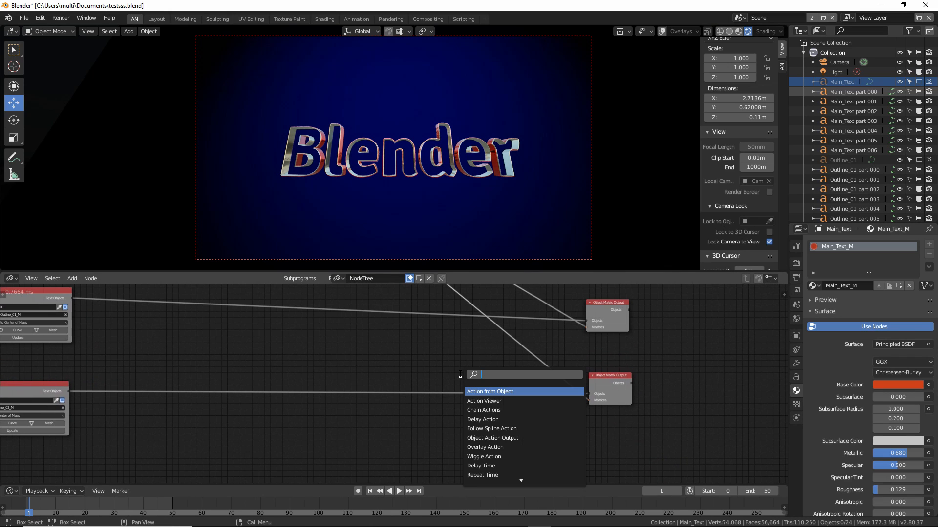
type("ffset")
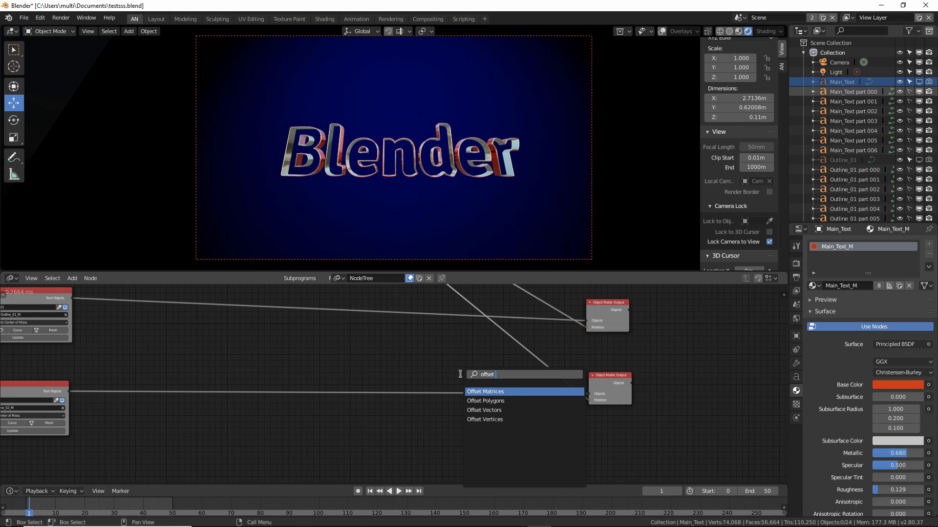
key("Return")
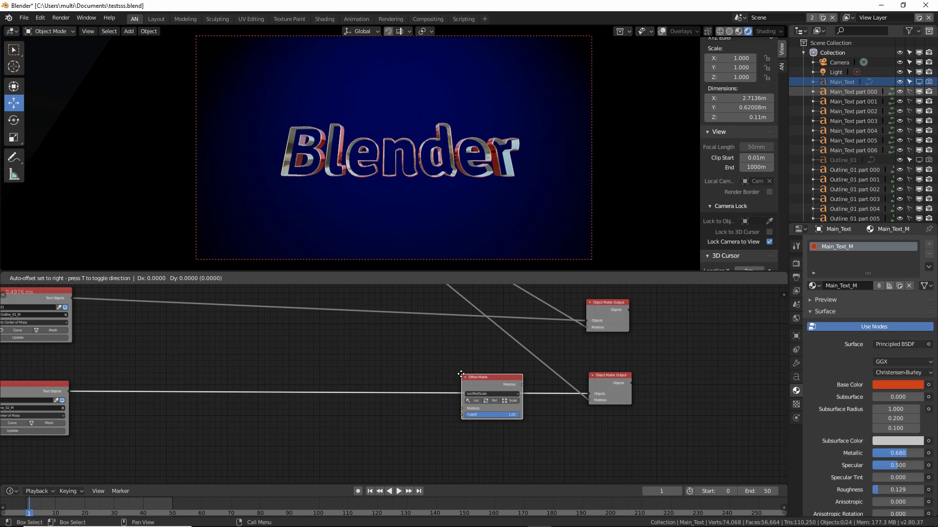
left_click(516, 296)
scroll(530, 356, "up", 3)
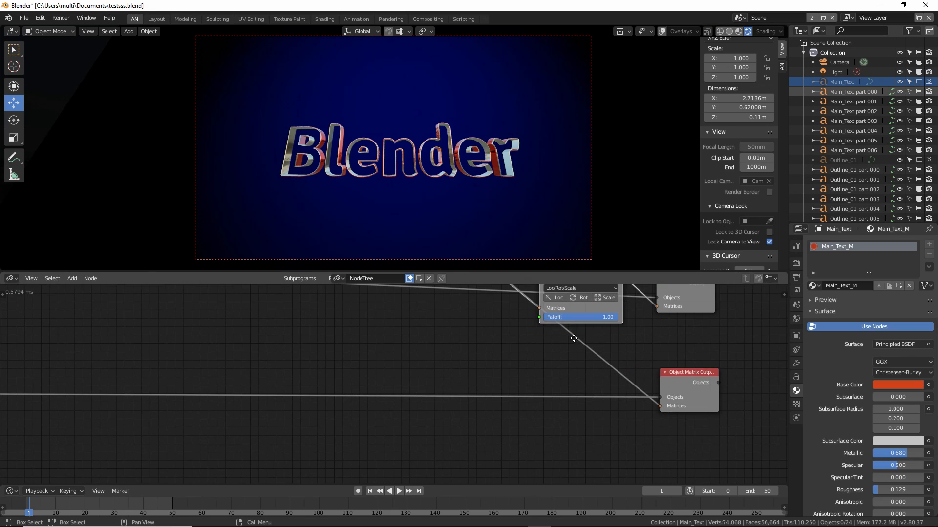
left_click_drag(508, 375, 513, 306)
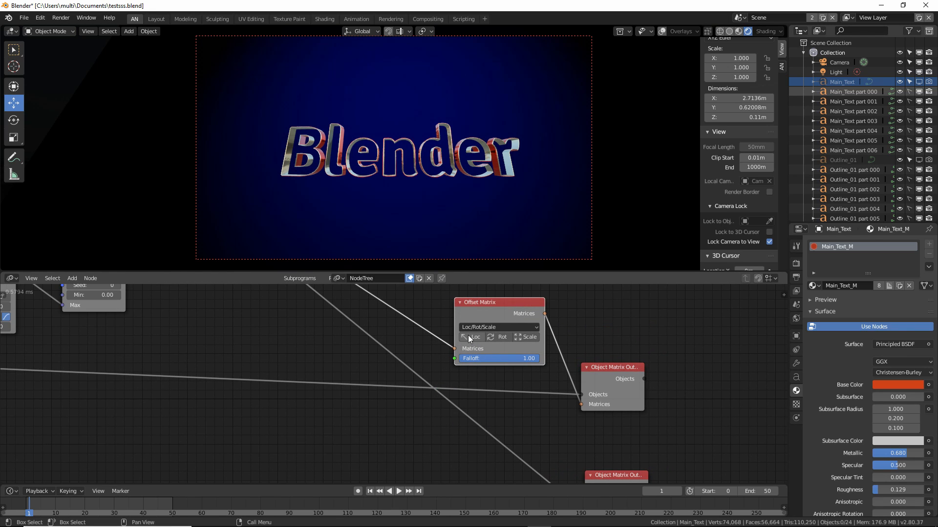
Enable location and rotation on the new Offset Matrix, with translation Y -1.08 and rotation X 48°, Y 47°
left_click(468, 335)
left_click(505, 334)
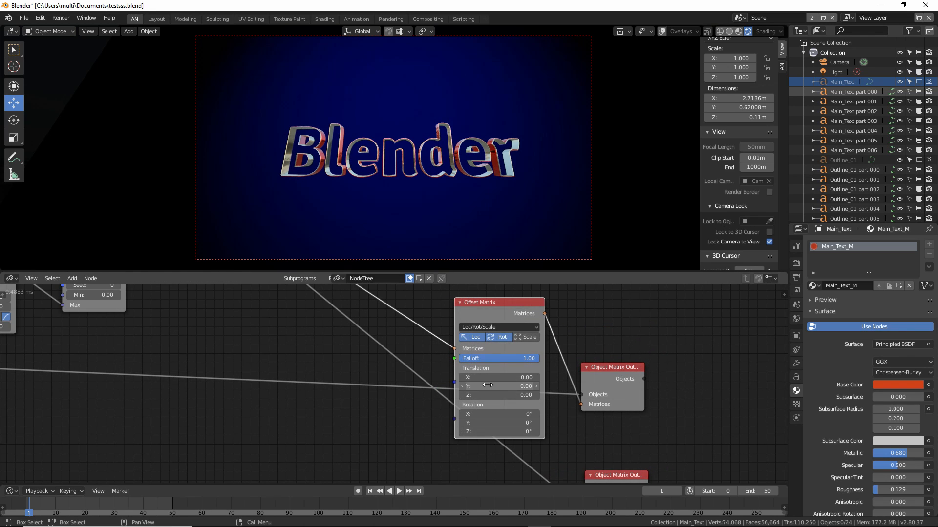
left_click_drag(498, 386, 459, 387)
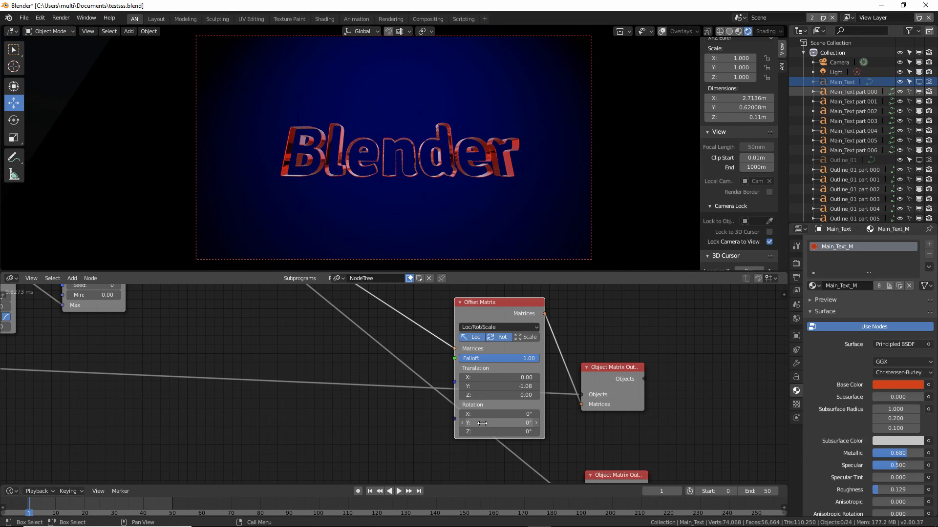
mouse_move(488, 418)
left_mouse_down()
mouse_move(518, 423)
mouse_move(502, 414)
left_mouse_up()
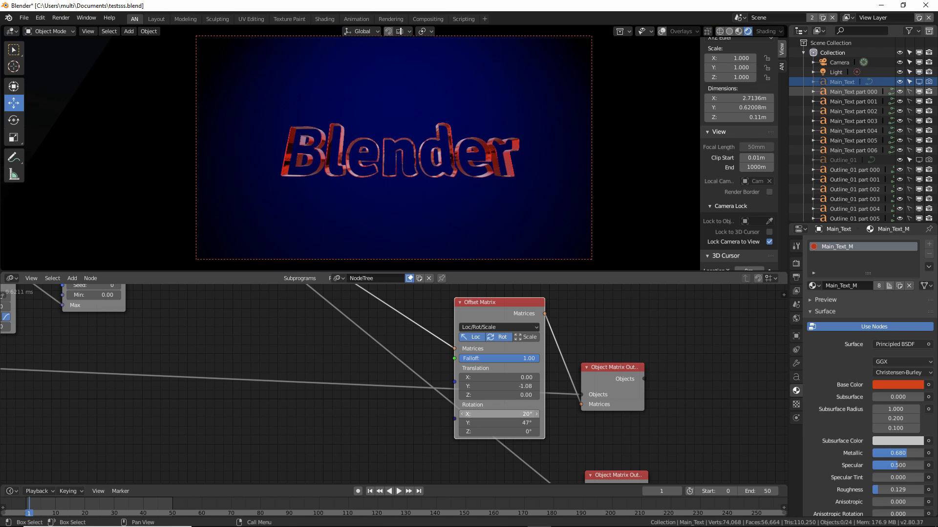
Link the Mix Falloffs output to the Falloff input of the Outline_01 Offset Matrix node
scroll(502, 421, "down", 1)
middle_click_drag(224, 366, 406, 364)
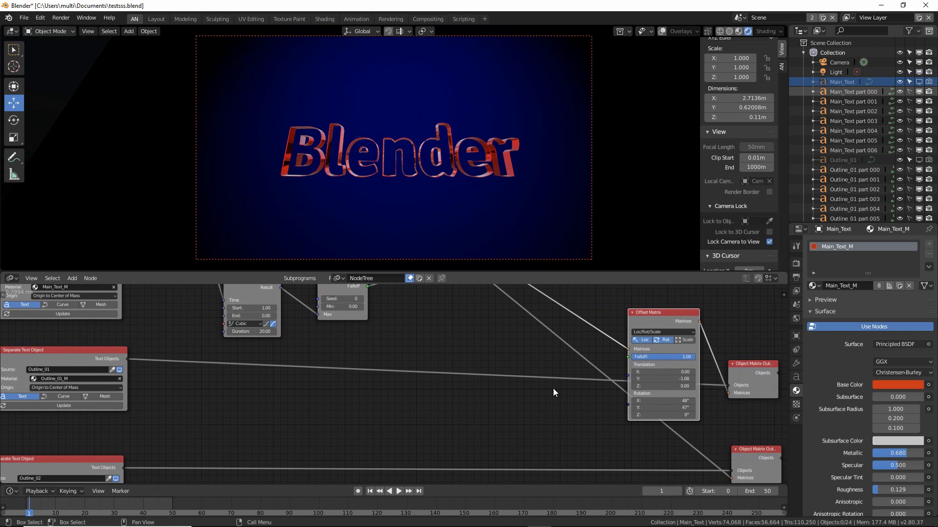
middle_click_drag(405, 318, 259, 423)
scroll(349, 374, "down", 1)
middle_click_drag(350, 375, 352, 326)
left_click_drag(358, 299, 421, 452)
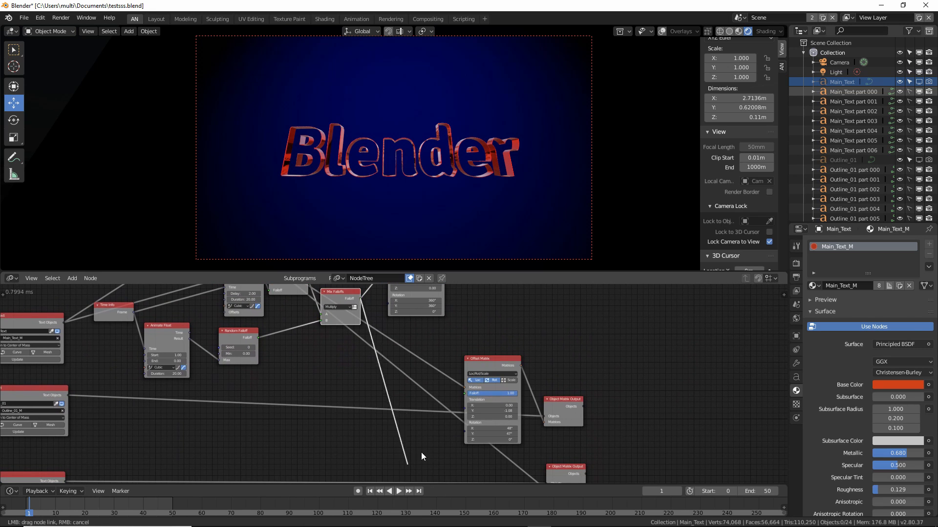
left_click_drag(465, 397, 465, 394)
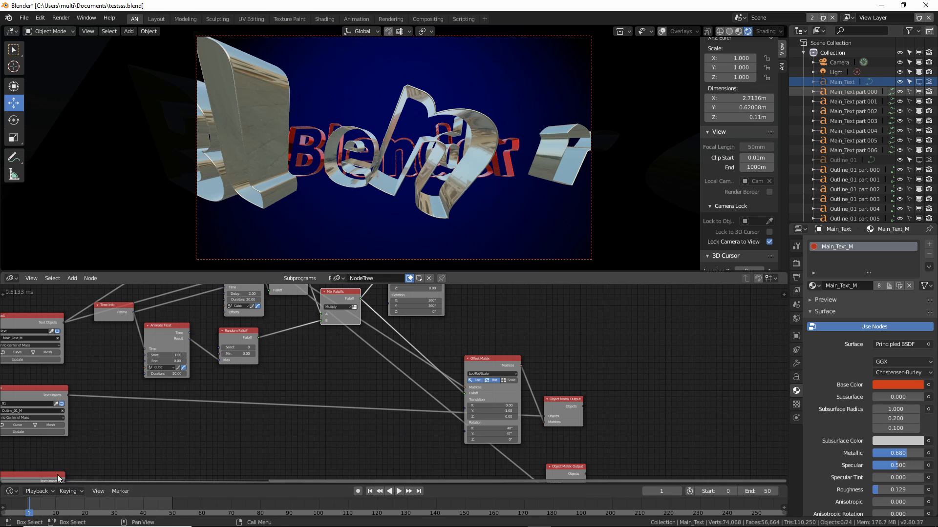
Play the animation to check the Outline_01 letters and return to frame 0
key("space")
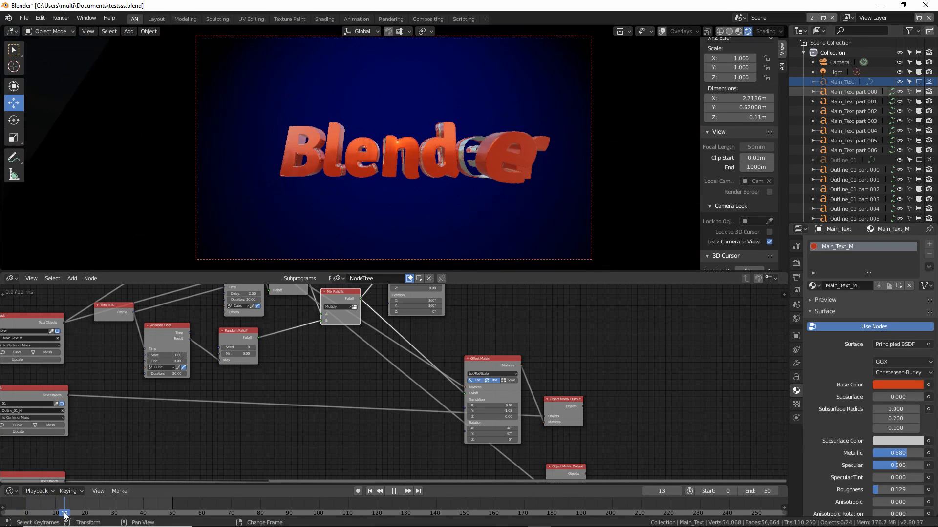
left_click(23, 511)
key("space")
Set the Outline_01 Offset Matrix's Y translation to -4.86 and play the animation to check it
middle_click_drag(484, 418, 506, 377)
scroll(506, 377, "up", 2)
middle_click_drag(661, 322, 535, 331)
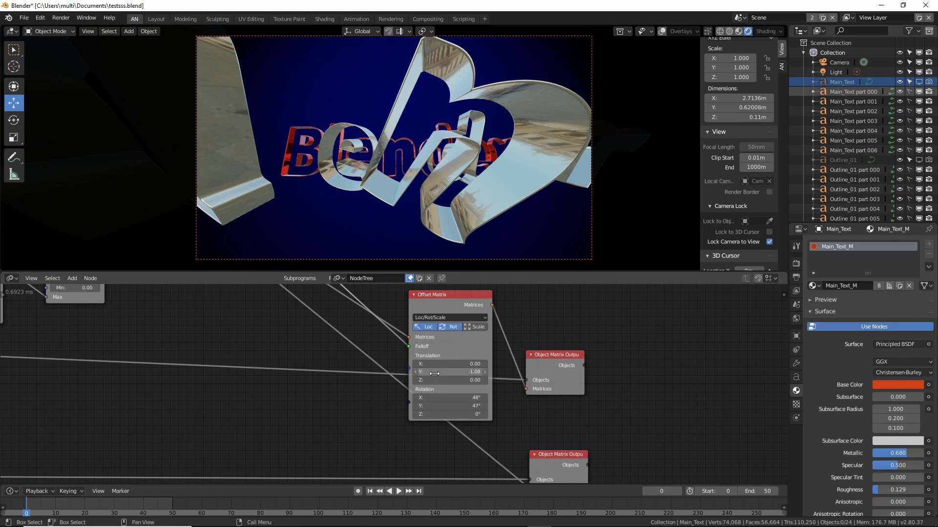
left_click_drag(434, 373, 349, 374)
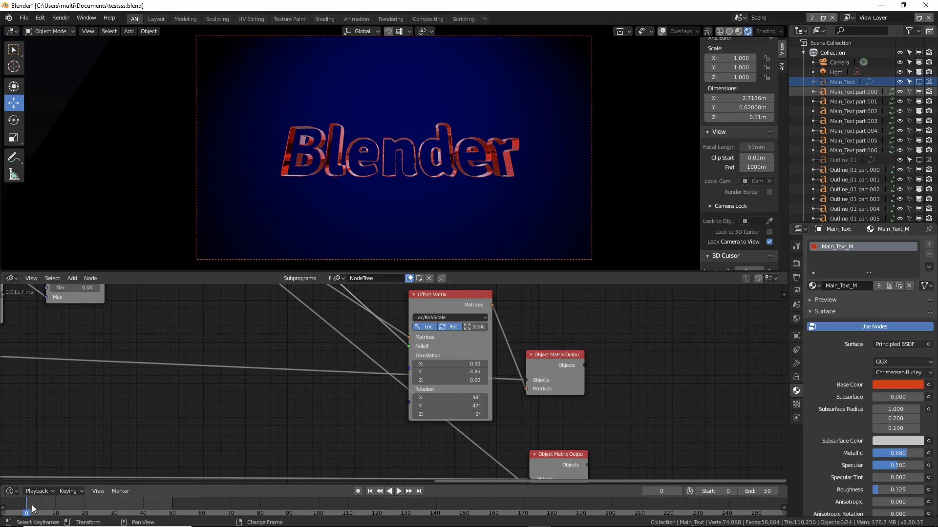
key("space")
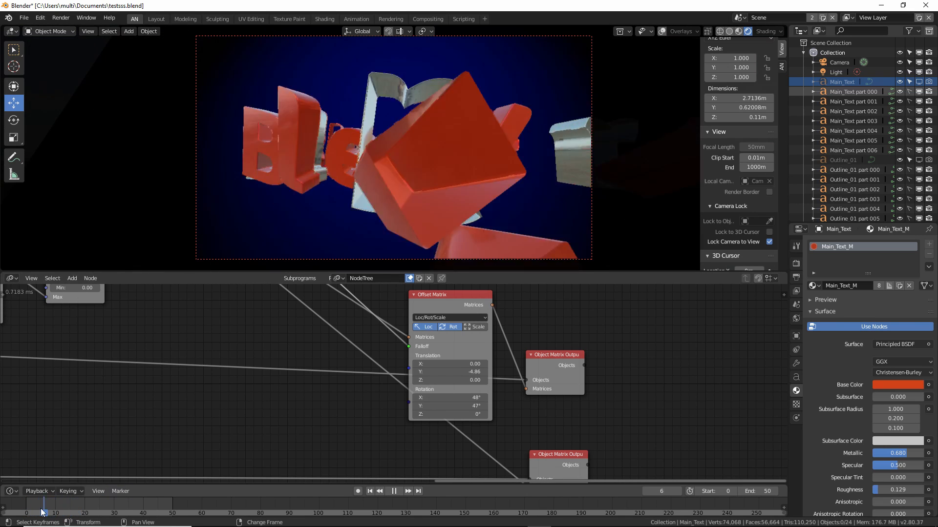
key("Escape")
Move the Outline_01 and Outline_02 Object Matrix Output nodes farther right to make room for another node
scroll(526, 402, "down", 3)
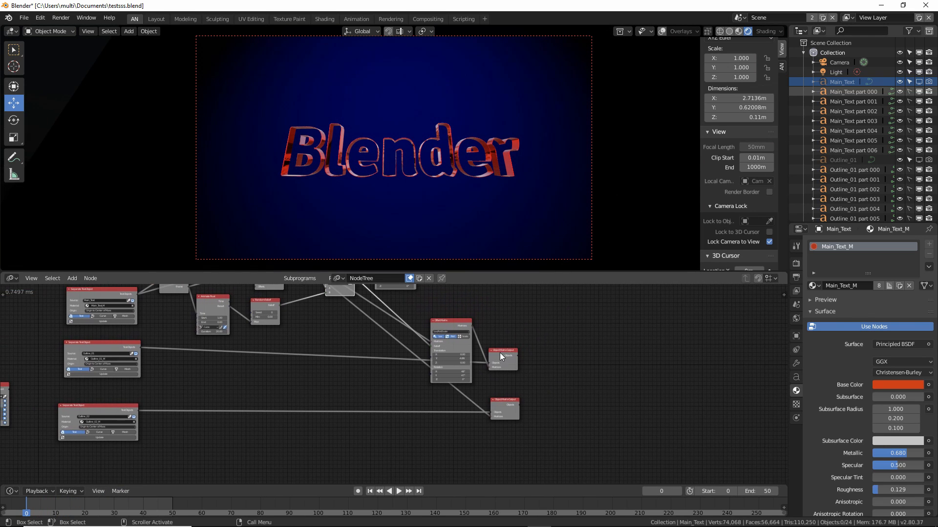
left_click_drag(500, 353, 584, 340)
left_click_drag(504, 400, 597, 394)
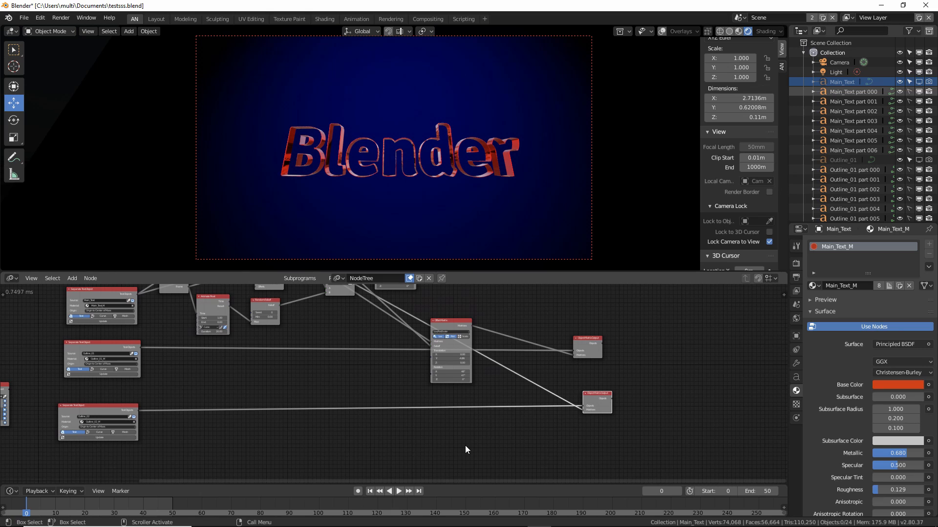
key("shift+a")
key("ctrl+a")
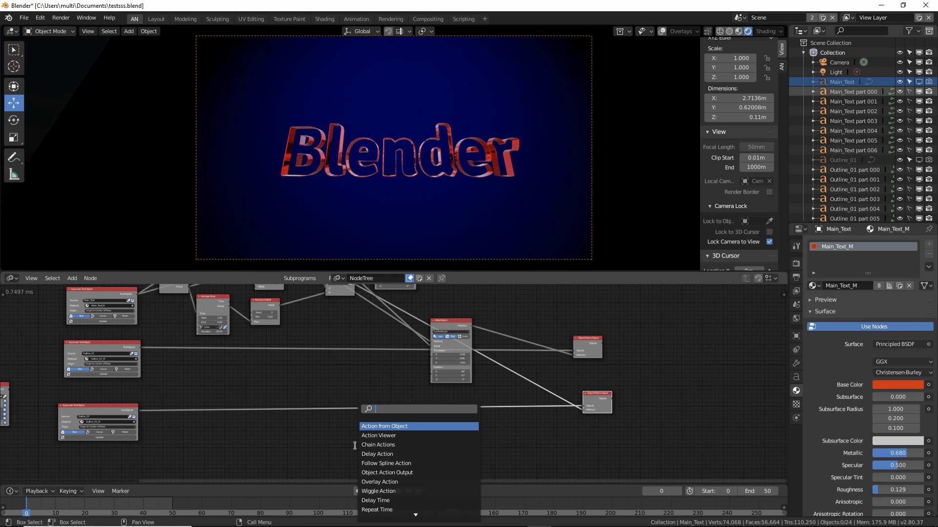
type("offse")
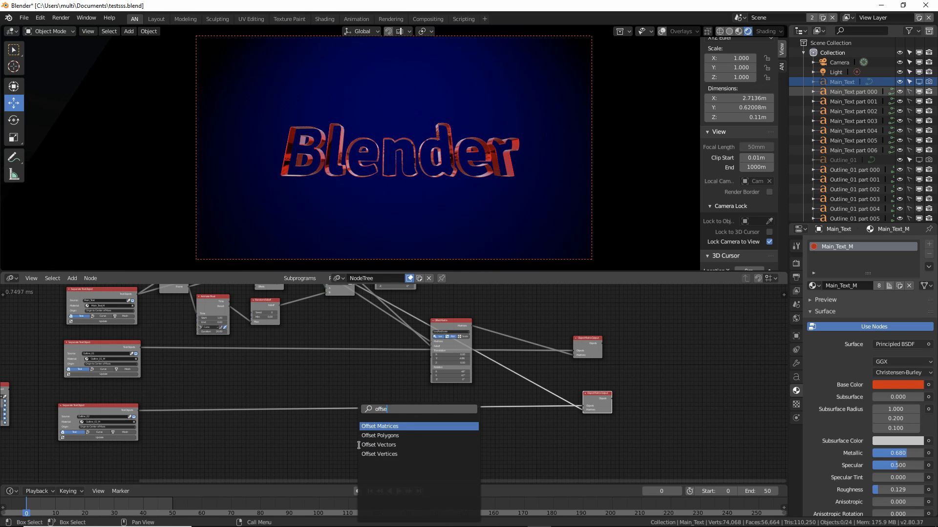
type("t m")
key("Return")
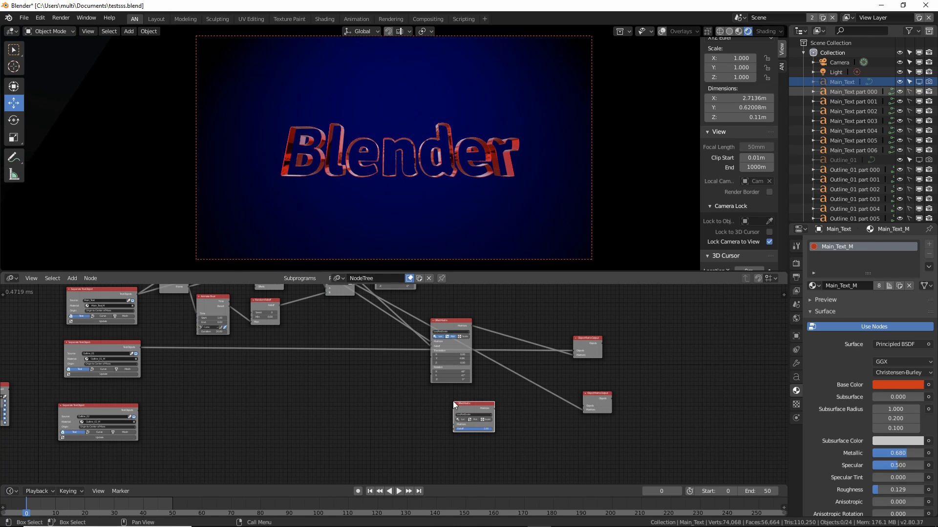
left_click(453, 401)
key("ctrl+z")
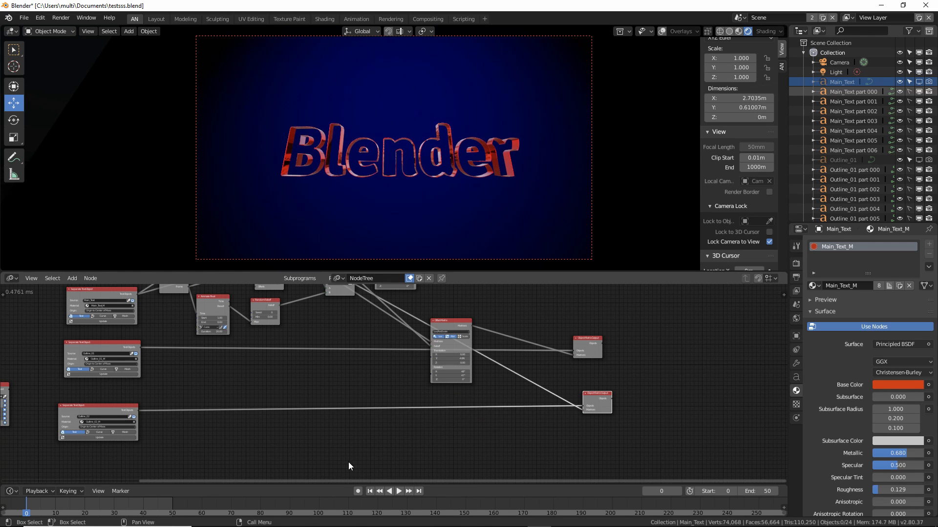
Insert an Offset Matrices node into the matrix link feeding the Outline_02 Object Matrix Output node
scroll(440, 452, "up", 4)
middle_click_drag(462, 428, 478, 370)
key("ctrl+a")
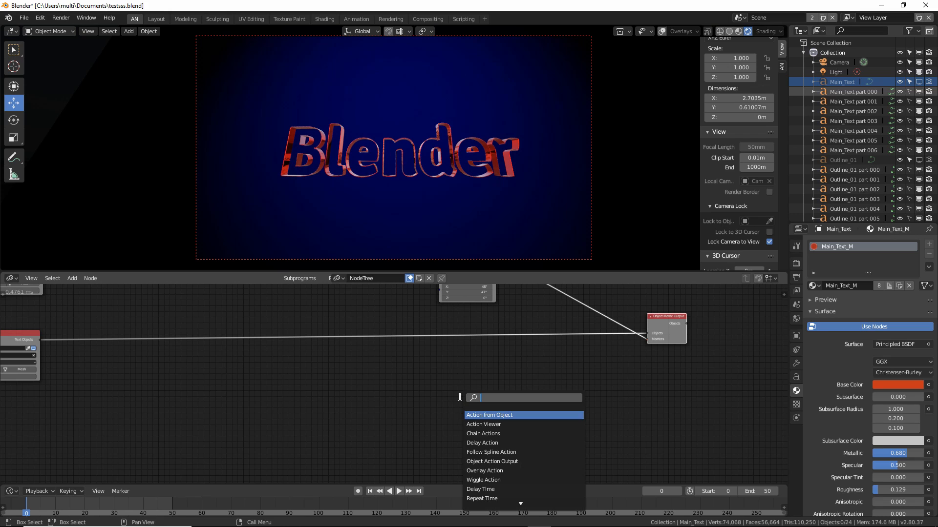
type("offset")
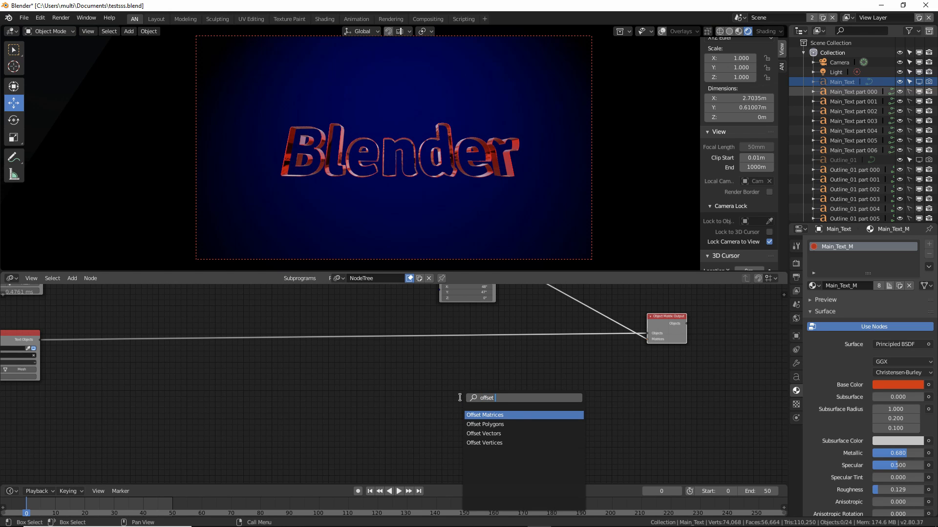
key("Return")
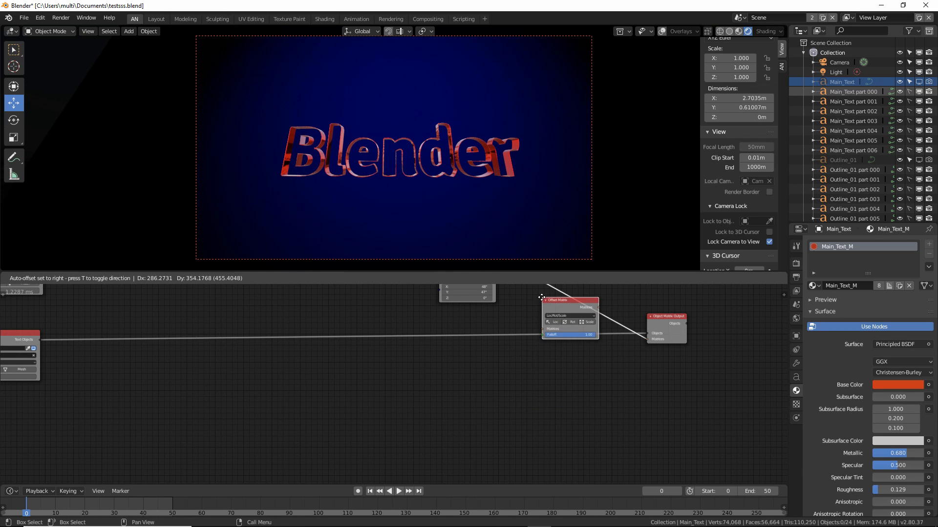
left_click(483, 372)
Enable location and rotation offsets on the Outline_02 Offset Matrix node
scroll(483, 372, "up", 4)
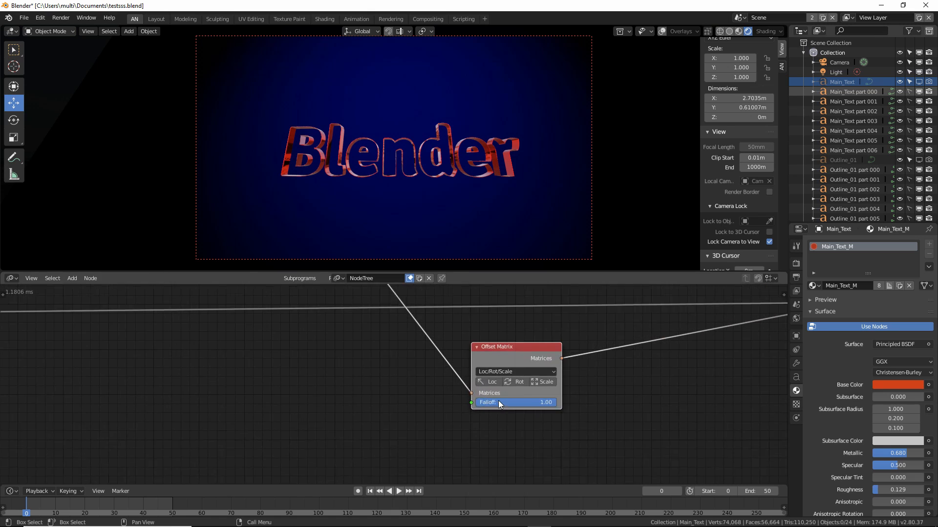
middle_click_drag(660, 368, 535, 344)
left_click(438, 355)
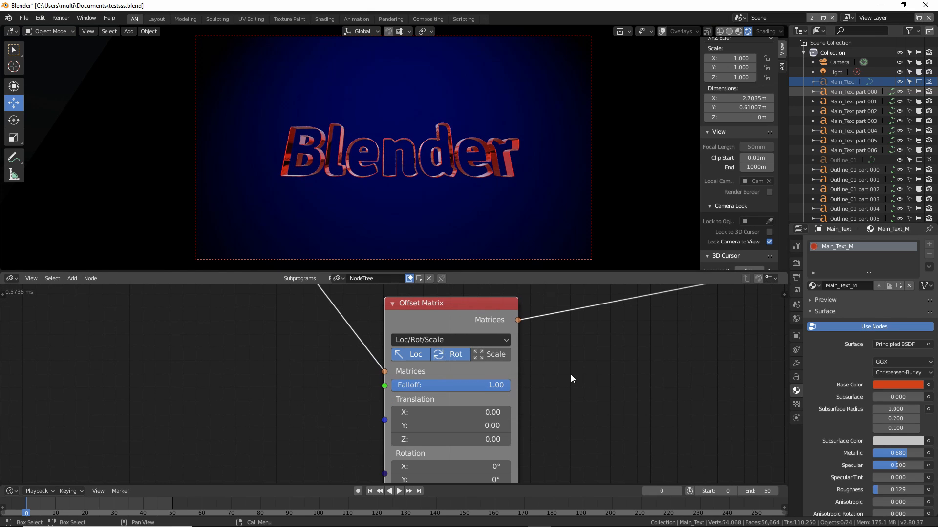
Set the Outline_02 Offset Matrix's Y translation to -1.32 and its X, Y and Z rotation to 136°
scroll(483, 322, "down", 2, "shift")
scroll(613, 396, "down", 2, "shift")
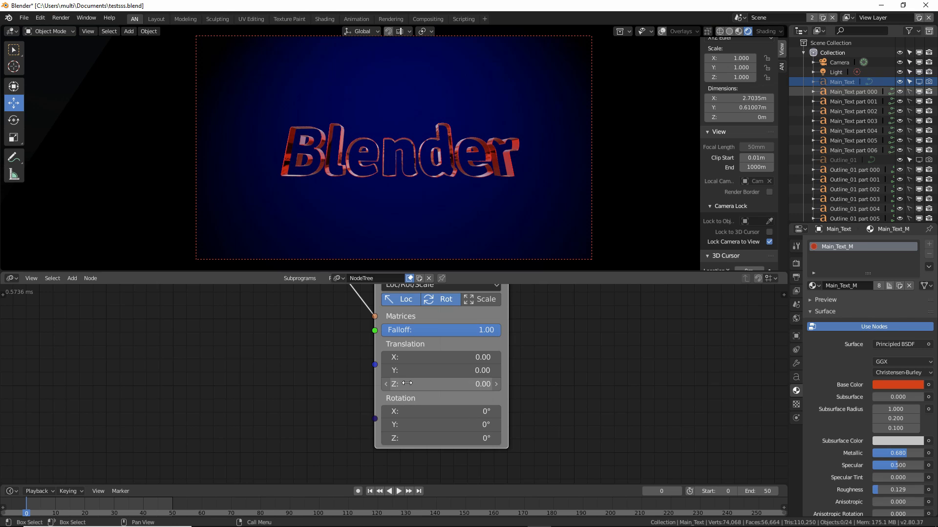
left_click_drag(407, 384, 366, 371)
type("0")
key("Return")
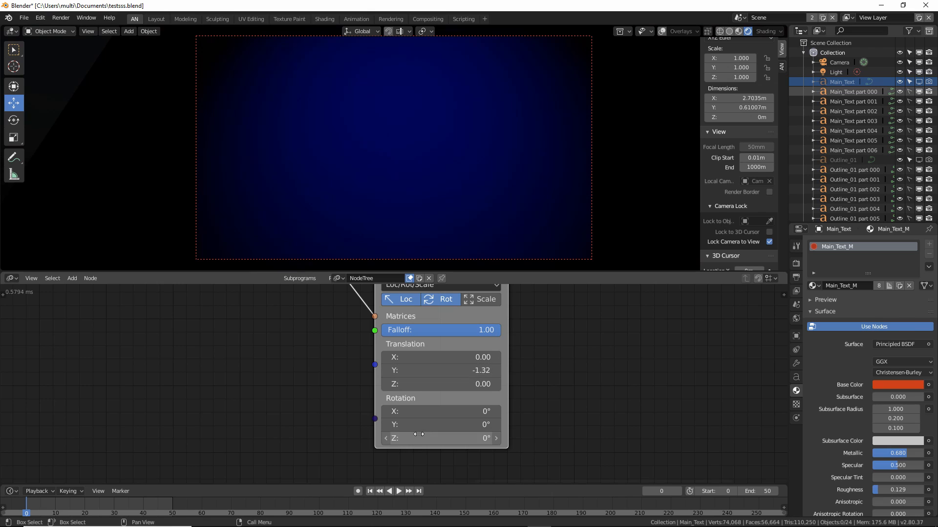
left_click_drag(418, 434, 495, 412)
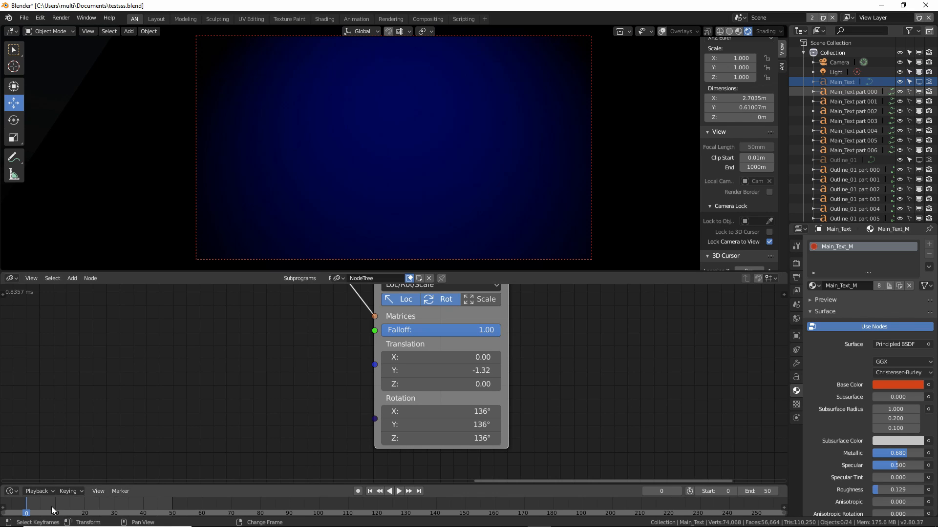
Play the animation to check the Outline_02 letters and lower their Offset Matrix's Falloff to 0.26
key("space")
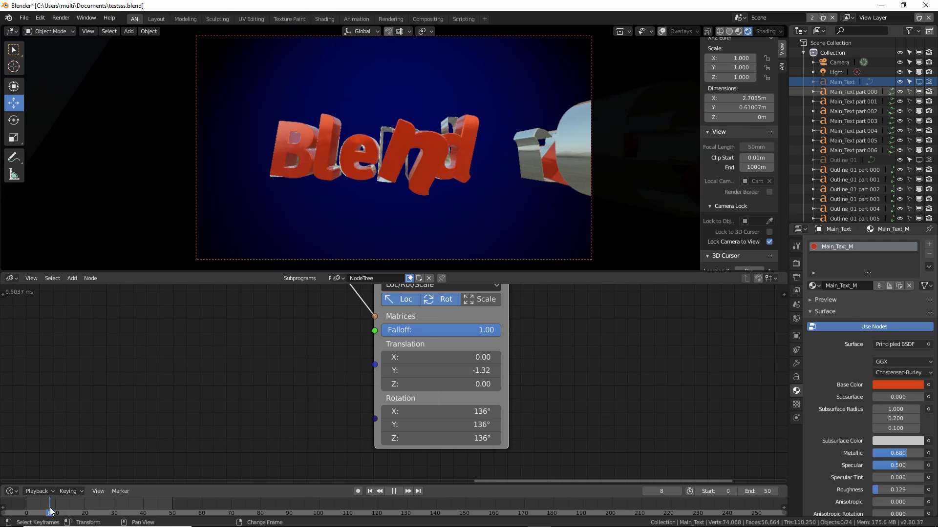
key("space")
scroll(445, 356, "down", 2)
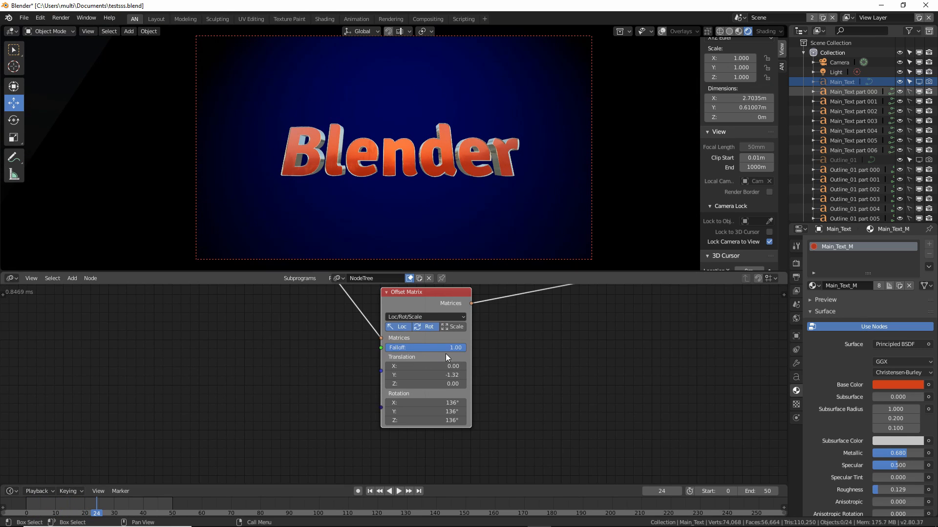
left_click_drag(453, 348, 406, 348)
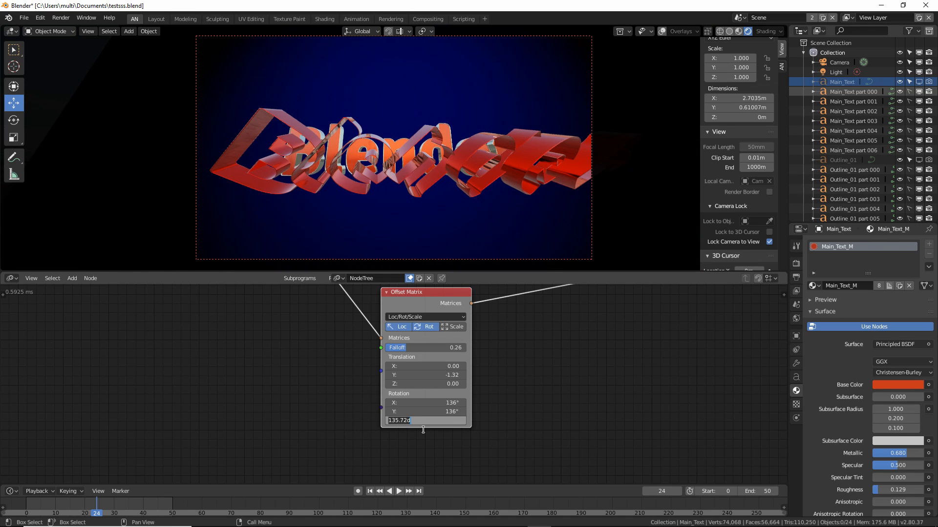
Set the Outline_02 Offset Matrix's Y rotation to 0°
left_click(452, 446)
left_click(414, 413)
type("0")
key("Return")
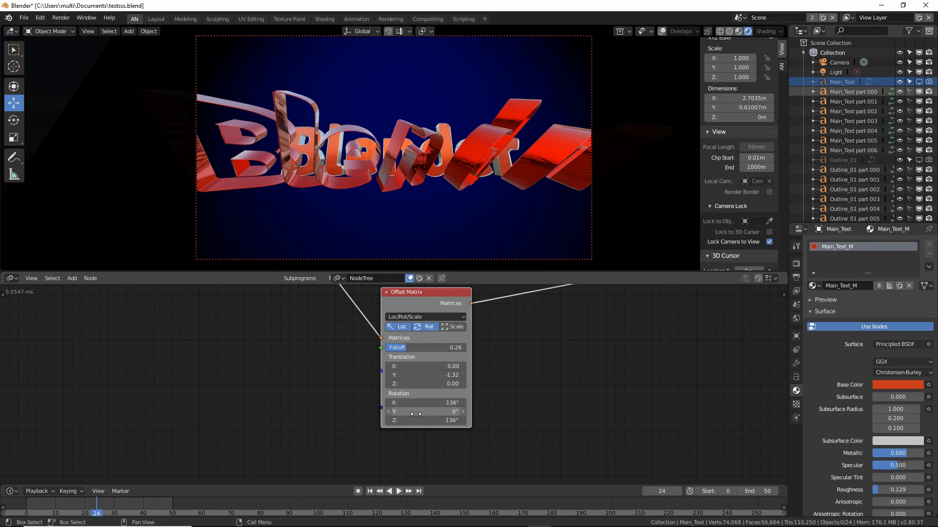
Play the animation again and lower the Outline_02 Offset Matrix's Falloff to 0.00
key("space")
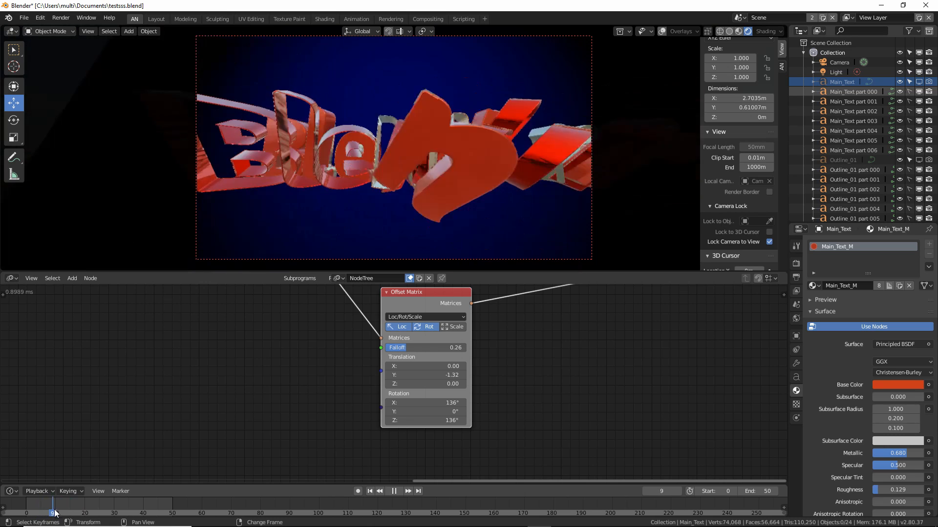
key("space")
mouse_move(404, 349)
left_mouse_down()
mouse_move(430, 348)
mouse_move(385, 348)
left_mouse_up()
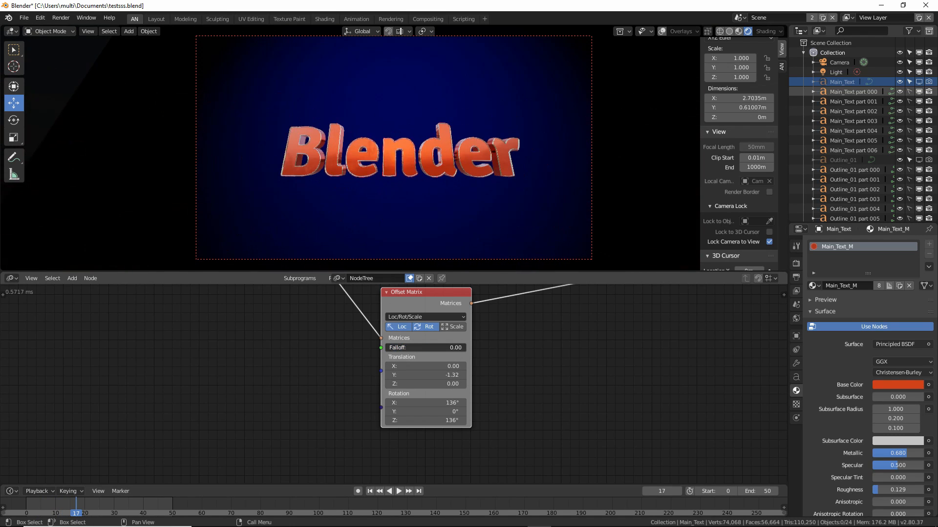
Link the Mix Falloffs output to the Falloff input of the Outline_02 Offset Matrix node and play the animation to check it
scroll(505, 364, "down", 5)
middle_click_drag(310, 379, 392, 447)
key("ctrl+space")
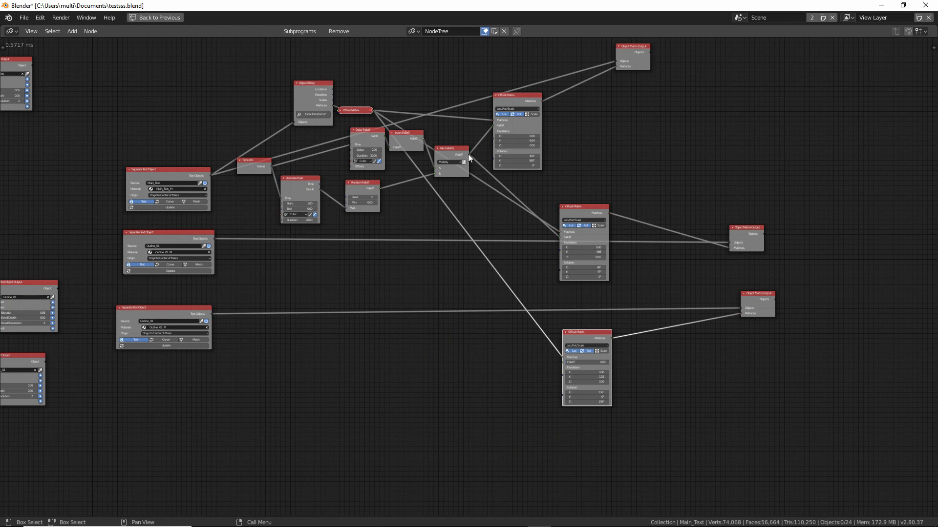
left_click_drag(467, 154, 562, 362)
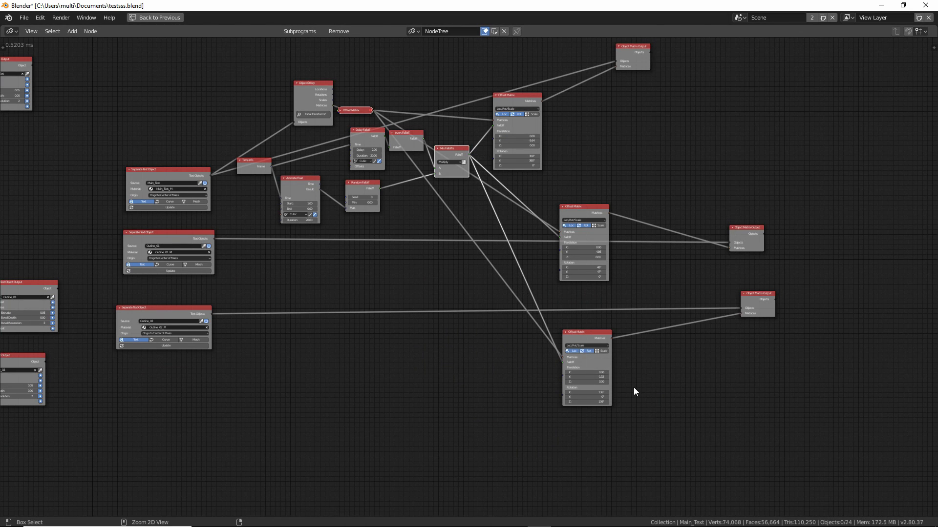
key("ctrl+space")
key("shift+ctrl+space")
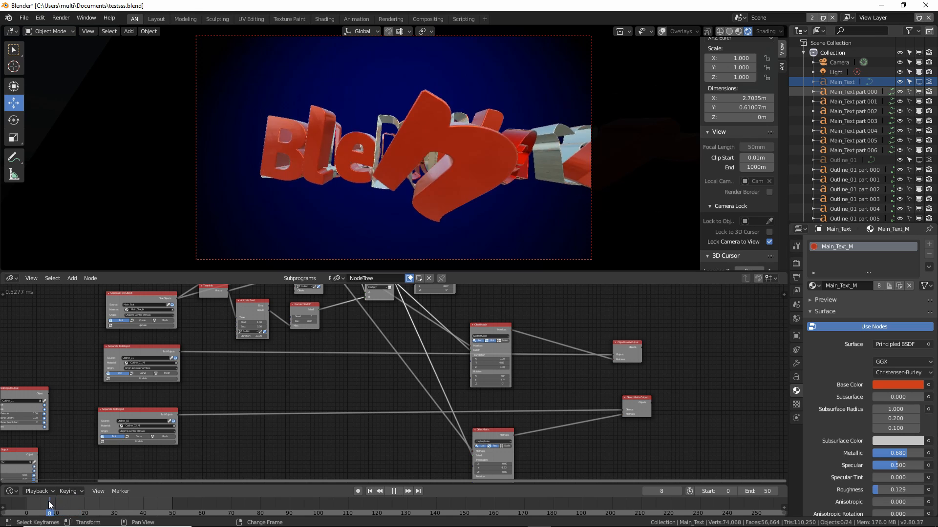
key("space")
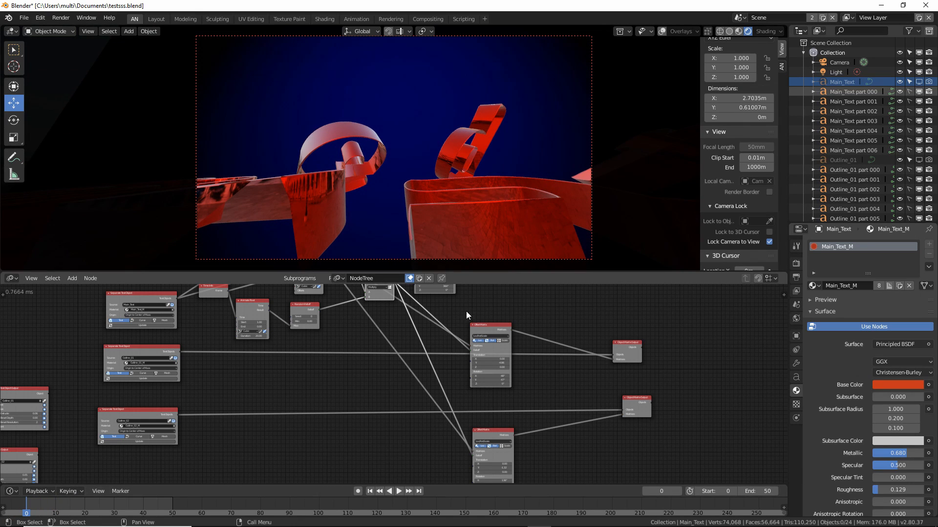
Set the Outline_01 Offset Matrix's Y translation to -5.10
scroll(549, 358, "up", 3)
middle_click_drag(599, 333, 573, 368)
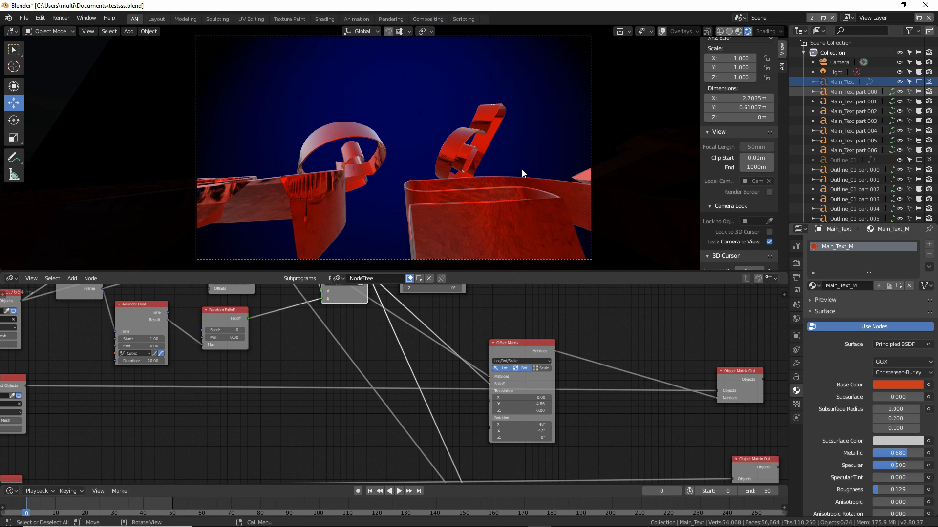
middle_click_drag(584, 368, 481, 323)
left_click_drag(424, 360, 412, 360)
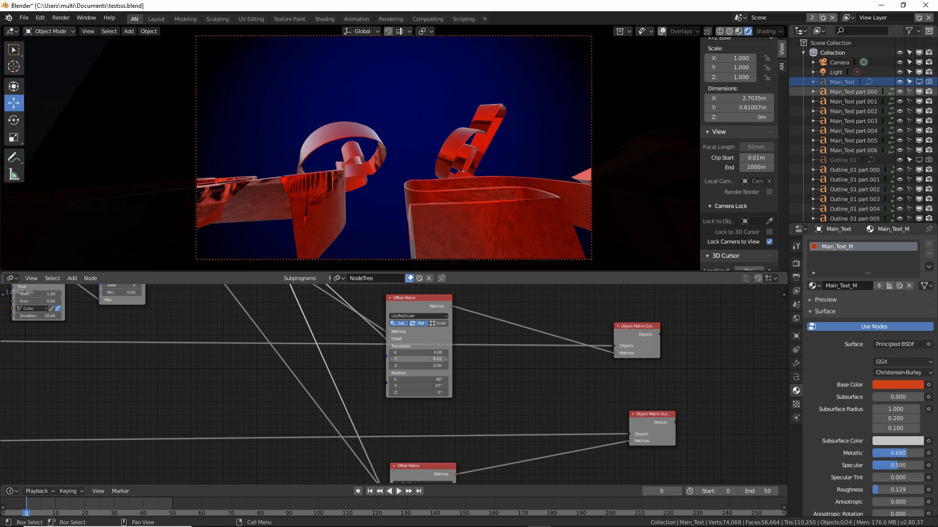
Set the Outline_02 Offset Matrix's Y translation to -4.65 and run through the first frames to check the letters
scroll(503, 425, "down", 8, "shift")
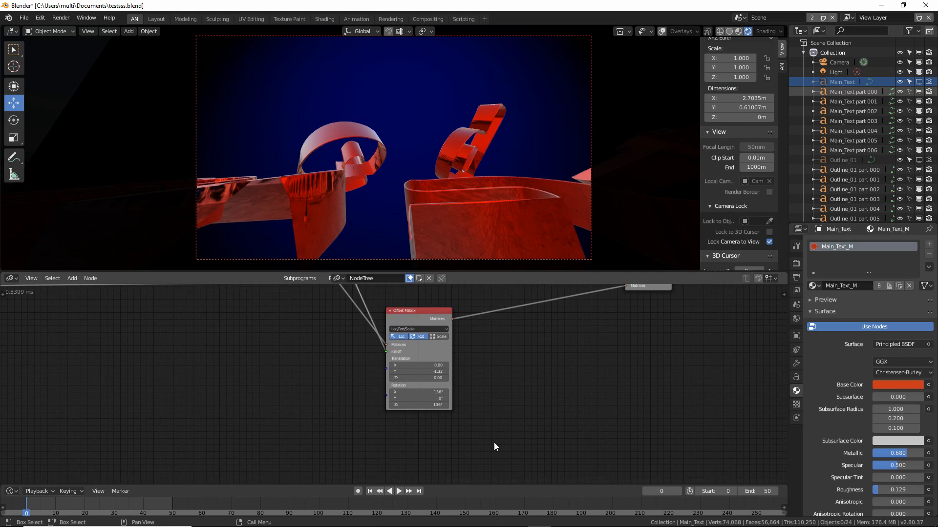
mouse_move(417, 373)
left_mouse_down()
mouse_move(378, 372)
mouse_move(416, 374)
left_mouse_up()
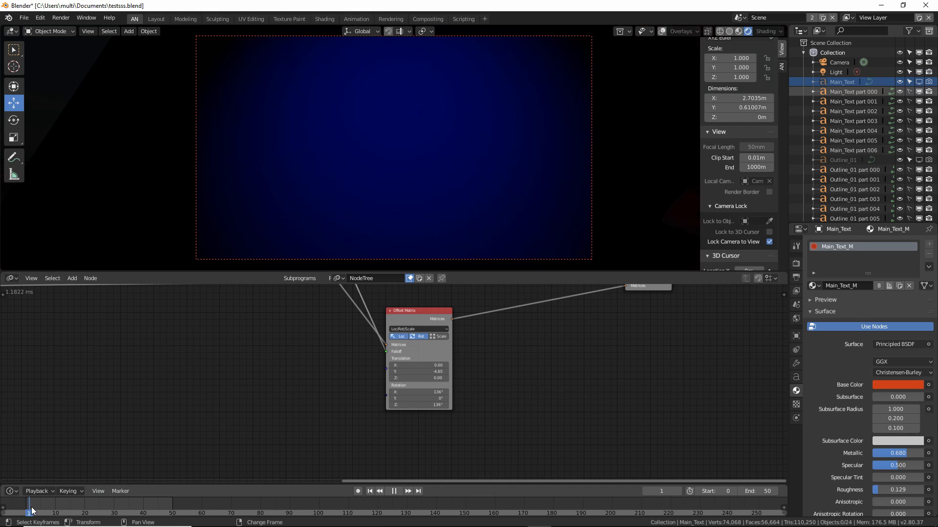
left_click_drag(32, 510, 73, 510)
Move the Outline_01 and Outline_02 Object Matrix Output nodes slightly farther right of their Offset Matrix nodes
scroll(537, 420, "right", 6, "ctrl")
scroll(537, 390, "up", 5, "shift")
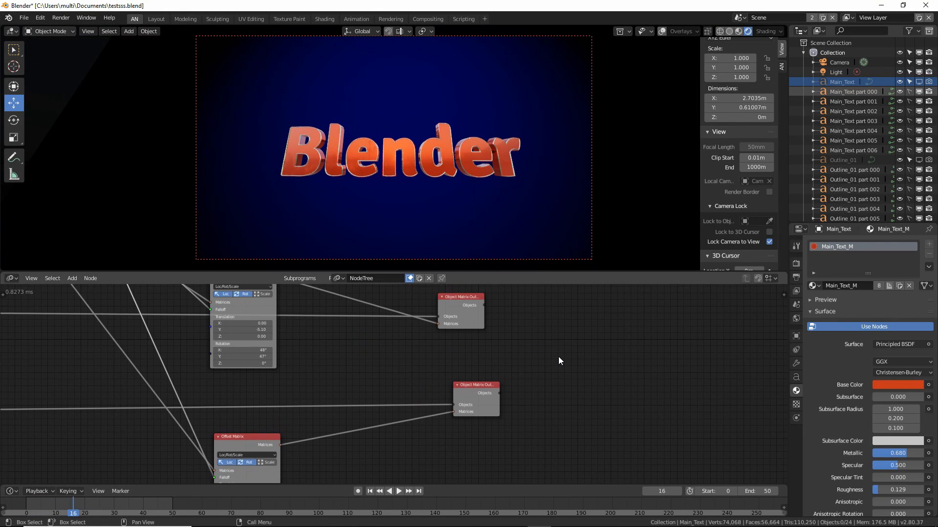
key("ctrl+space")
scroll(567, 259, "up", 2)
scroll(592, 191, "up", 2, "shift")
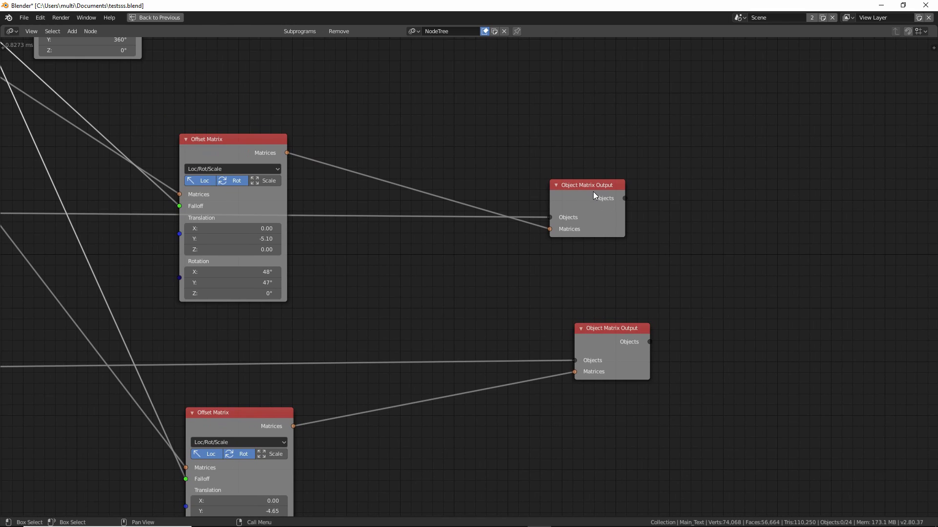
left_click_drag(606, 329, 616, 327)
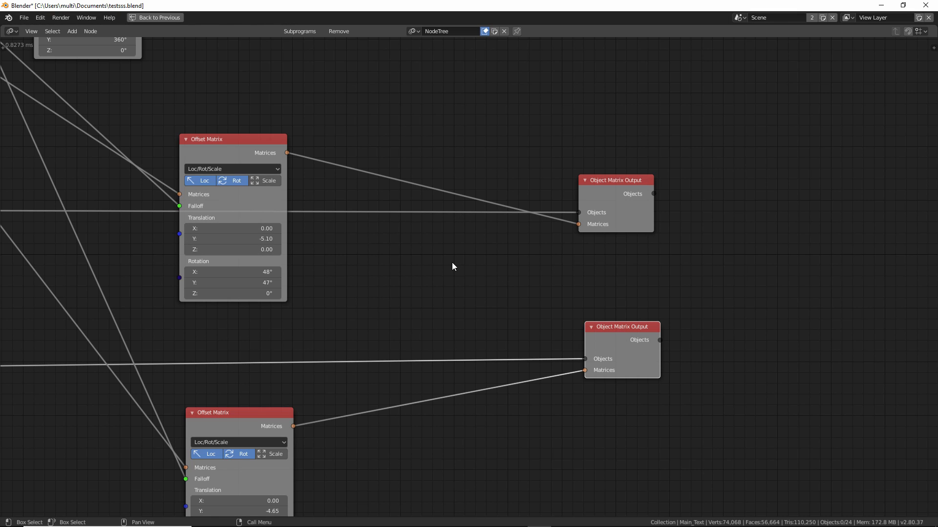
Add an unlinked Switch node above the link between the Outline_01 Offset Matrix and its Object Matrix Output
scroll(452, 263, "down", 2)
scroll(469, 288, "left", 4, "ctrl")
scroll(469, 288, "up", 1, "shift")
left_click_drag(396, 209, 465, 145)
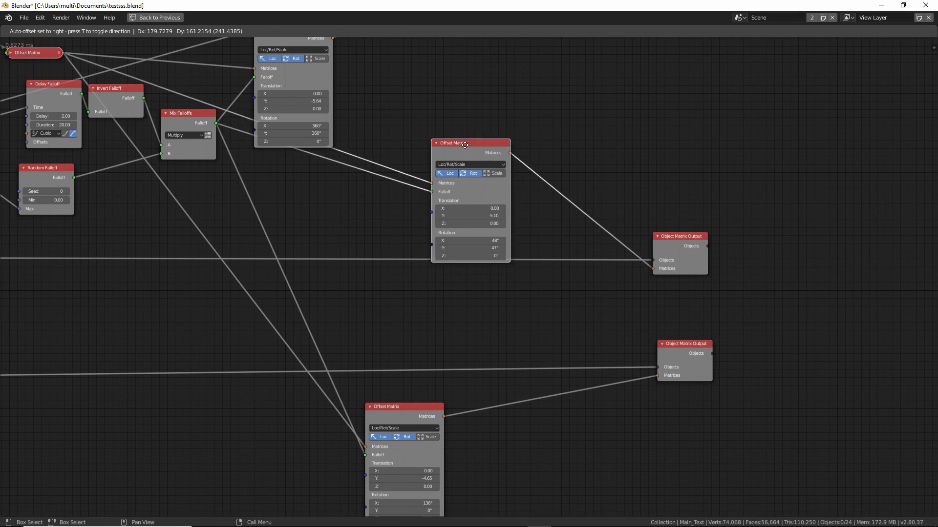
right_click(464, 145)
key("ctrl+a")
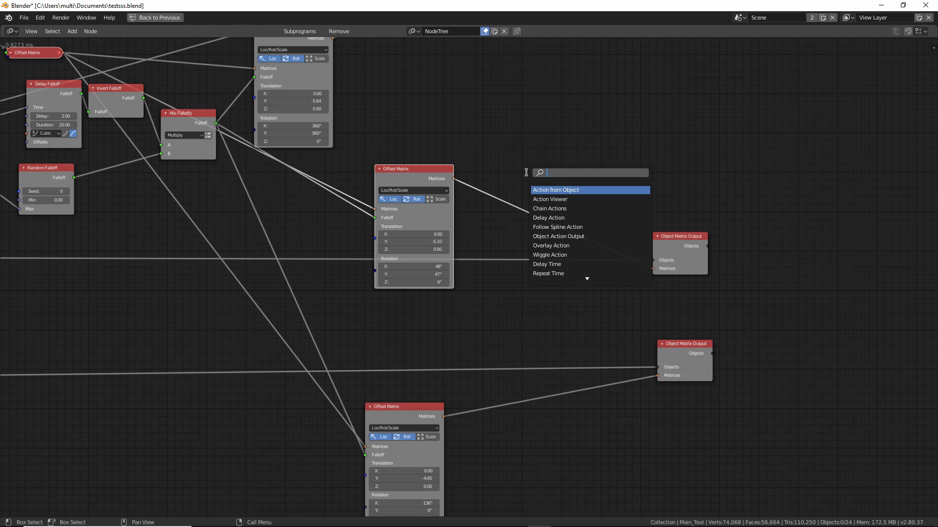
type("swit")
key("Return")
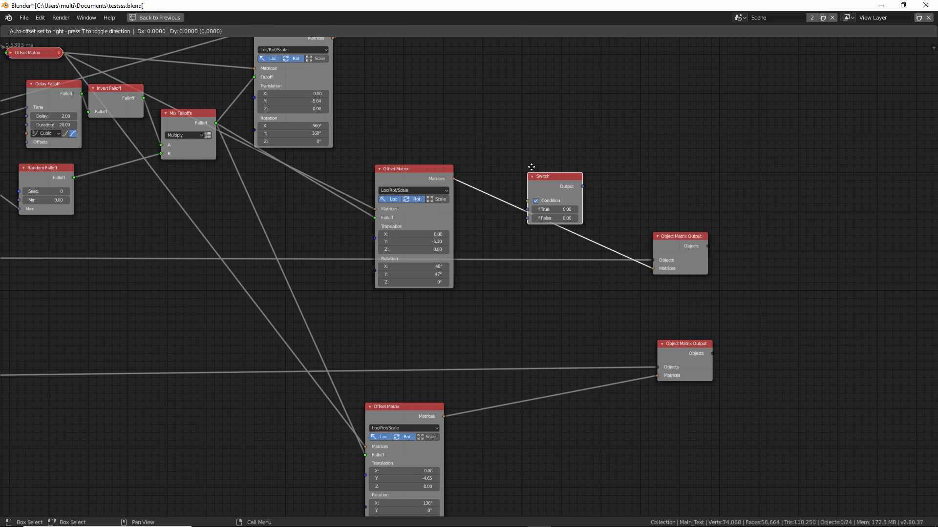
left_click(527, 98)
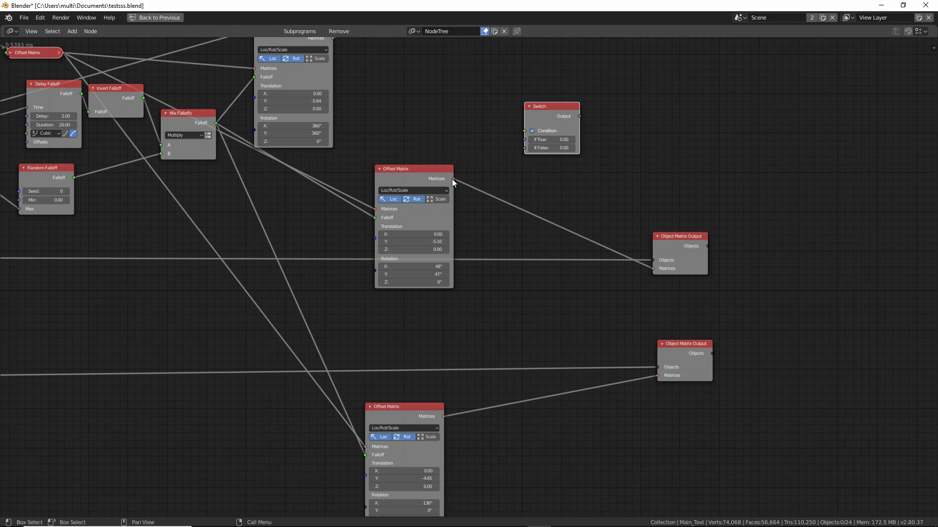
Link the Outline_01 Offset Matrix's output to the Switch's If True input and the Main_Text Offset Matrix's output to If False
left_click_drag(453, 179, 525, 139)
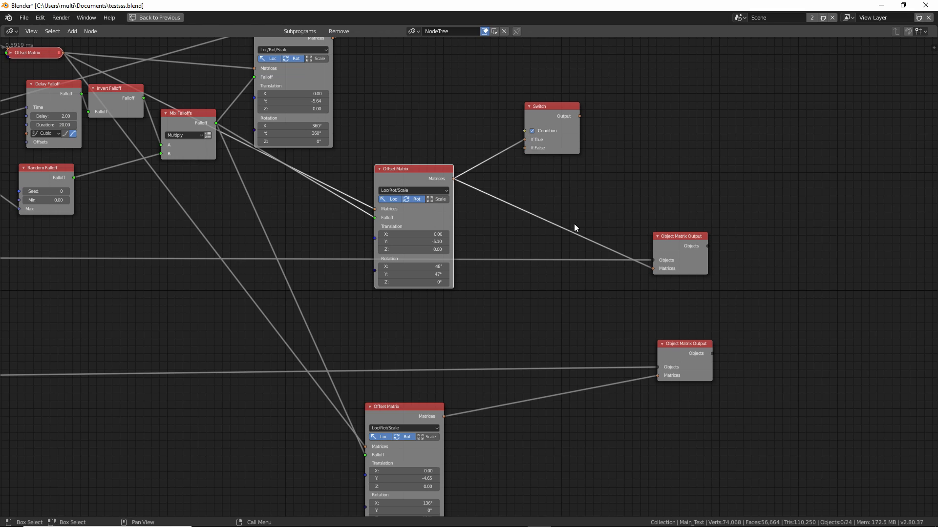
scroll(394, 95, "down", 1)
middle_click_drag(390, 99, 376, 164)
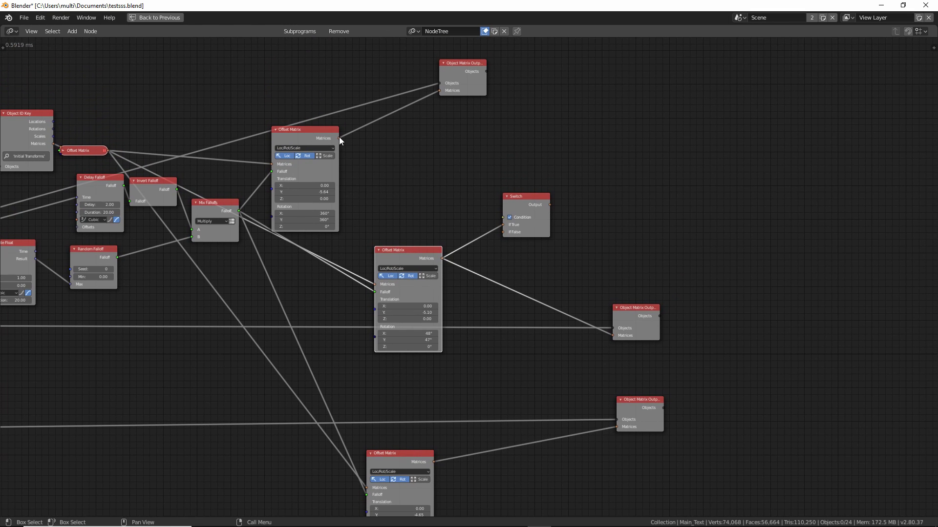
left_click_drag(339, 138, 503, 232)
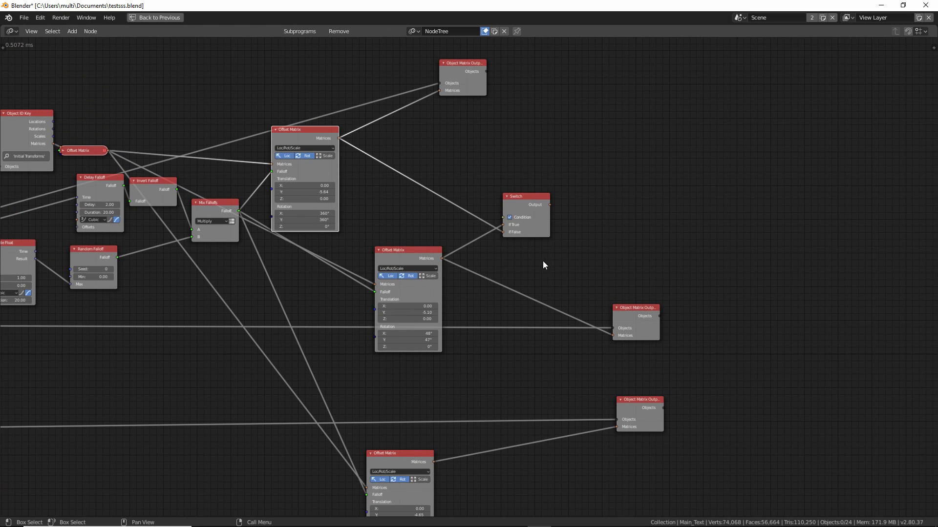
Duplicate the Switch node near the Outline_02 output and link the Outline_02 Offset Matrix's output to the copy's If True input
middle_click_drag(543, 260, 519, 216)
left_click(505, 152)
key("shift+d")
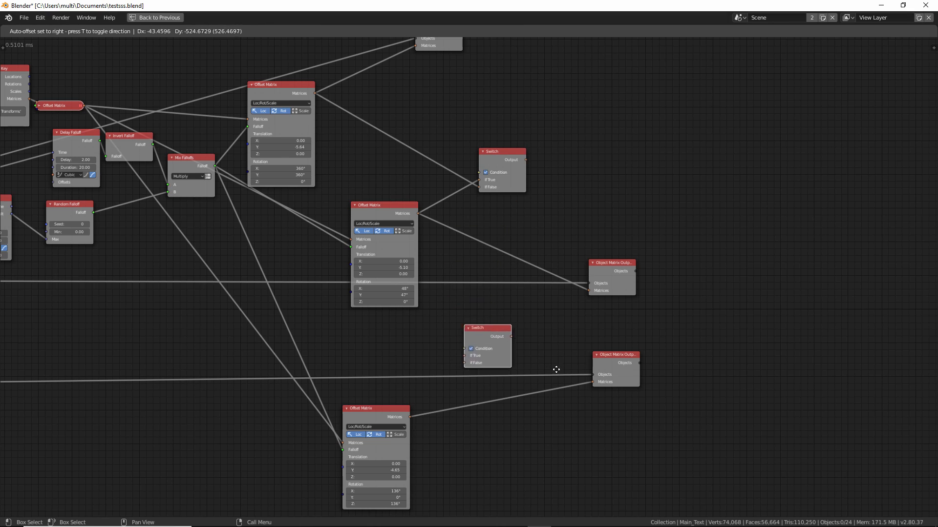
left_click(580, 357)
scroll(549, 357, "up", 2)
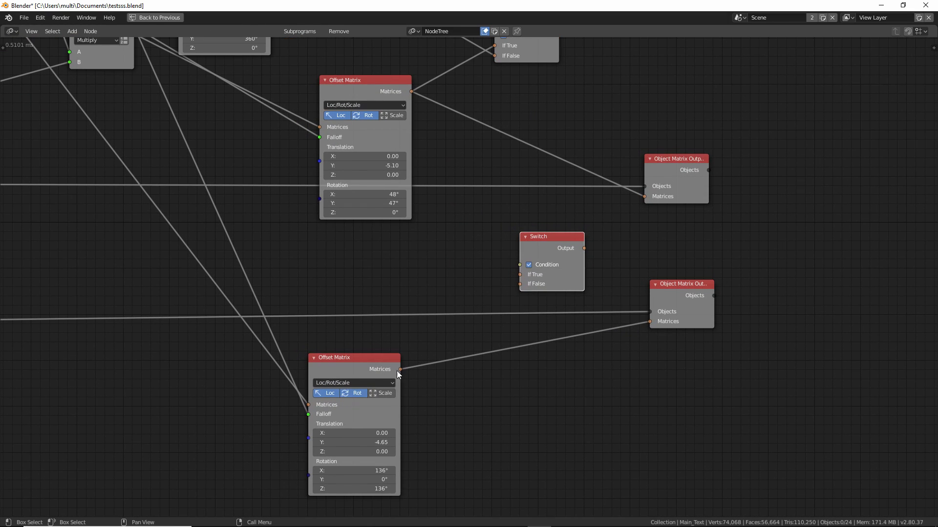
left_click_drag(399, 371, 519, 276)
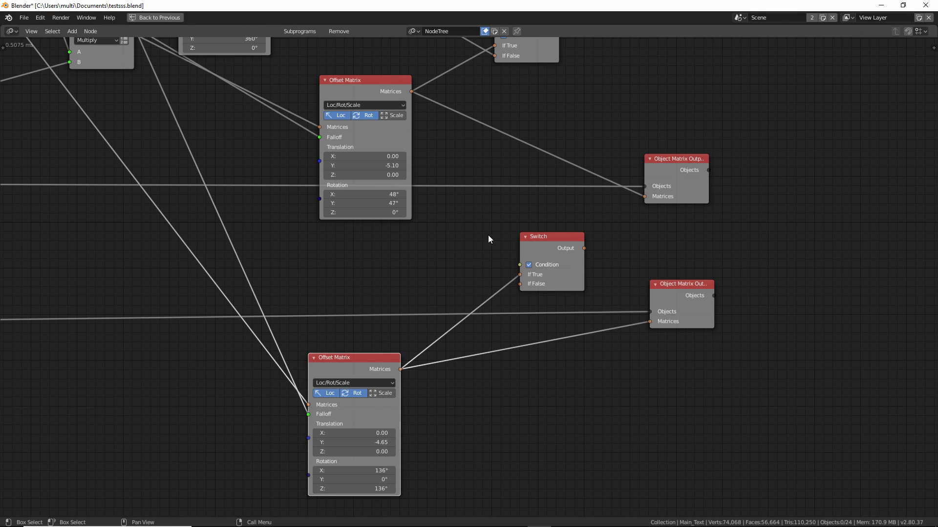
Link the Main_Text Offset Matrix's output to the If False input of the Outline_02 Switch
middle_click_drag(418, 180, 421, 269)
scroll(420, 270, "down", 4)
left_click_drag(326, 85, 509, 347)
scroll(583, 330, "up", 2)
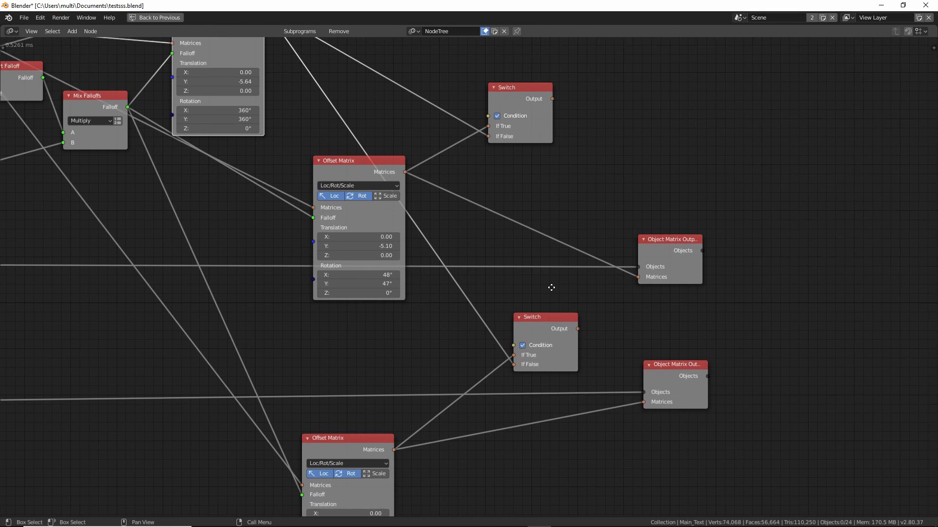
Link both Switch outputs to the Matrices inputs of their Object Matrix Output nodes and reposition those output nodes beside the switches
middle_click_drag(583, 331, 492, 296)
left_click_drag(493, 294, 557, 367)
left_click_drag(466, 64, 552, 242)
left_click_drag(449, 54, 483, 155)
left_click_drag(575, 215, 607, 182)
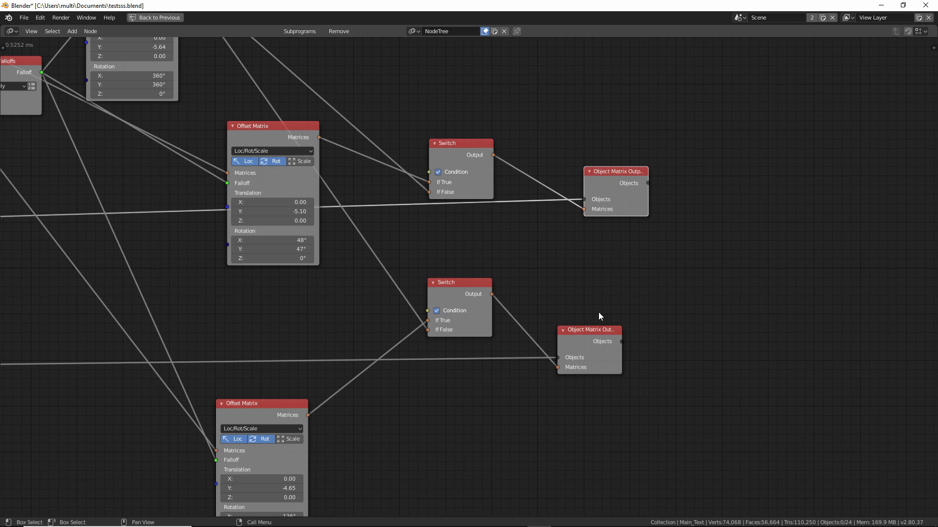
left_click_drag(586, 331, 623, 310)
Restore the multi-editor layout and play the letter animation in the 3D viewport
key("ctrl+space")
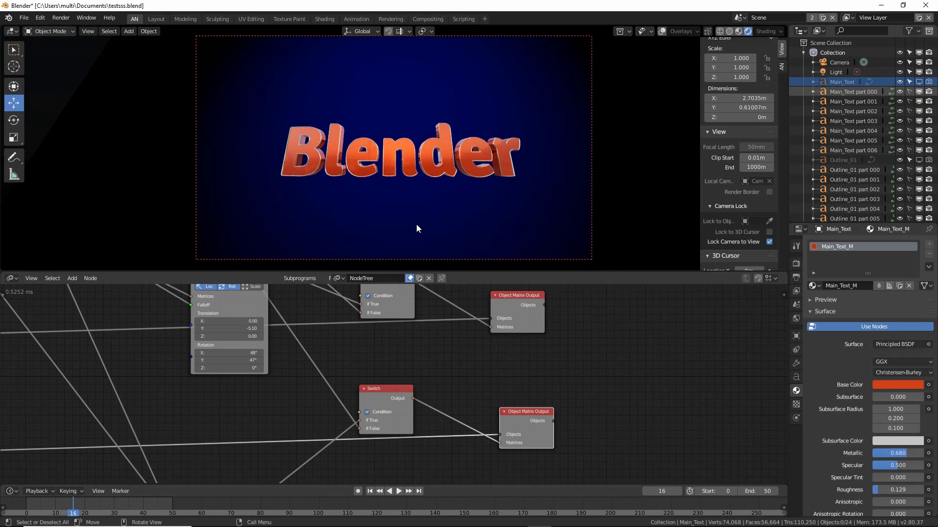
key("space")
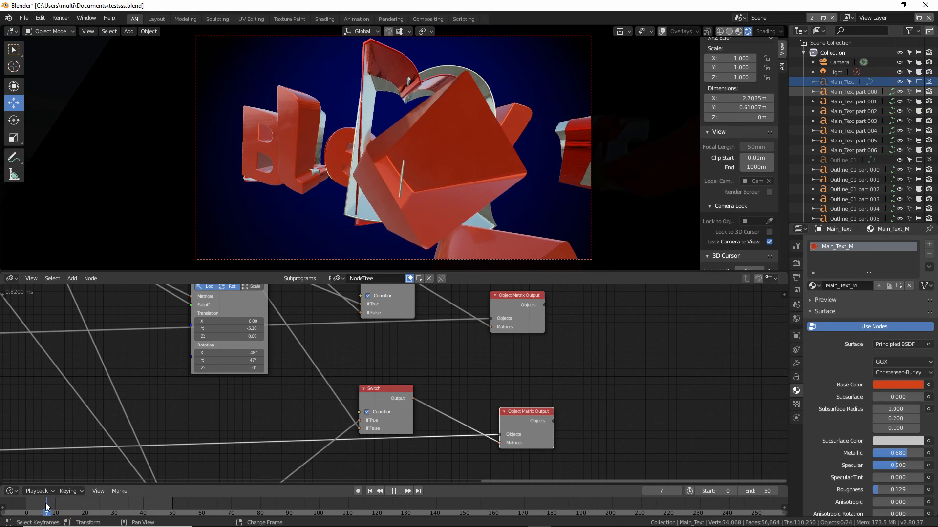
key("space")
scroll(405, 332, "left", 3)
scroll(406, 331, "up", 1)
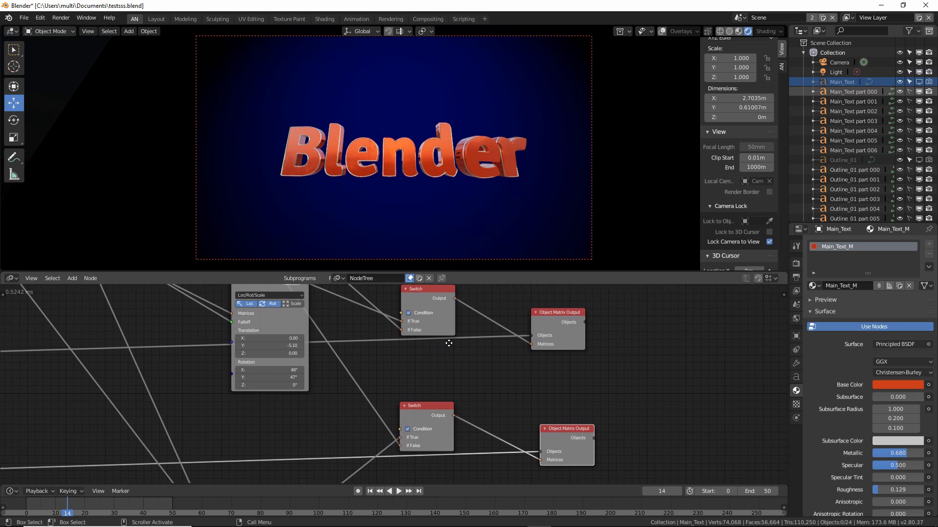
Turn off Condition on both Switch nodes and preview the animation, stopping at frame 7
left_click(424, 320)
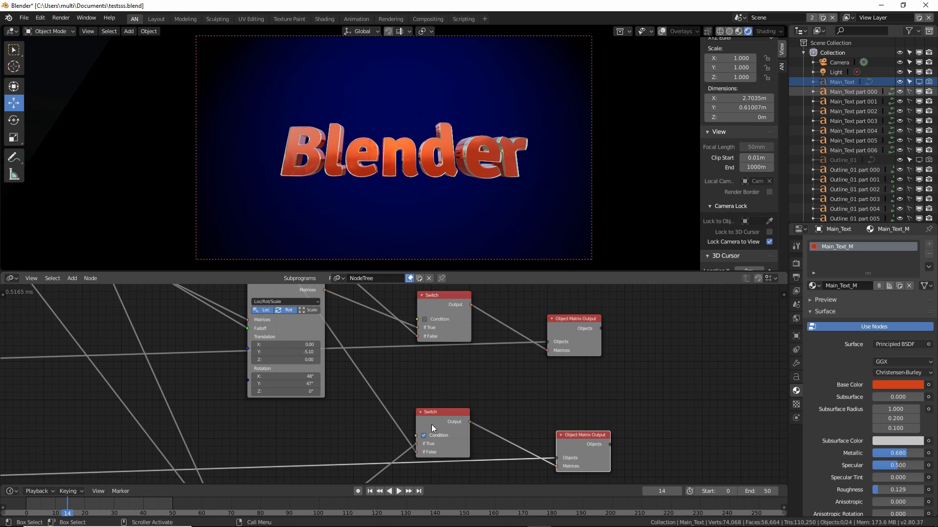
left_click(426, 436)
key("space")
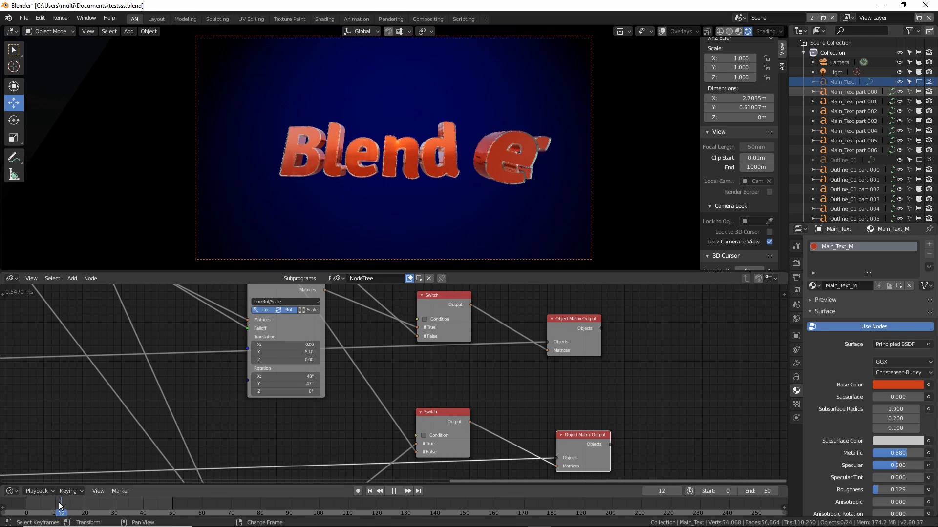
left_click(50, 513)
left_click_drag(50, 514, 47, 513)
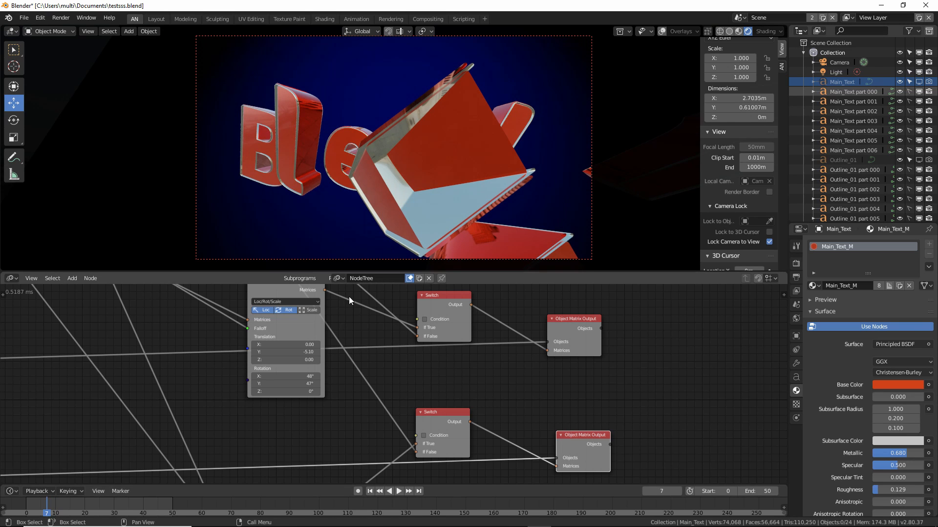
Set the Main_Text Offset Matrix's translation to X 1.17 and Y -5.10, and scrub the animation to frame 36
middle_click_drag(349, 297, 448, 298)
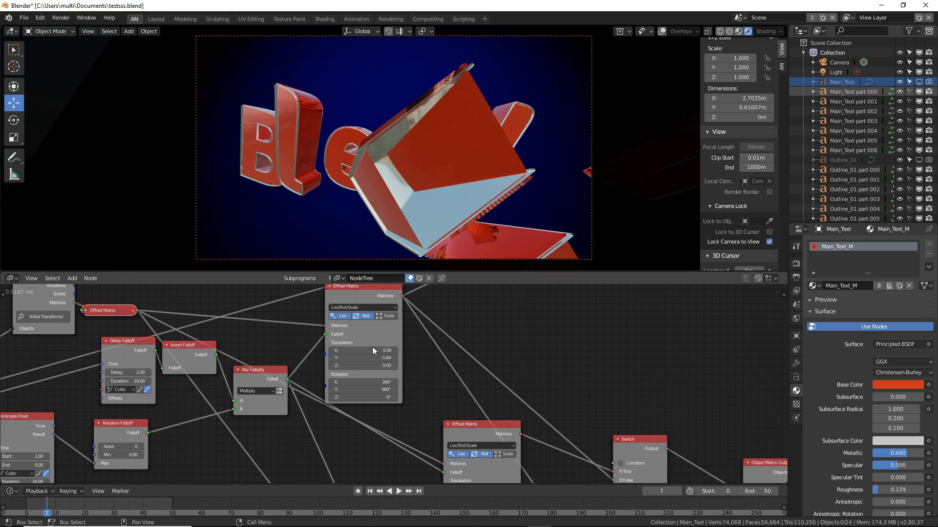
scroll(441, 369, "up", 3)
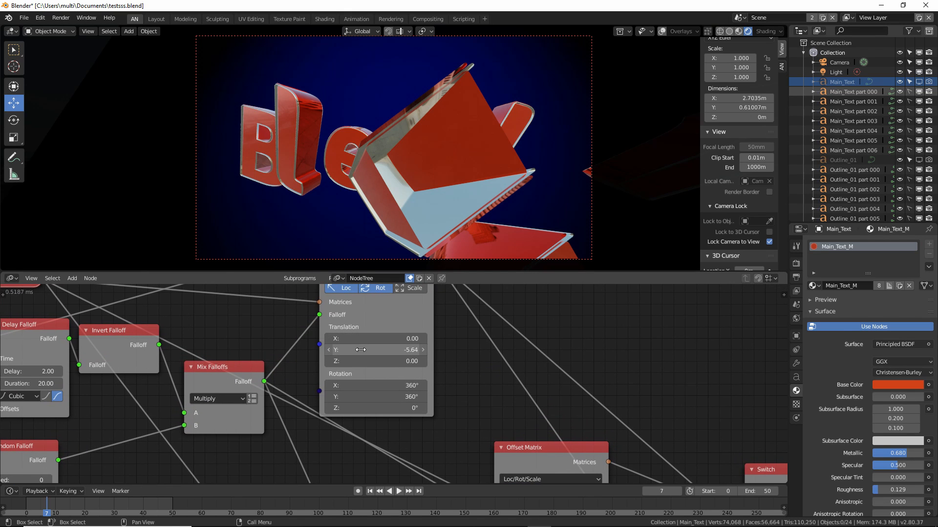
left_click_drag(359, 350, 396, 339)
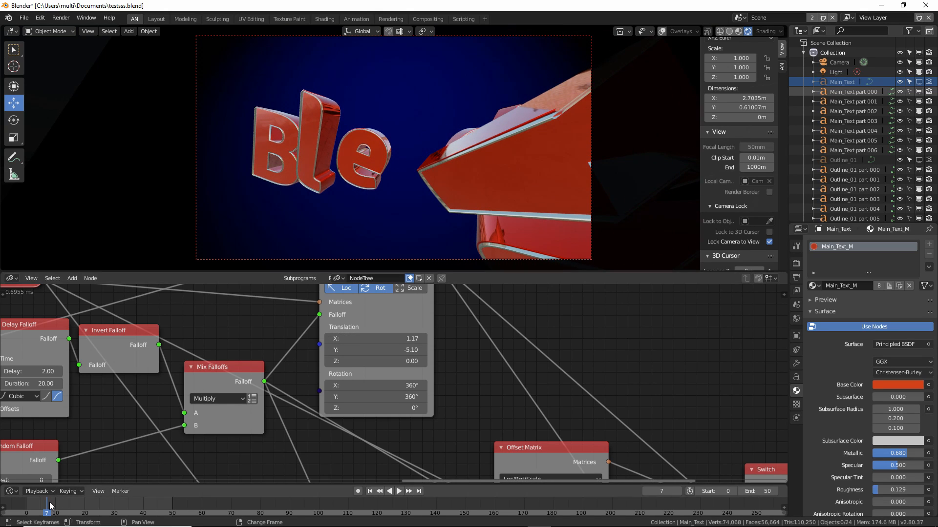
key("space")
left_click_drag(54, 508, 132, 513)
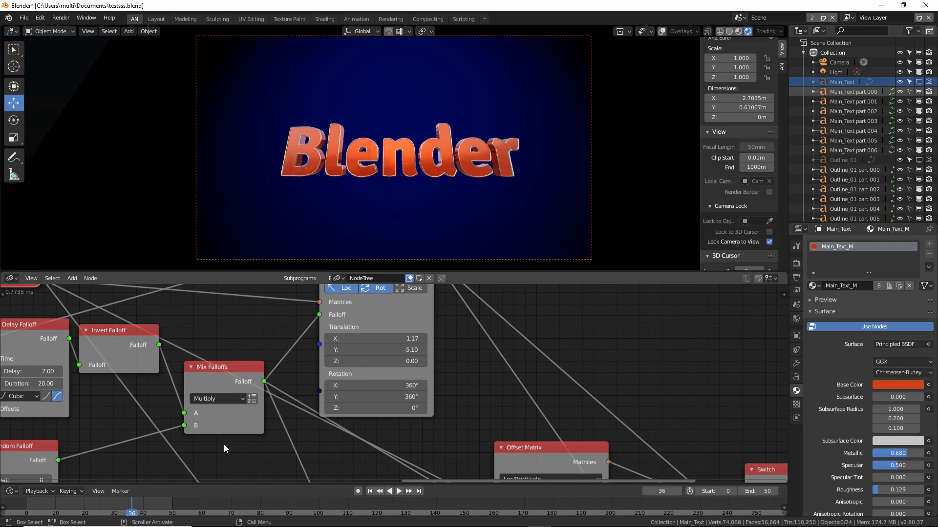
Examine the overall node tree and replay the letter animation from the first frame
key("space")
middle_click_drag(761, 454, 322, 341)
scroll(424, 381, "down", 2)
scroll(423, 382, "down", 5)
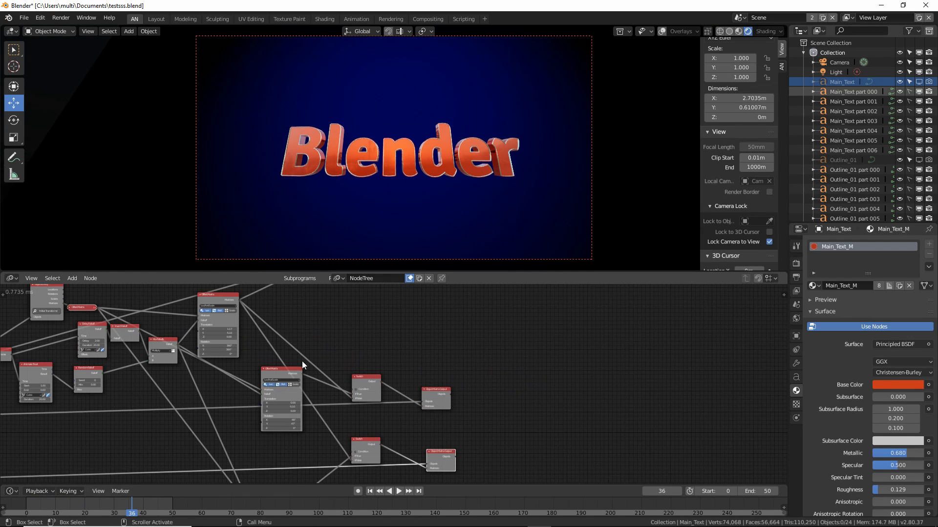
middle_click_drag(464, 347, 456, 322)
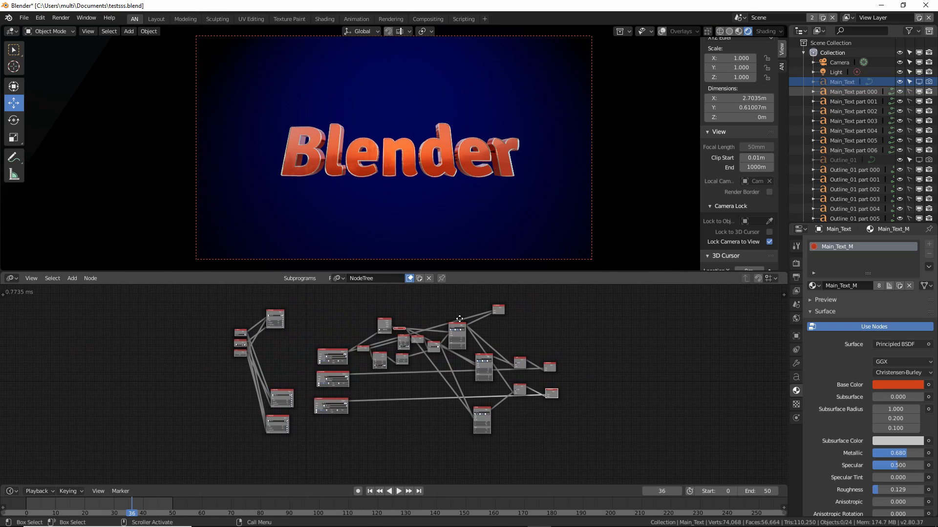
scroll(446, 383, "up", 4)
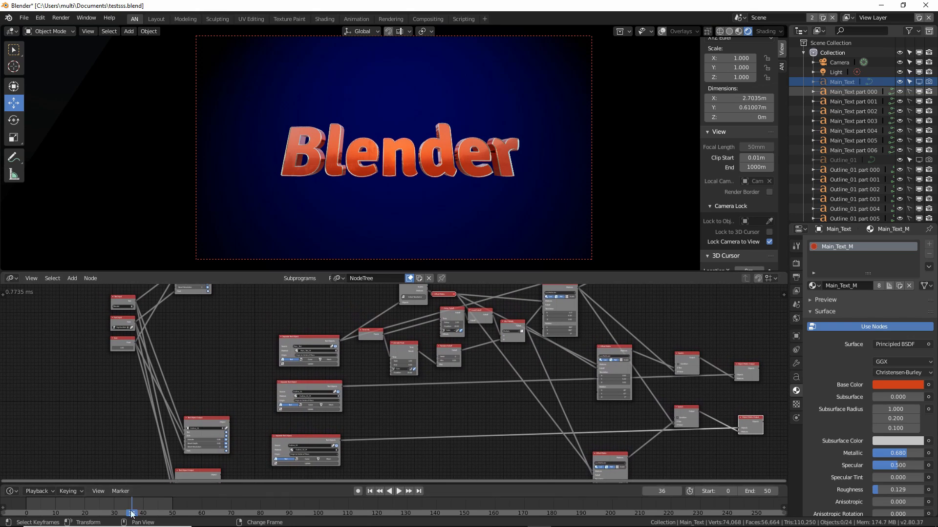
left_click(27, 508)
key("space")
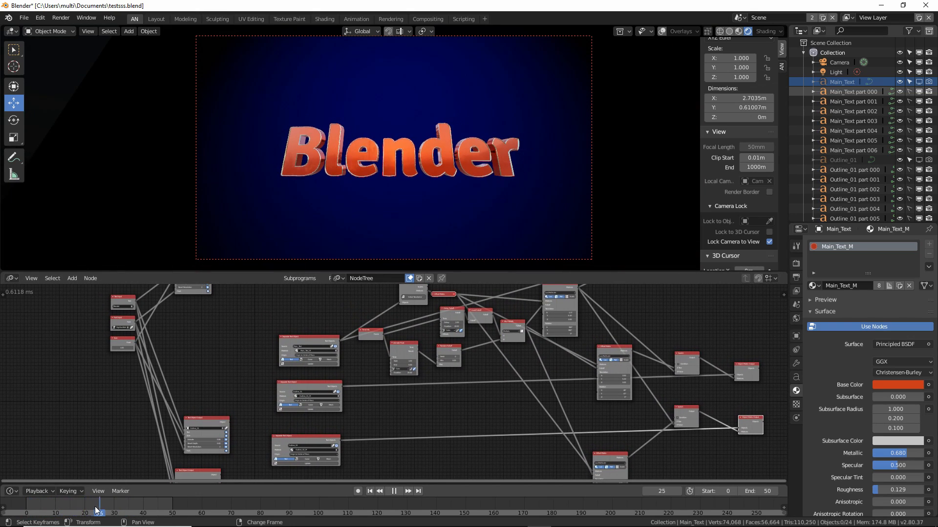
key("space")
Examine the text, font and size inputs, the Separate Text Object nodes and the falloff nodes in the tree
middle_click_drag(503, 413, 415, 398)
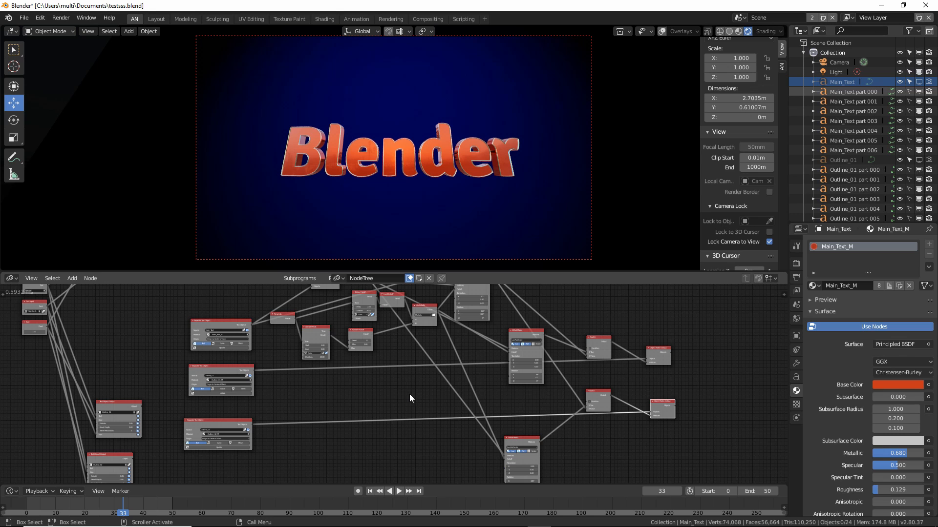
scroll(347, 371, "up", 5)
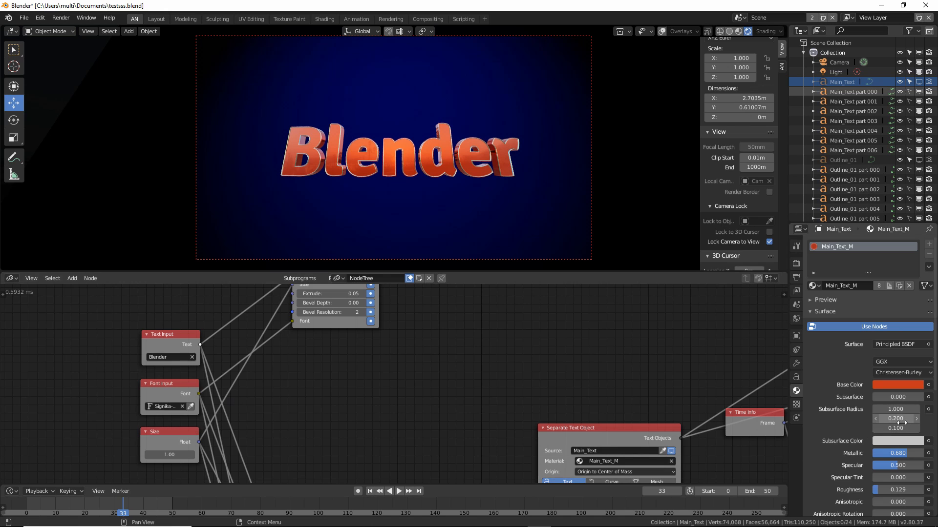
scroll(469, 386, "down", 2)
scroll(452, 397, "up", 1)
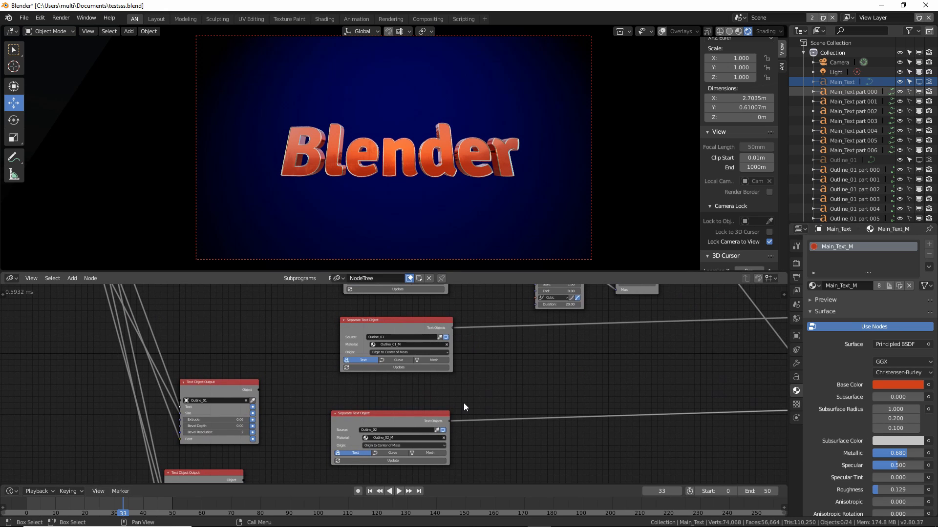
middle_click_drag(498, 360, 562, 423)
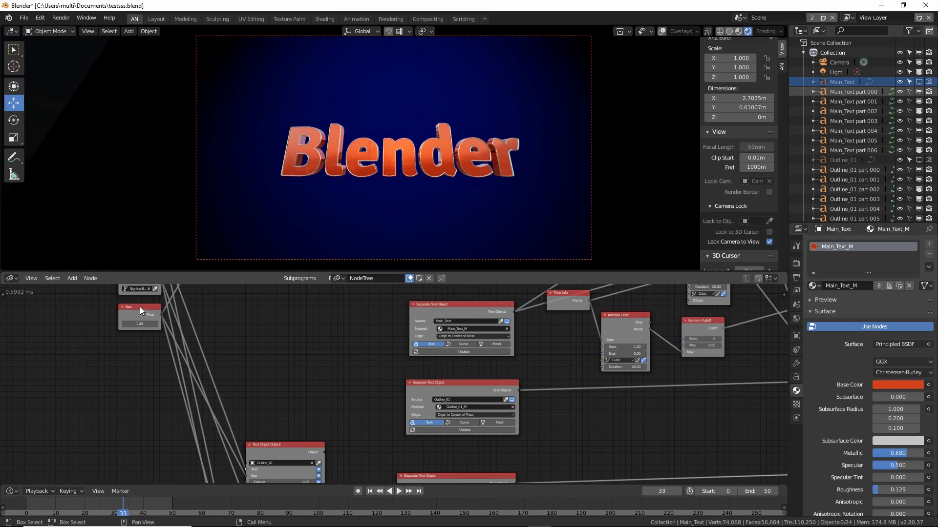
middle_click_drag(102, 300, 106, 287)
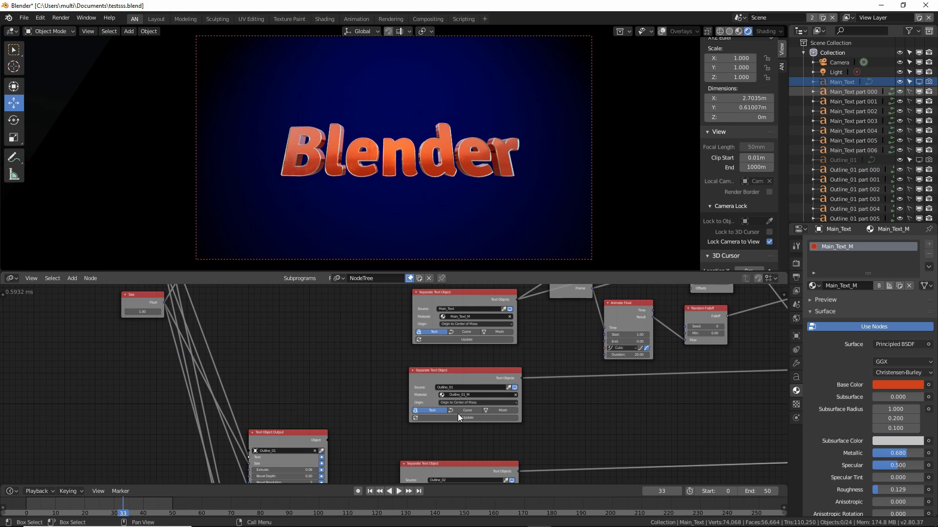
scroll(511, 409, "right", 5)
scroll(490, 404, "up", 2)
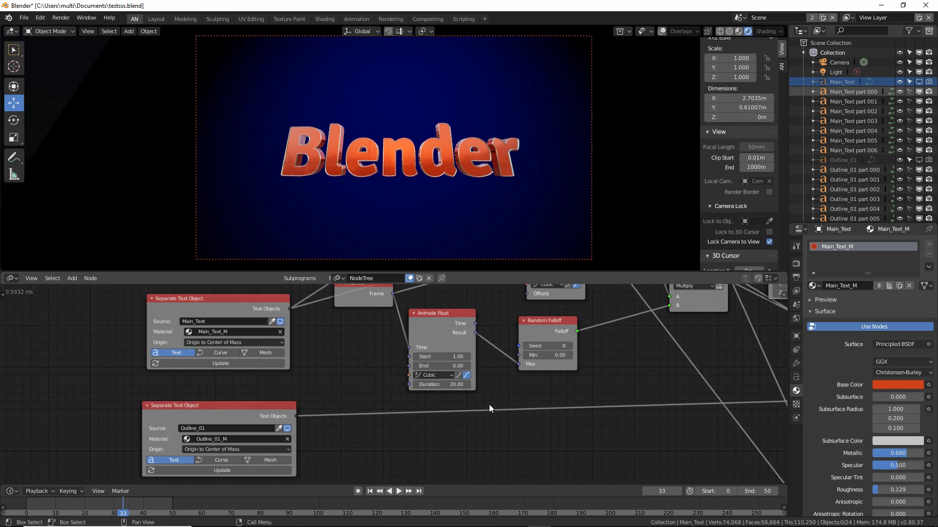
middle_click_drag(490, 404, 373, 453)
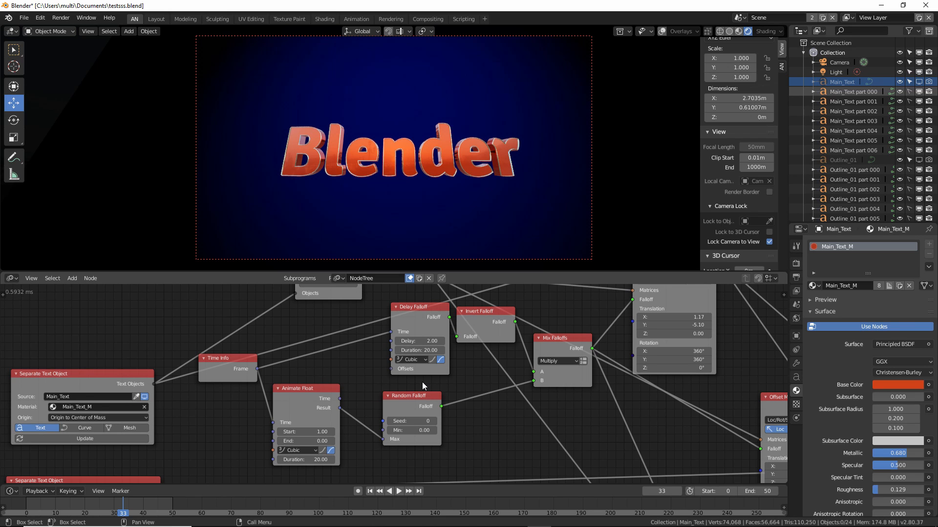
Scrub the timeline to frame 20 and save the blend file
key("space")
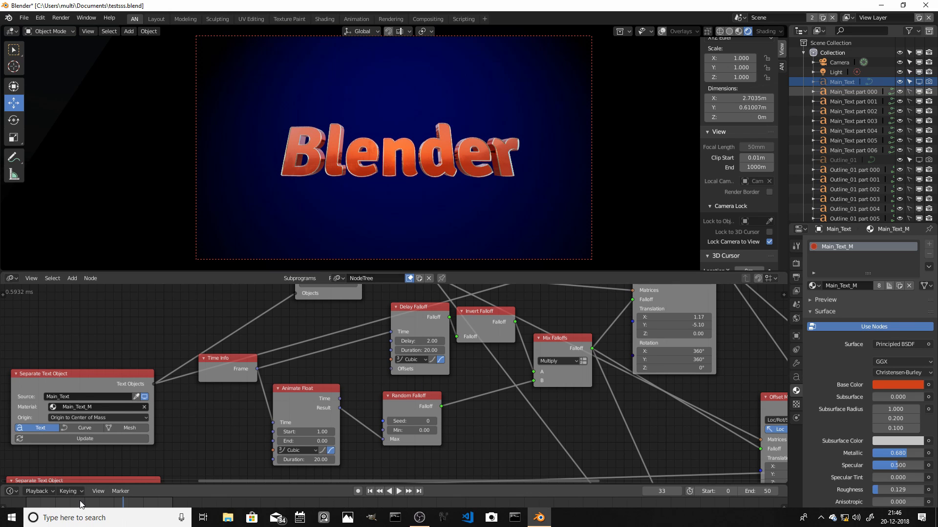
left_click_drag(113, 506, 85, 507)
key("space")
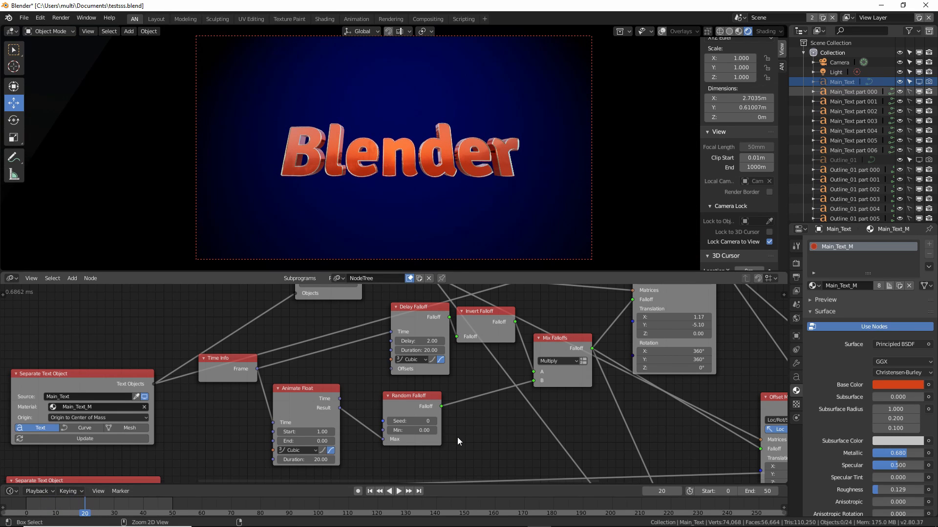
key("ctrl+s")
scroll(467, 427, "down", 2)
scroll(467, 426, "down", 3)
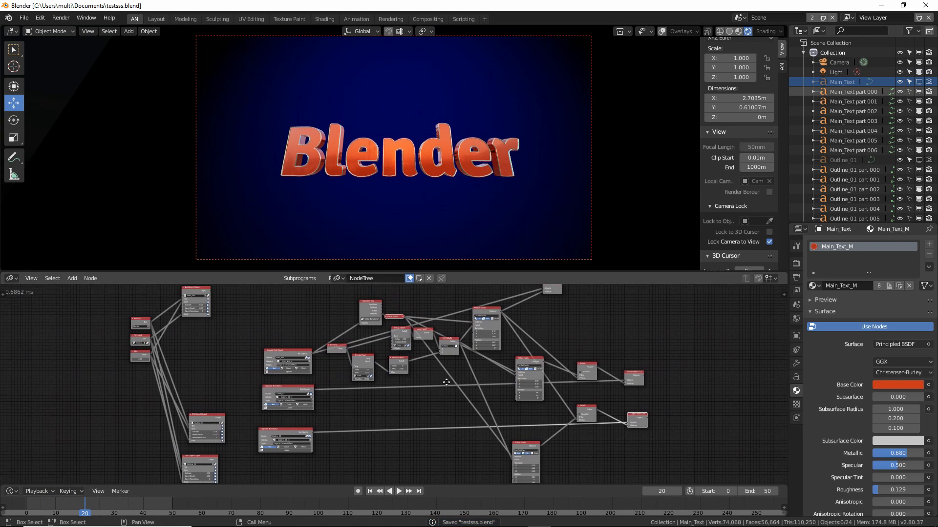
Open the recent file Neon.blend and switch the 3D viewport to rendered shading
left_click(28, 19)
mouse_move(108, 49)
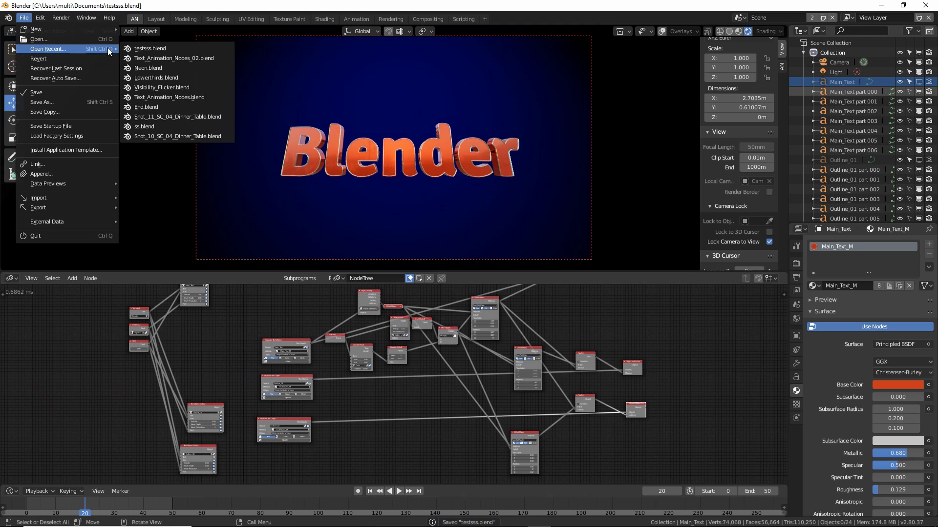
left_click(153, 68)
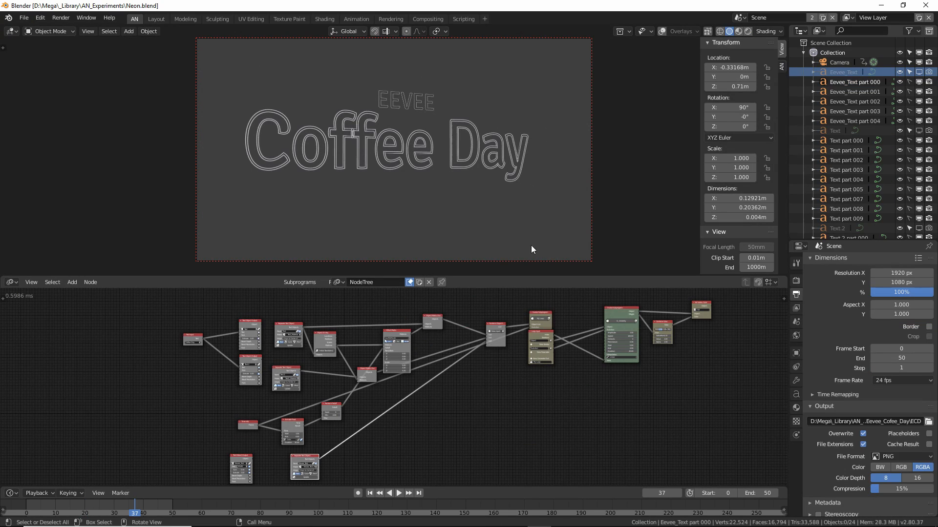
left_click(747, 31)
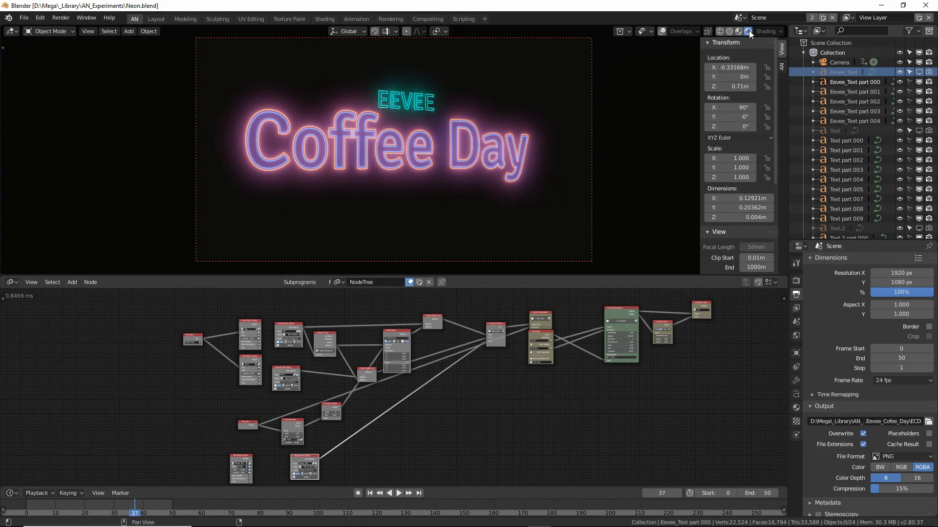
Maximize the node editor and move the two Text Object Output and two Separate Text Object nodes slightly upward
scroll(445, 414, "up", 5)
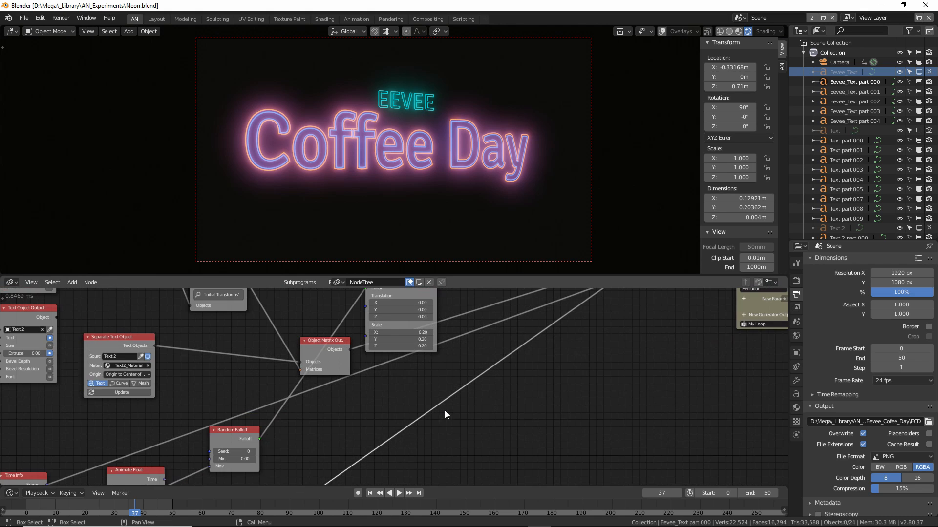
key("ctrl+space")
middle_click_drag(224, 270, 455, 295)
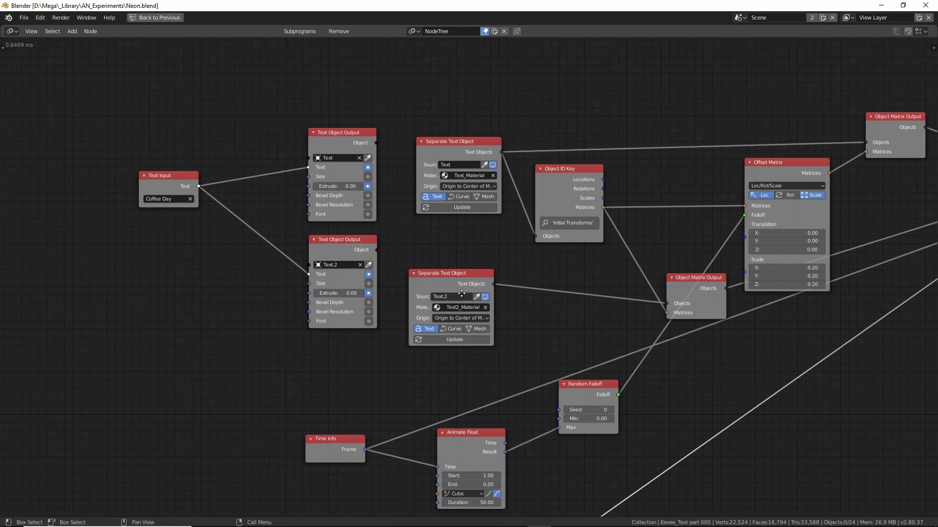
left_click_drag(344, 136, 348, 110)
left_click_drag(334, 239, 334, 225)
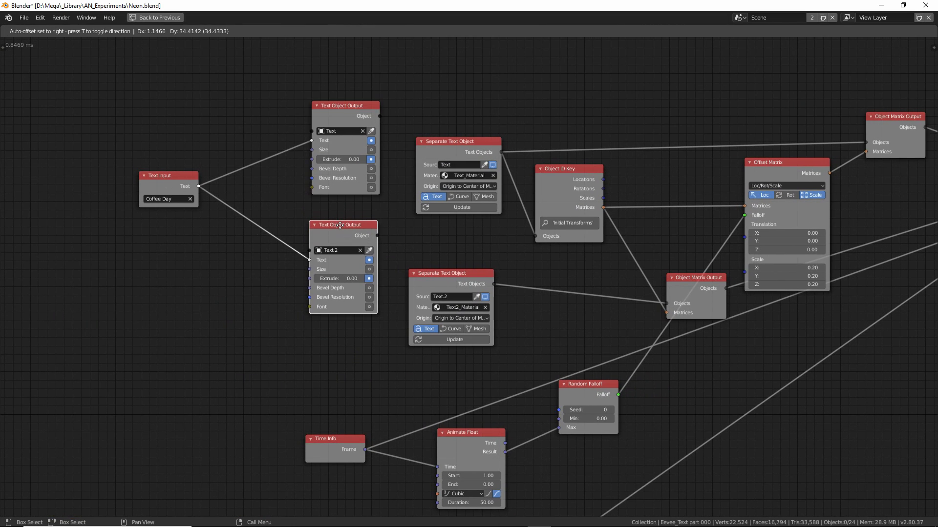
left_click_drag(458, 143, 459, 113)
left_click_drag(452, 276, 452, 258)
Move the Object ID Key node slightly up and the Offset Matrix node slightly left
middle_click_drag(568, 171, 293, 140)
left_click_drag(293, 140, 289, 133)
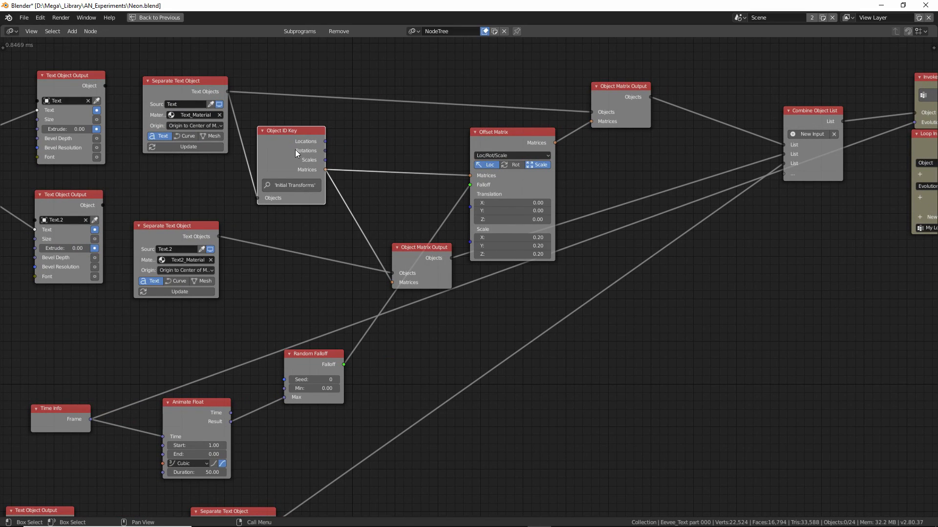
middle_click_drag(517, 301, 442, 339)
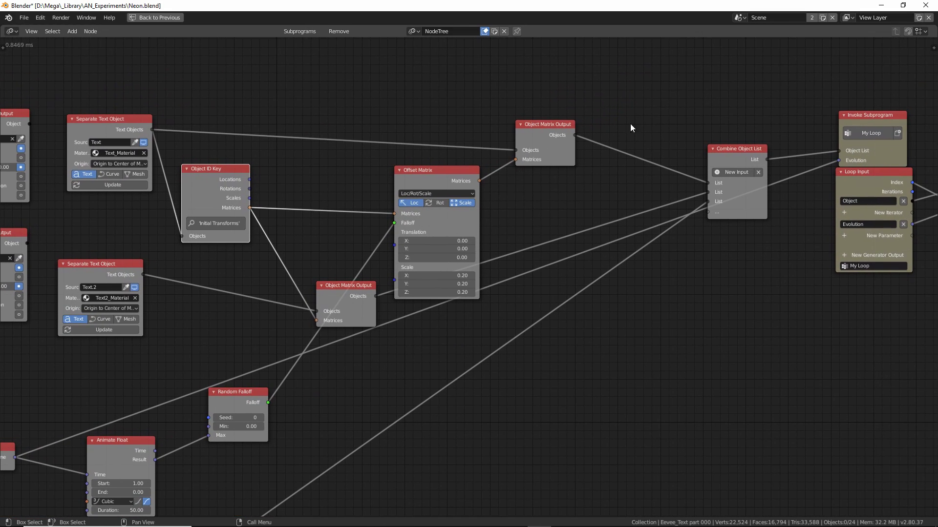
left_click_drag(461, 173, 448, 171)
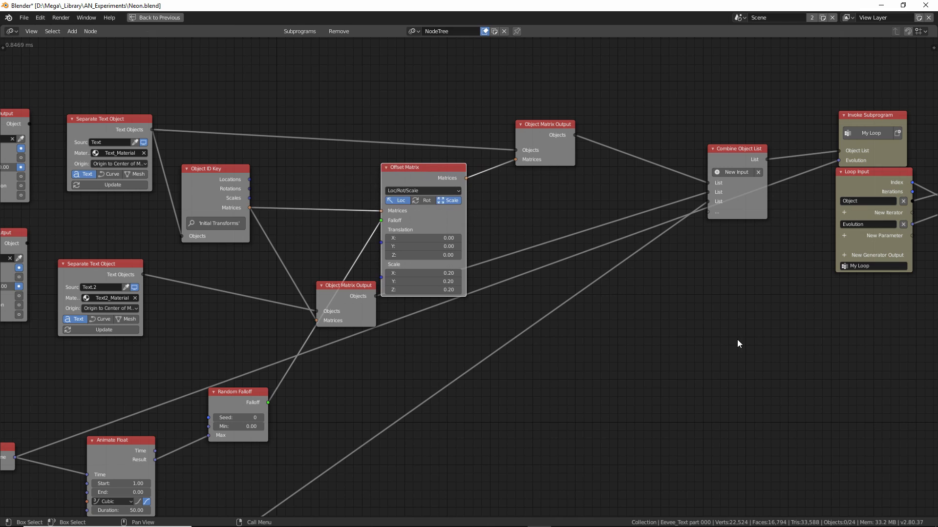
Move the G_Visibility Invoke Subprogram node slightly left, closer to the My Loop input node
scroll(736, 339, "down", 2)
middle_click_drag(737, 339, 358, 347)
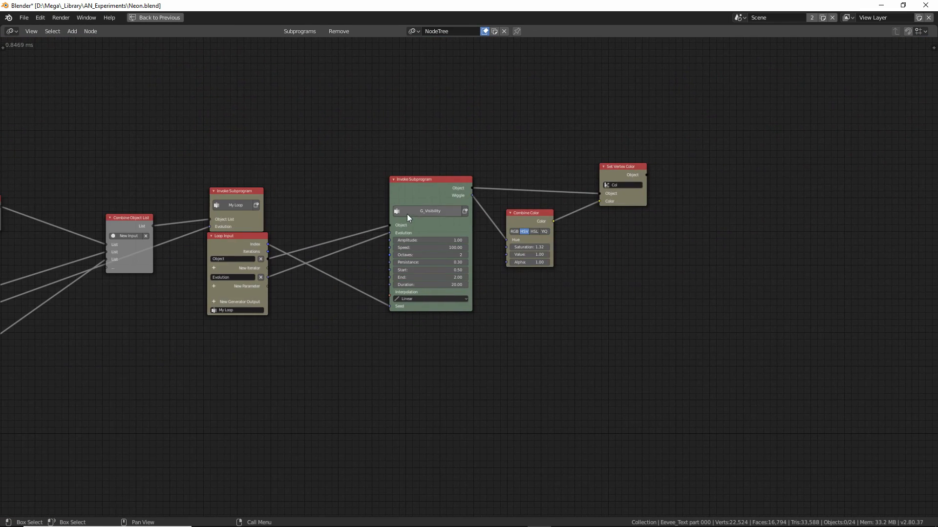
left_click_drag(434, 181, 407, 185)
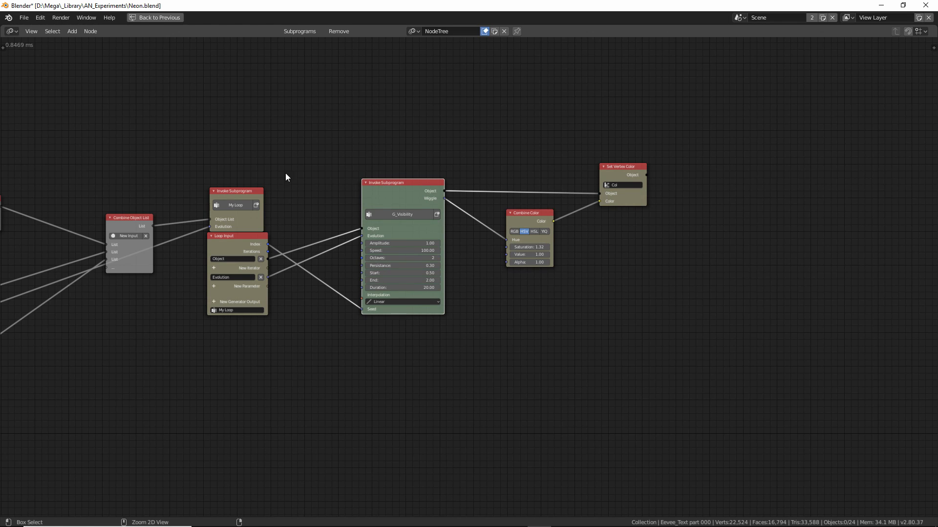
Show the whole G_Visibility_NT node tree and move its Number Wiggle node slightly left
left_click(414, 31)
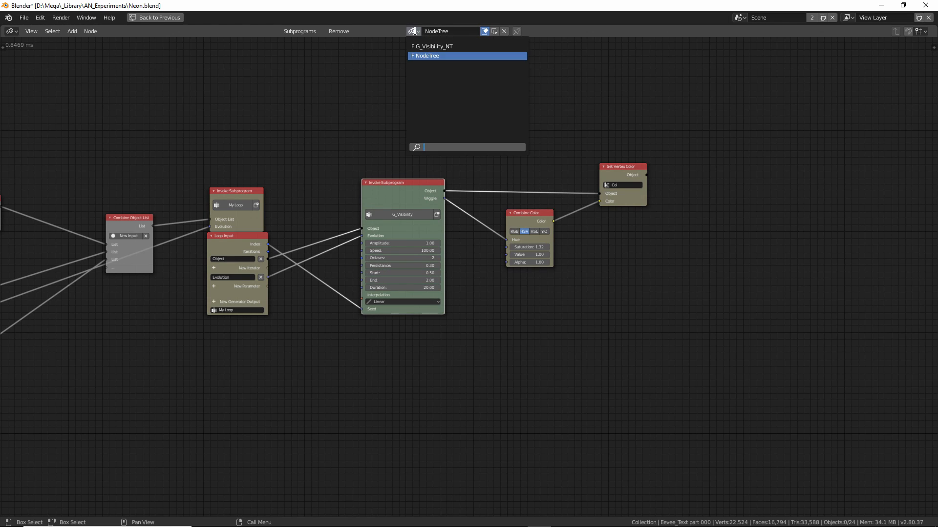
left_click(449, 47)
key("Home")
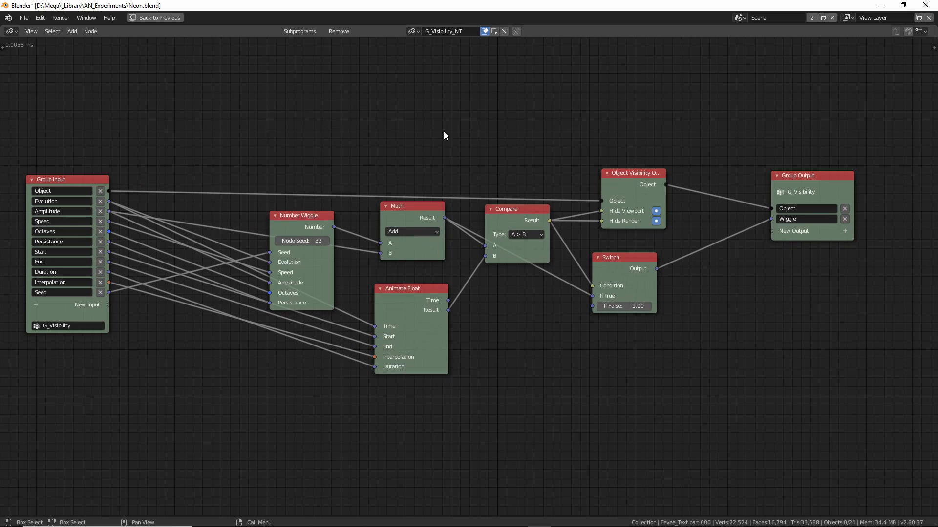
left_click_drag(286, 199, 275, 199)
key("Escape")
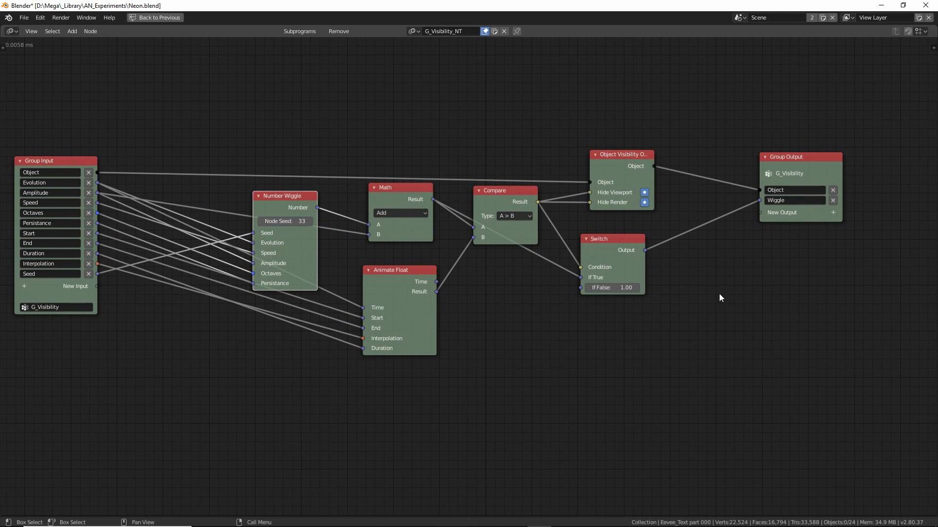
key("Home")
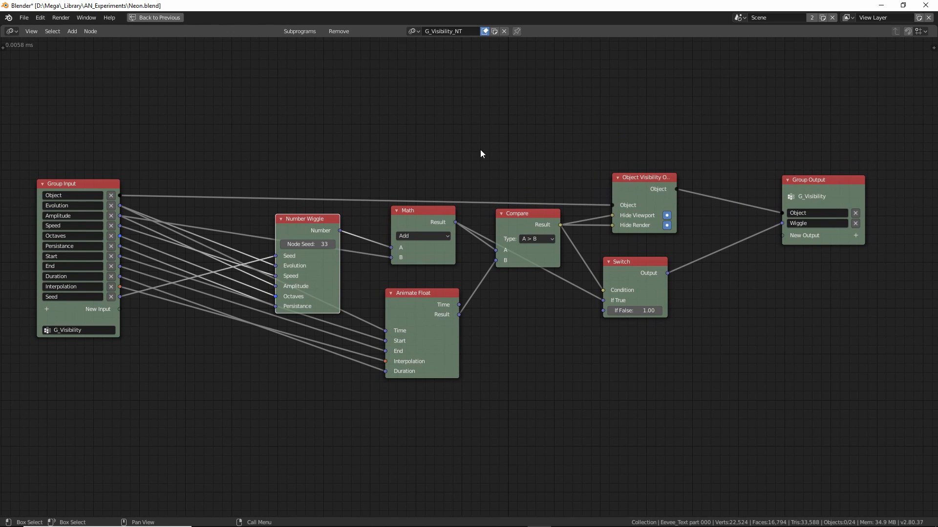
Switch back to the main NodeTree and restore the node editor from its maximized view
left_click(413, 31)
left_click(435, 56)
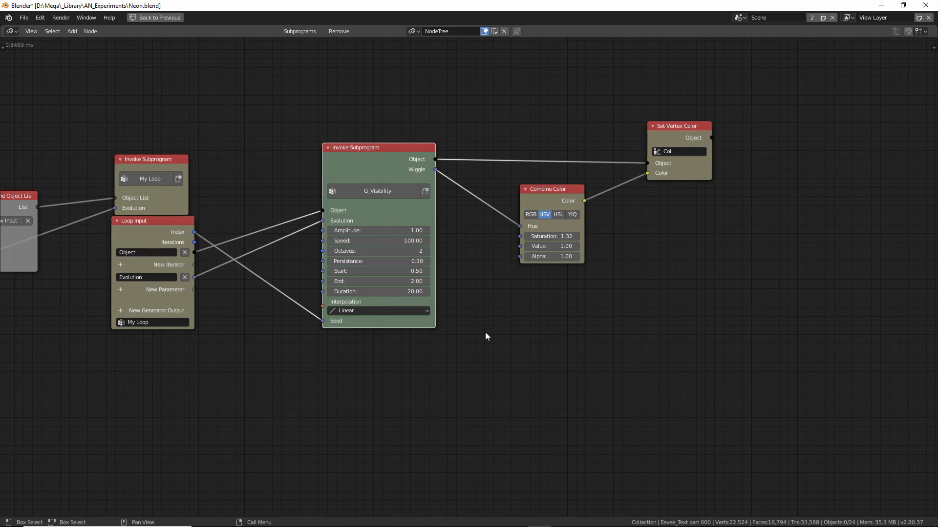
scroll(485, 333, "down", 2)
middle_click_drag(482, 339, 517, 339)
key("ctrl+space")
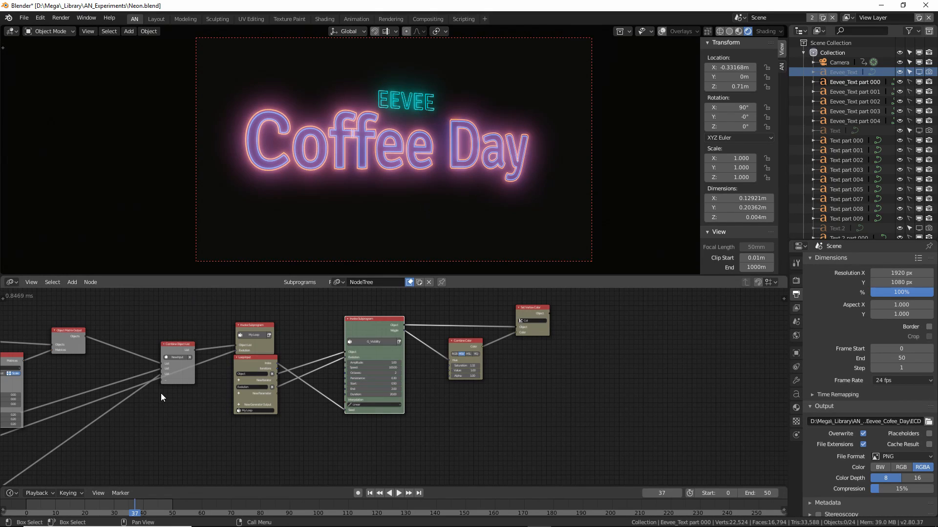
Play the neon text animation from frame 0, stop it, and scrub the timeline past the end to frame 65
left_click(370, 493)
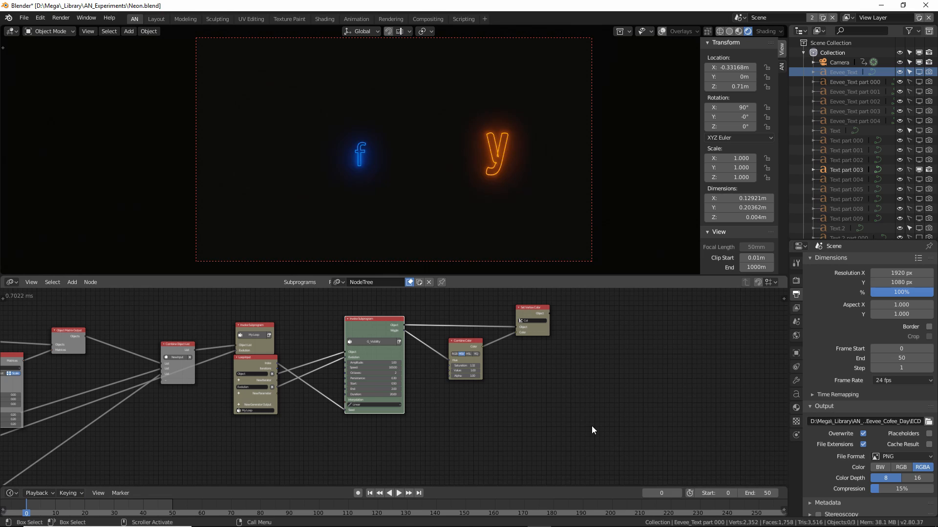
key("space")
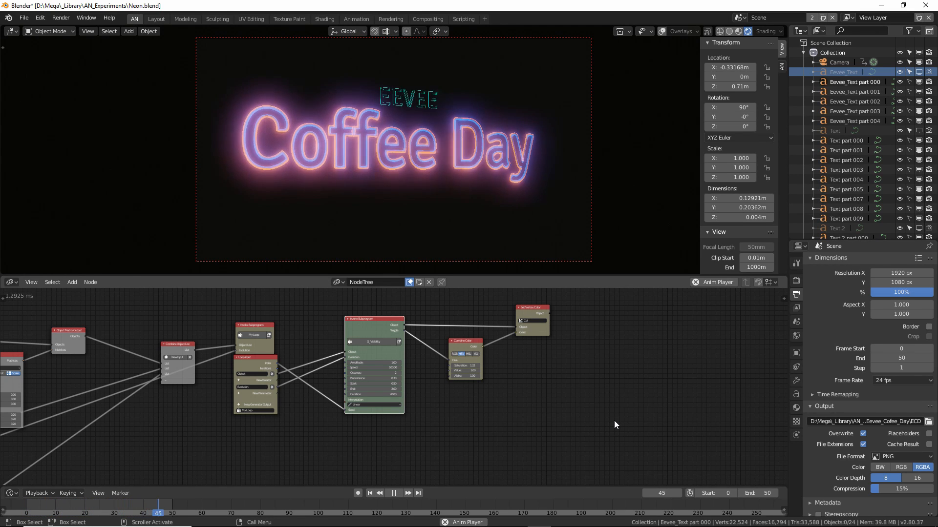
key("space")
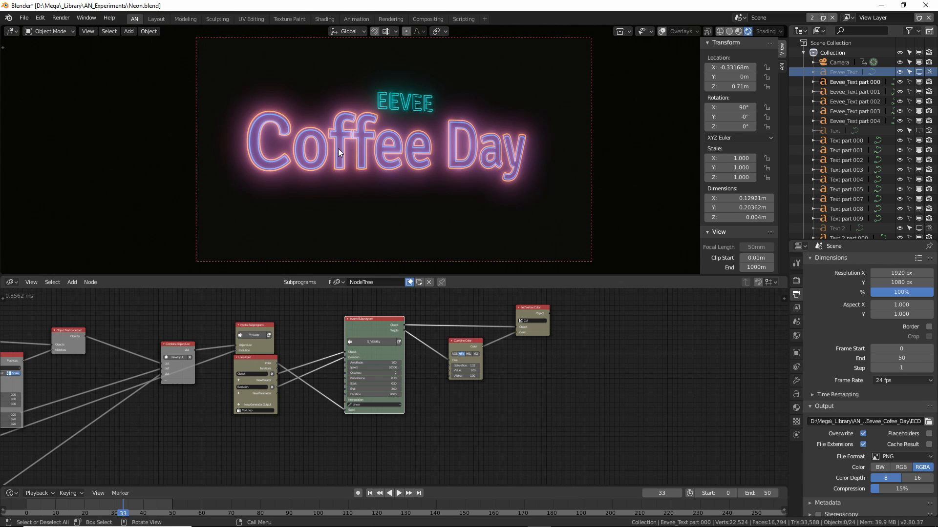
left_click_drag(109, 508, 178, 508)
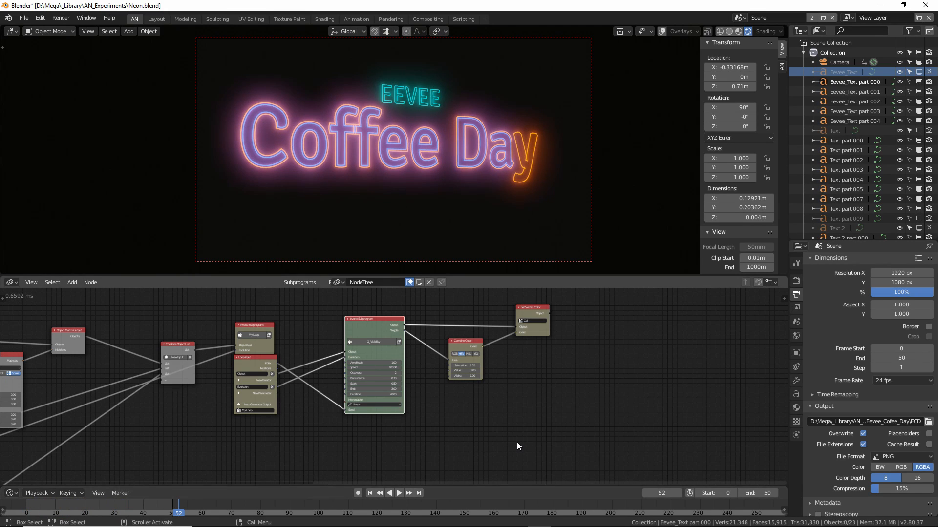
left_click(216, 510)
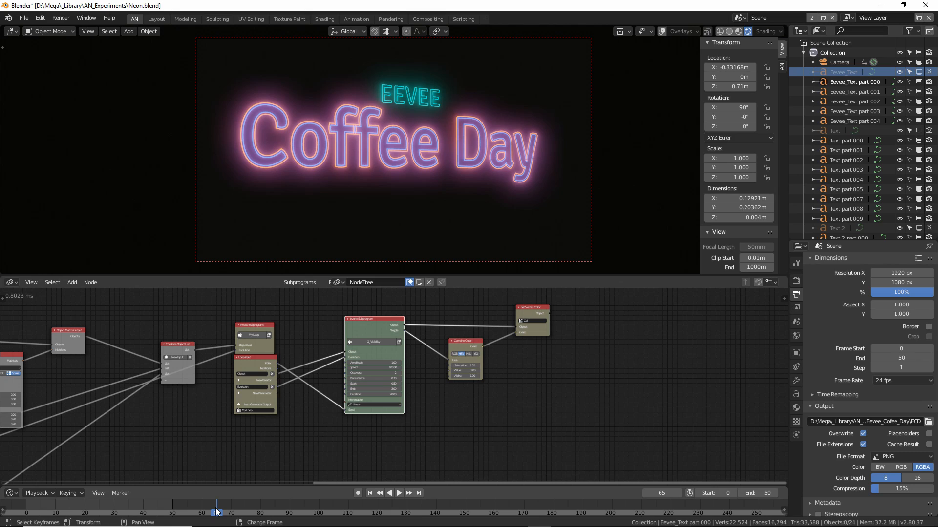